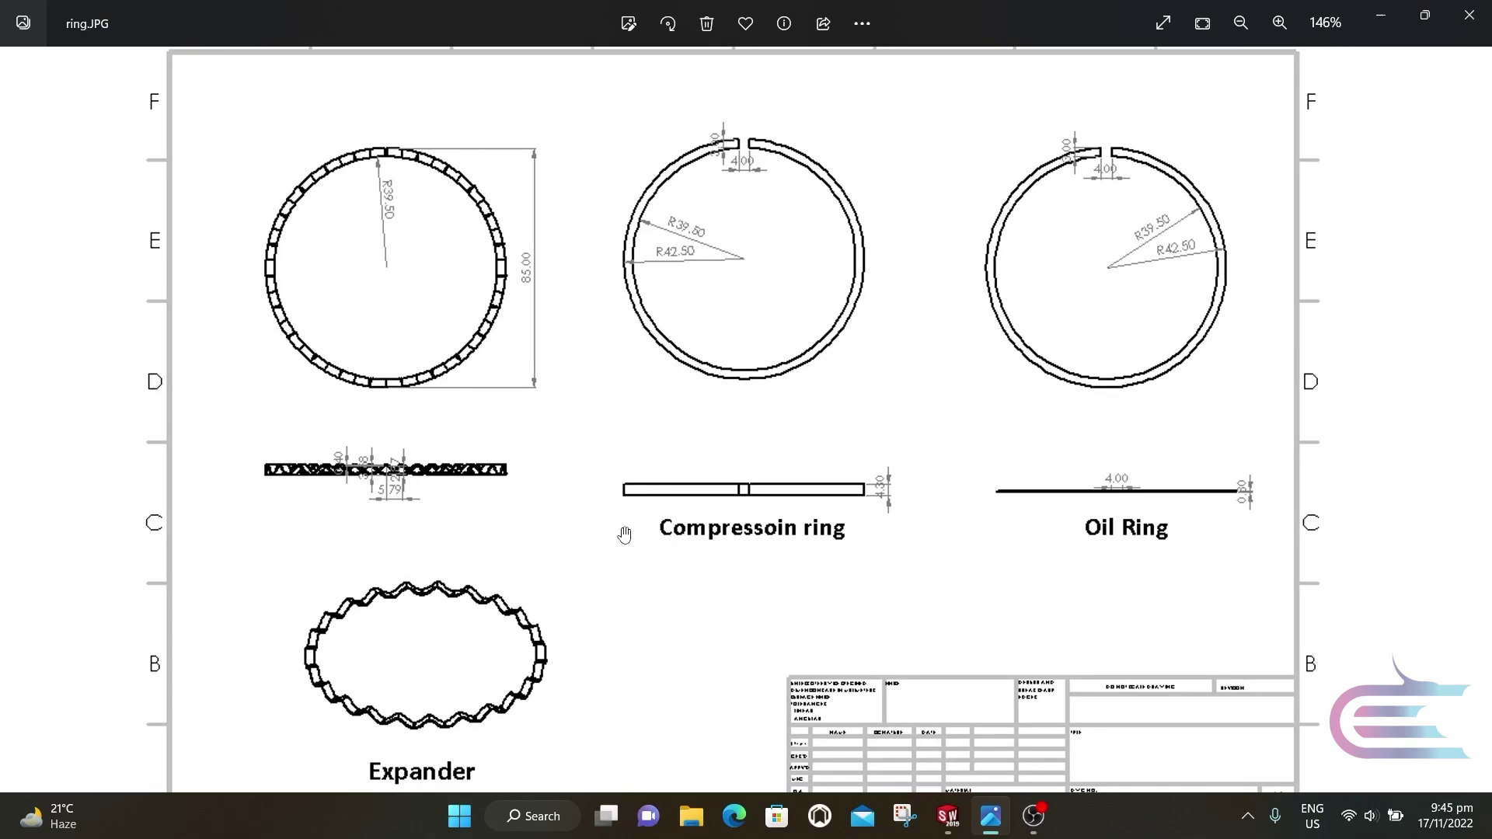
Step: Zoom ring.JPG to 214% and pan to the compression ring views, then go to SOLIDWORKS
{"action": "scroll", "coordinate": [552, 503], "scroll_direction": "up", "scroll_amount": 2}
{"action": "mouse_move", "coordinate": [439, 314]}
{"action": "left_mouse_down"}
{"action": "mouse_move", "coordinate": [611, 485]}
{"action": "mouse_move", "coordinate": [538, 354]}
{"action": "mouse_move", "coordinate": [537, 234]}
{"action": "left_mouse_up"}
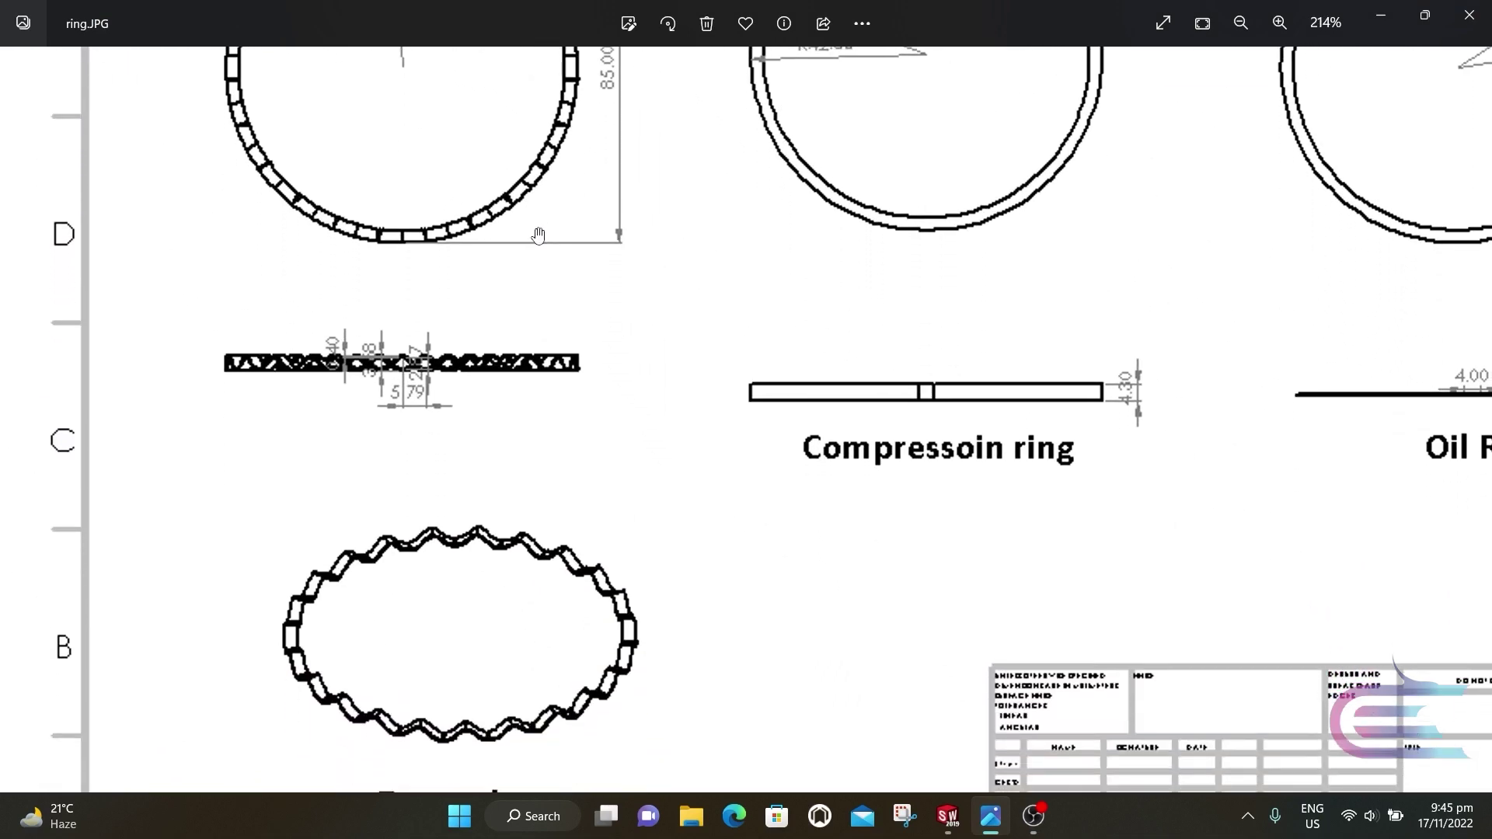
{"action": "left_click", "coordinate": [950, 815]}
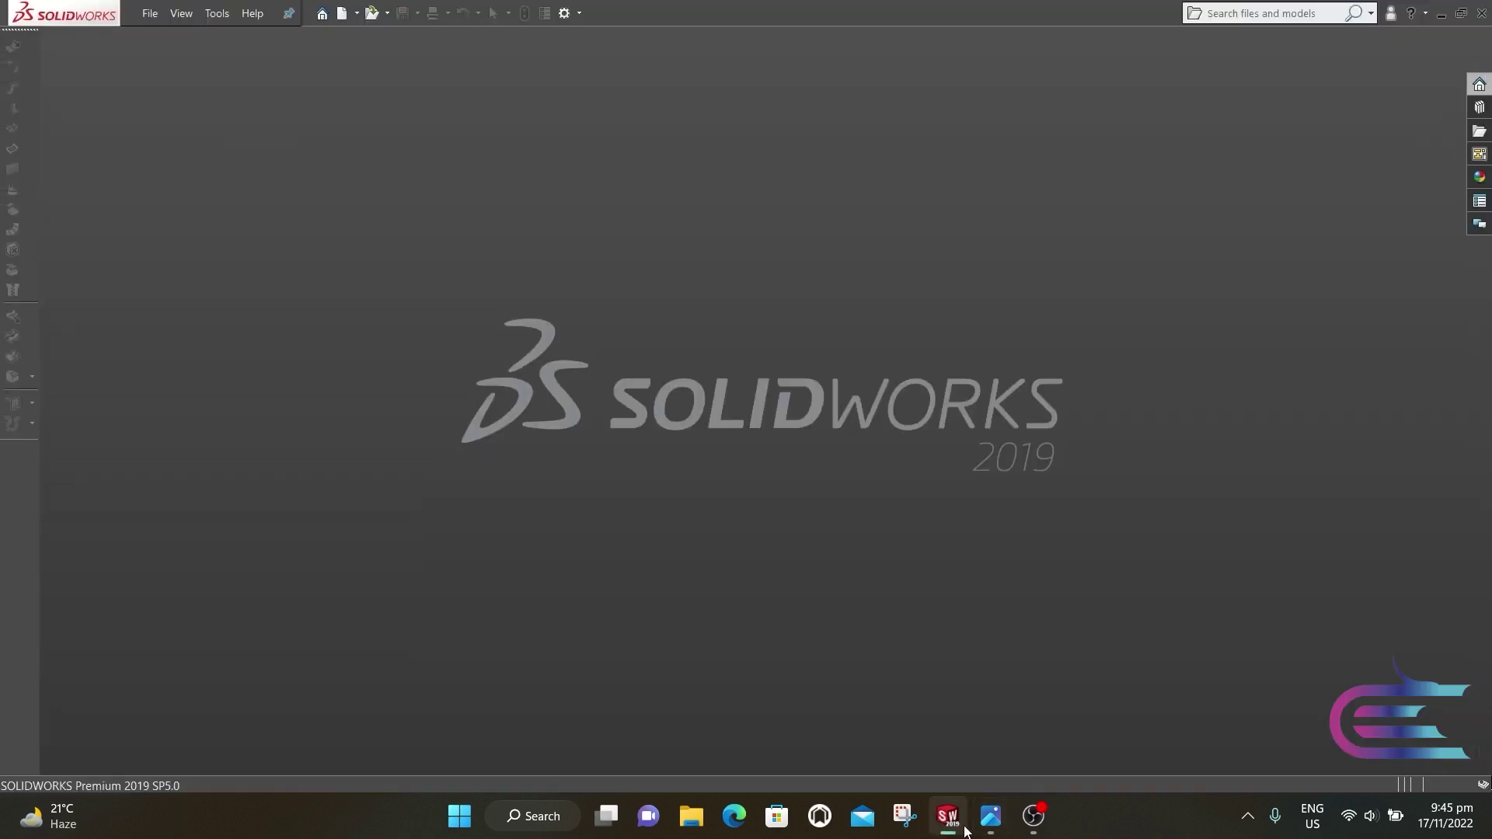
Step: Start a new part and open a sketch on the Top Plane, viewed normal to it
{"action": "left_click", "coordinate": [150, 14]}
{"action": "left_click", "coordinate": [151, 38]}
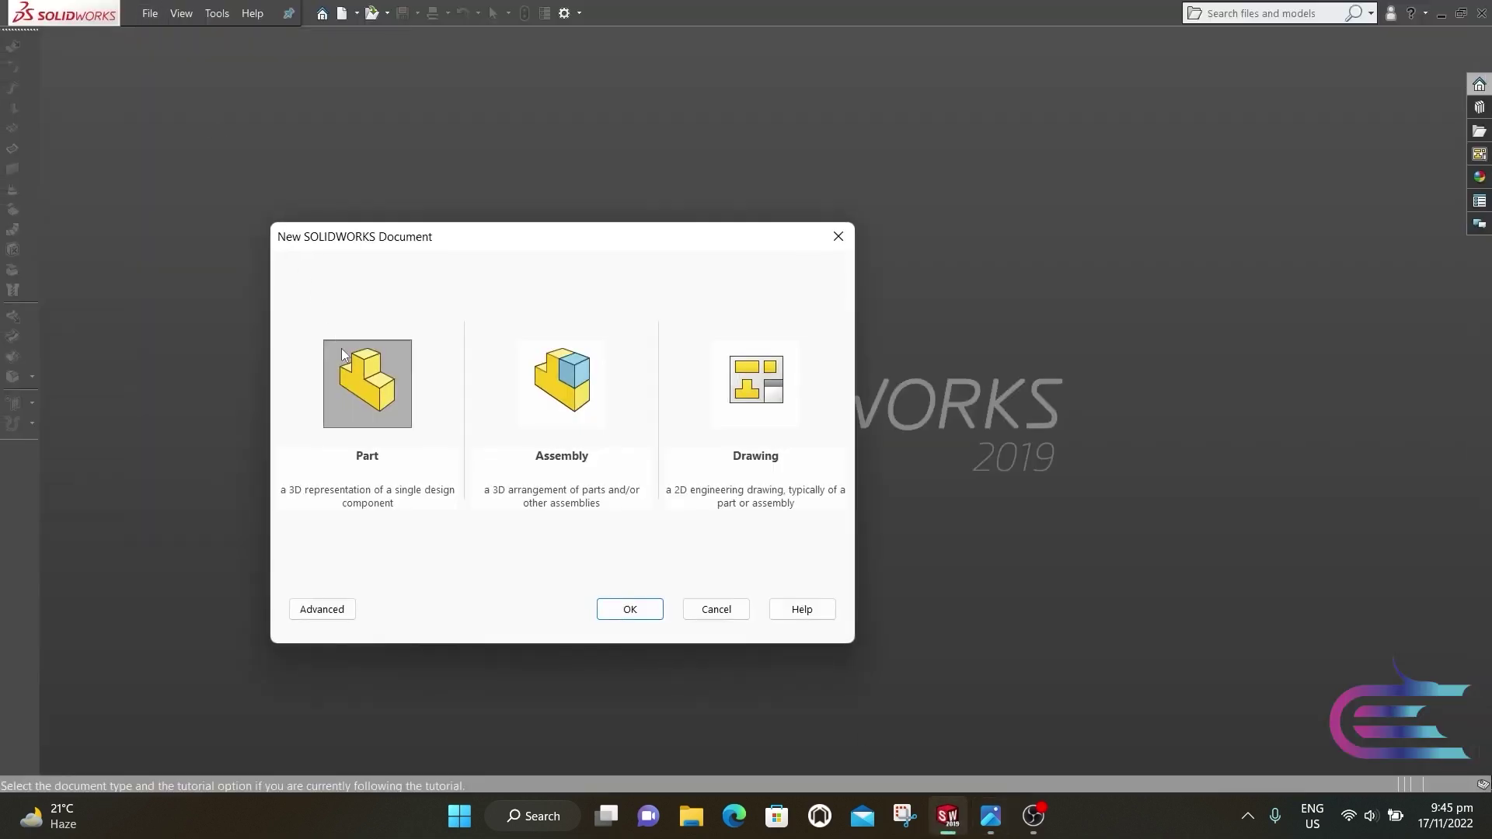
{"action": "left_click", "coordinate": [605, 606]}
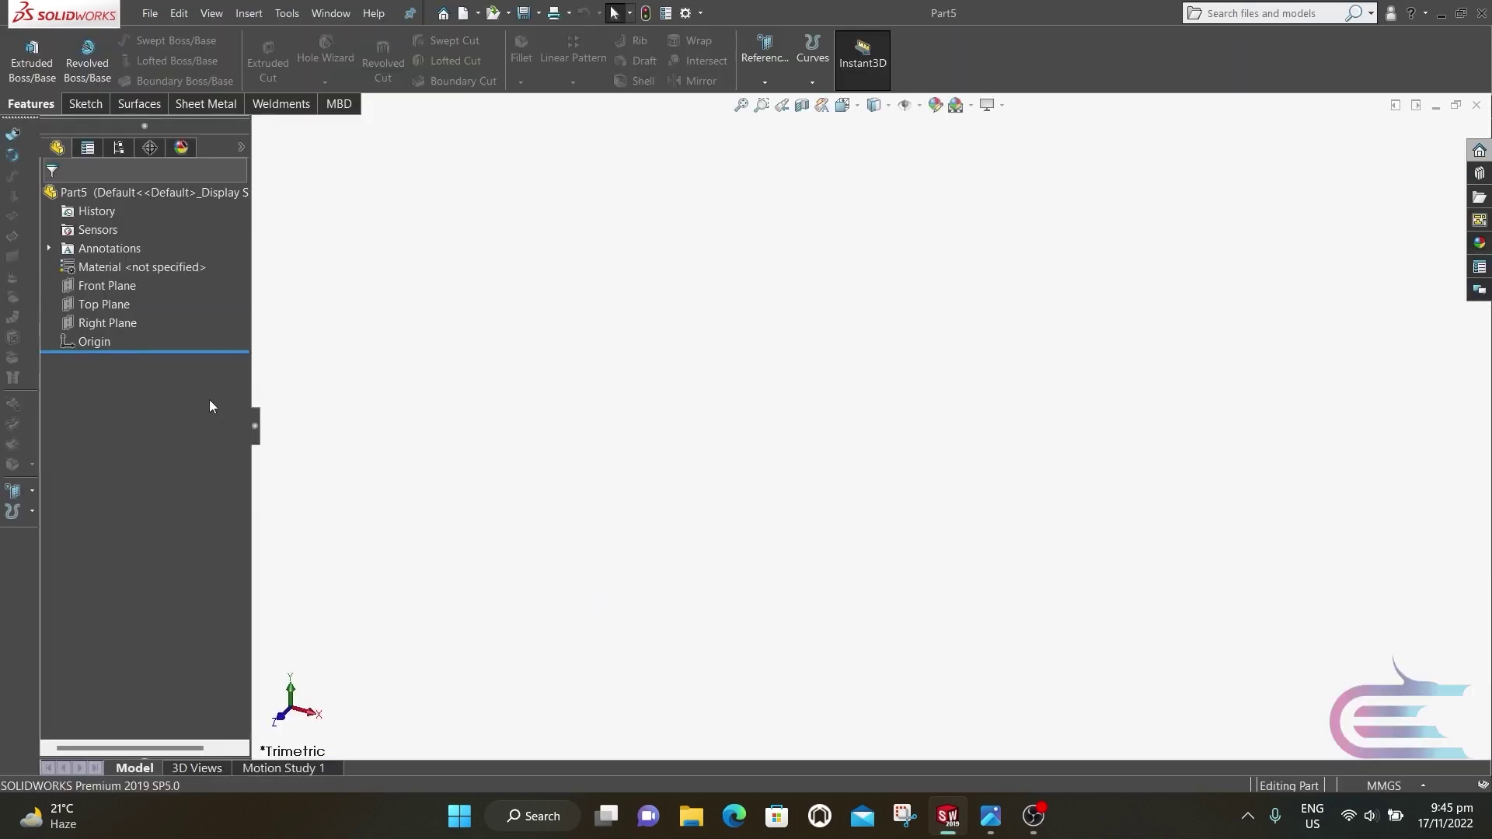
{"action": "right_click", "coordinate": [99, 306]}
{"action": "left_click", "coordinate": [187, 285]}
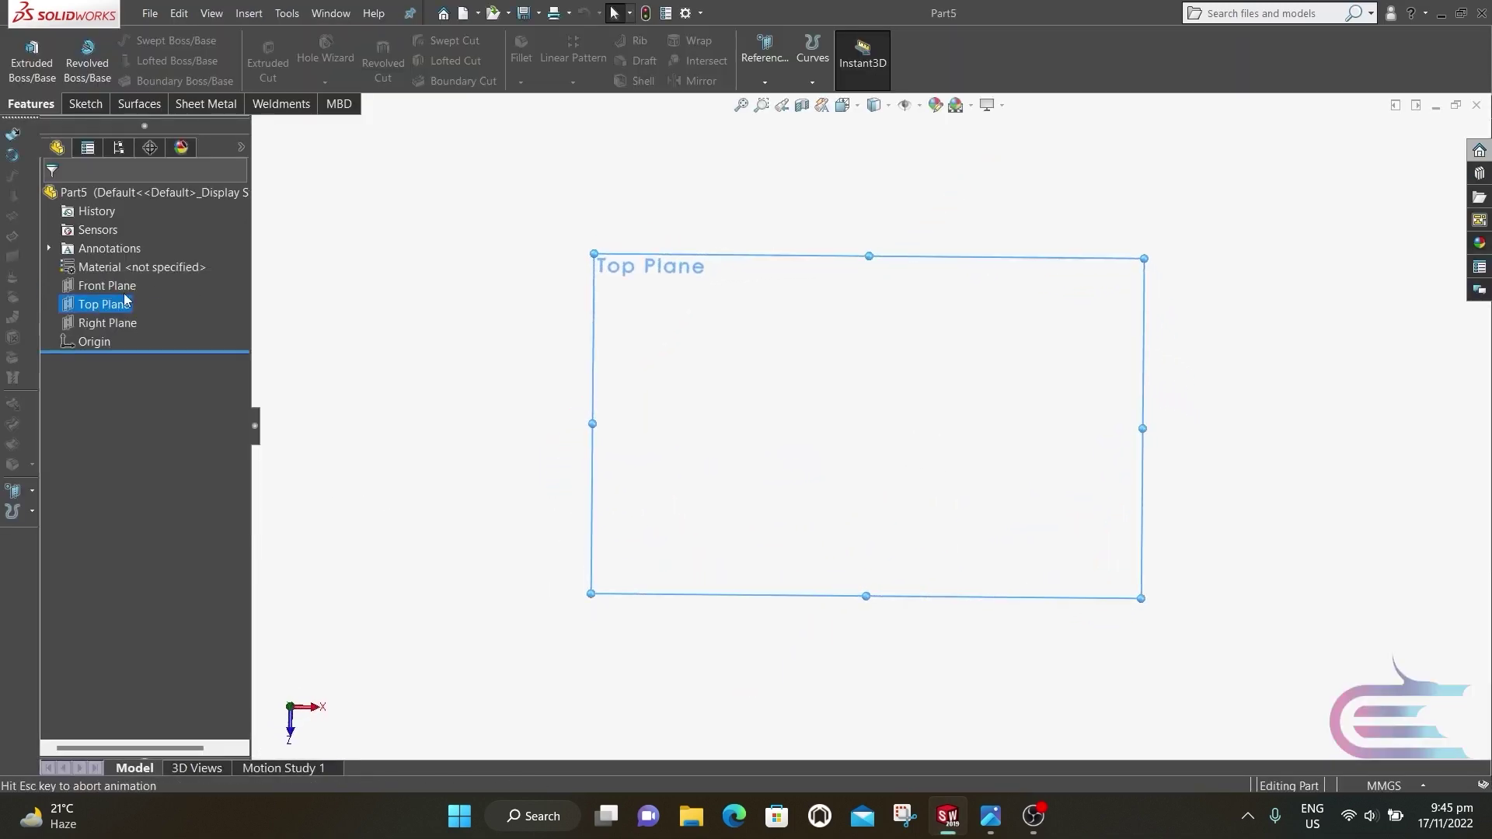
{"action": "right_click", "coordinate": [109, 304]}
{"action": "left_click", "coordinate": [124, 283]}
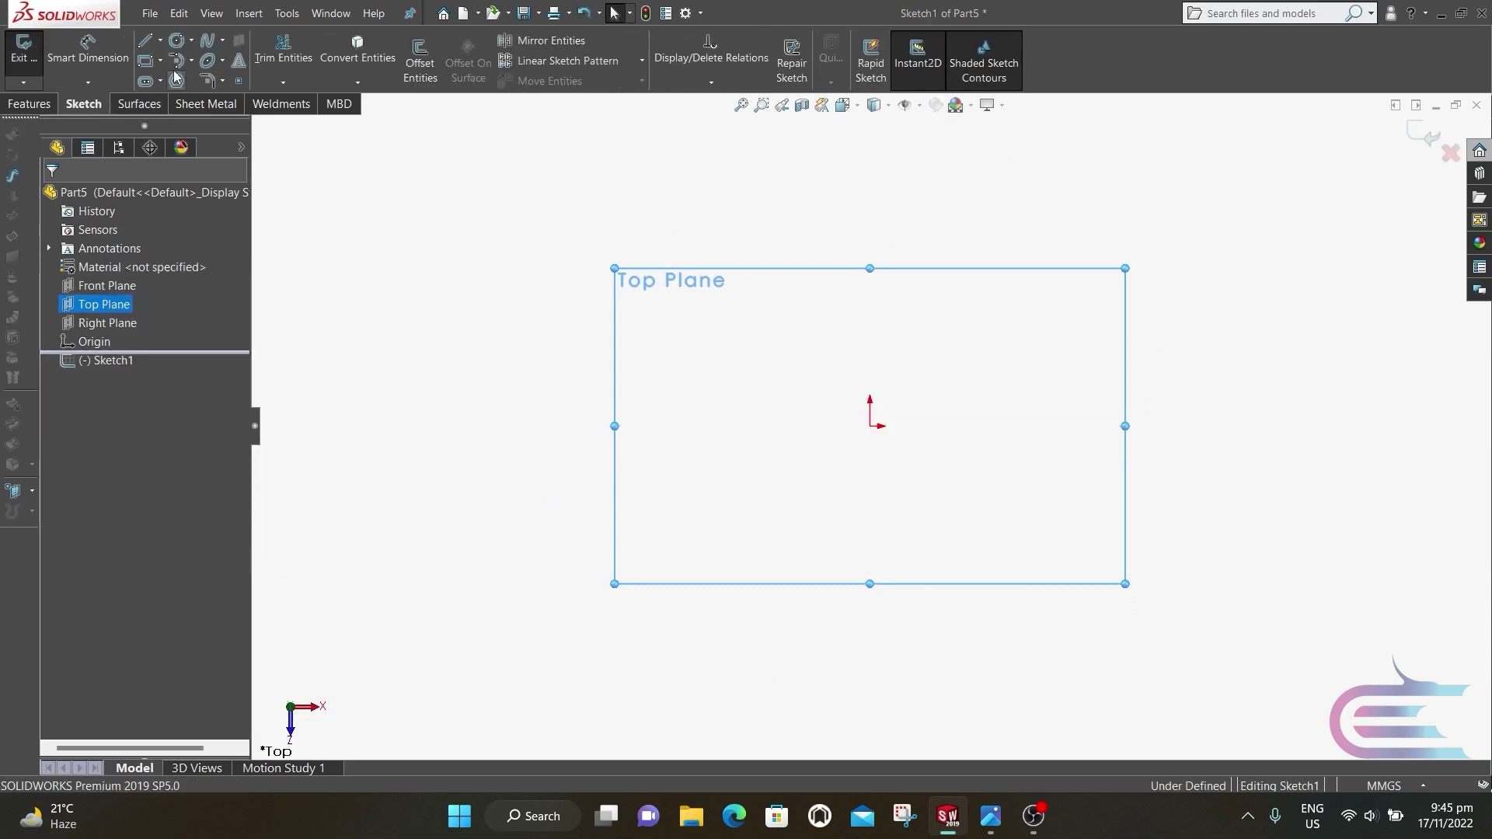
Step: Draw two concentric circles centred on the origin
{"action": "left_click", "coordinate": [177, 40]}
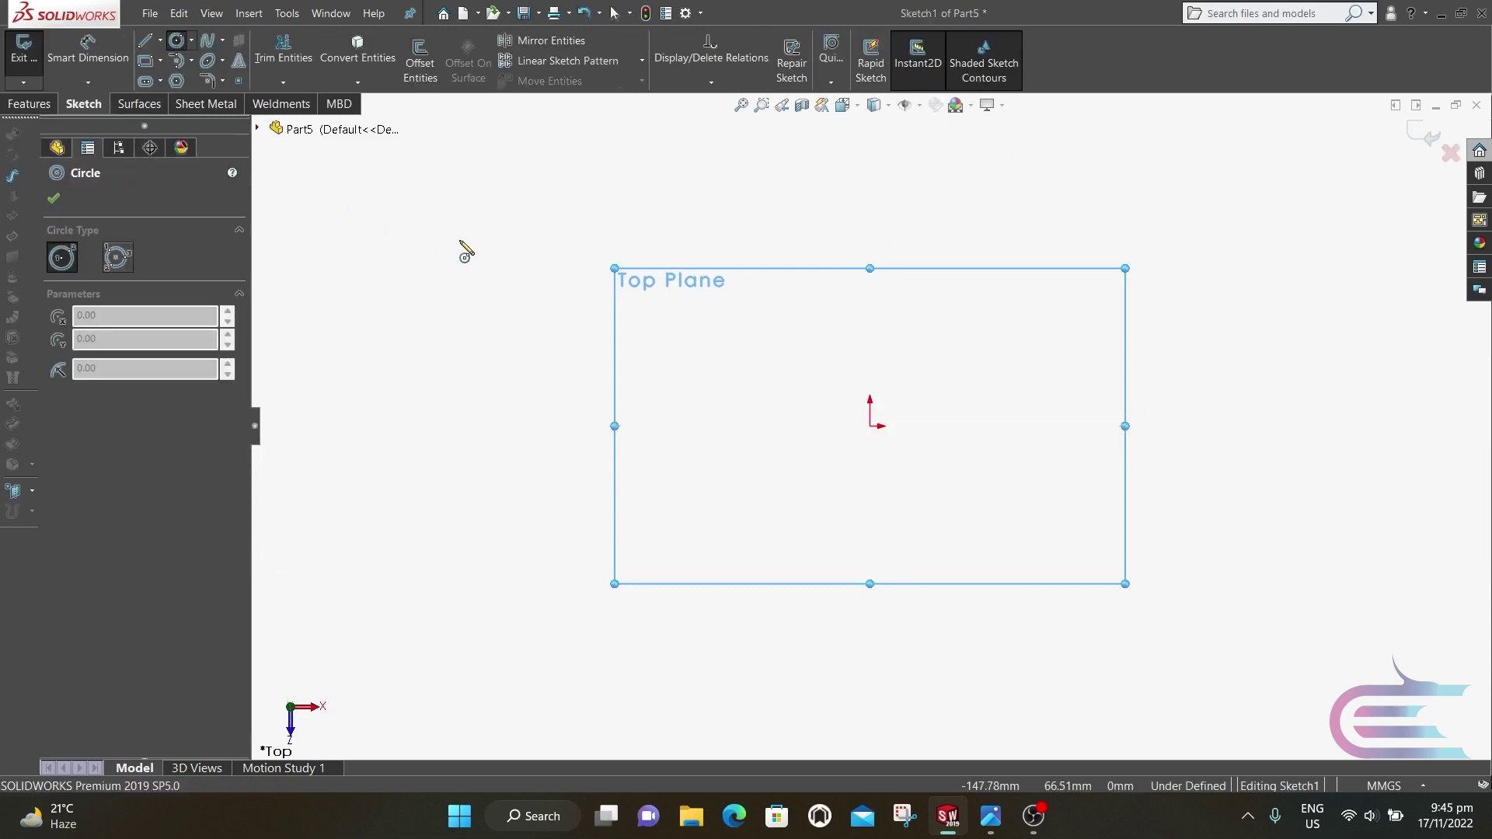
{"action": "left_click", "coordinate": [870, 425]}
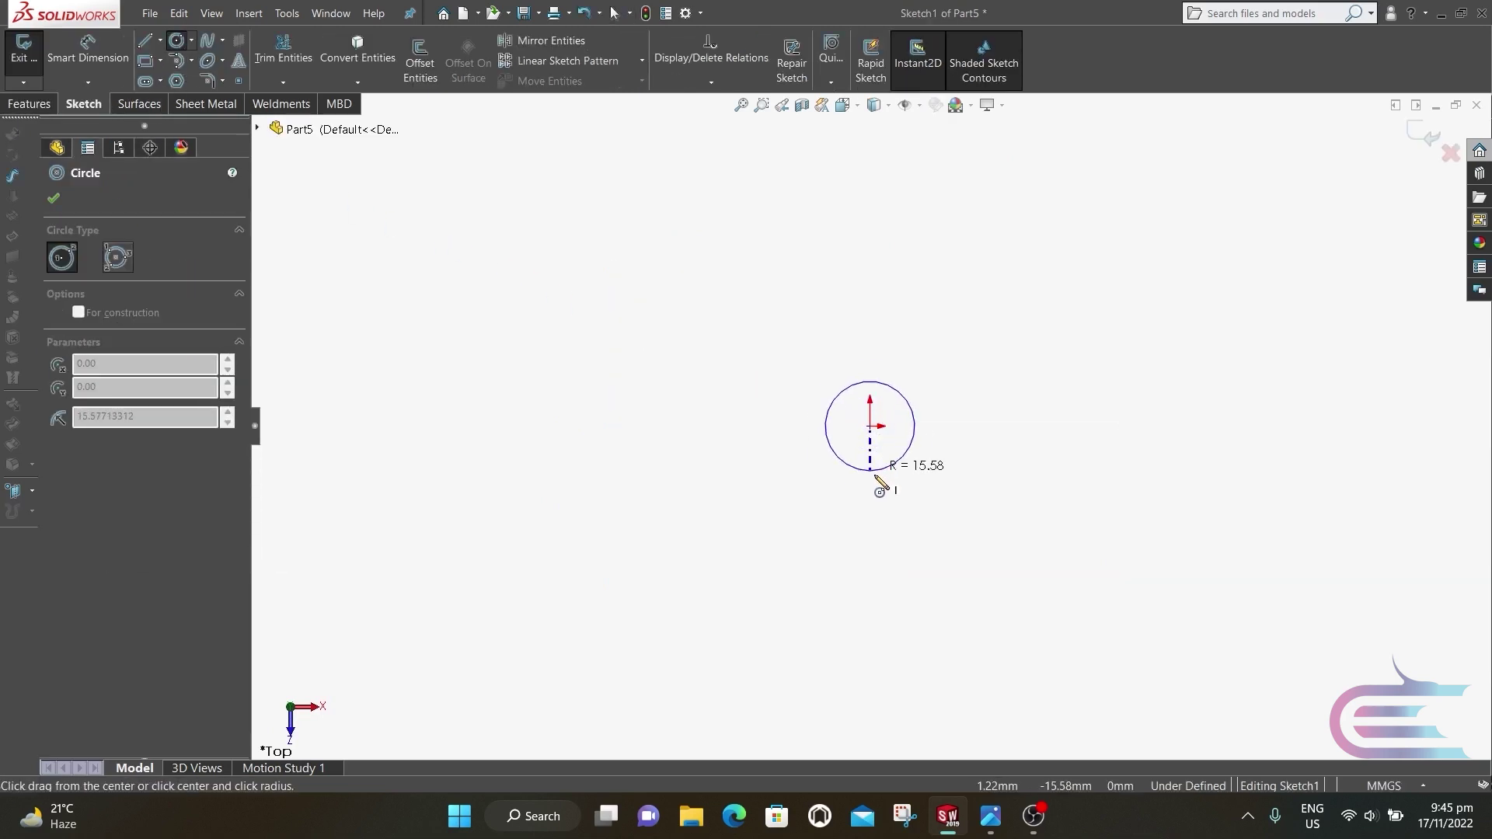
{"action": "left_click", "coordinate": [873, 533]}
{"action": "left_click", "coordinate": [871, 426]}
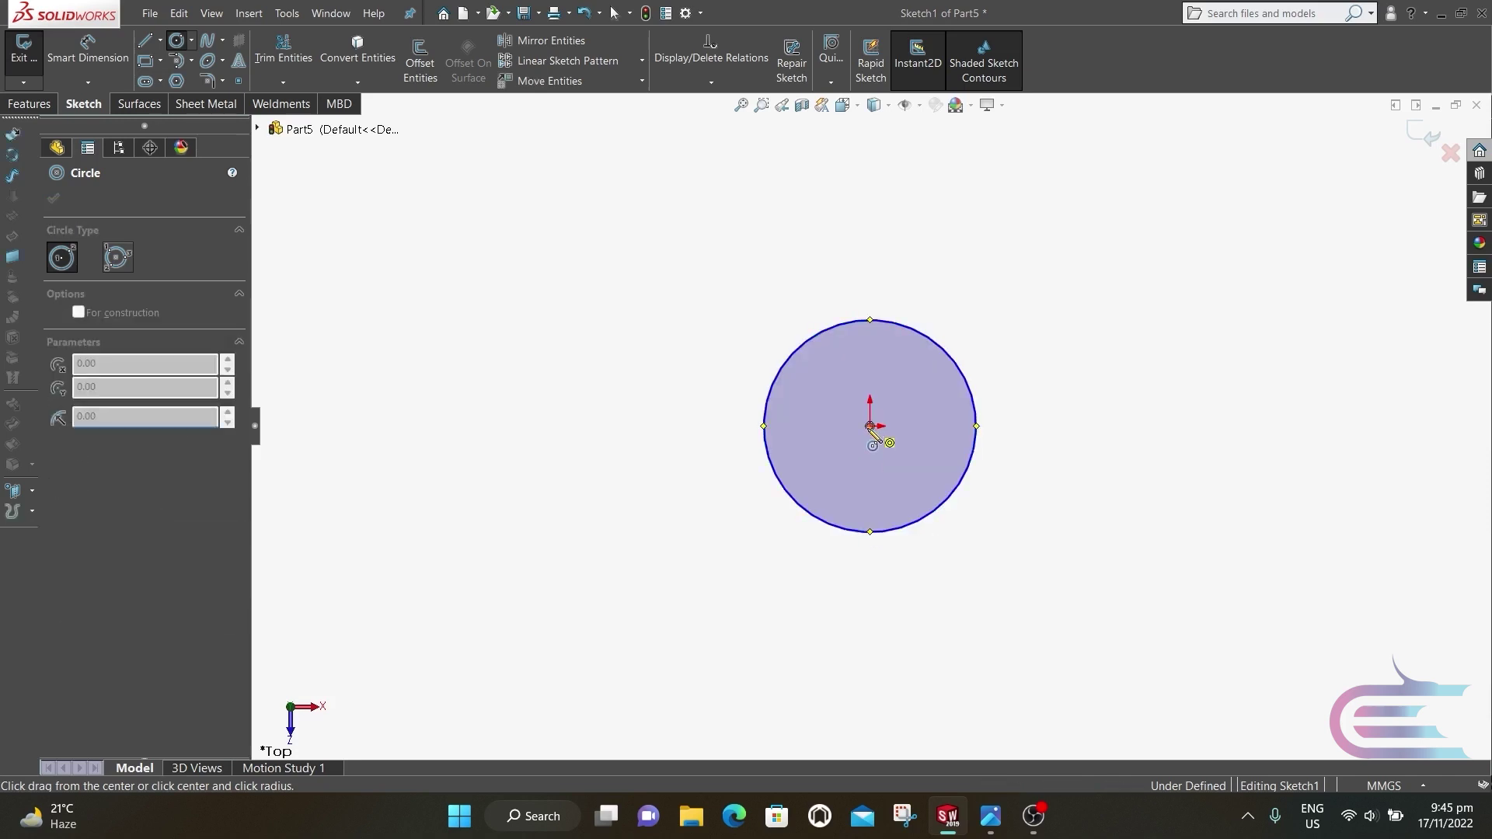
Step: Dimension the outer circle Ø85 and the inner circle Ø79
{"action": "left_click", "coordinate": [88, 47]}
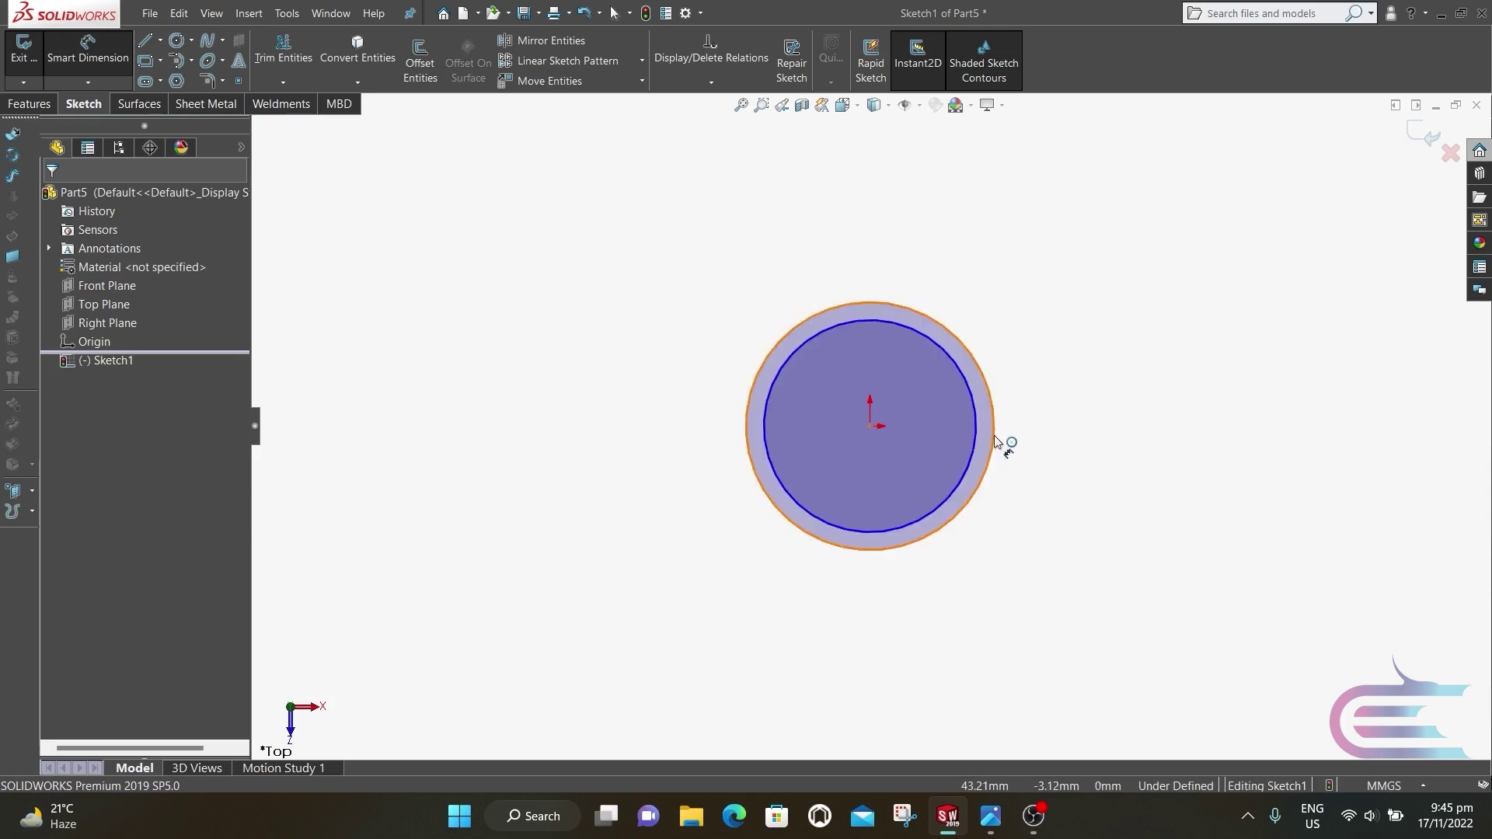
{"action": "left_click", "coordinate": [995, 441]}
{"action": "left_click", "coordinate": [1069, 437]}
{"action": "type", "text": "85"}
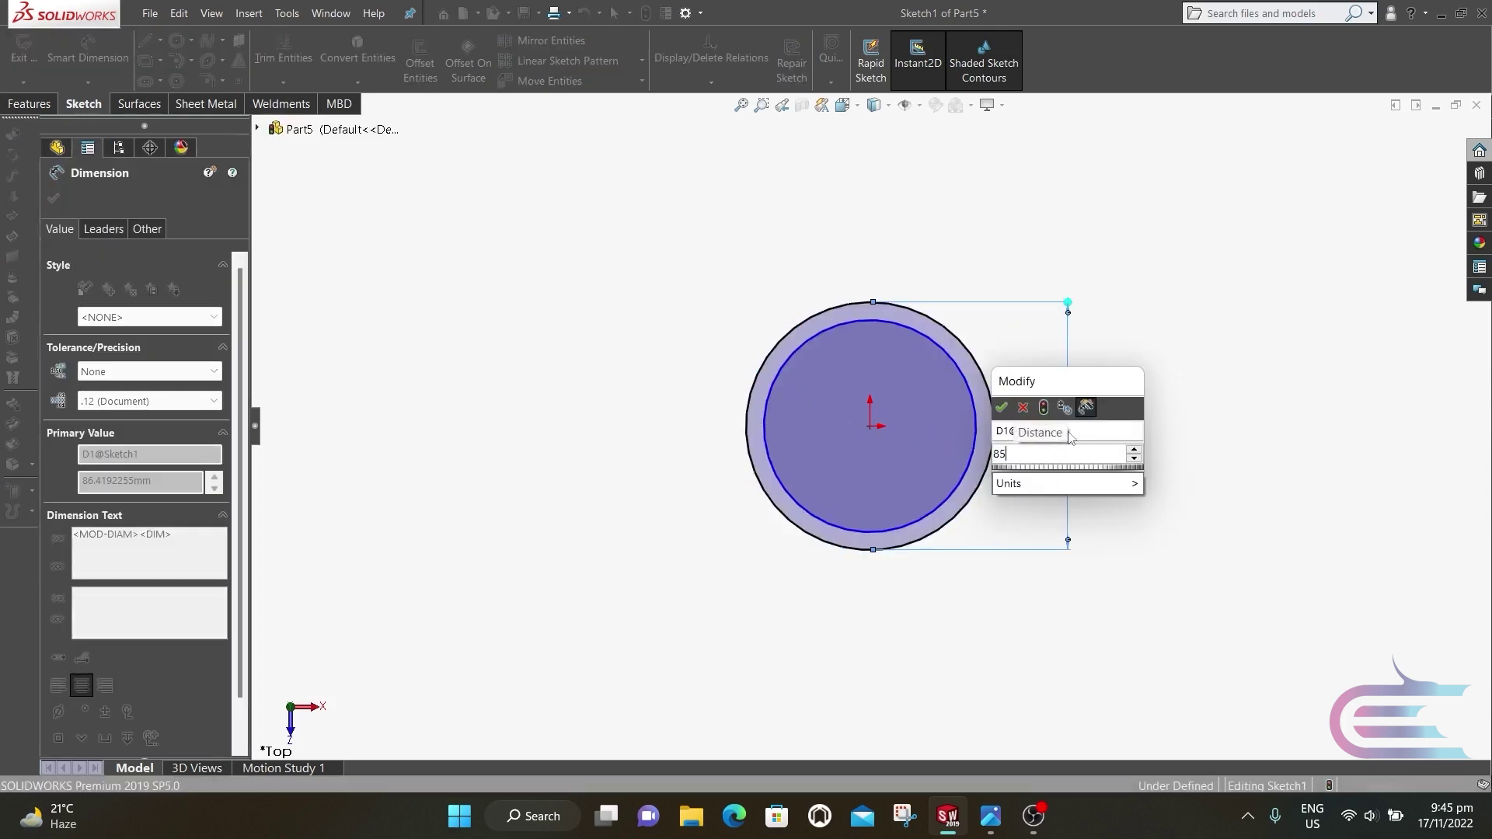
{"action": "key", "text": "Return"}
{"action": "left_click", "coordinate": [975, 433]}
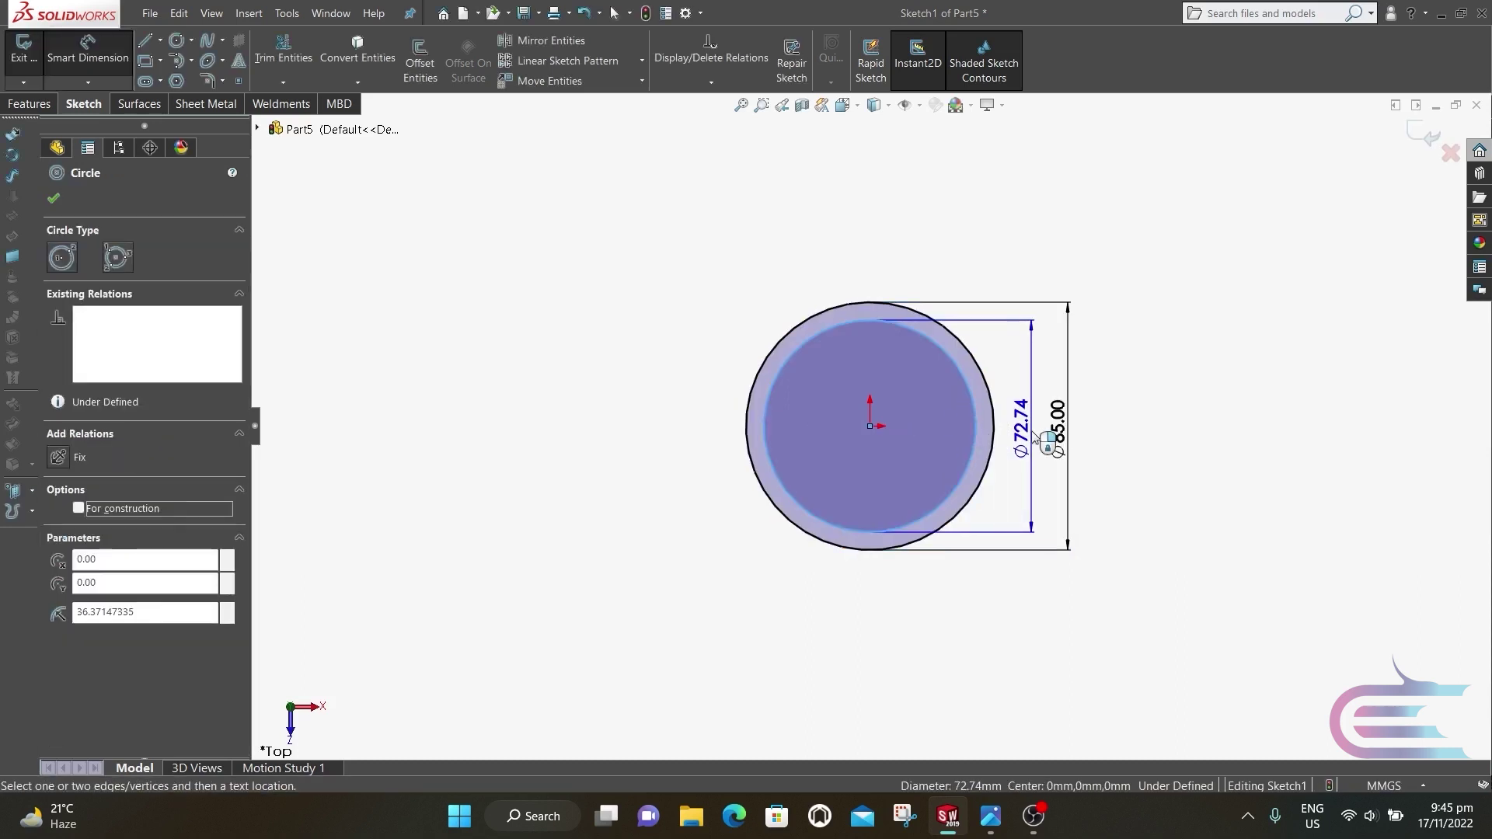
{"action": "left_click", "coordinate": [1041, 435]}
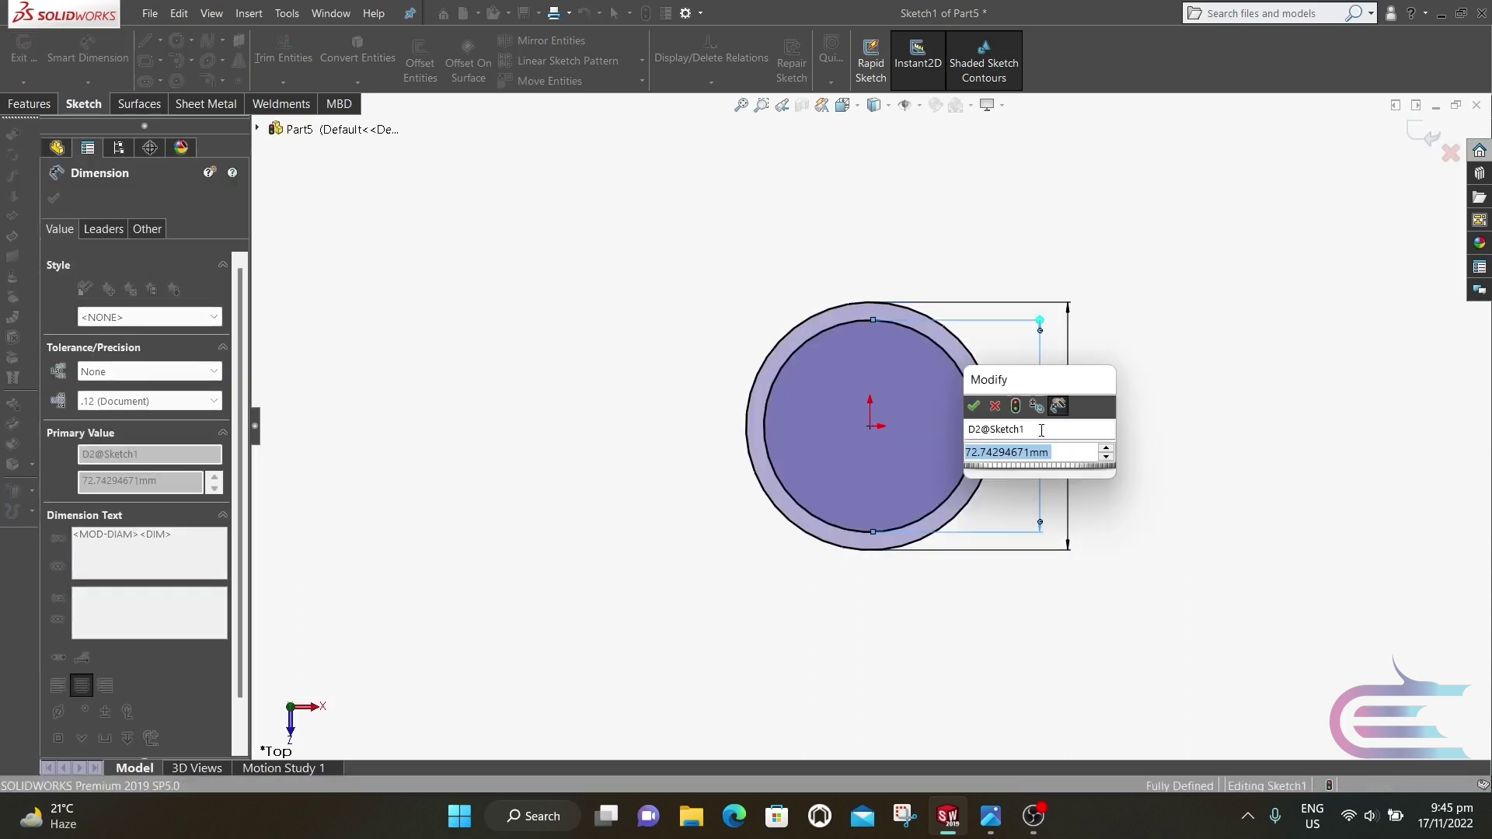
{"action": "type", "text": "79"}
{"action": "left_click", "coordinate": [974, 406]}
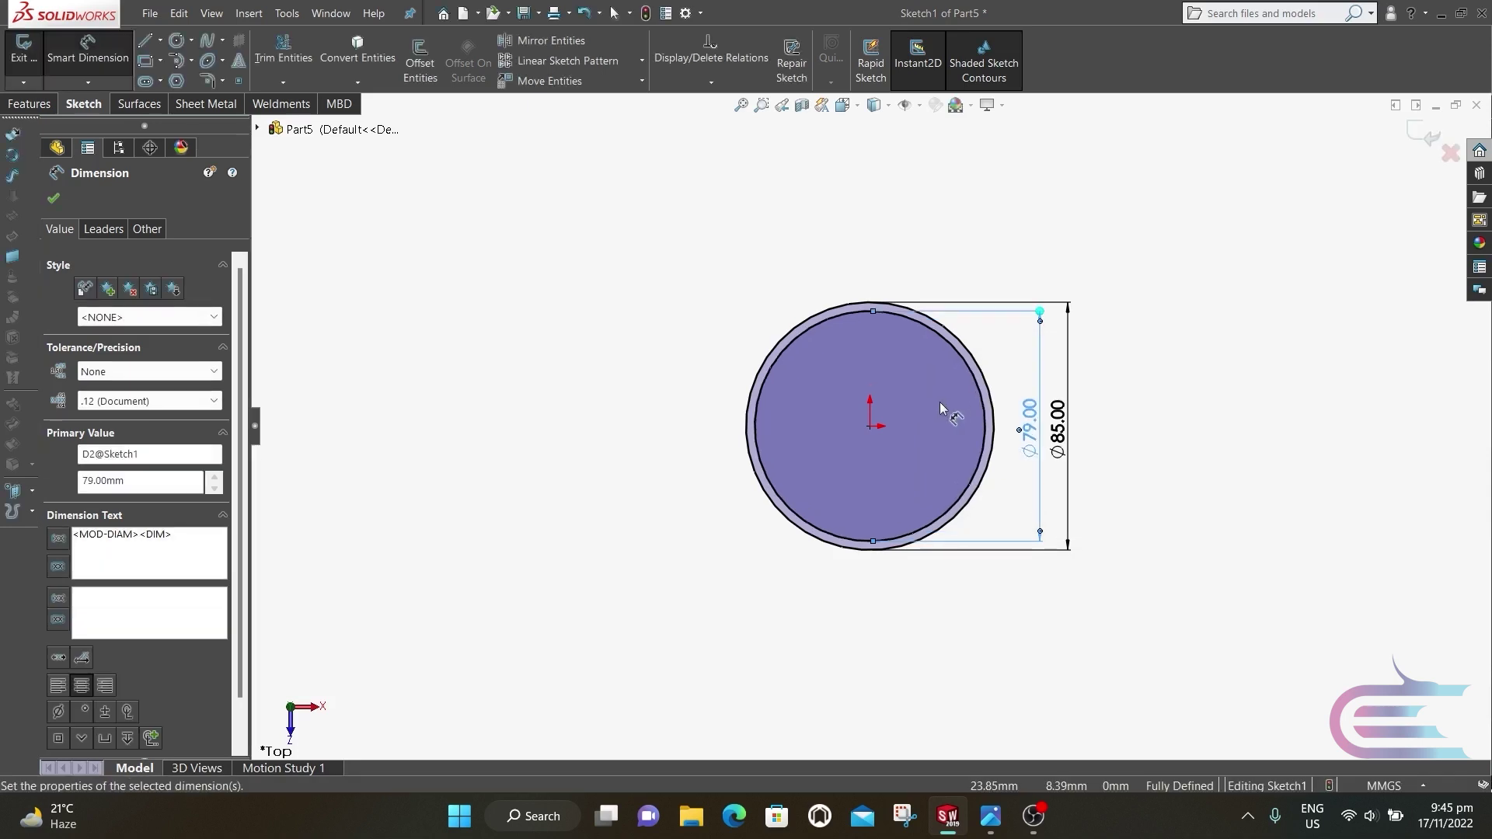
{"action": "left_click", "coordinate": [30, 103]}
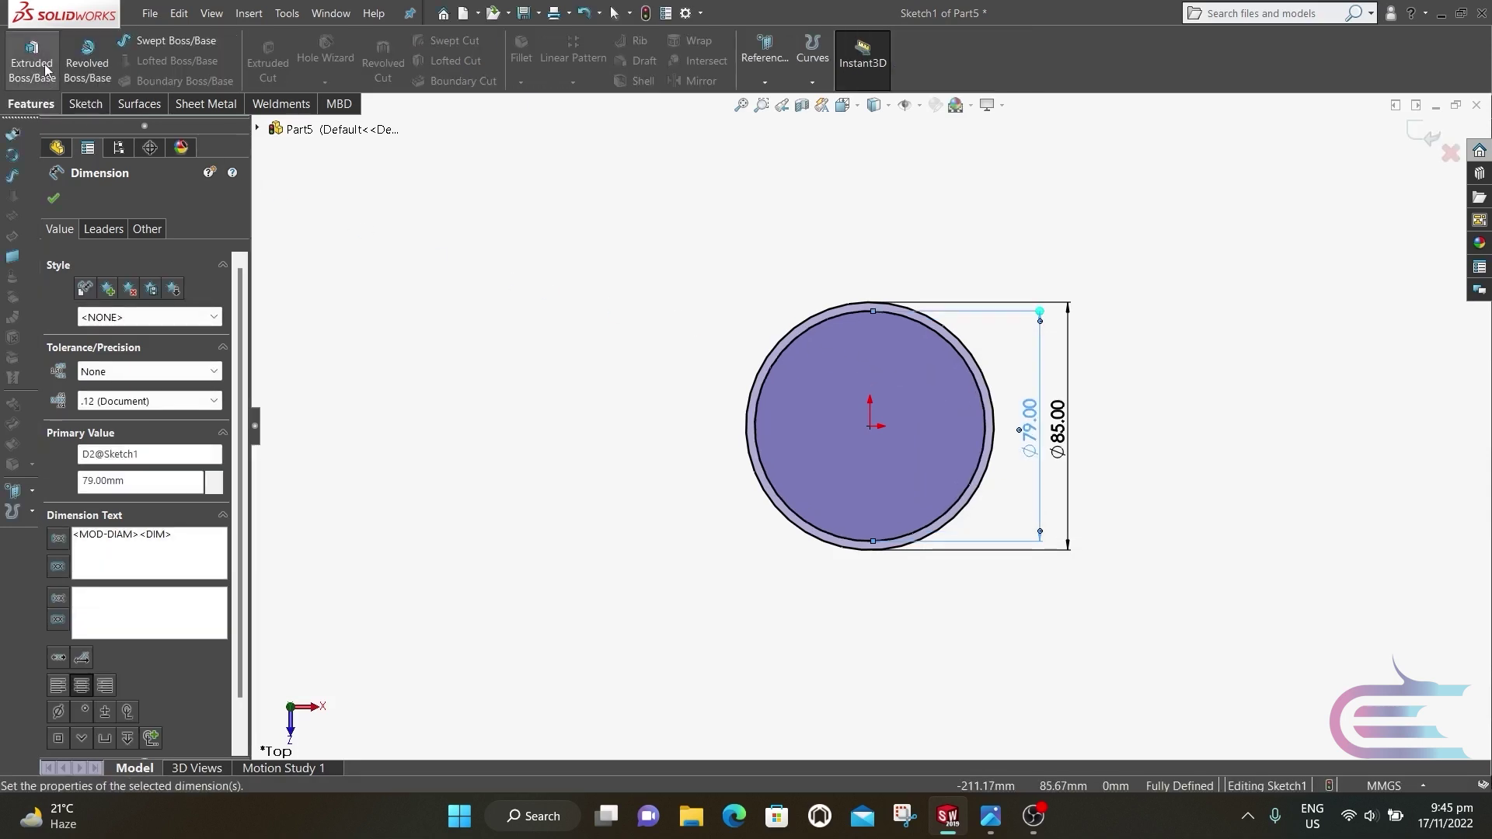
Step: Extrude the two-circle sketch Blind 3.70 mm into a thin solid ring
{"action": "left_click", "coordinate": [39, 64]}
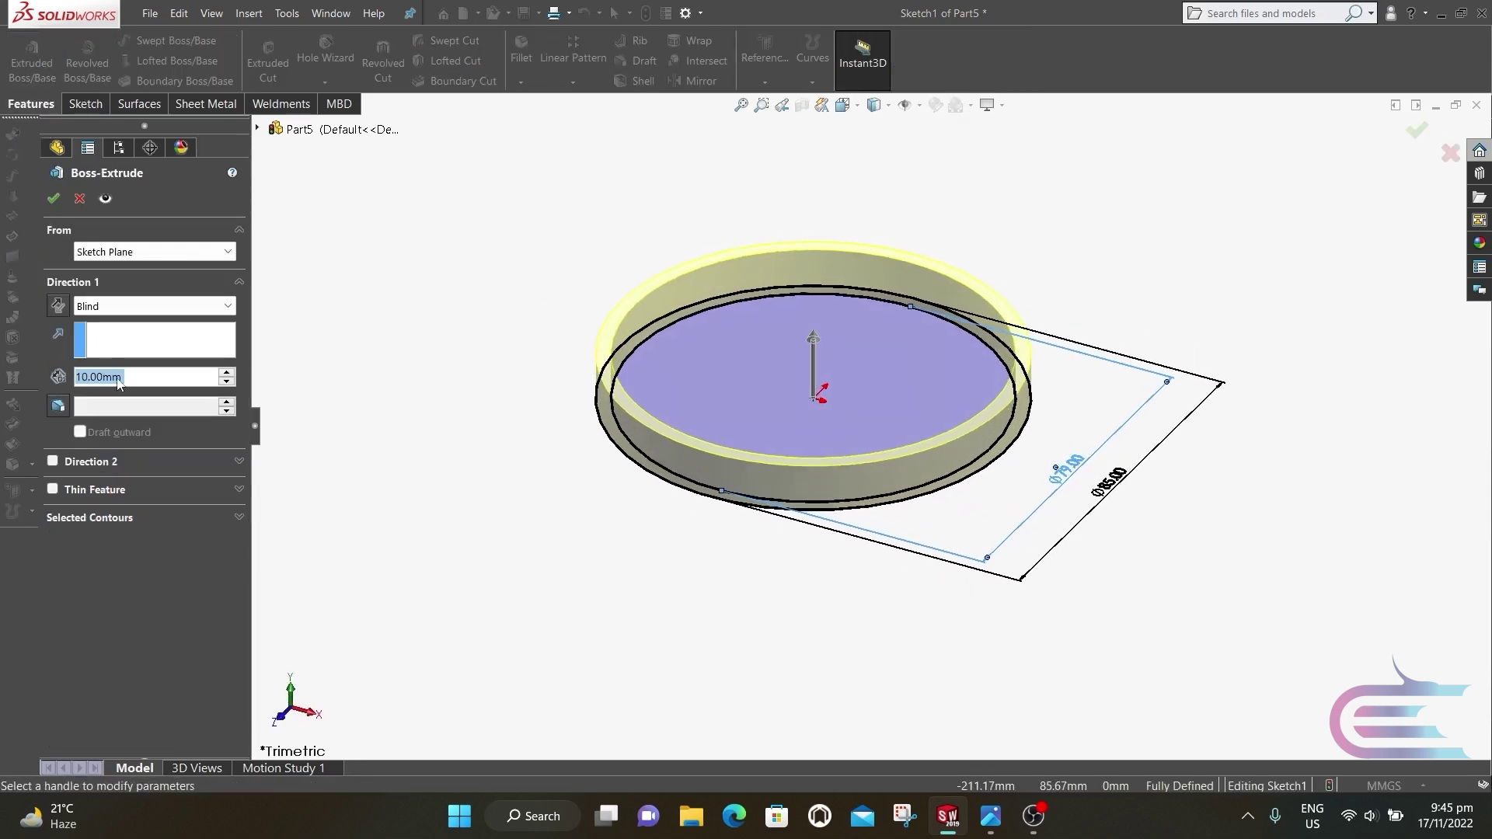
{"action": "type", "text": "3."}
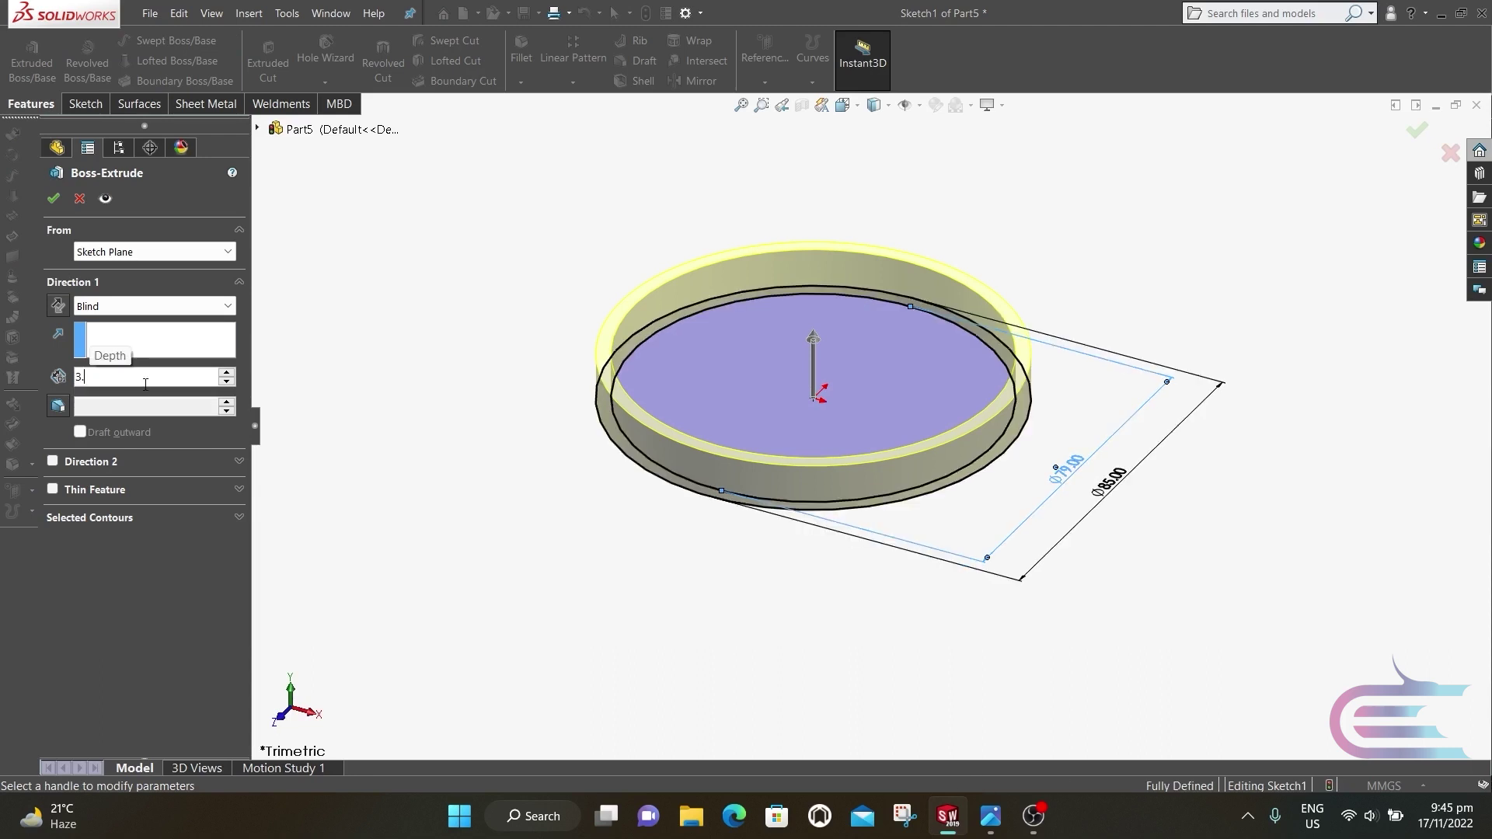
{"action": "type", "text": "7"}
{"action": "key", "text": "Return"}
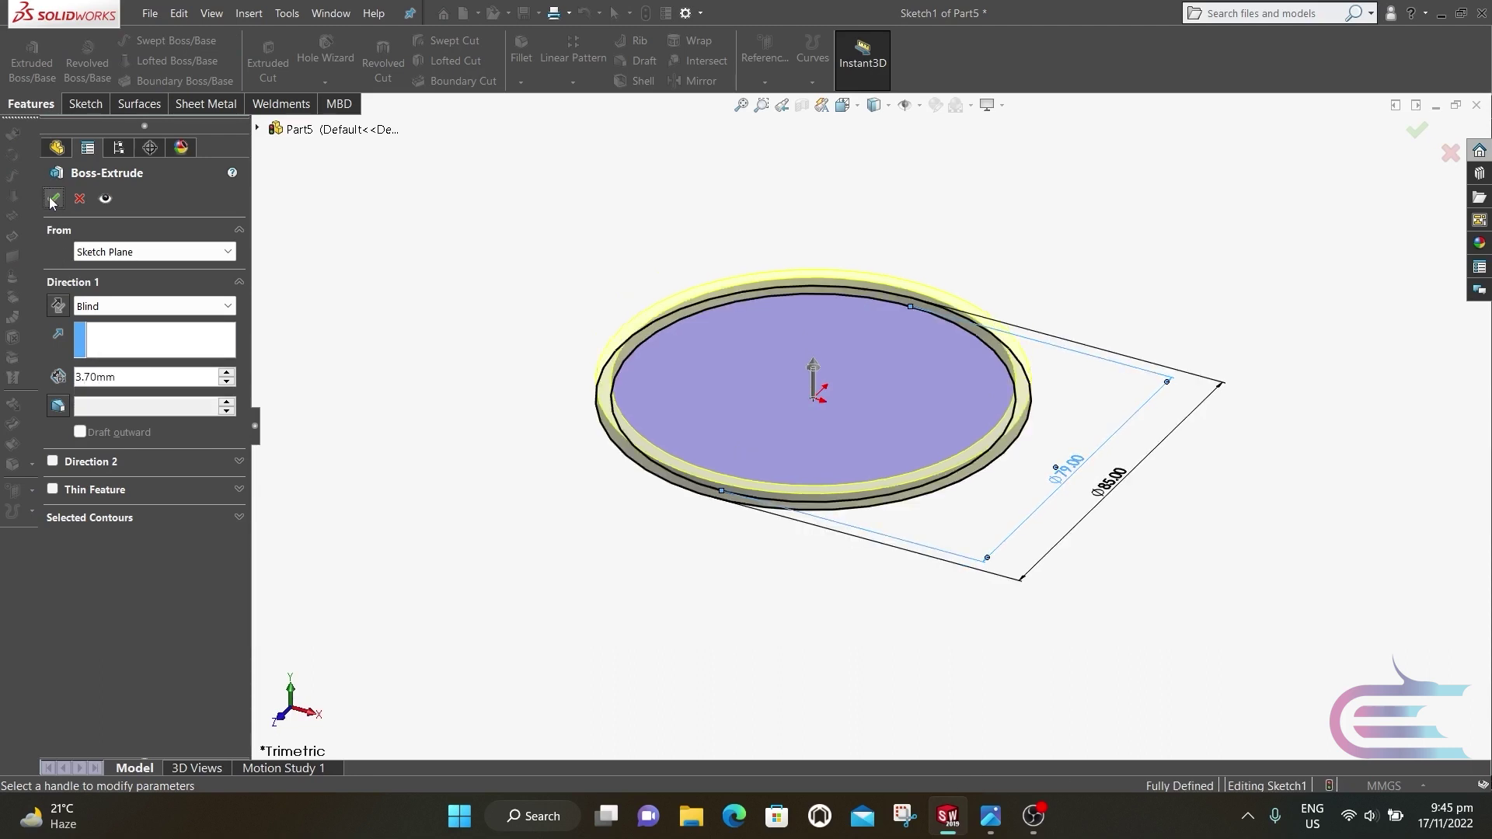
{"action": "left_click", "coordinate": [53, 200]}
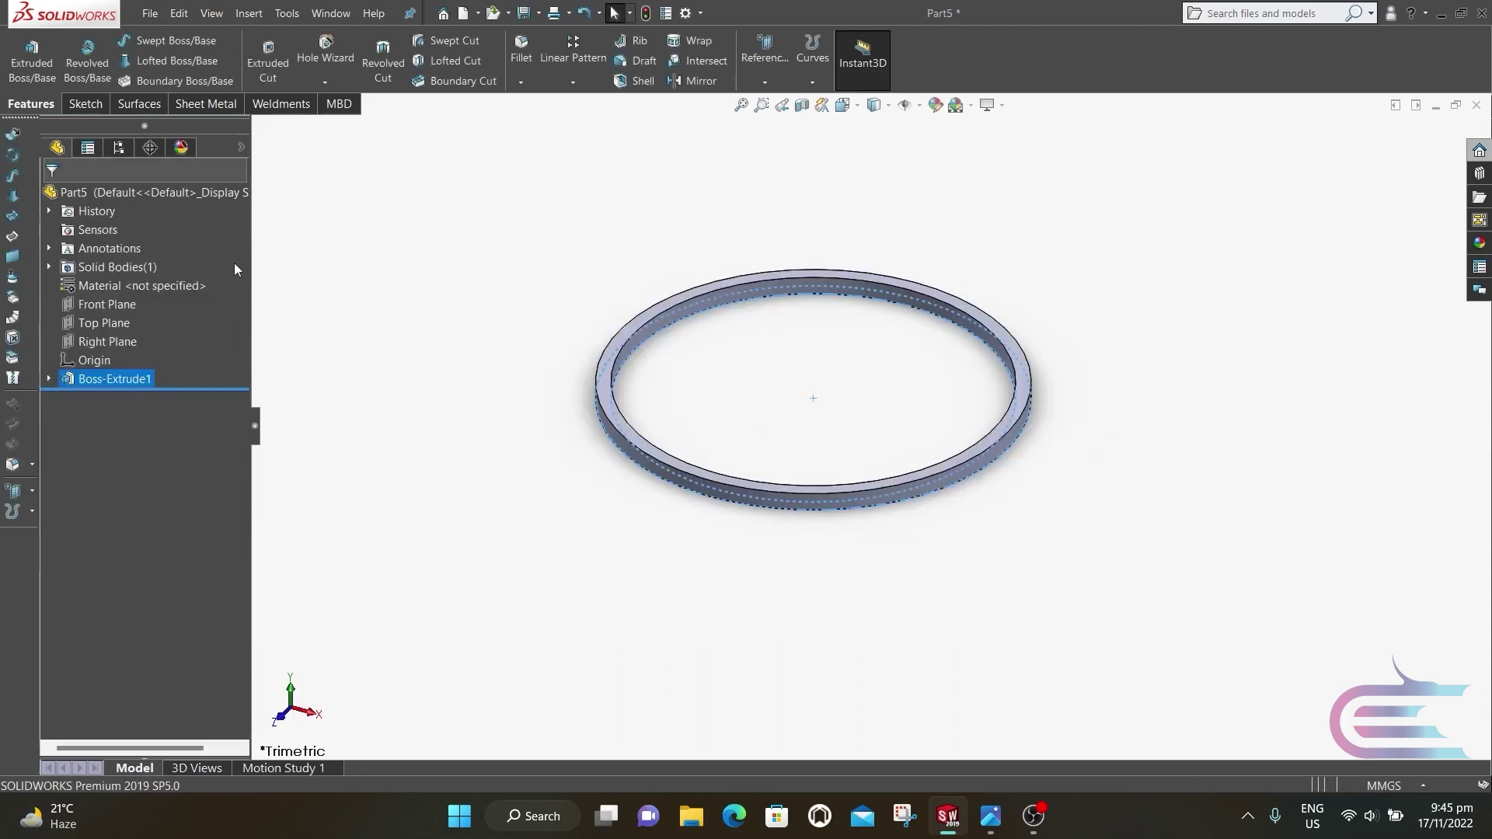
{"action": "left_click", "coordinate": [352, 292]}
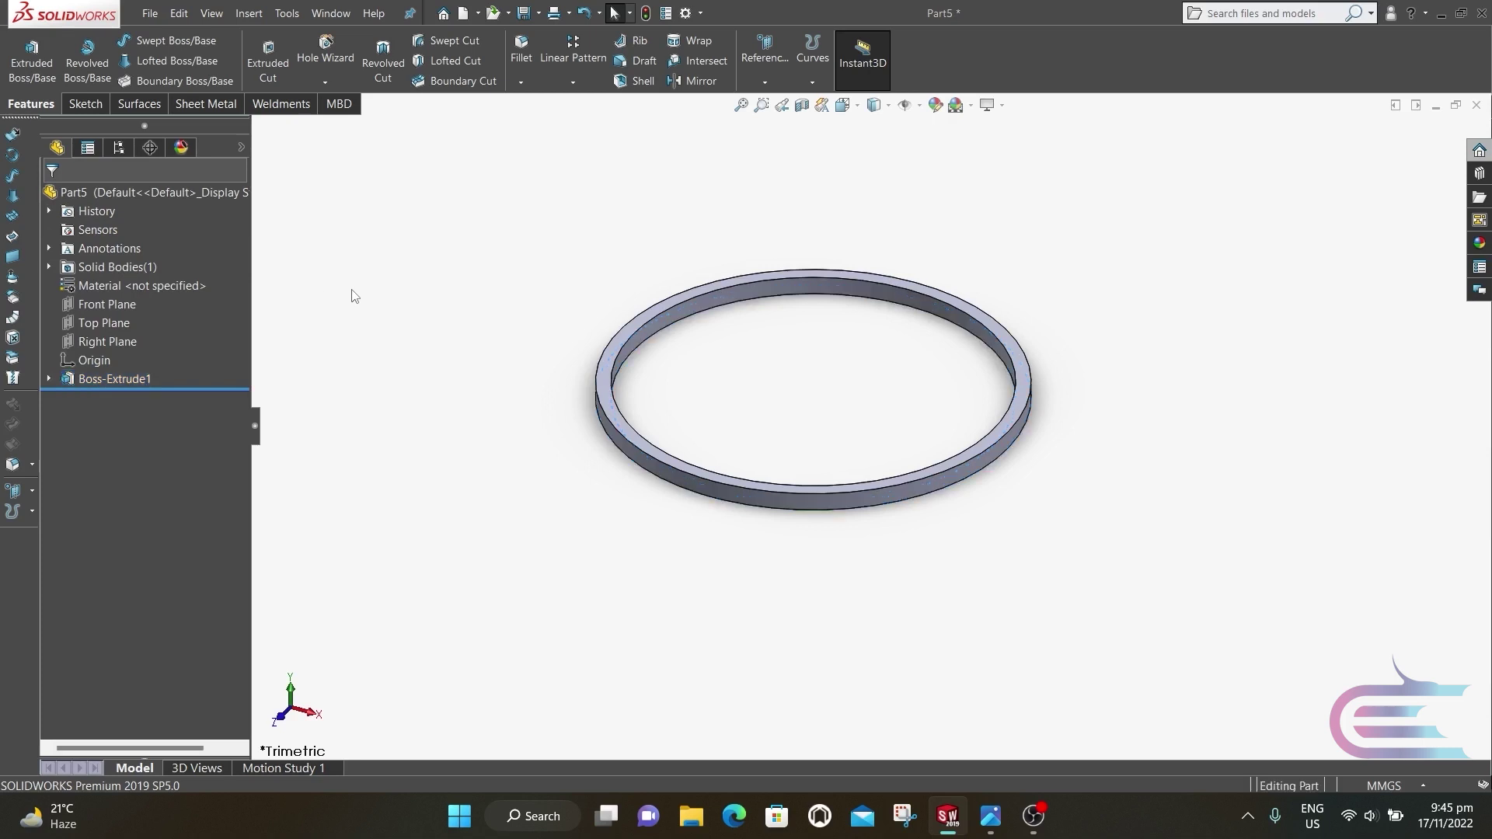
{"action": "left_click", "coordinate": [767, 81]}
Step: Create Plane1 offset 50 mm from the Front Plane
{"action": "left_click", "coordinate": [776, 102]}
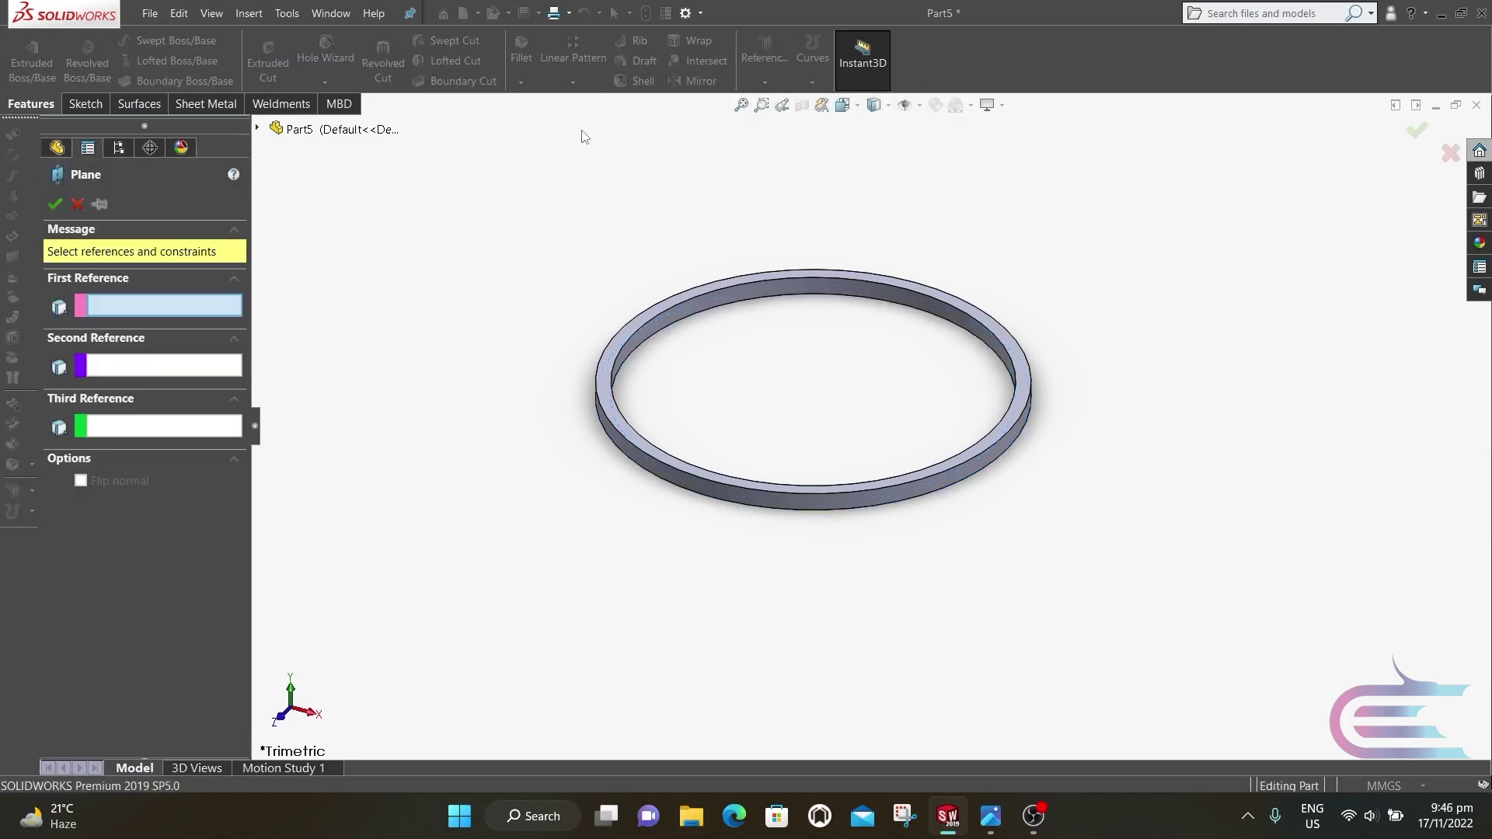
{"action": "left_click", "coordinate": [257, 128]}
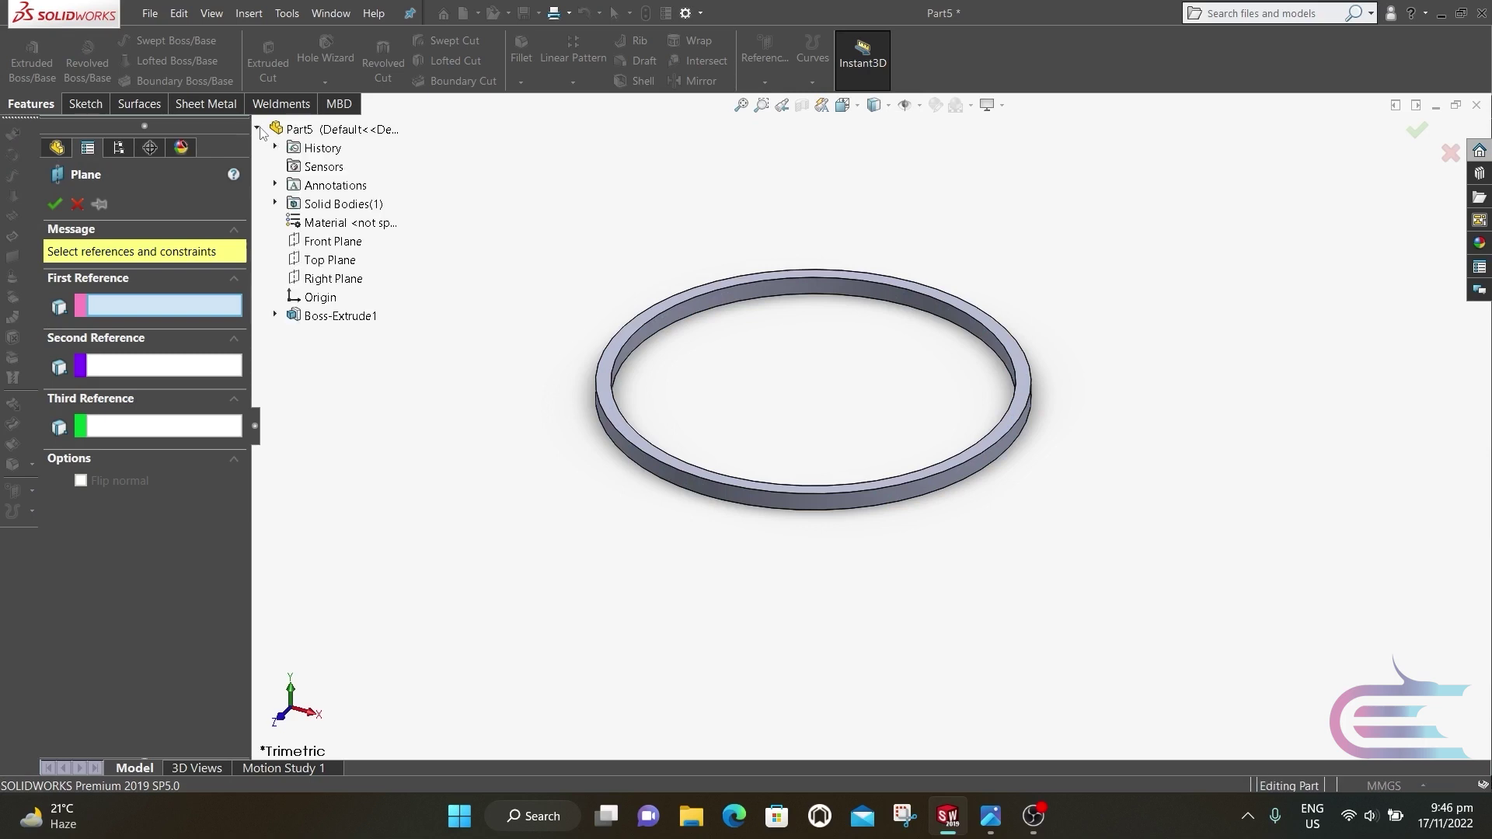
{"action": "left_click", "coordinate": [341, 242]}
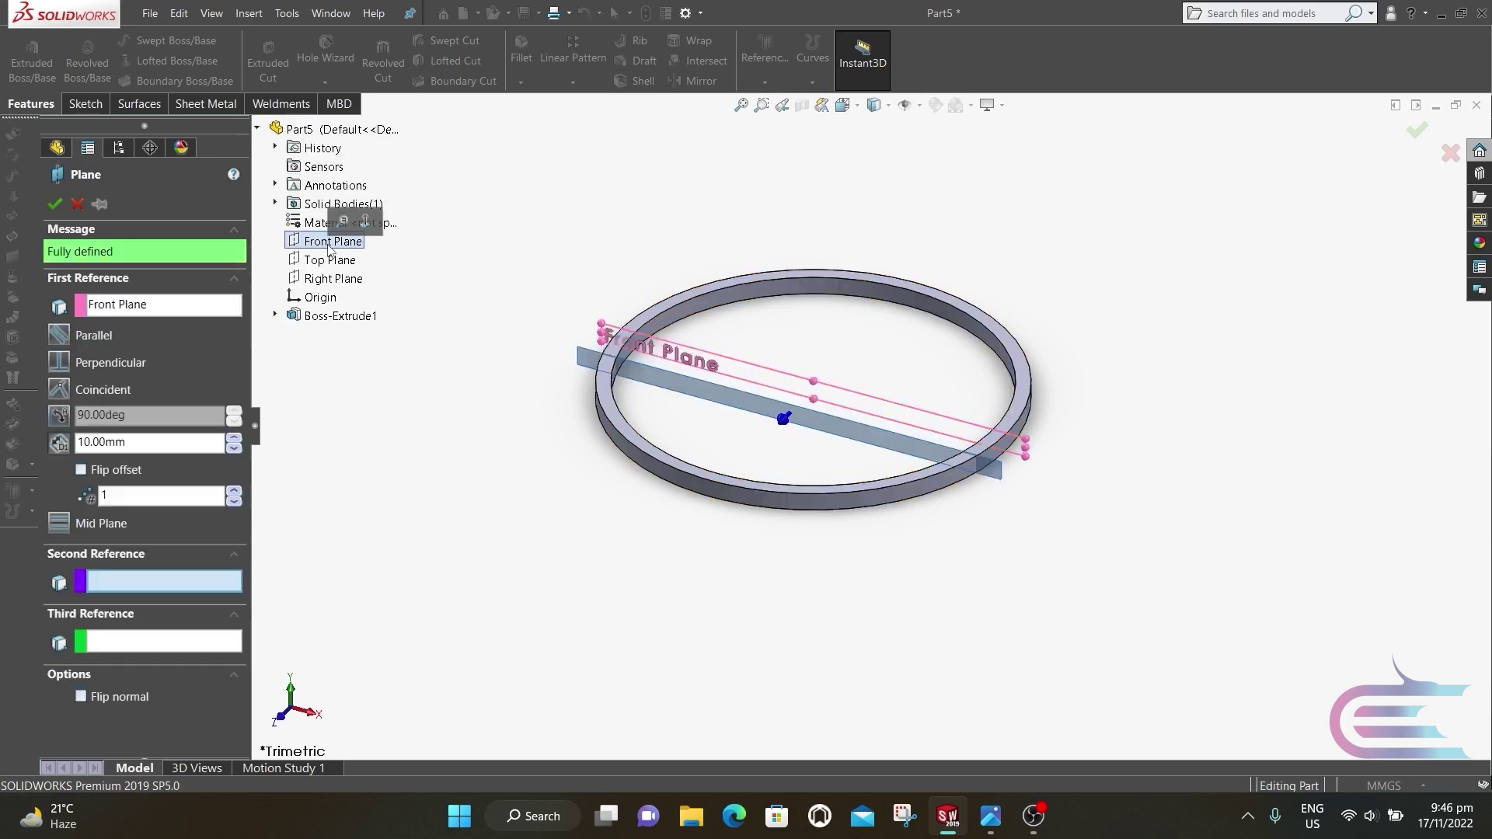
{"action": "double_click", "coordinate": [138, 440]}
{"action": "type", "text": "50"}
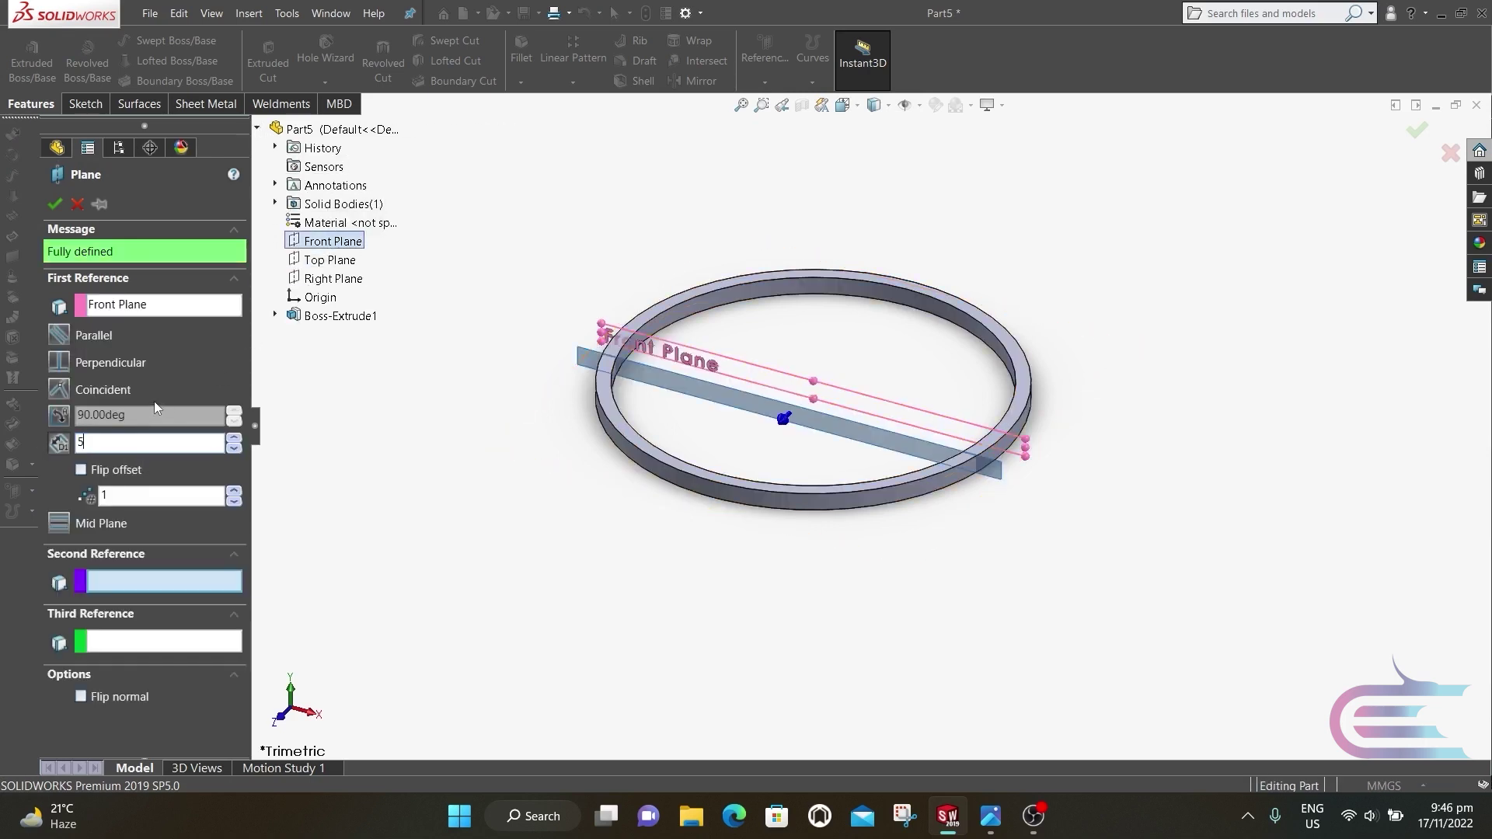
{"action": "key", "text": "Return"}
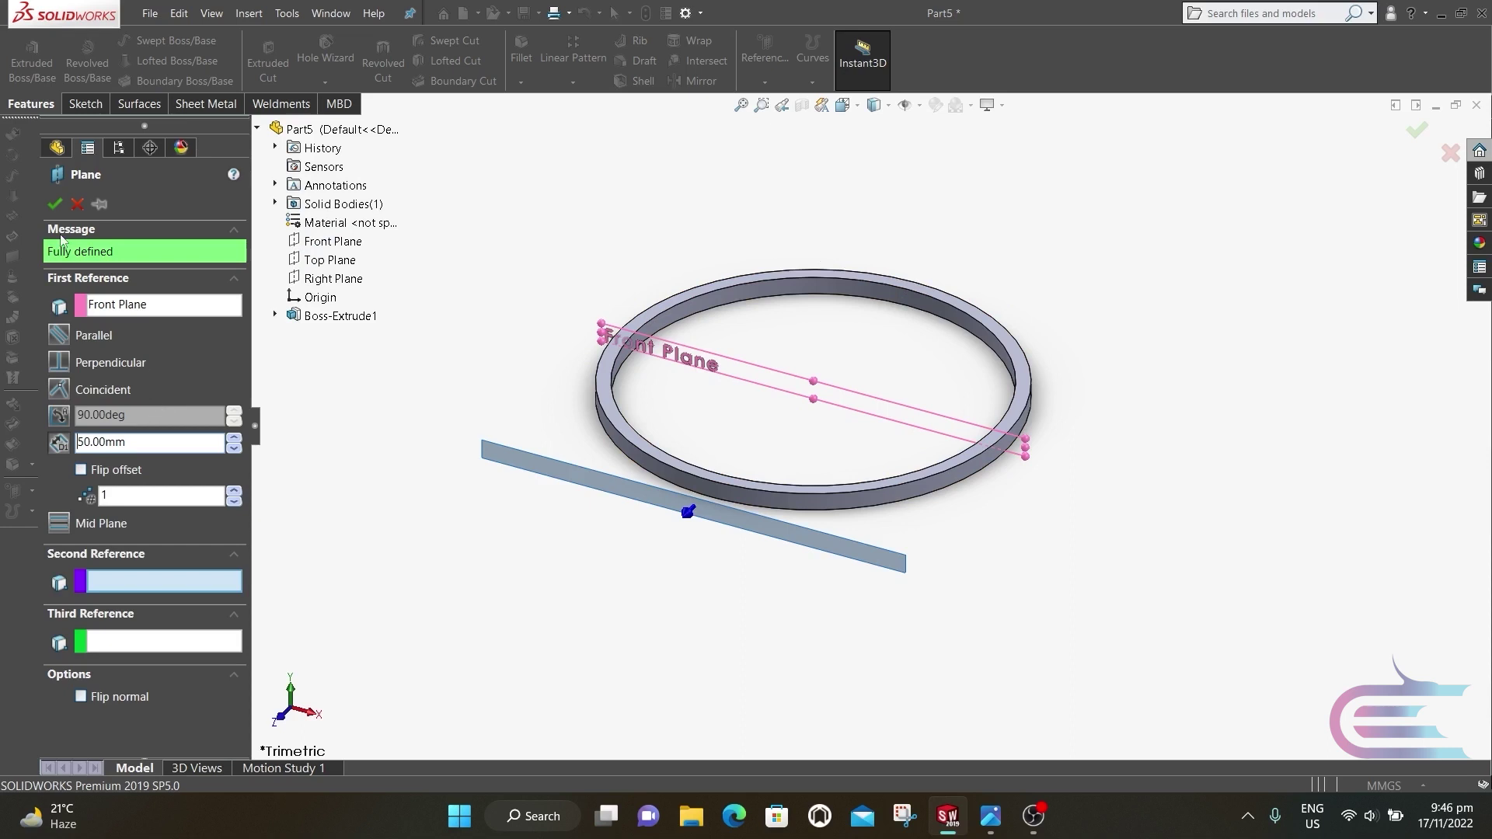
{"action": "left_click", "coordinate": [53, 206]}
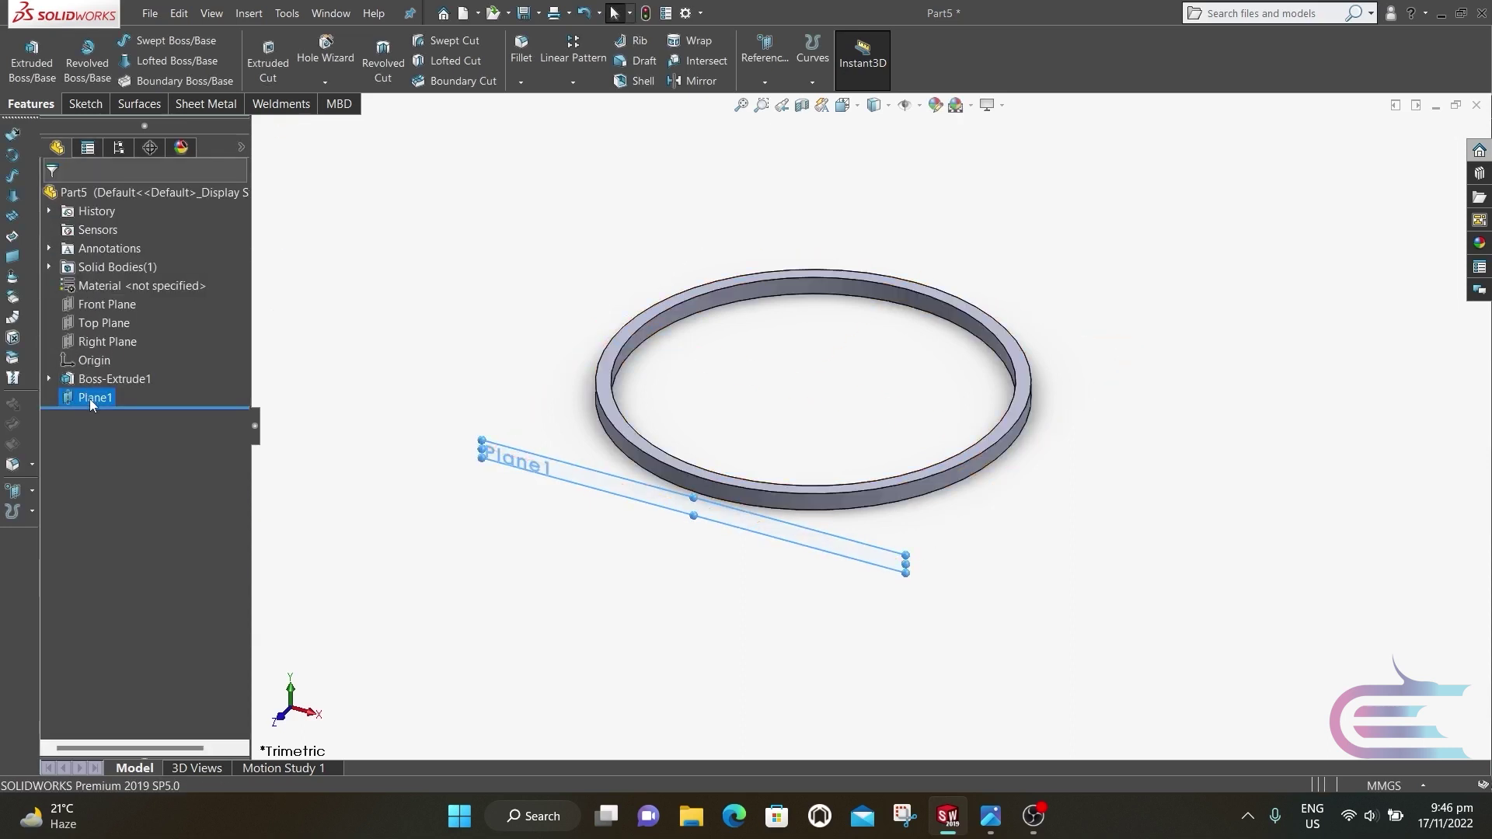
Step: View Plane1 normal to the screen and open a sketch on it
{"action": "right_click", "coordinate": [90, 398]}
{"action": "left_click", "coordinate": [173, 376]}
{"action": "right_click", "coordinate": [96, 398]}
{"action": "left_click", "coordinate": [111, 375]}
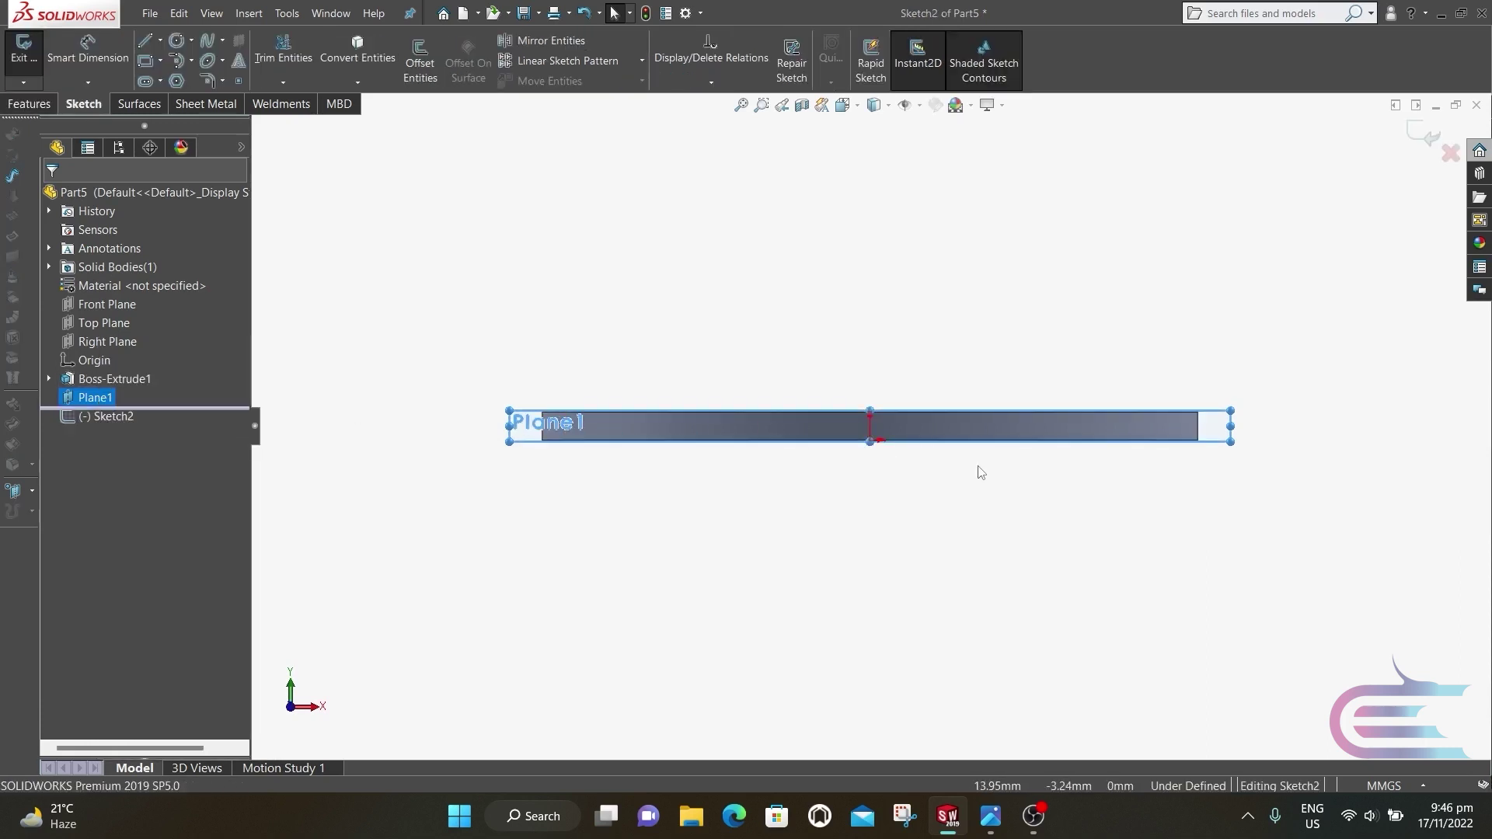
Step: Draw a corner rectangle spanning the ring's thickness from top to bottom edge
{"action": "scroll", "coordinate": [995, 474], "scroll_direction": "down", "scroll_amount": 2}
{"action": "scroll", "coordinate": [683, 389], "scroll_direction": "down", "scroll_amount": 5}
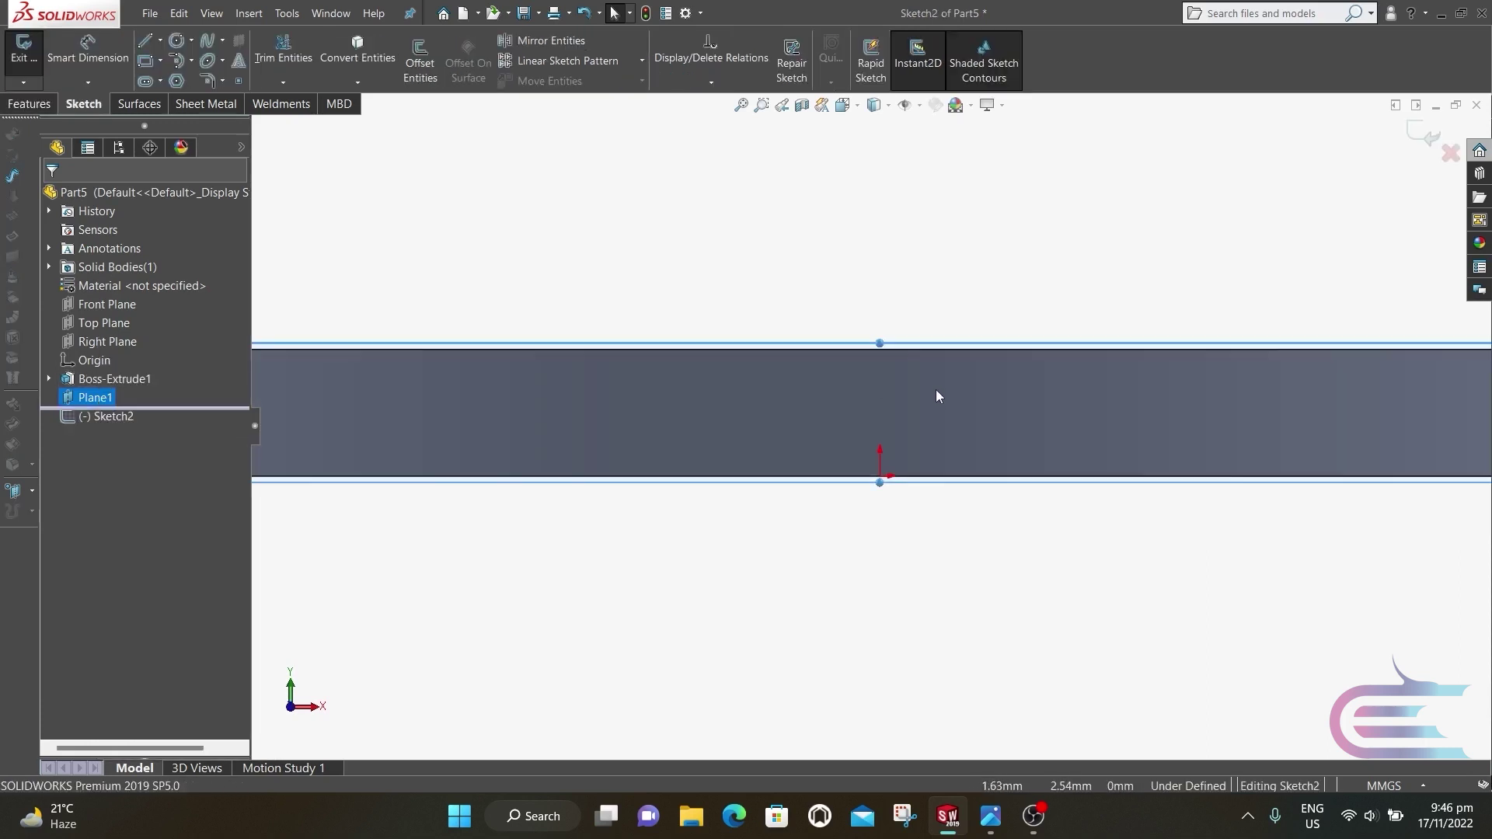
{"action": "left_click", "coordinate": [150, 61]}
{"action": "left_click", "coordinate": [761, 351]}
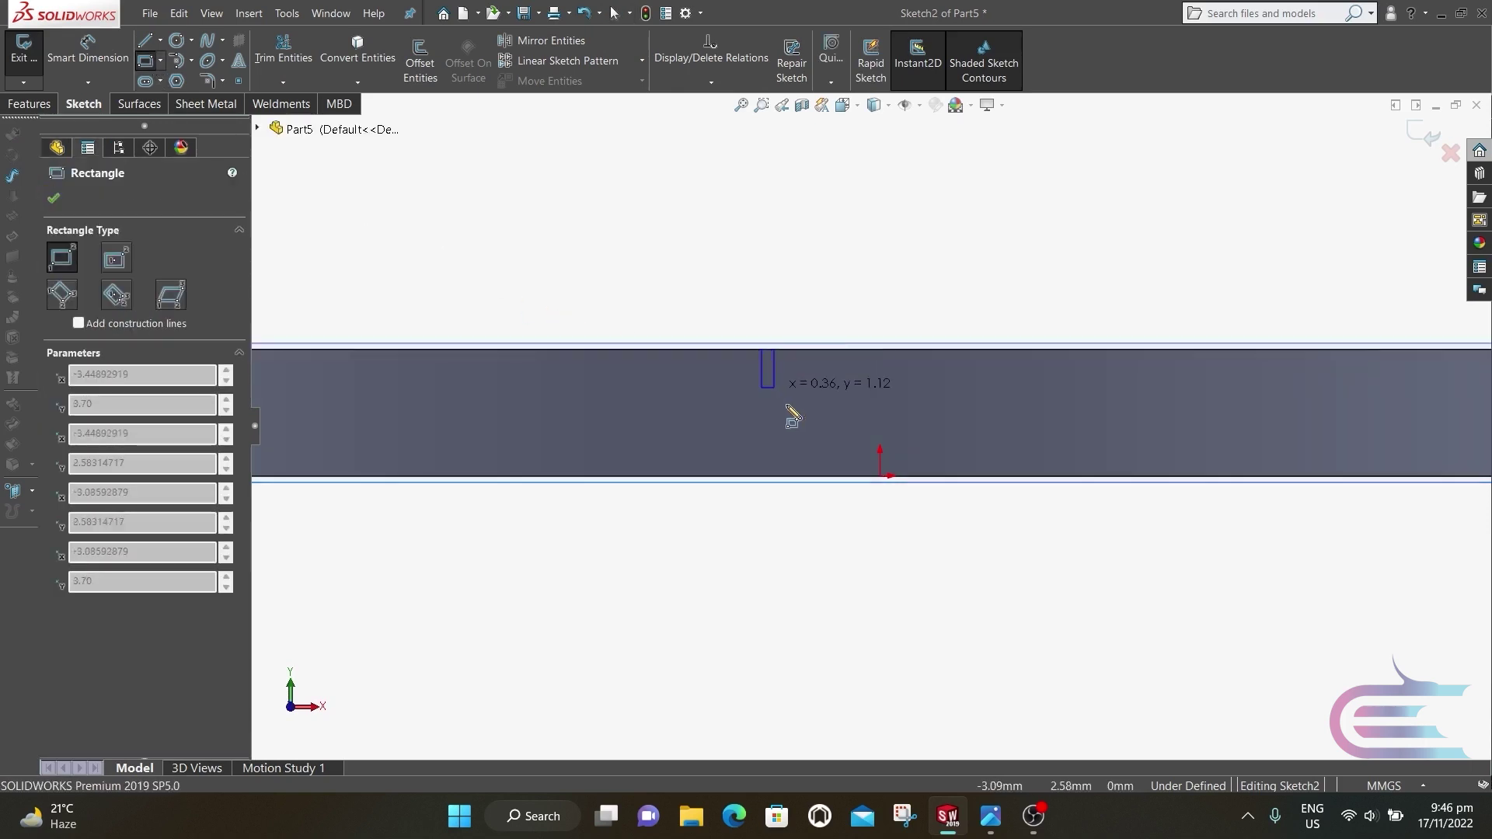
{"action": "left_click", "coordinate": [1079, 476]}
{"action": "key", "text": "Escape"}
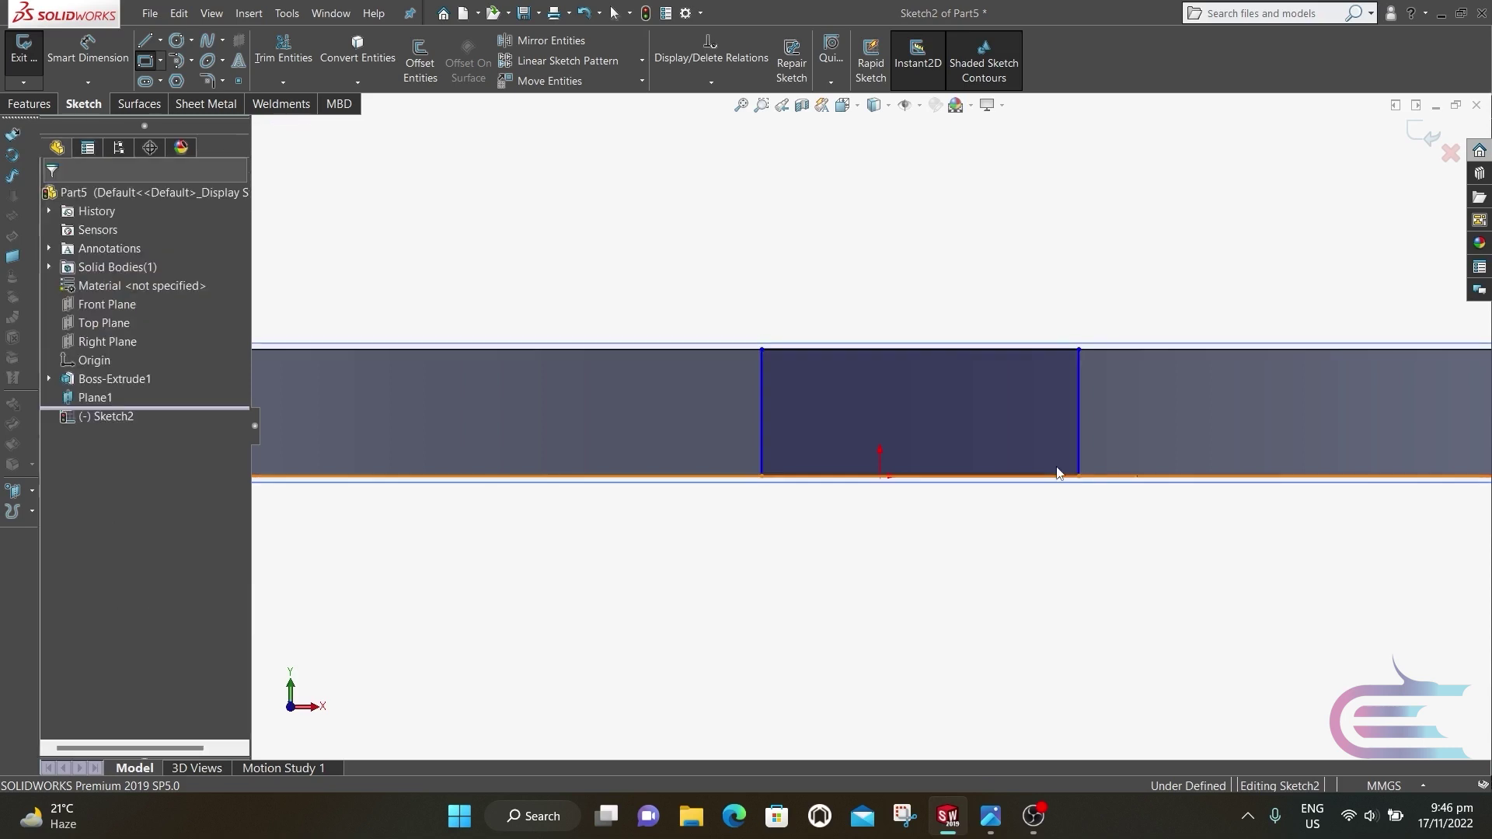
Step: Add a vertical relation between the rectangle's top-edge midpoint and the origin
{"action": "left_click", "coordinate": [925, 351]}
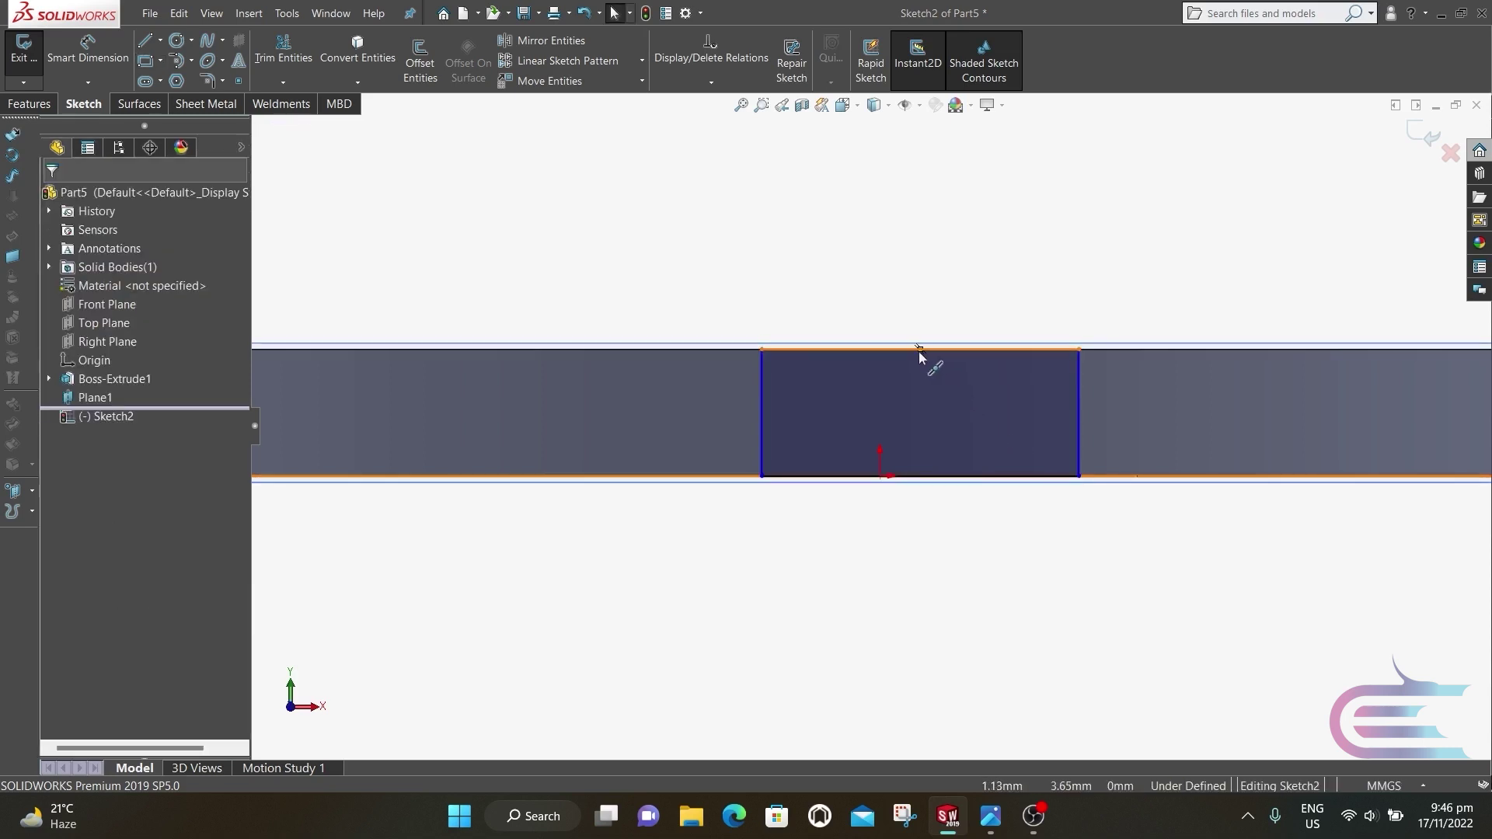
{"action": "left_click", "coordinate": [881, 477]}
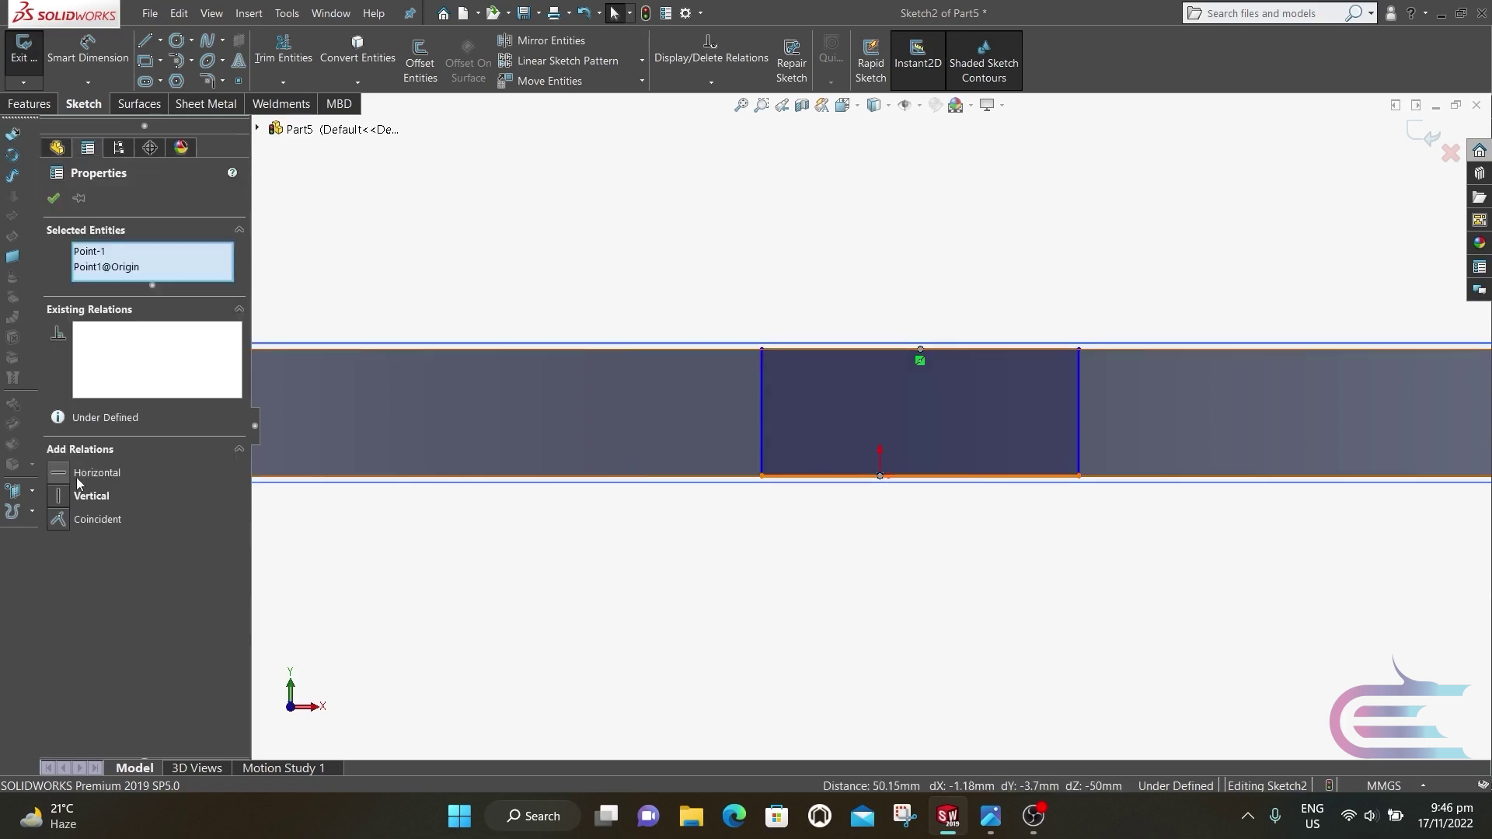
{"action": "left_click", "coordinate": [65, 498]}
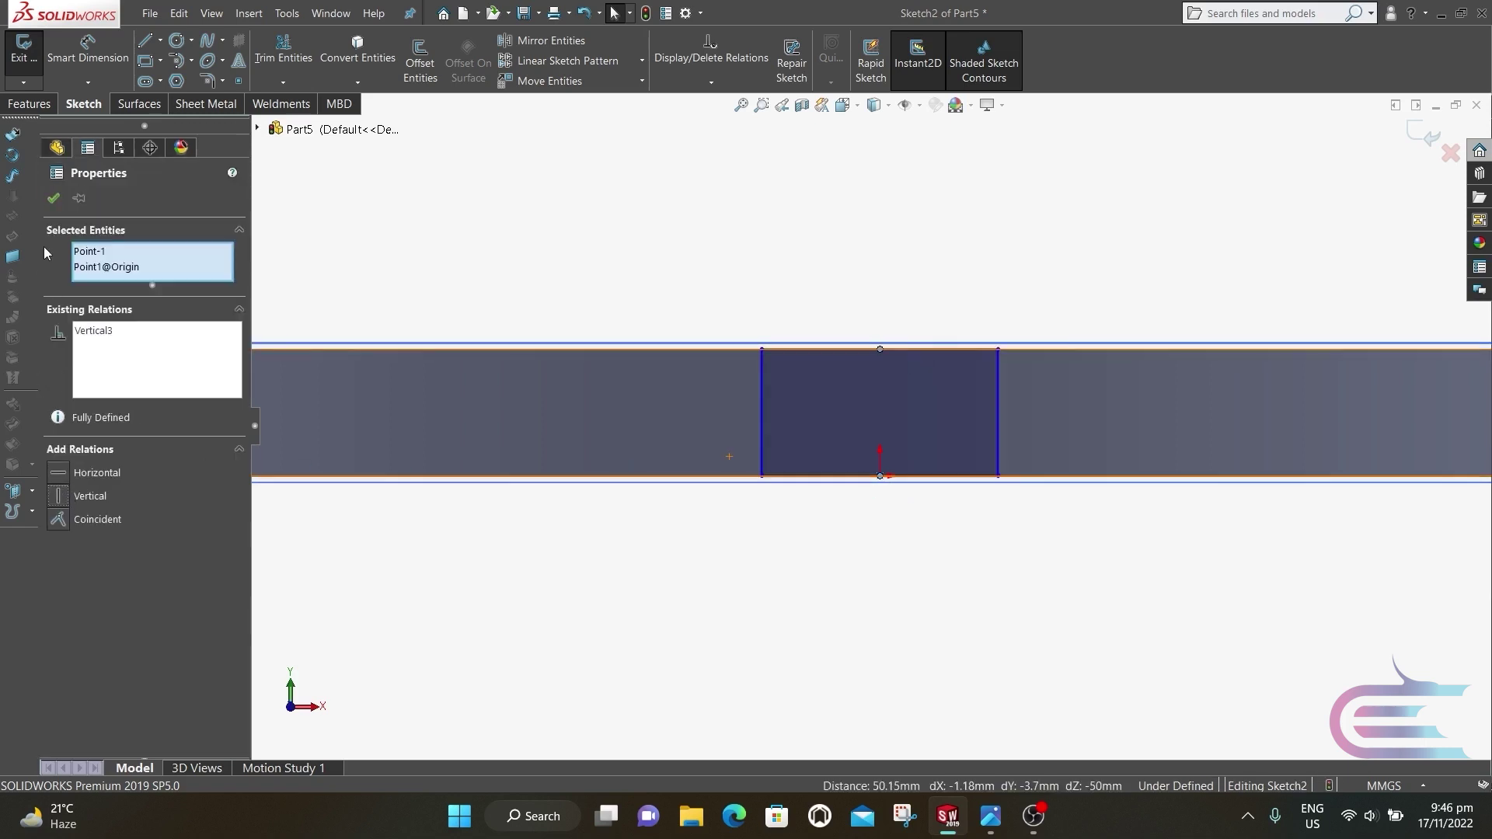
{"action": "left_click", "coordinate": [53, 199]}
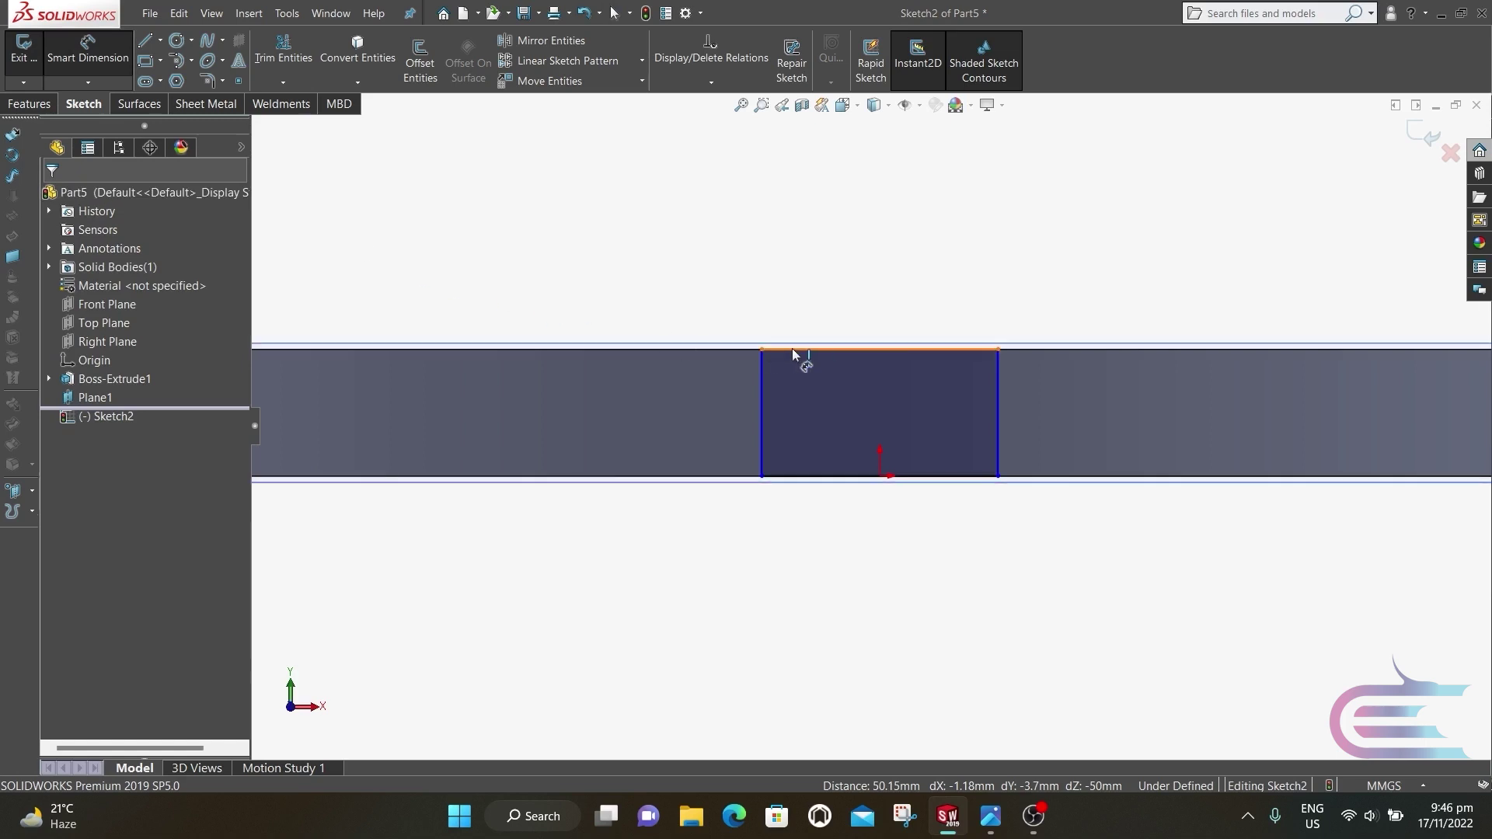
Step: Dimension the rectangle's top edge to 11.61 mm
{"action": "left_click", "coordinate": [822, 348]}
{"action": "left_click", "coordinate": [864, 281]}
{"action": "type", "text": "11.61"}
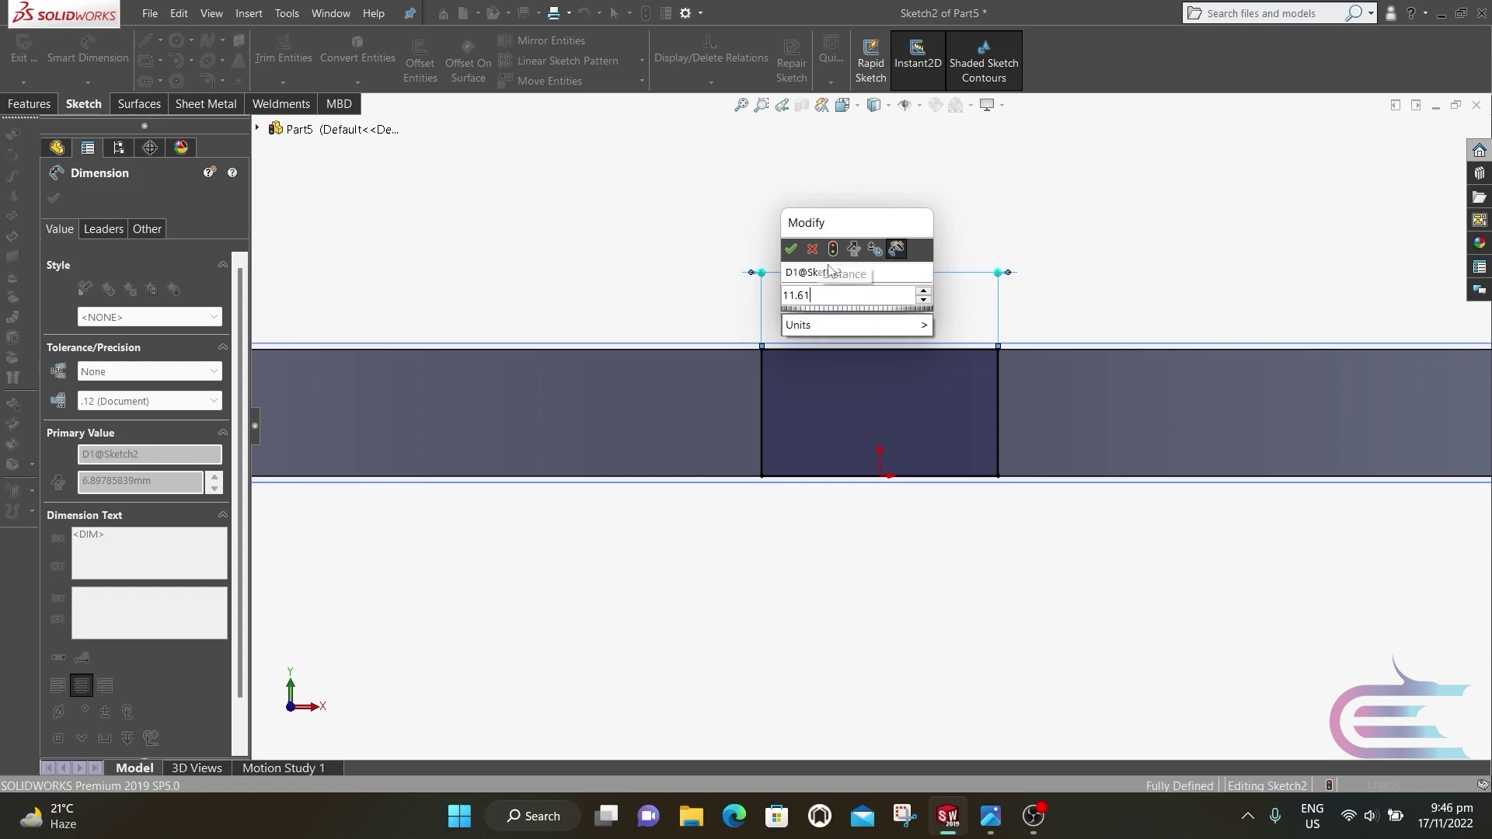
{"action": "left_click", "coordinate": [791, 249]}
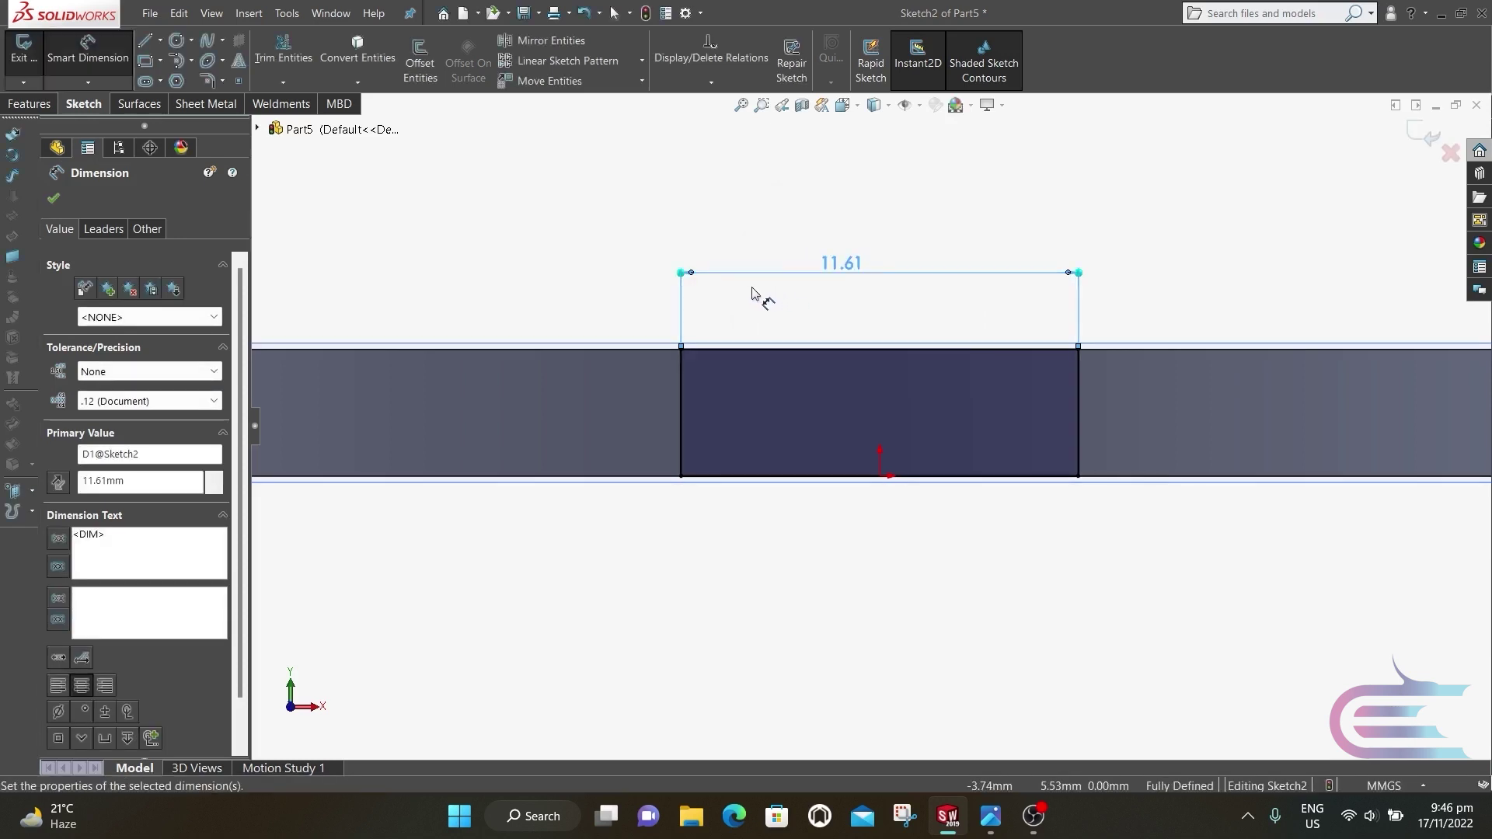
Step: Draw a vertical centreline from the origin up to the rectangle's top edge
{"action": "left_click", "coordinate": [162, 40]}
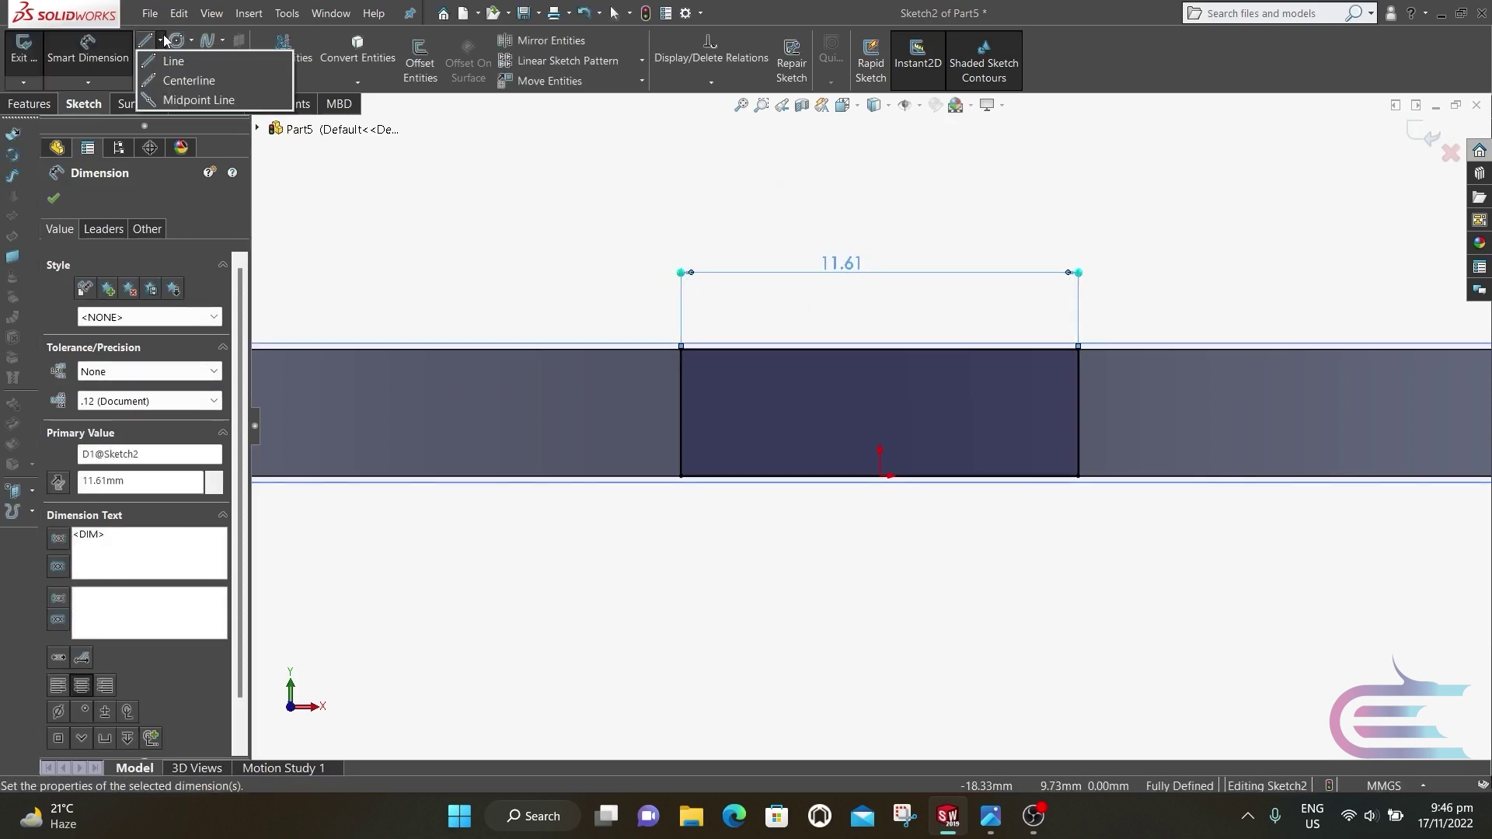
{"action": "left_click", "coordinate": [182, 74]}
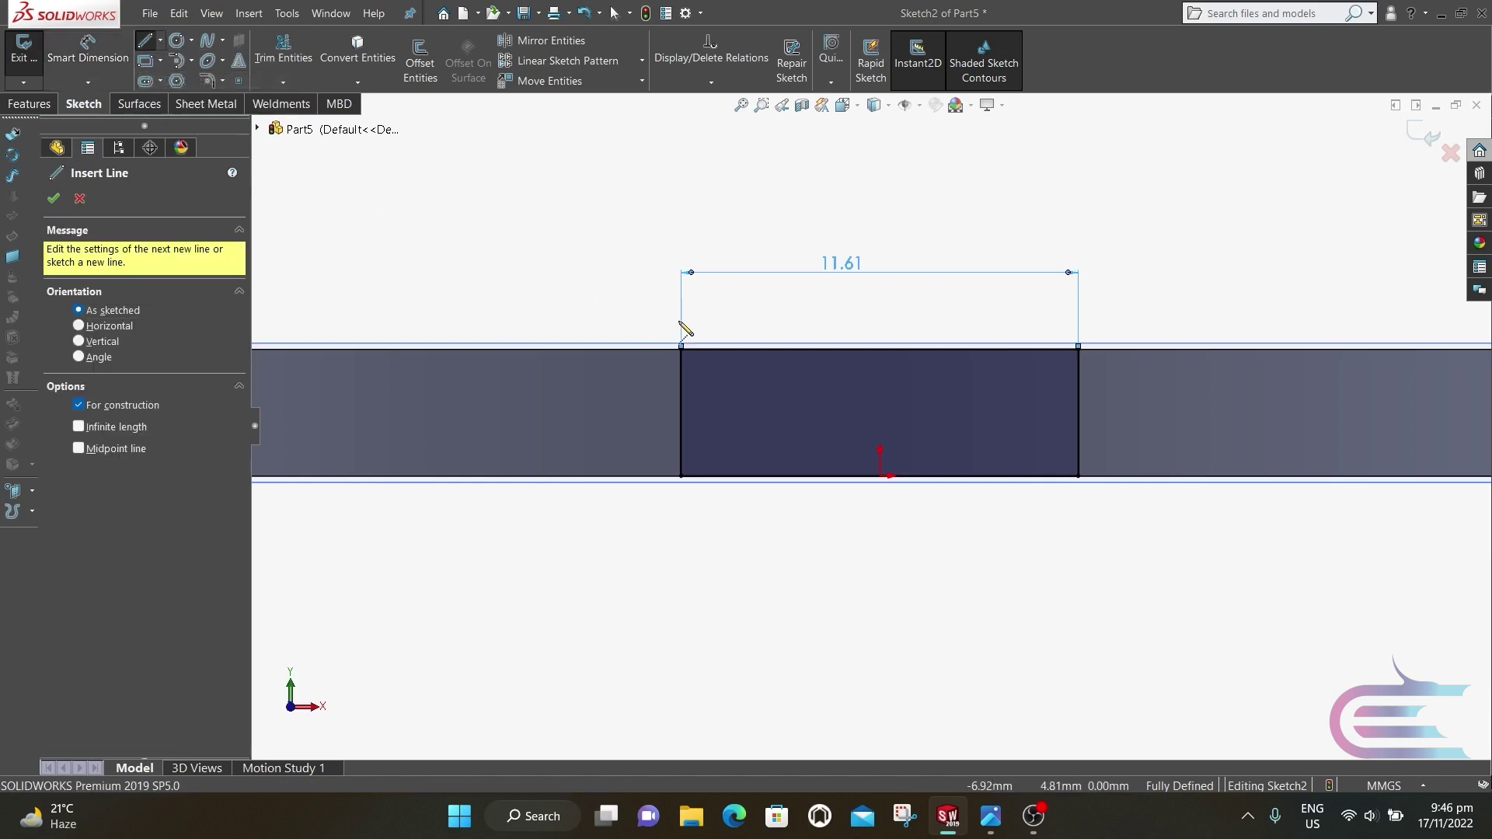
{"action": "left_click", "coordinate": [881, 476]}
{"action": "left_click", "coordinate": [880, 349]}
{"action": "key", "text": "Escape"}
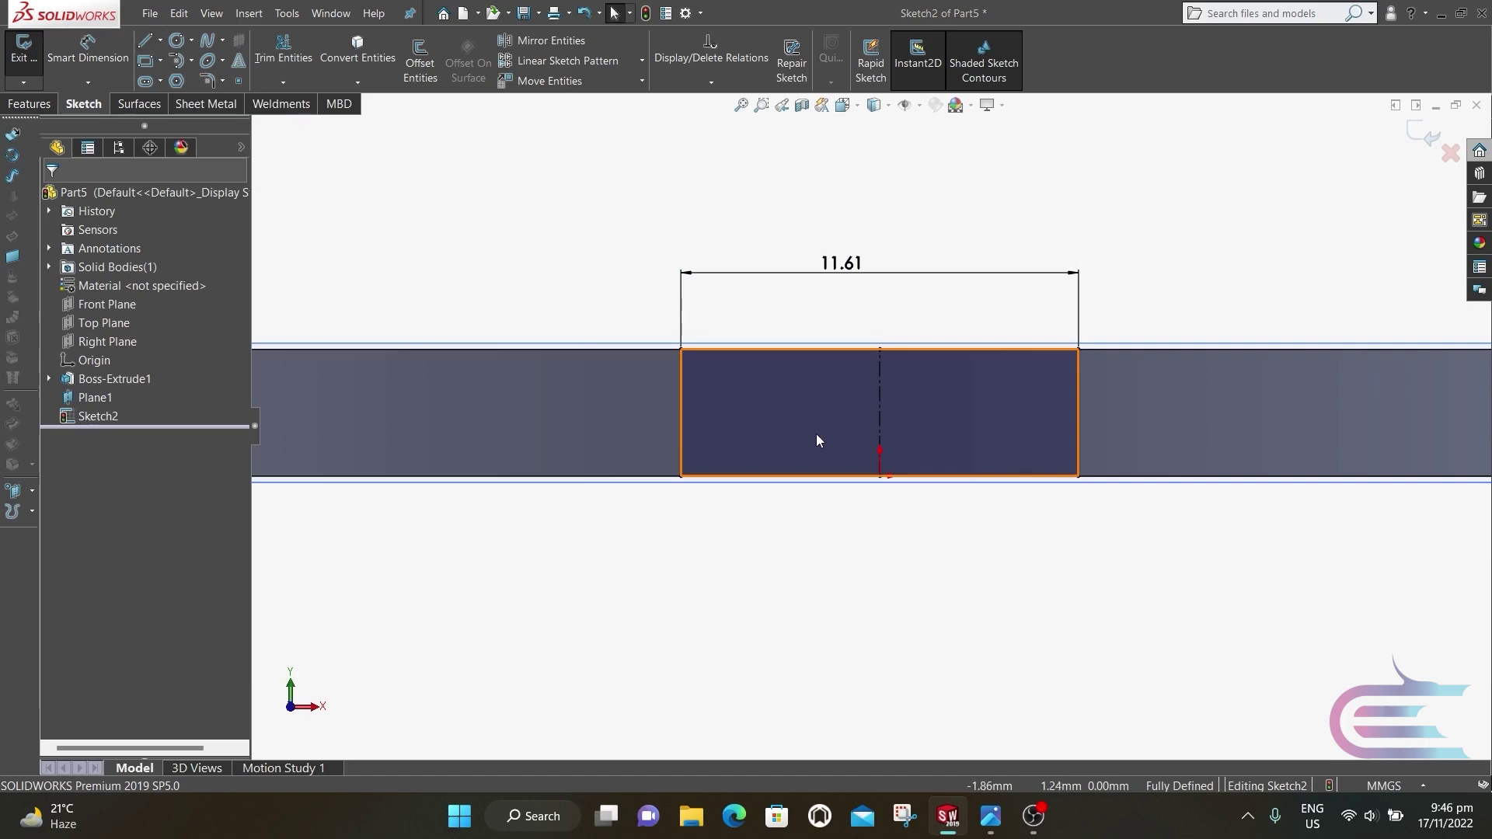
Step: Draw a horizontal centreline across the rectangle from left to right edge
{"action": "key", "text": "Return"}
{"action": "scroll", "coordinate": [890, 438], "scroll_direction": "down", "scroll_amount": 3}
{"action": "scroll", "coordinate": [1204, 446], "scroll_direction": "down", "scroll_amount": 1}
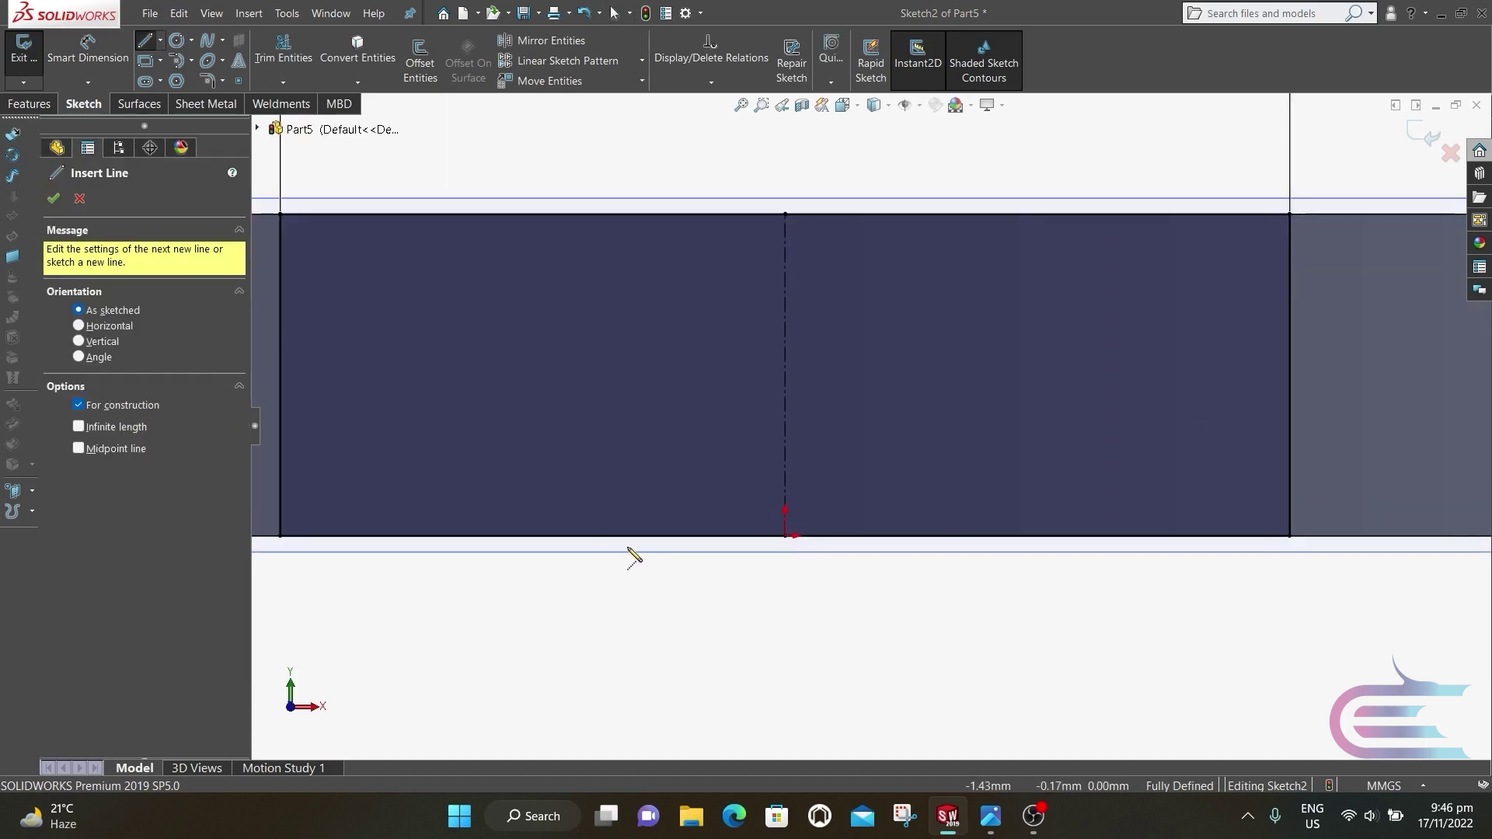
{"action": "left_click", "coordinate": [281, 470]}
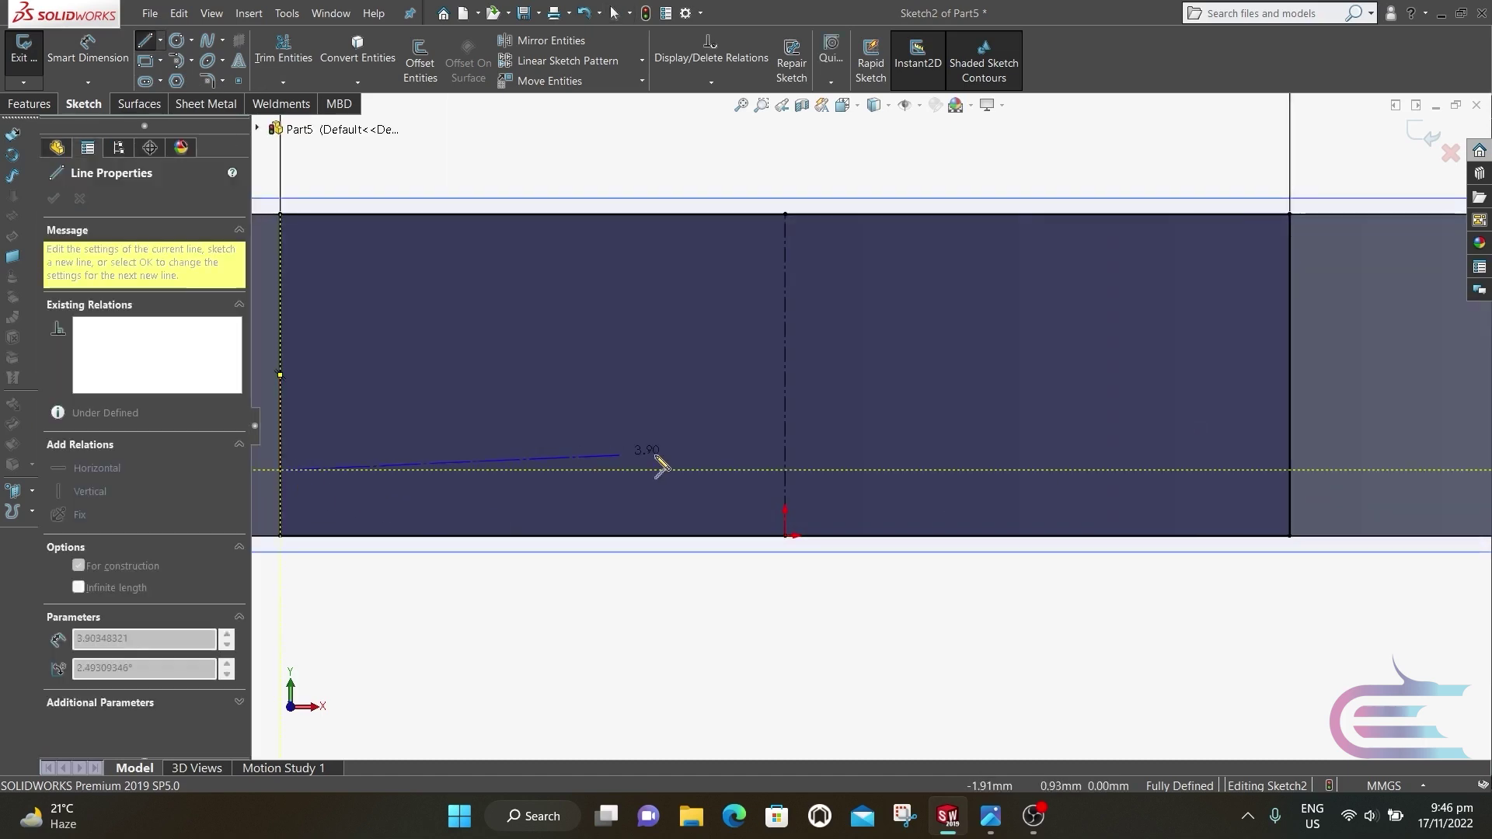
{"action": "left_click", "coordinate": [1289, 469]}
{"action": "key", "text": "Escape"}
{"action": "key", "text": "Escape"}
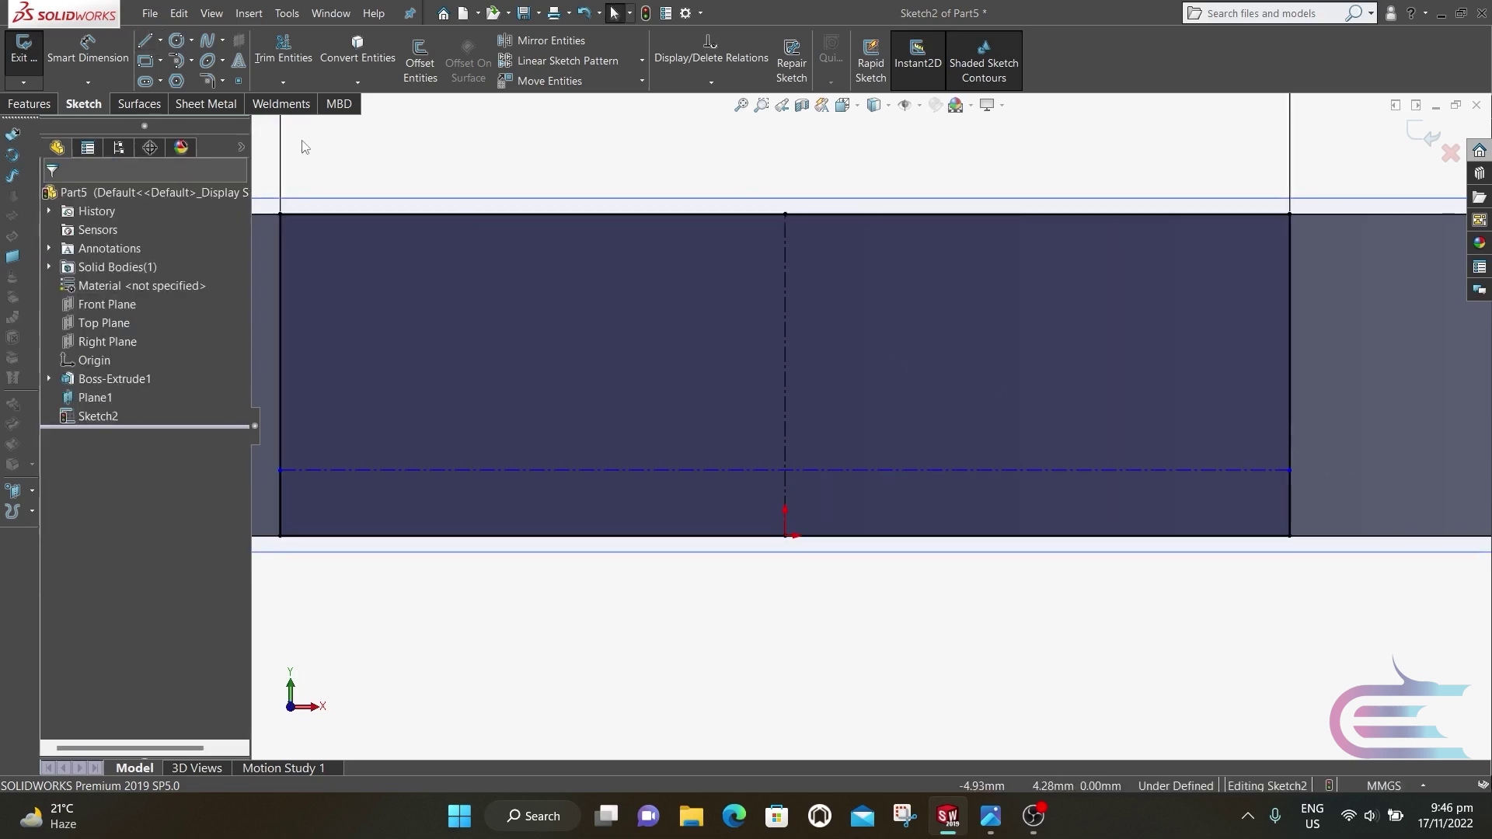
Step: Dimension the horizontal centreline 0.40 mm above the rectangle's bottom edge
{"action": "left_click", "coordinate": [106, 66]}
{"action": "left_click", "coordinate": [1026, 535]}
{"action": "left_click", "coordinate": [1011, 470]}
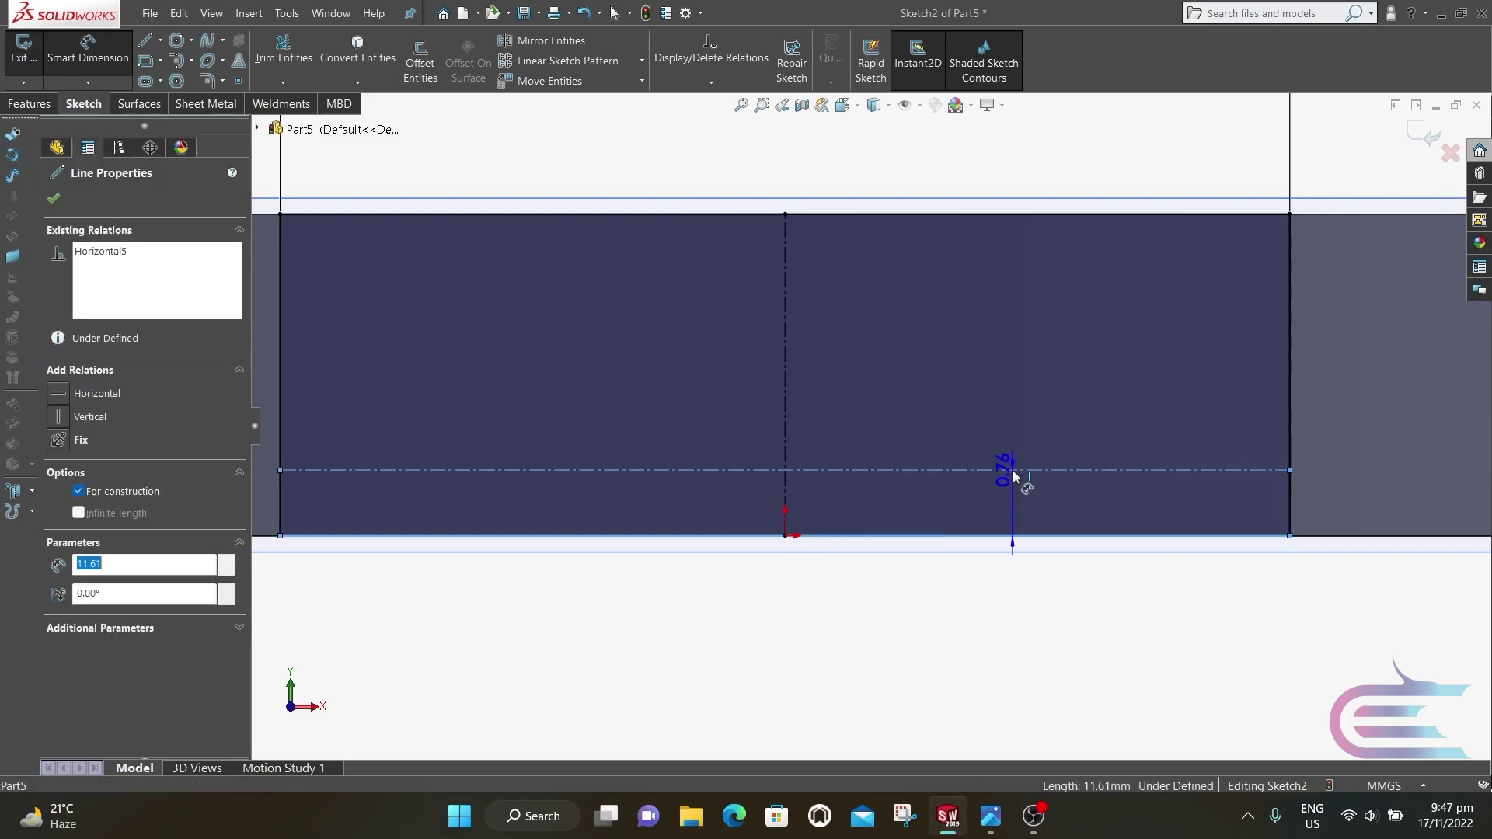
{"action": "left_click", "coordinate": [1130, 497]}
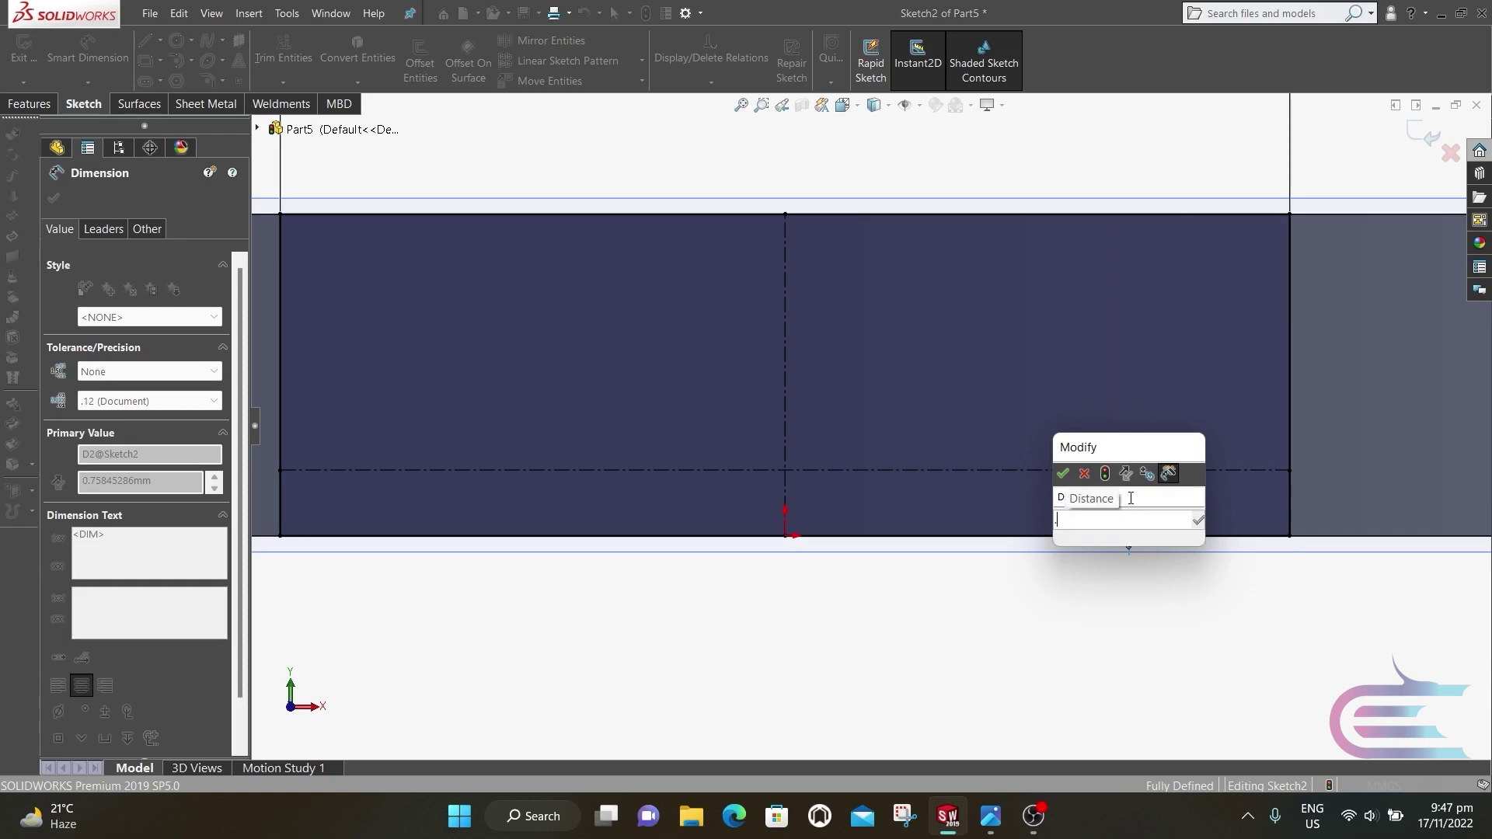
{"action": "left_click", "coordinate": [1064, 472]}
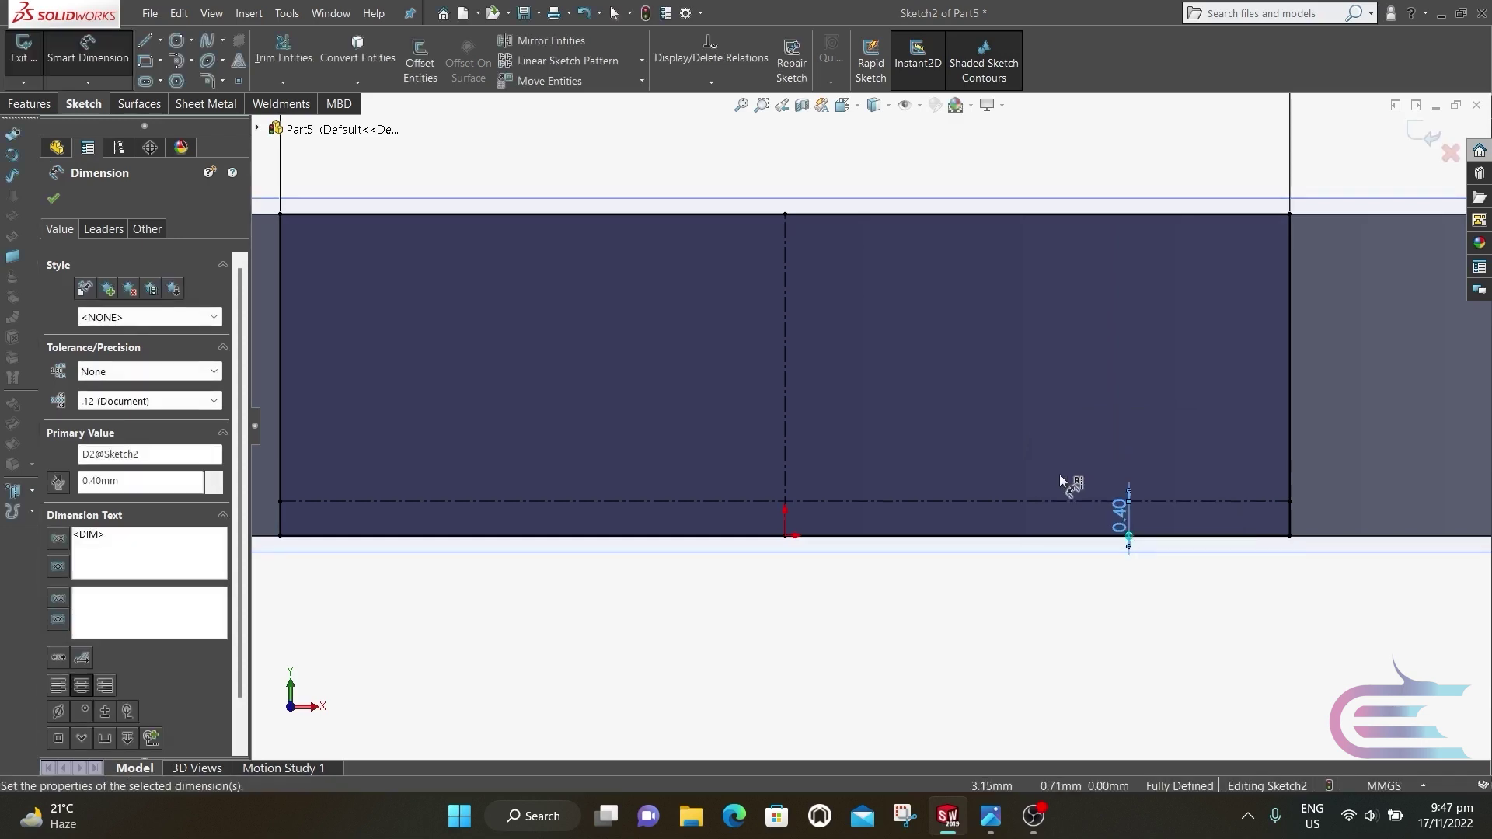
{"action": "scroll", "coordinate": [954, 451], "scroll_direction": "up", "scroll_amount": 2}
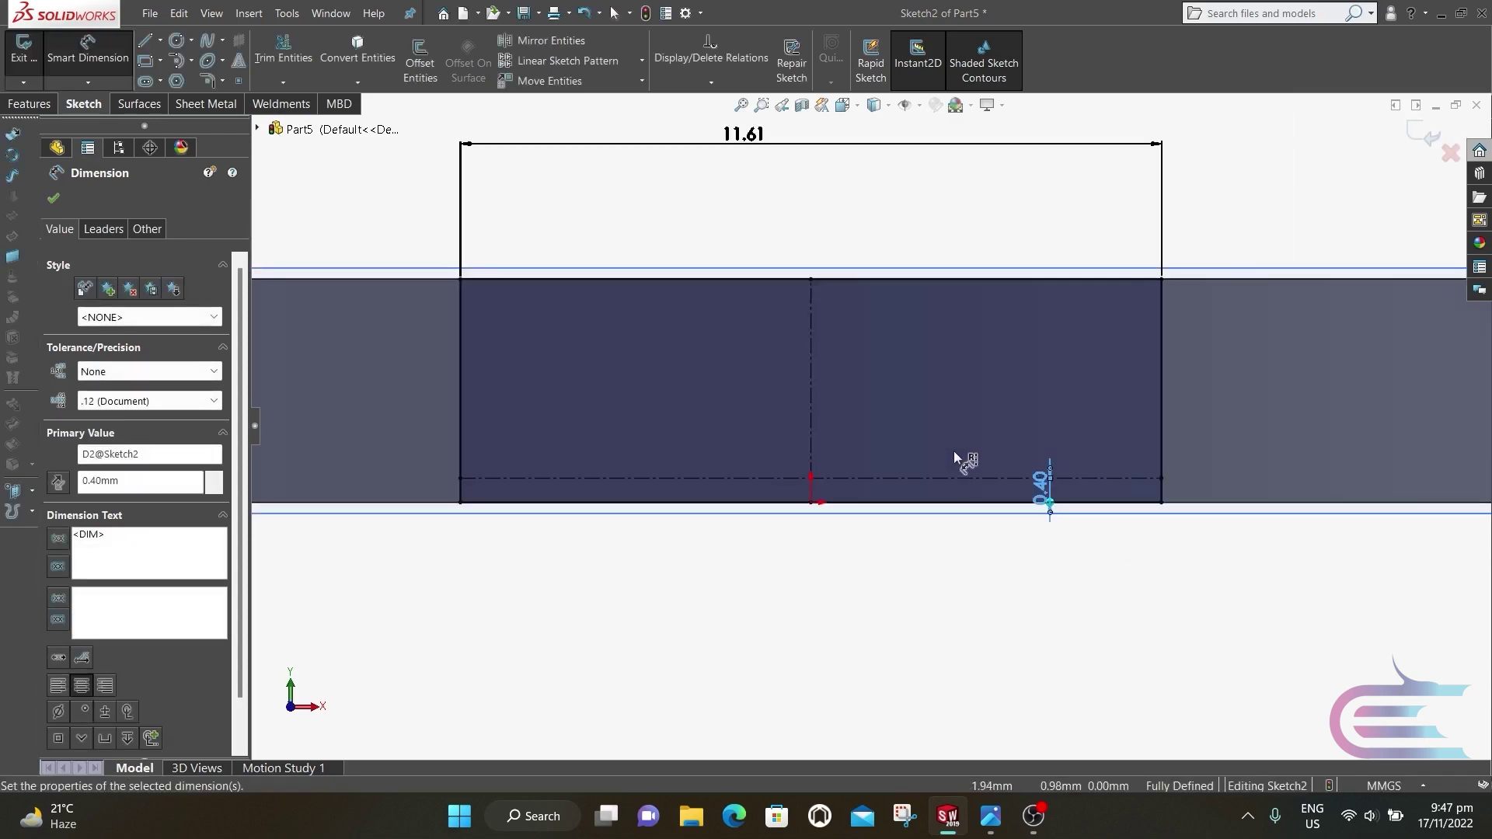
{"action": "left_click", "coordinate": [53, 199]}
{"action": "left_click", "coordinate": [207, 45]}
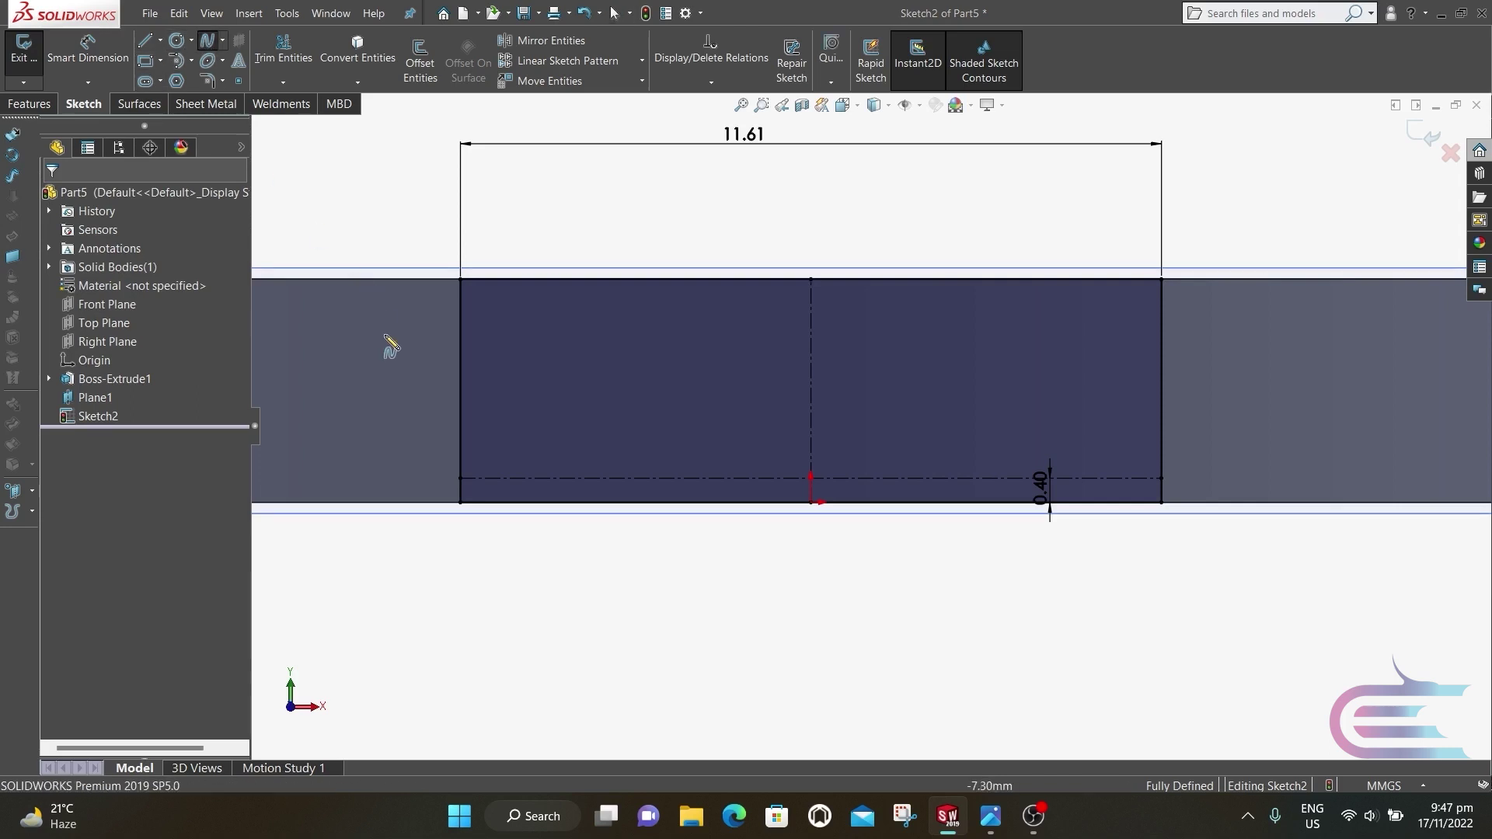
Step: Draw a spline from the horizontal centreline's left end to the vertical centreline's top
{"action": "left_click", "coordinate": [462, 477]}
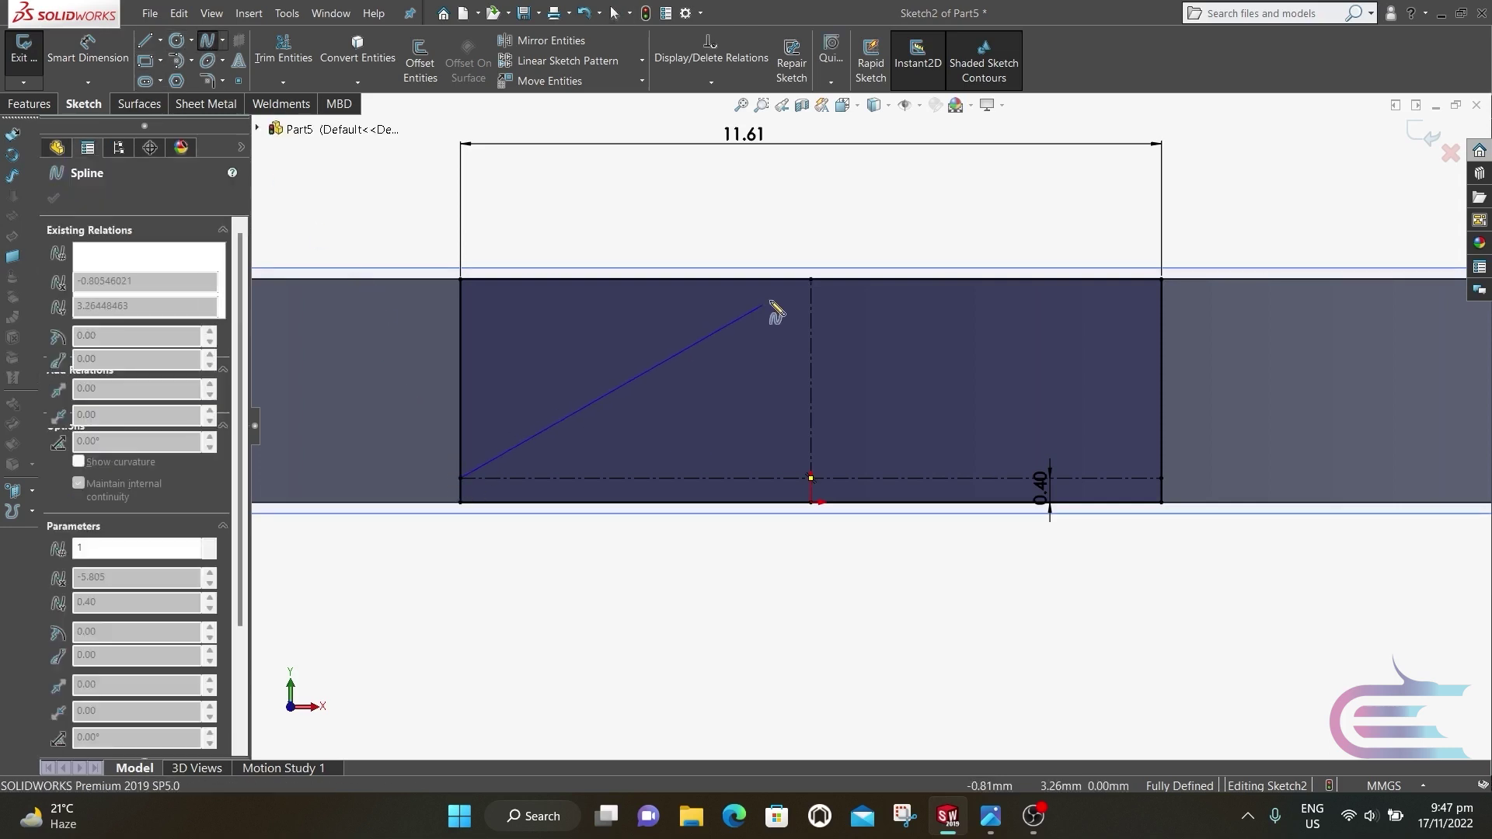
{"action": "left_click", "coordinate": [810, 278]}
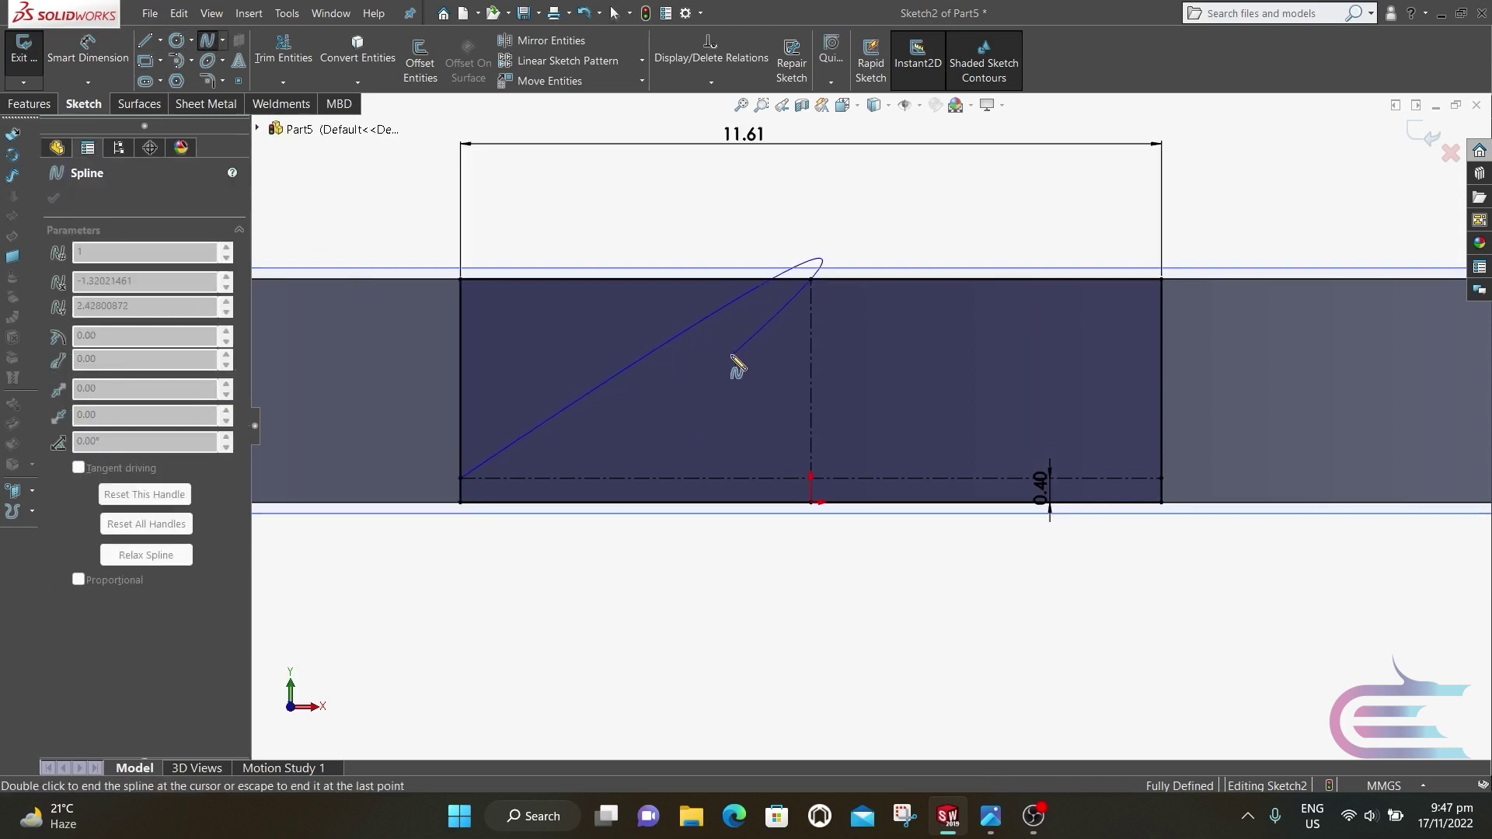
{"action": "key", "text": "Escape"}
{"action": "key", "text": "z"}
{"action": "scroll", "coordinate": [710, 359], "scroll_direction": "down", "scroll_amount": 2}
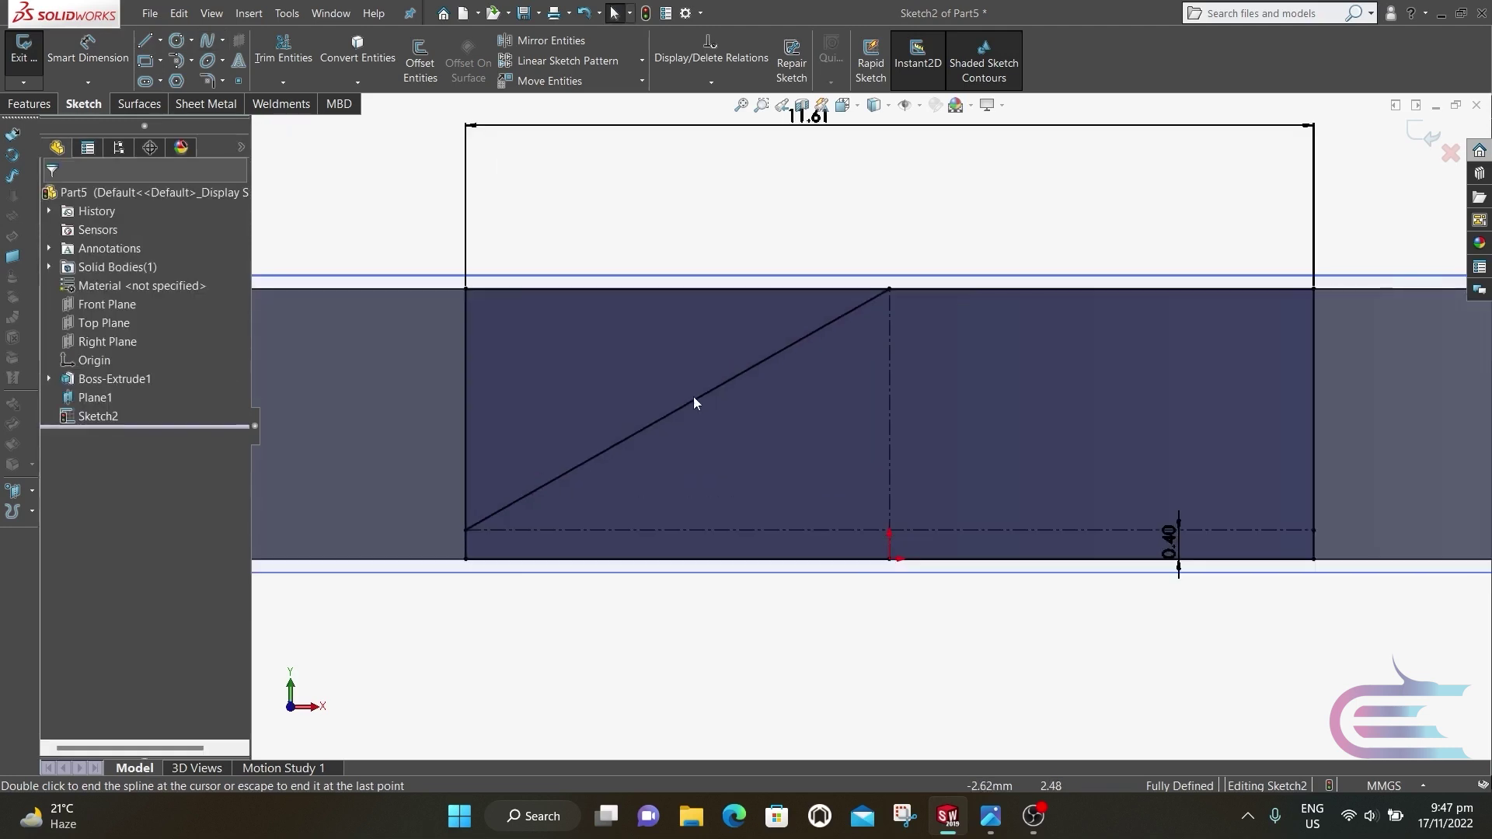
Step: Make the spline's start and end tangents horizontal
{"action": "left_click", "coordinate": [583, 459]}
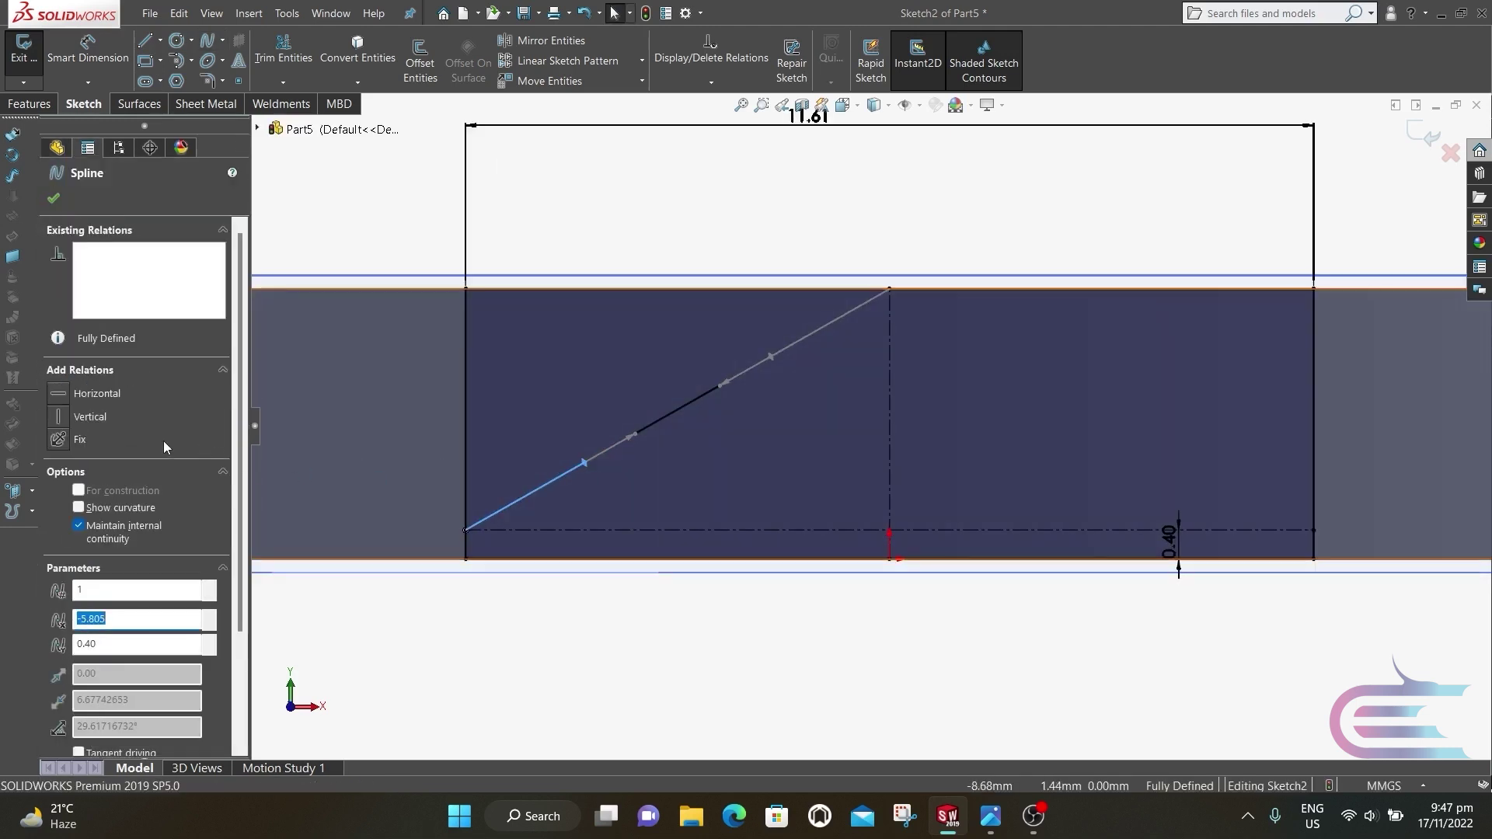
{"action": "left_click", "coordinate": [60, 395]}
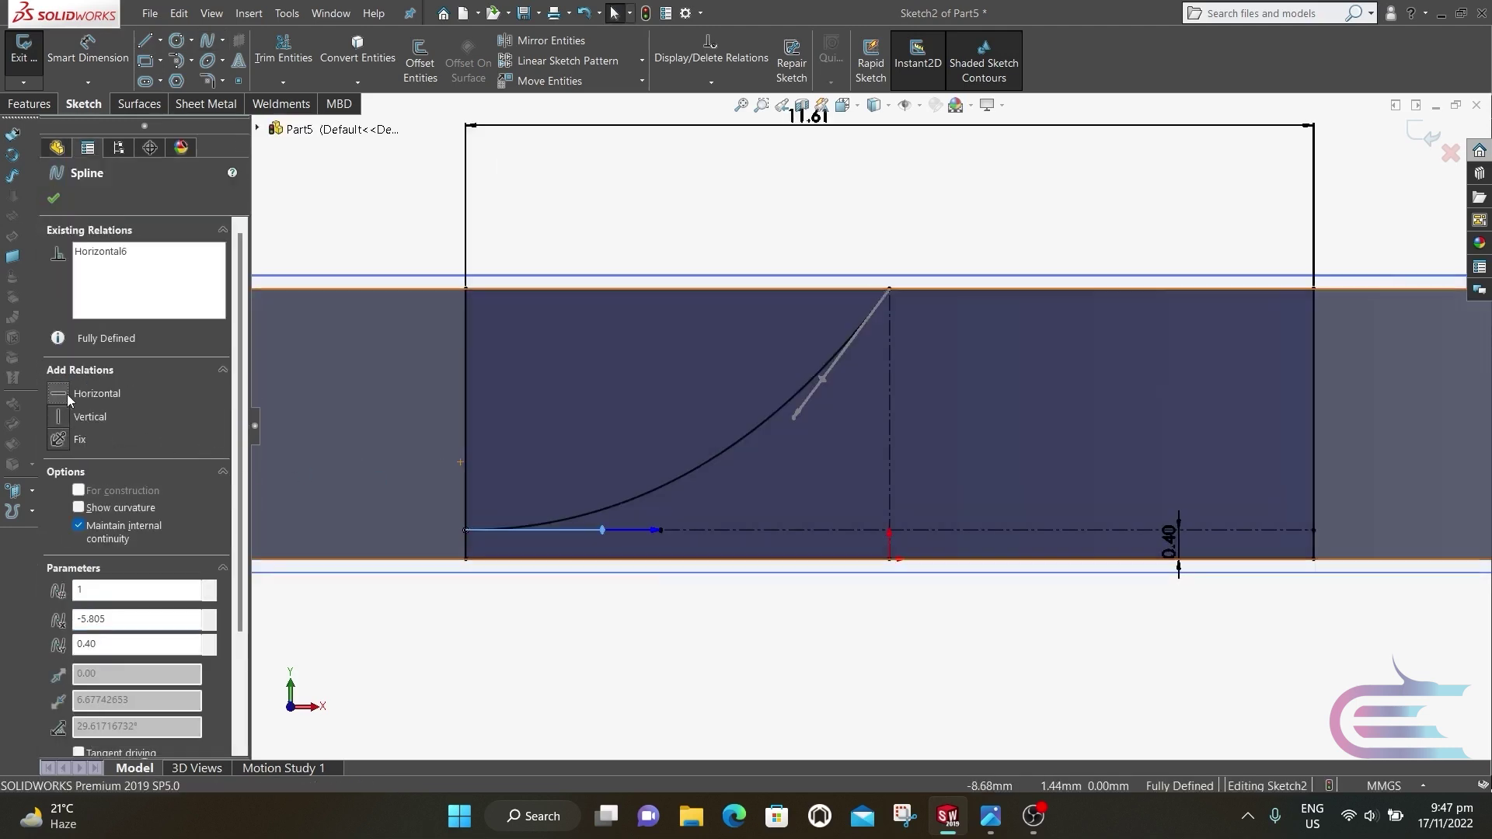
{"action": "left_click", "coordinate": [822, 381]}
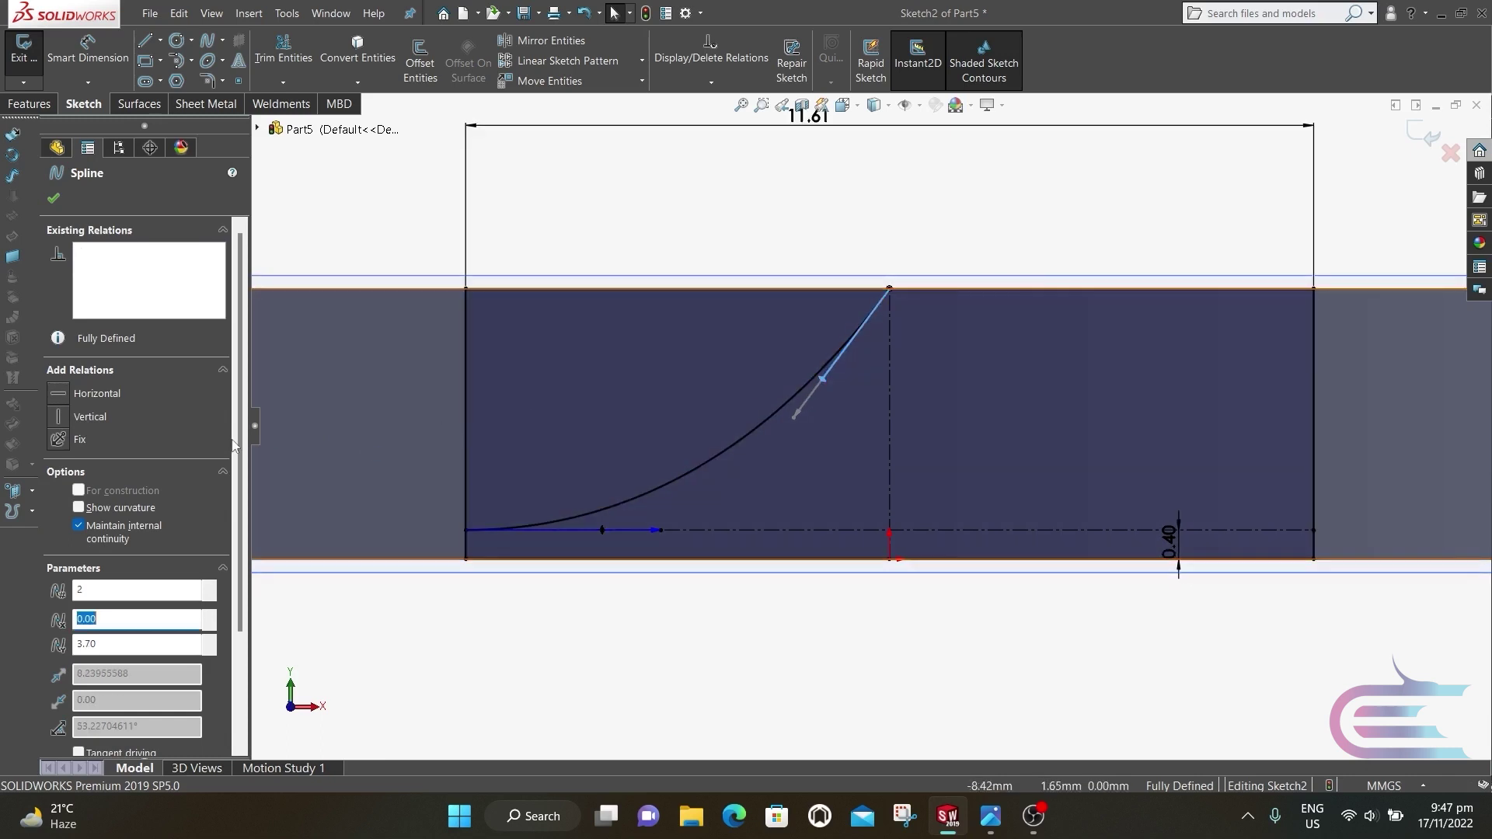
{"action": "left_click", "coordinate": [61, 395]}
{"action": "left_click", "coordinate": [53, 200]}
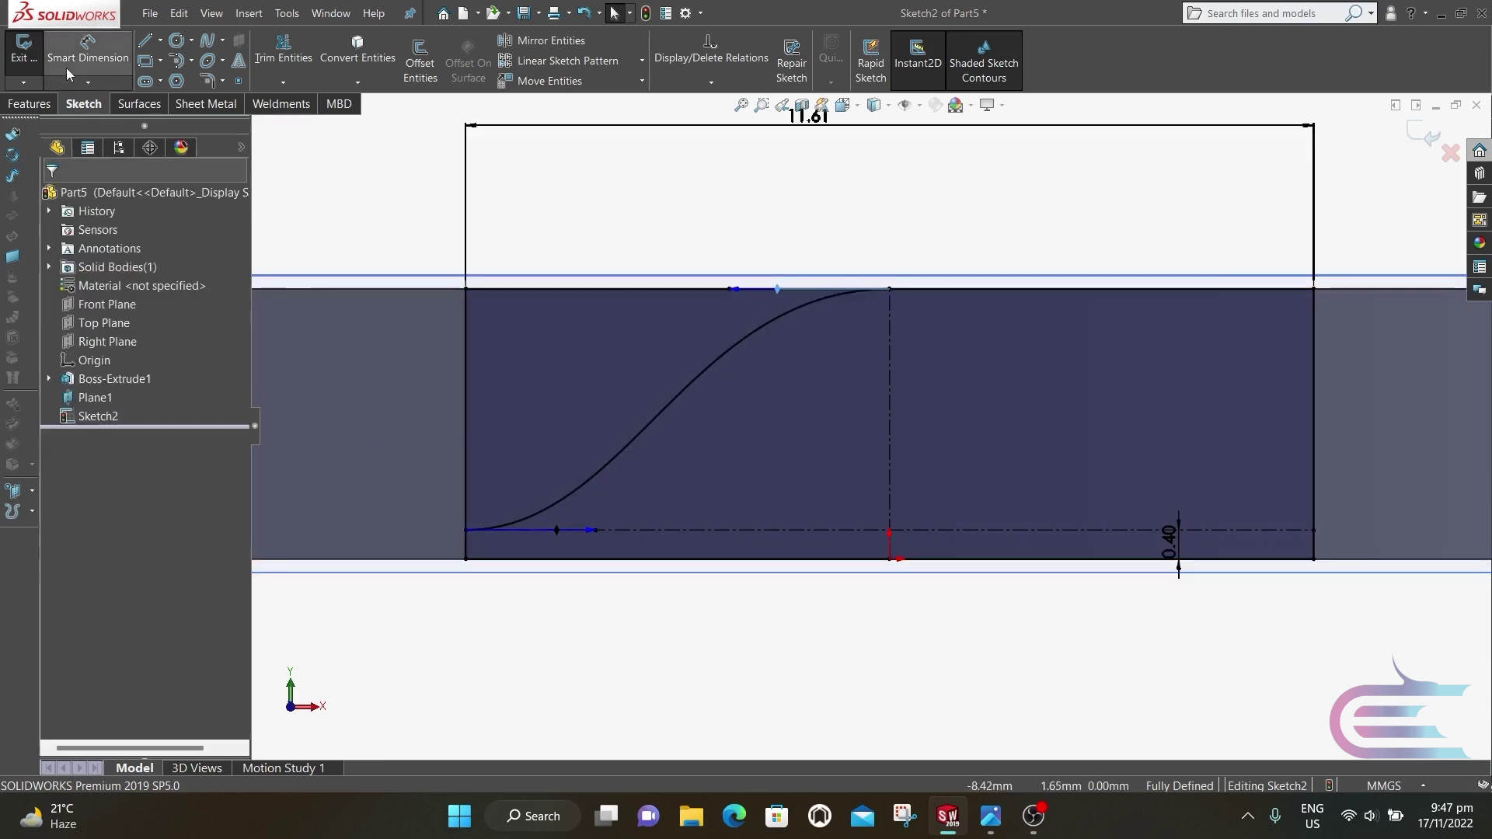
{"action": "left_click", "coordinate": [598, 530]}
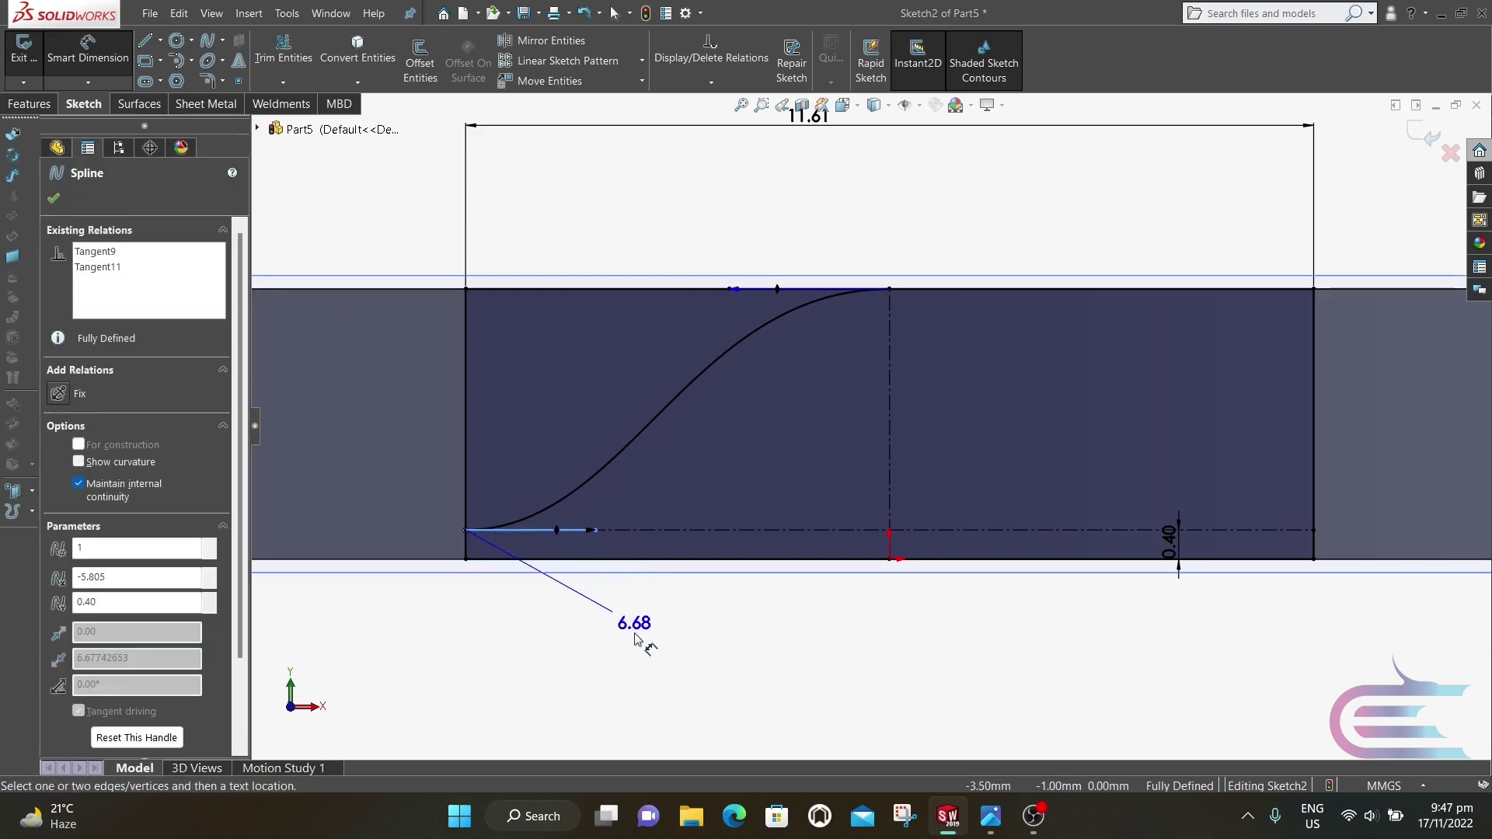
Step: Dimension the spline's start handle to 8.42 mm and end handle to 6.38 mm
{"action": "left_click", "coordinate": [634, 639]}
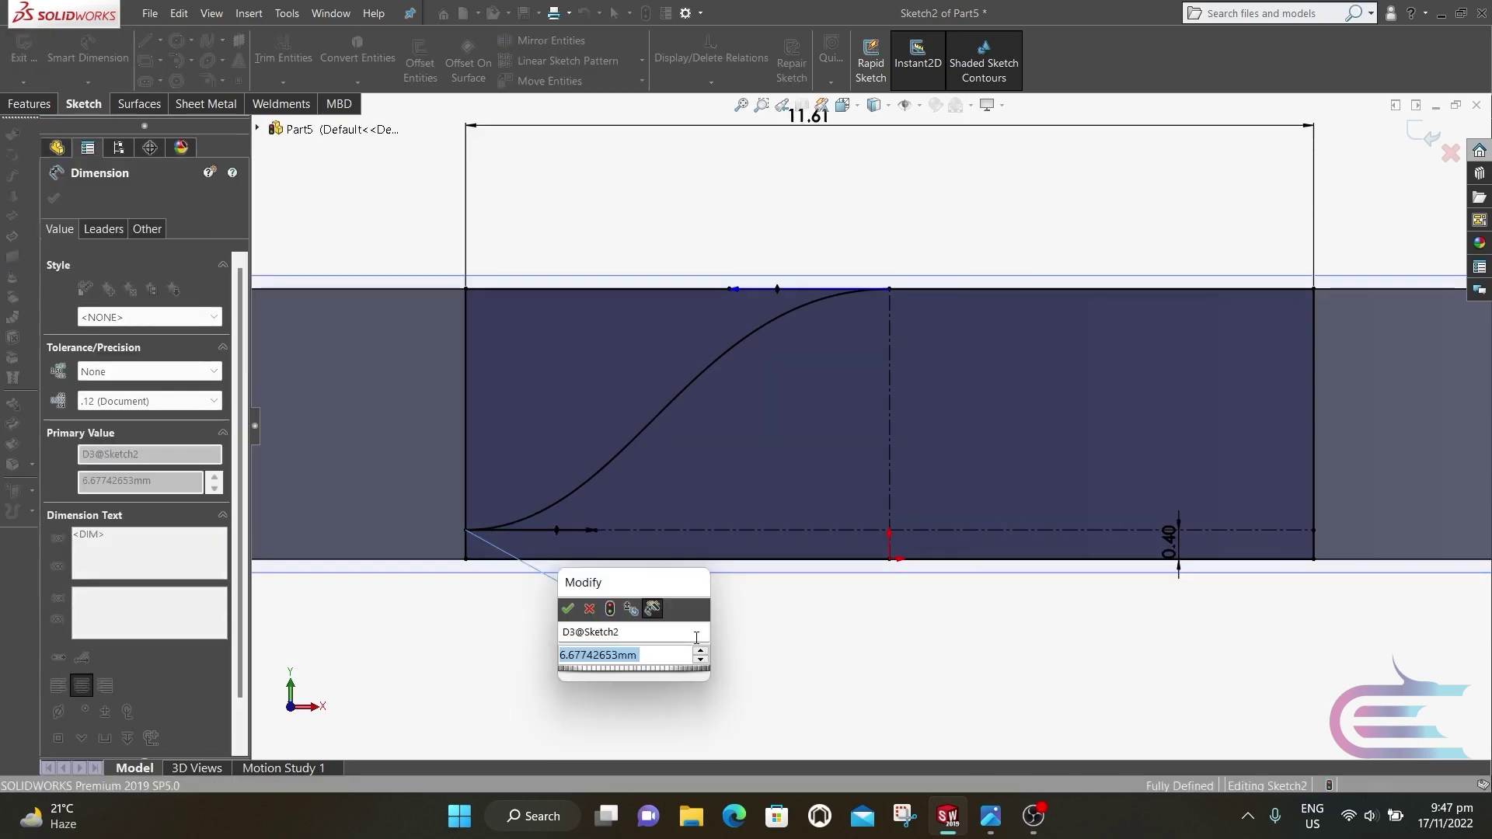
{"action": "type", "text": "8.42"}
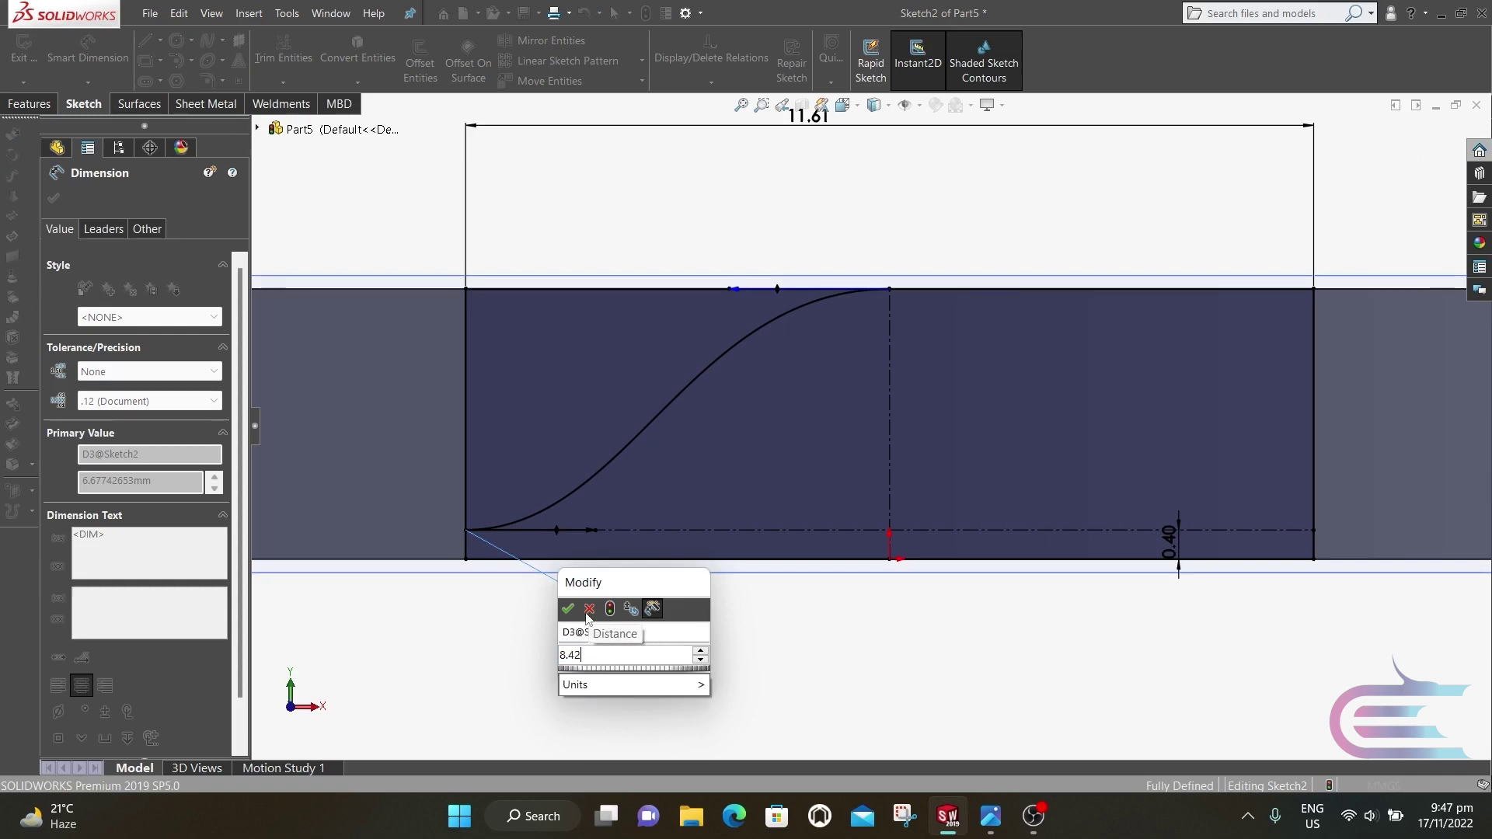
{"action": "key", "text": "Return"}
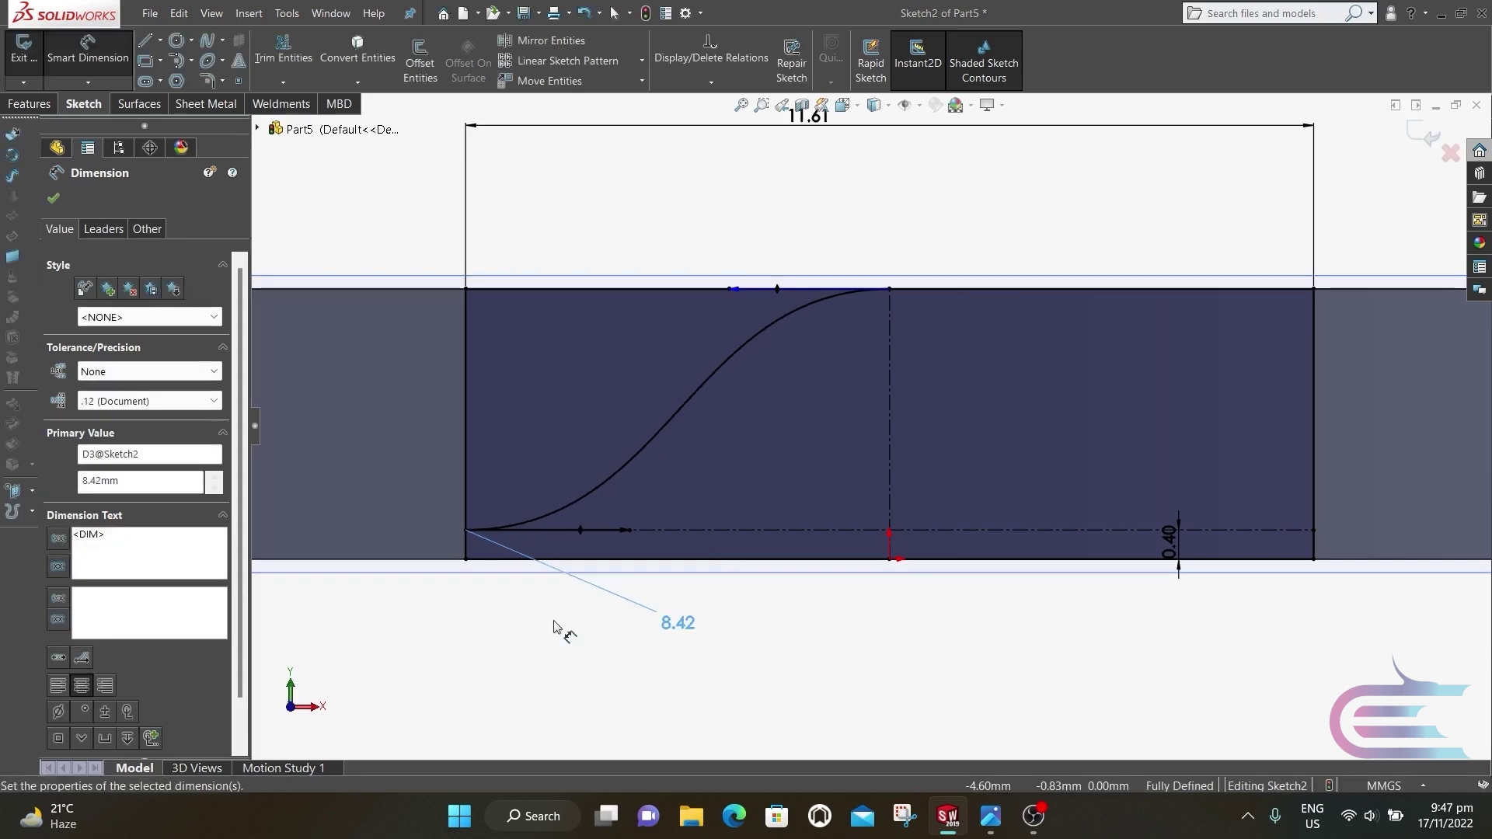
{"action": "left_click", "coordinate": [729, 290]}
{"action": "left_click", "coordinate": [681, 343]}
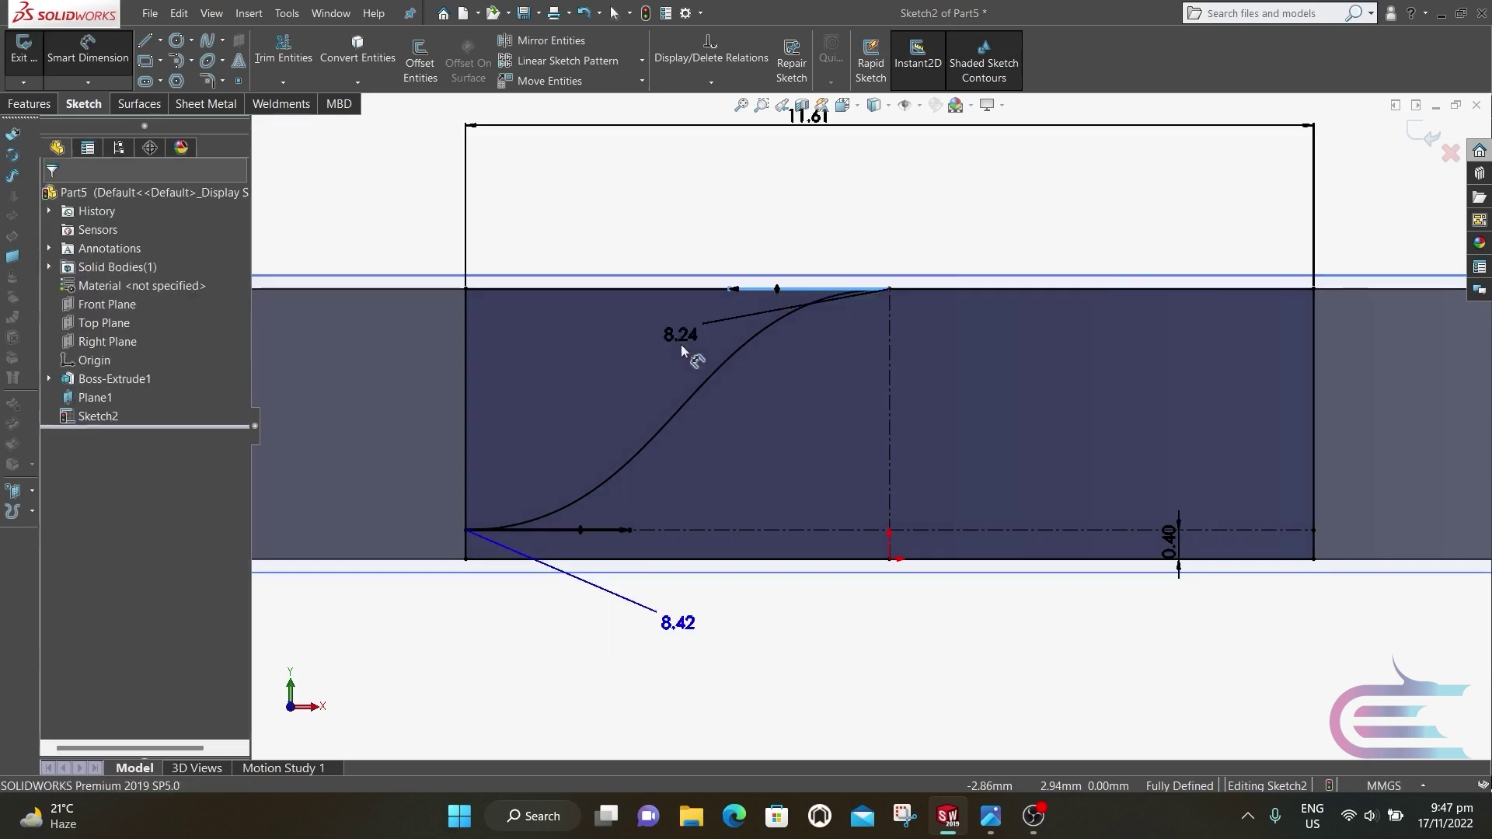
{"action": "type", "text": "6."}
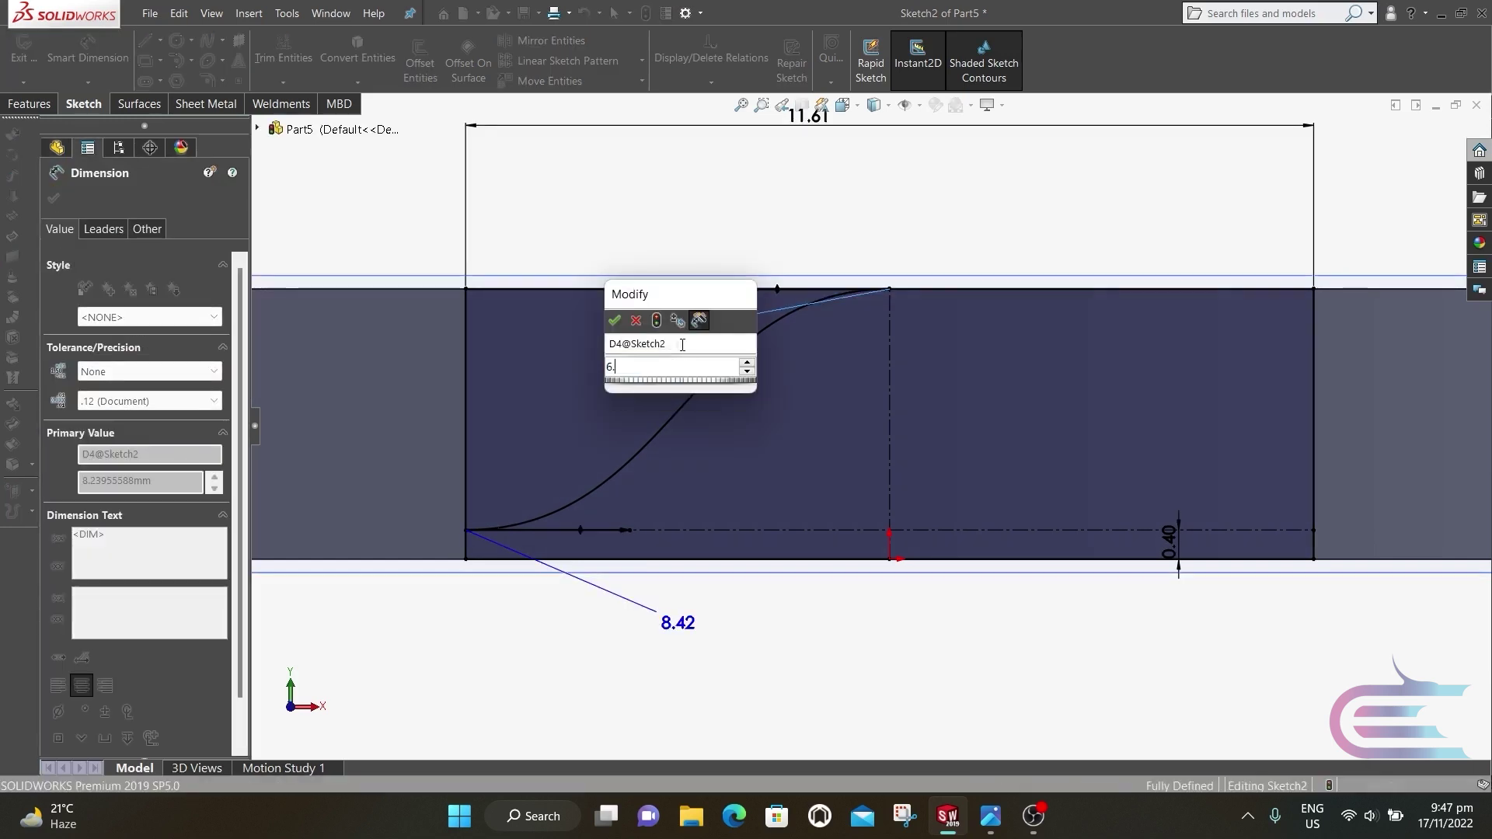
{"action": "type", "text": "38"}
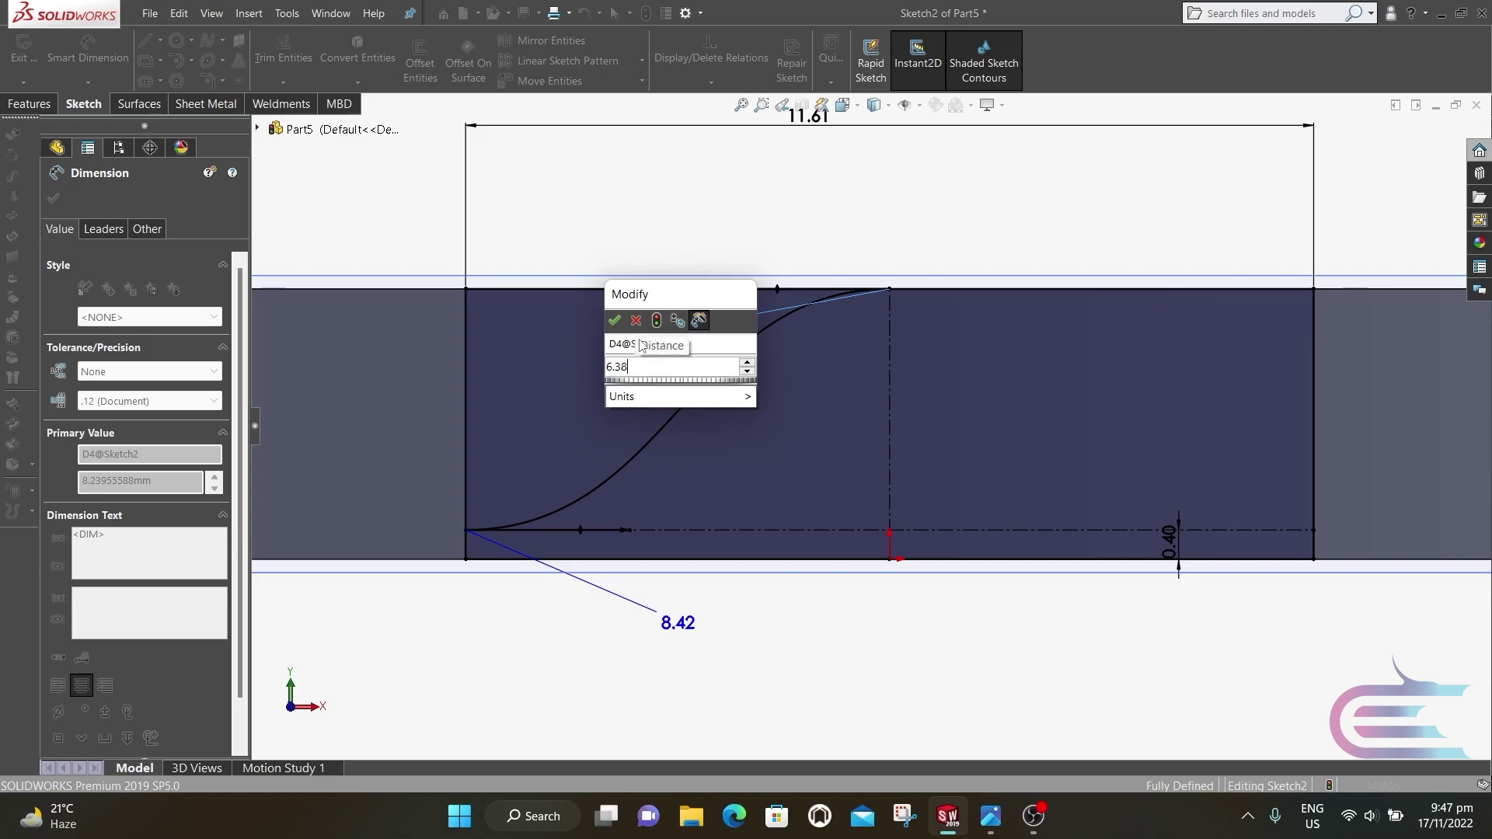
{"action": "left_click", "coordinate": [615, 321]}
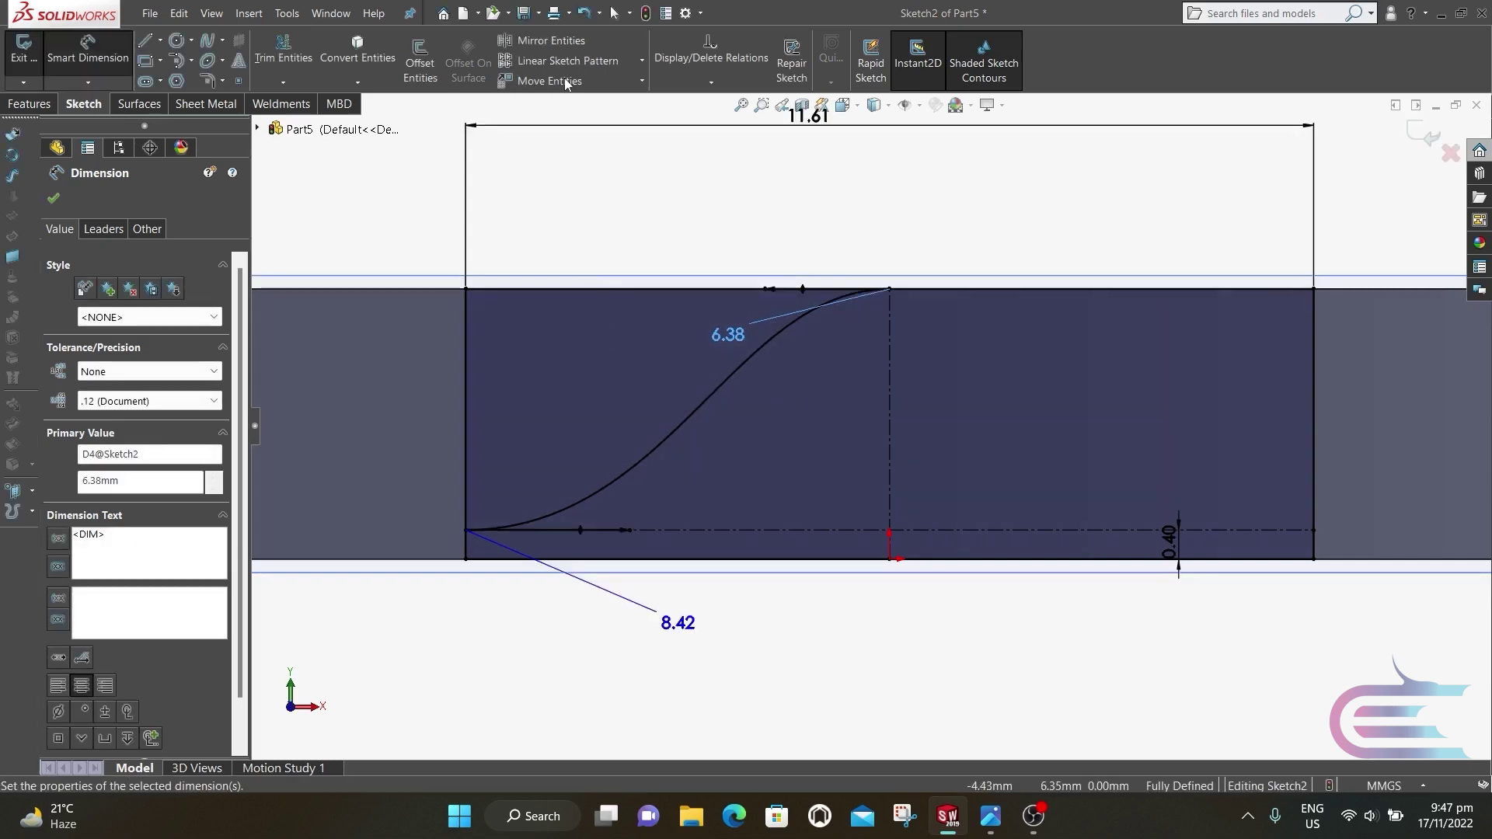
{"action": "left_click", "coordinate": [560, 45]}
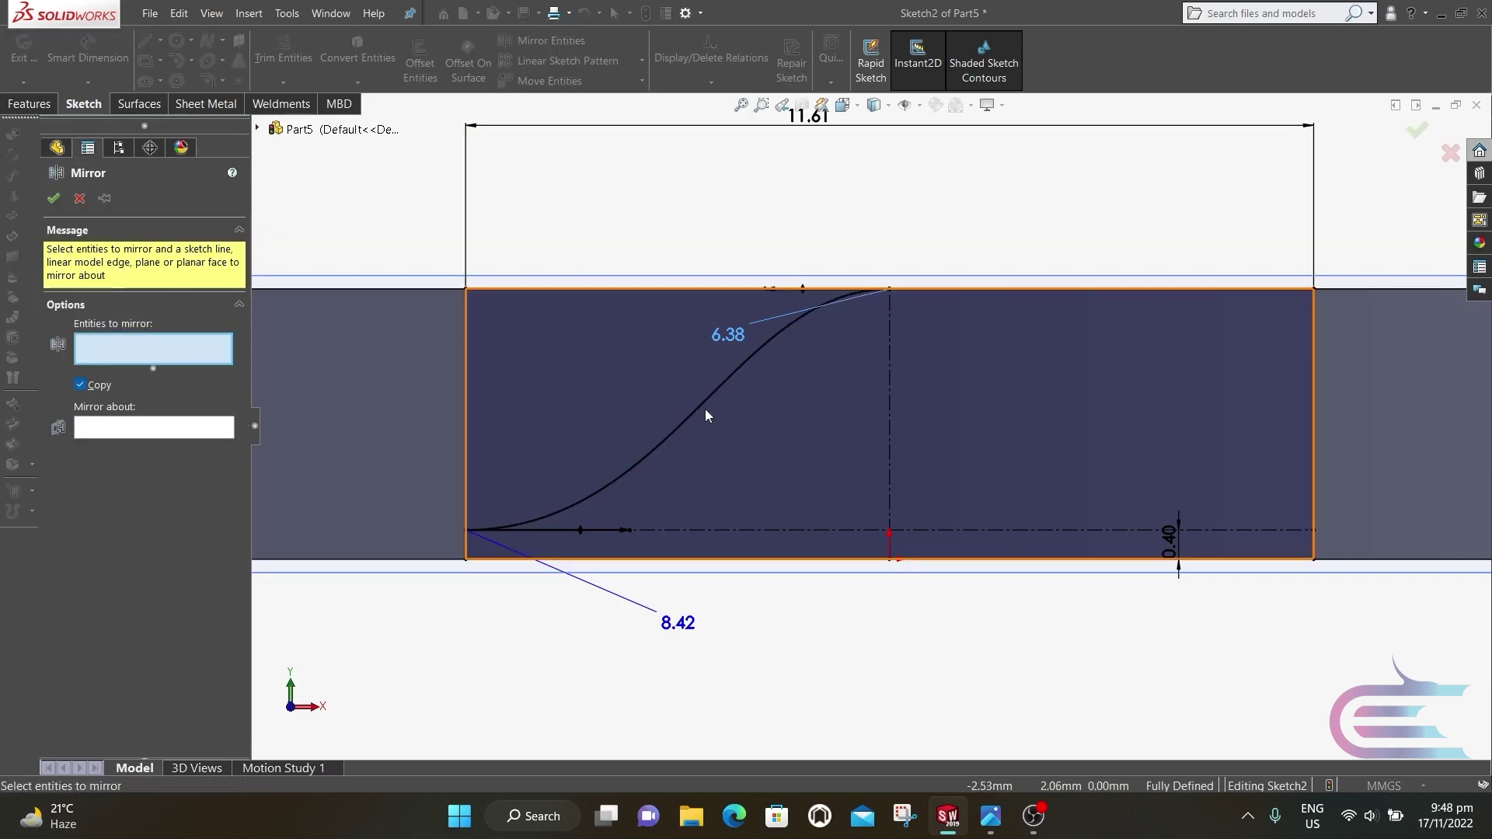
Step: Mirror the spline across the vertical centreline
{"action": "left_click", "coordinate": [705, 409]}
{"action": "left_click", "coordinate": [216, 429]}
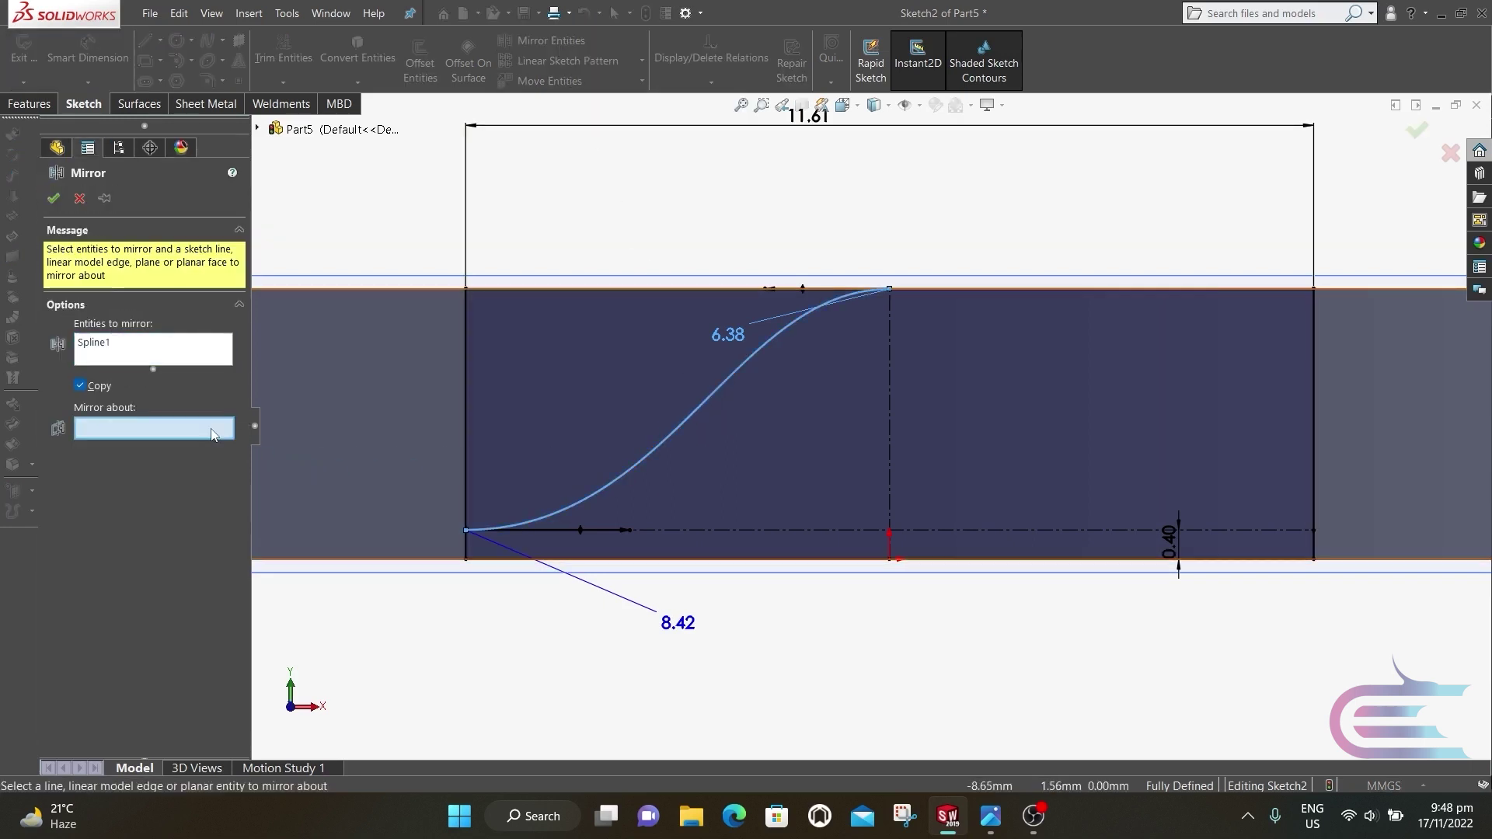
{"action": "left_click", "coordinate": [892, 434]}
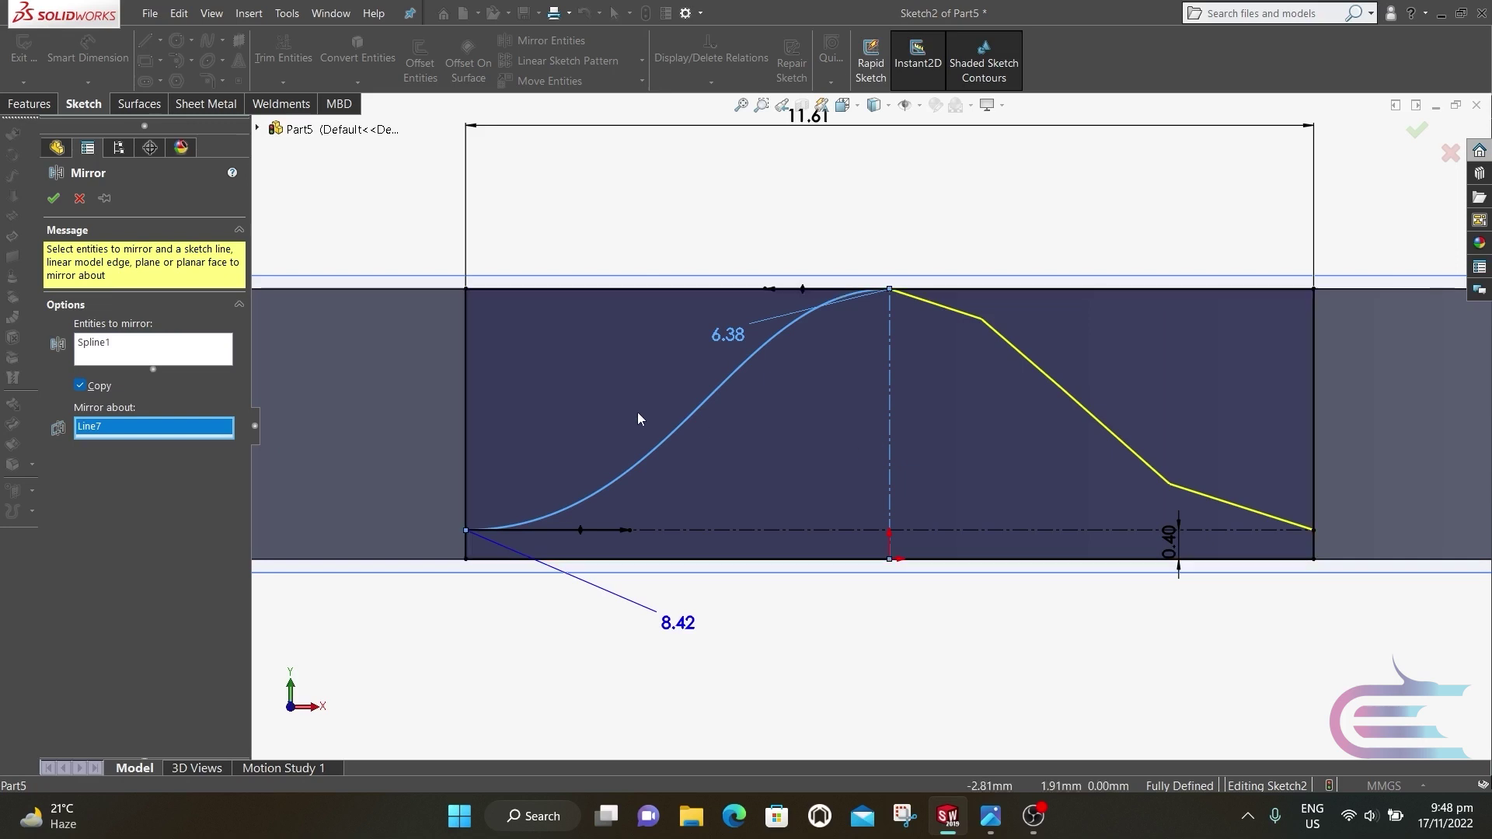
{"action": "left_click", "coordinate": [53, 200]}
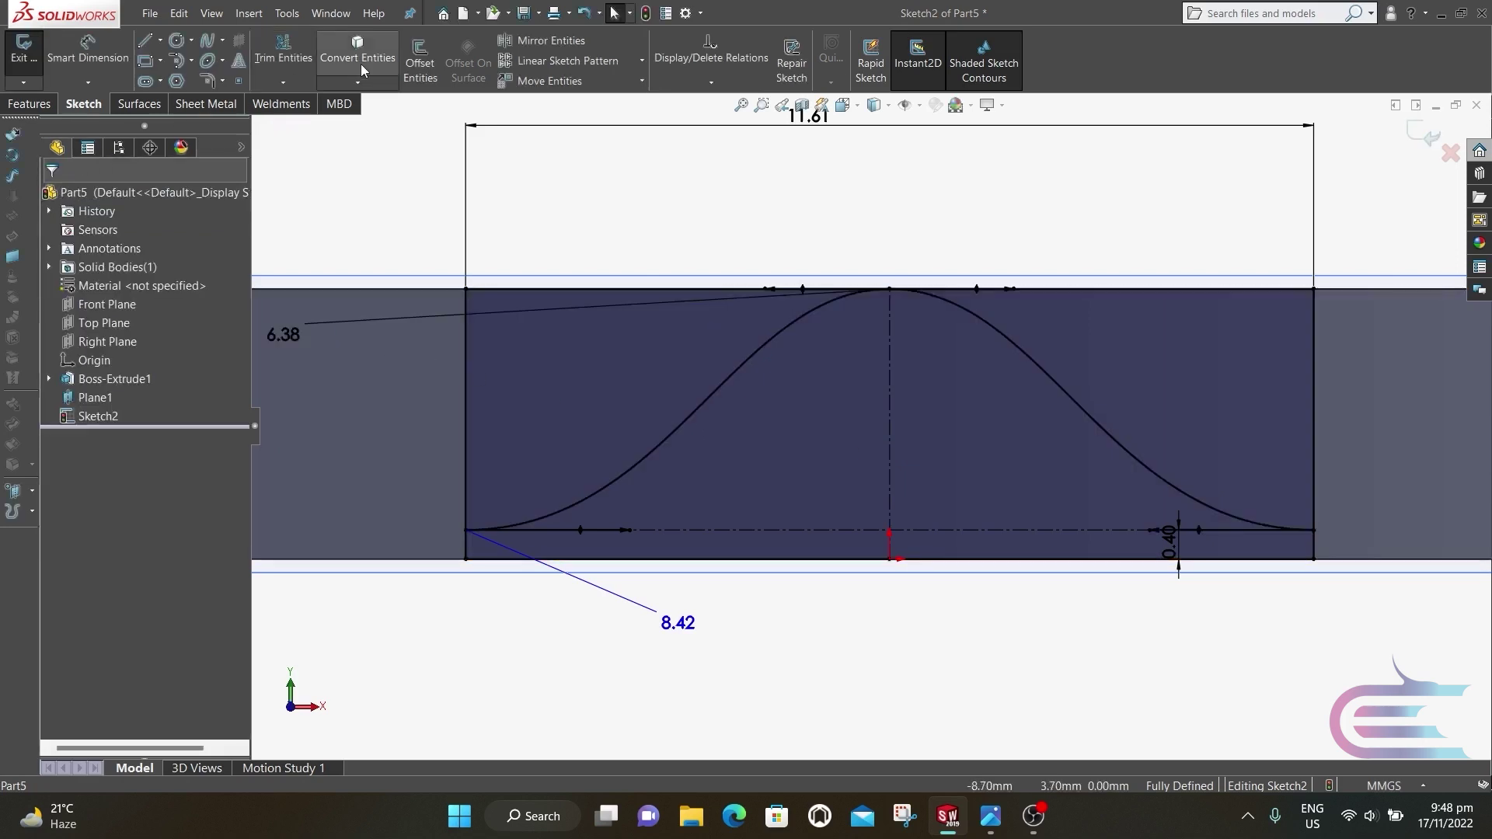
Step: Offset the spline curve 0.40 mm to make a parallel copy beneath it
{"action": "left_click", "coordinate": [420, 62]}
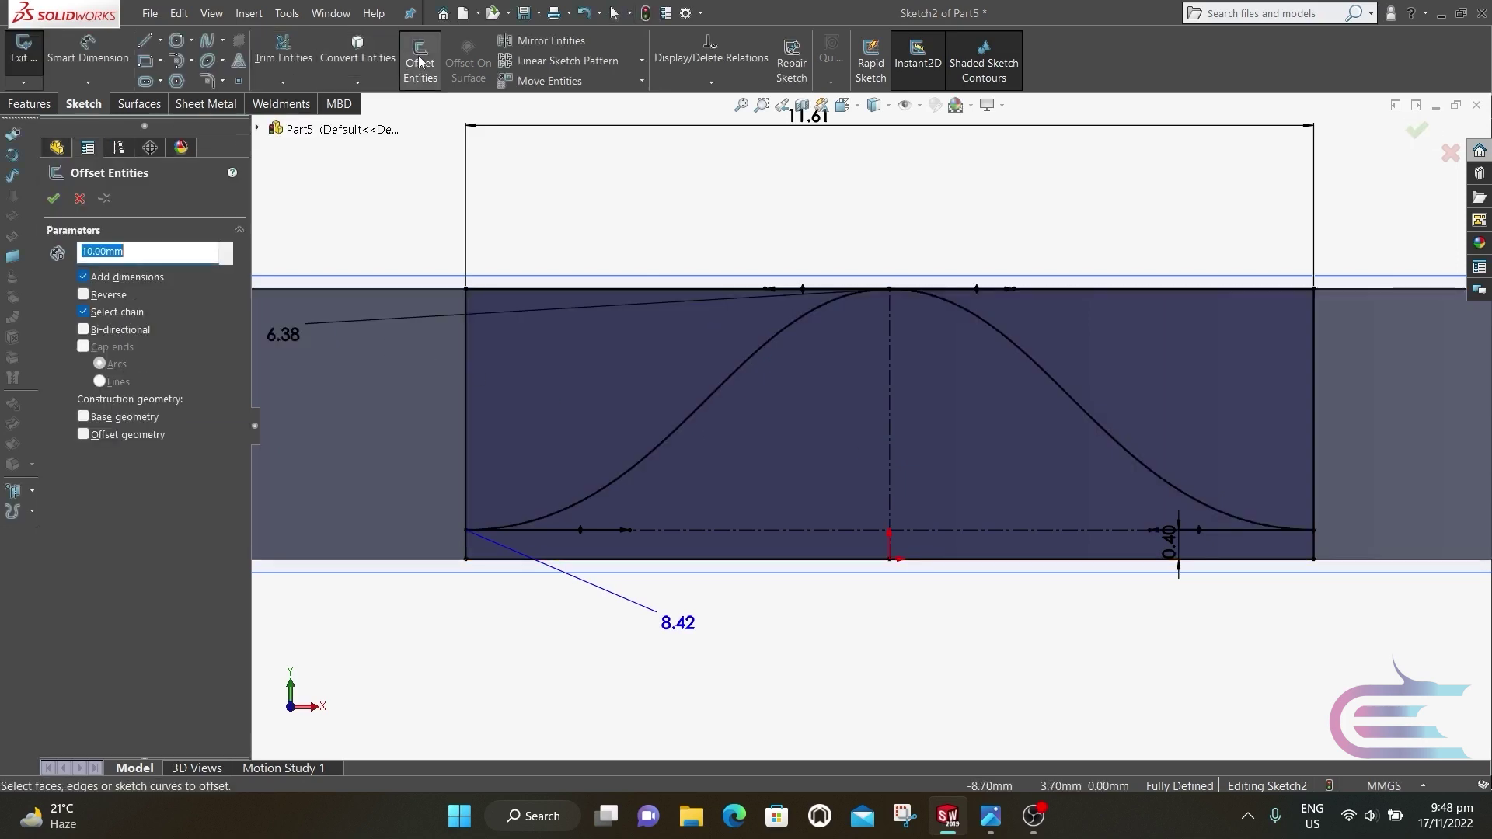
{"action": "left_click", "coordinate": [696, 396]}
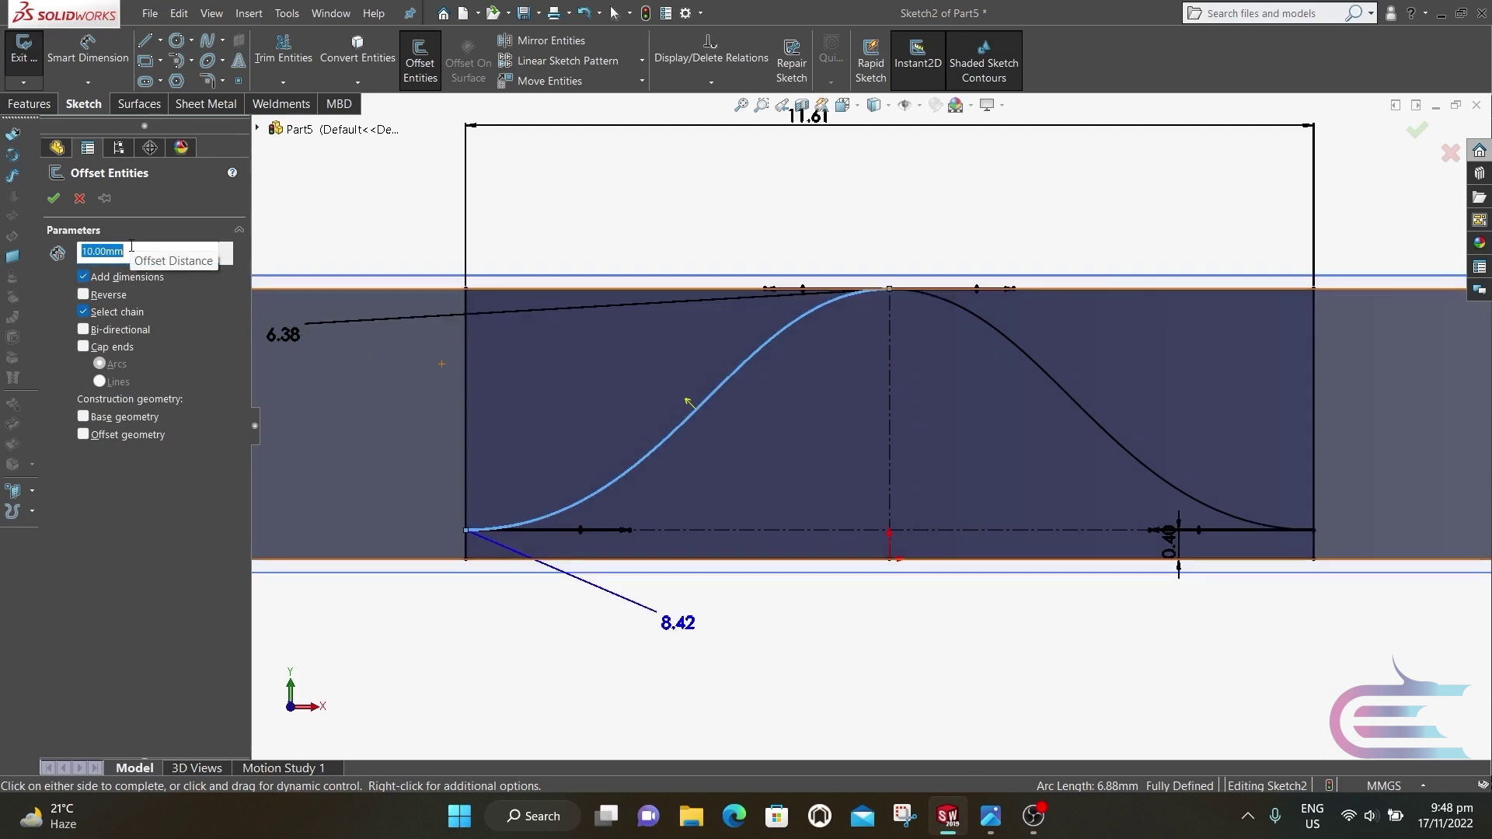
{"action": "key", "text": "Return"}
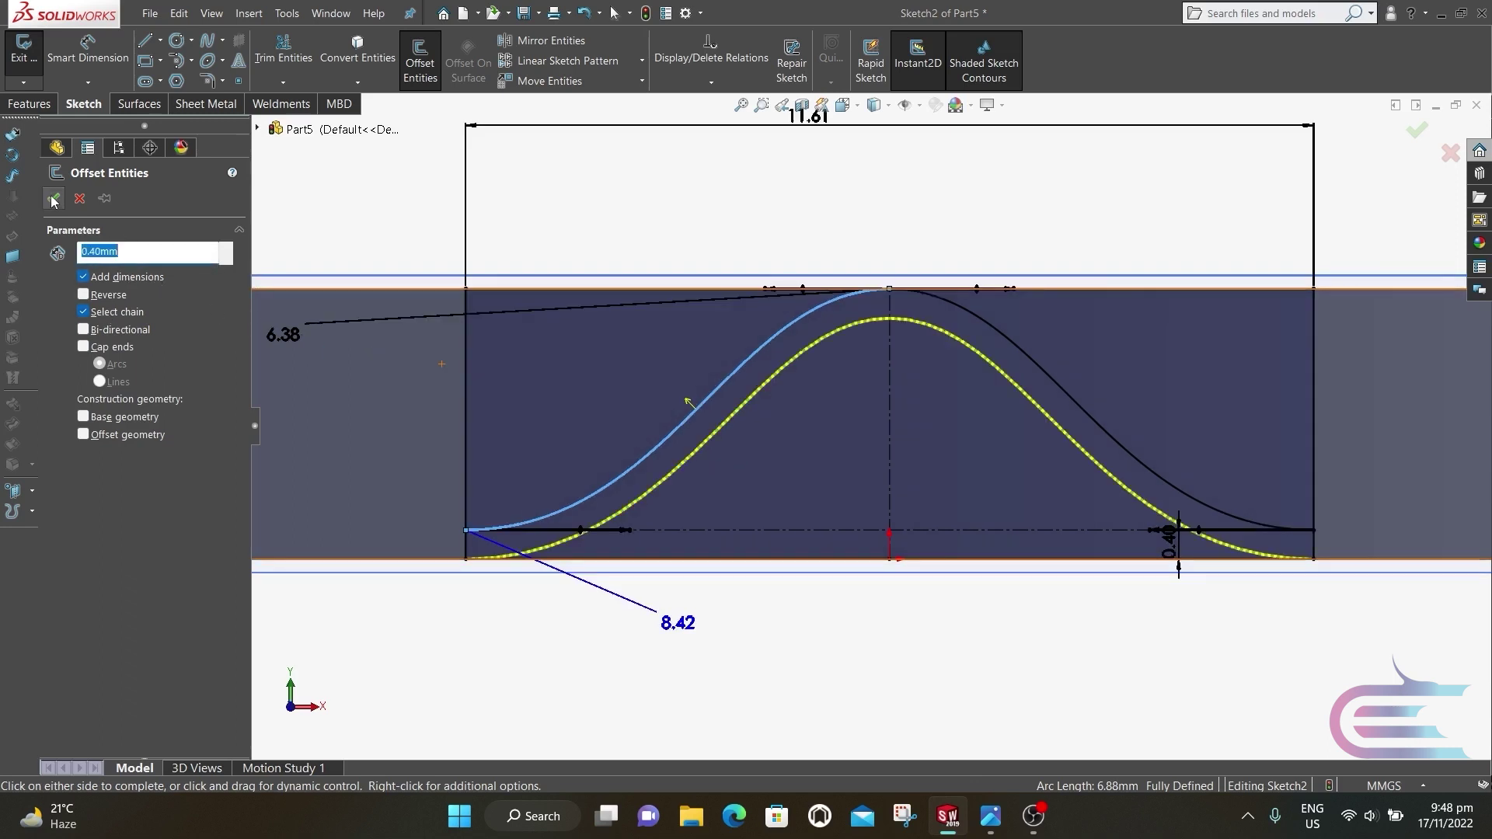
{"action": "left_click", "coordinate": [55, 200]}
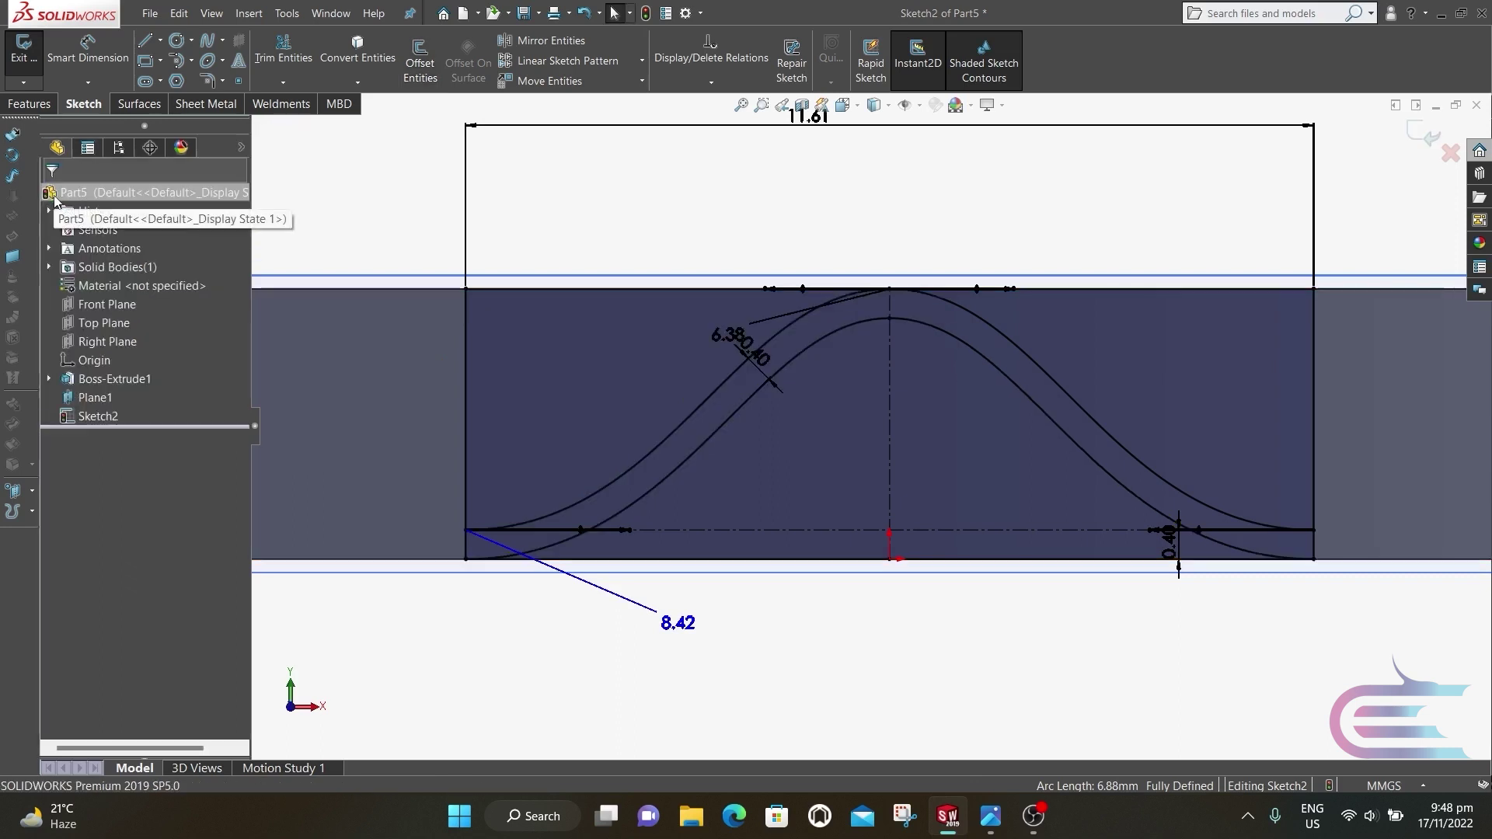
Step: Start an Extruded Cut using the three sketch regions around the wave strip
{"action": "left_click", "coordinate": [28, 104]}
{"action": "left_click", "coordinate": [266, 58]}
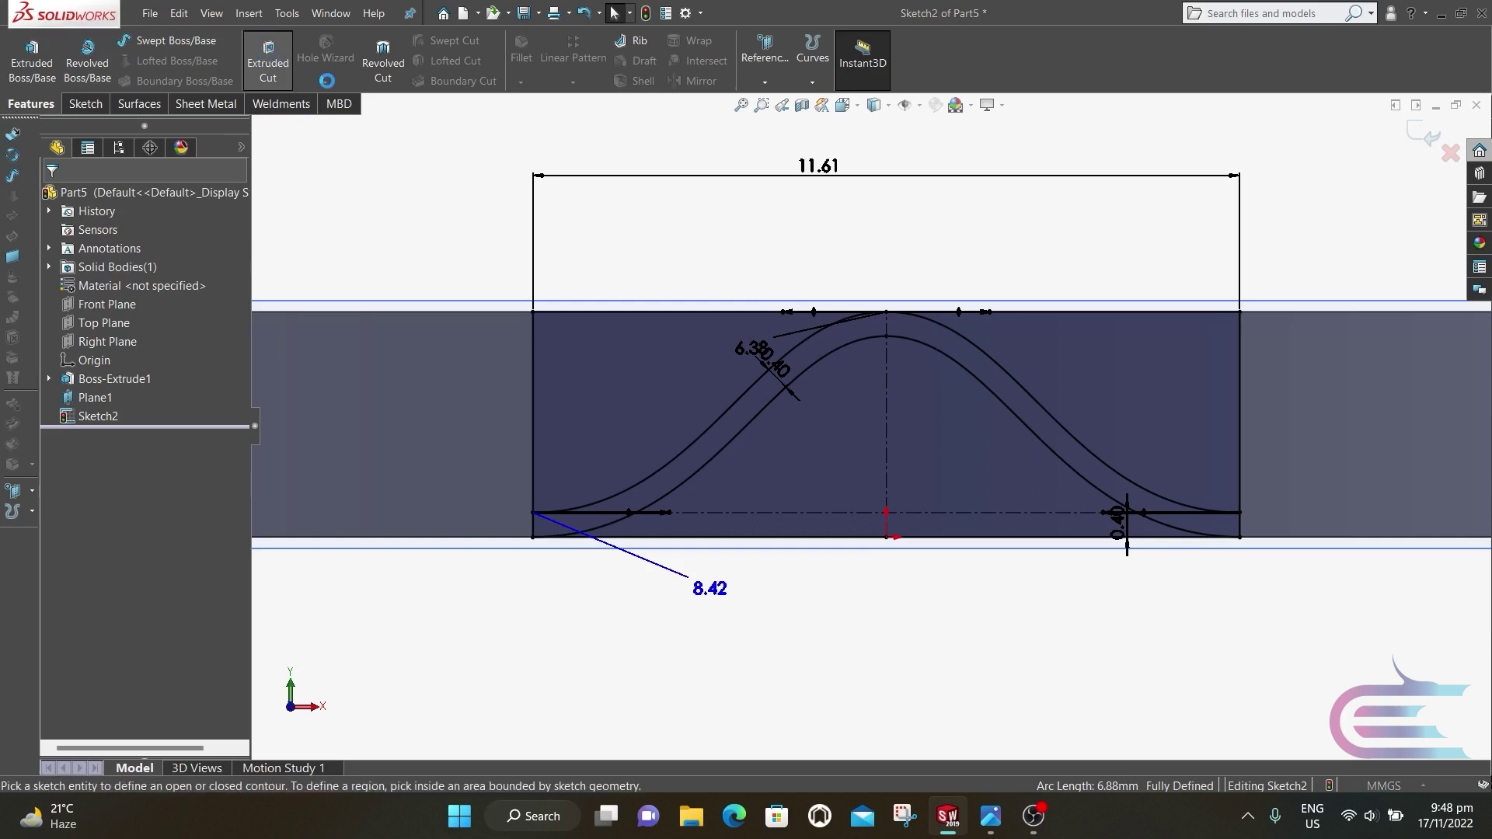
{"action": "left_click", "coordinate": [745, 501]}
{"action": "left_click", "coordinate": [610, 389]}
{"action": "left_click", "coordinate": [1024, 379]}
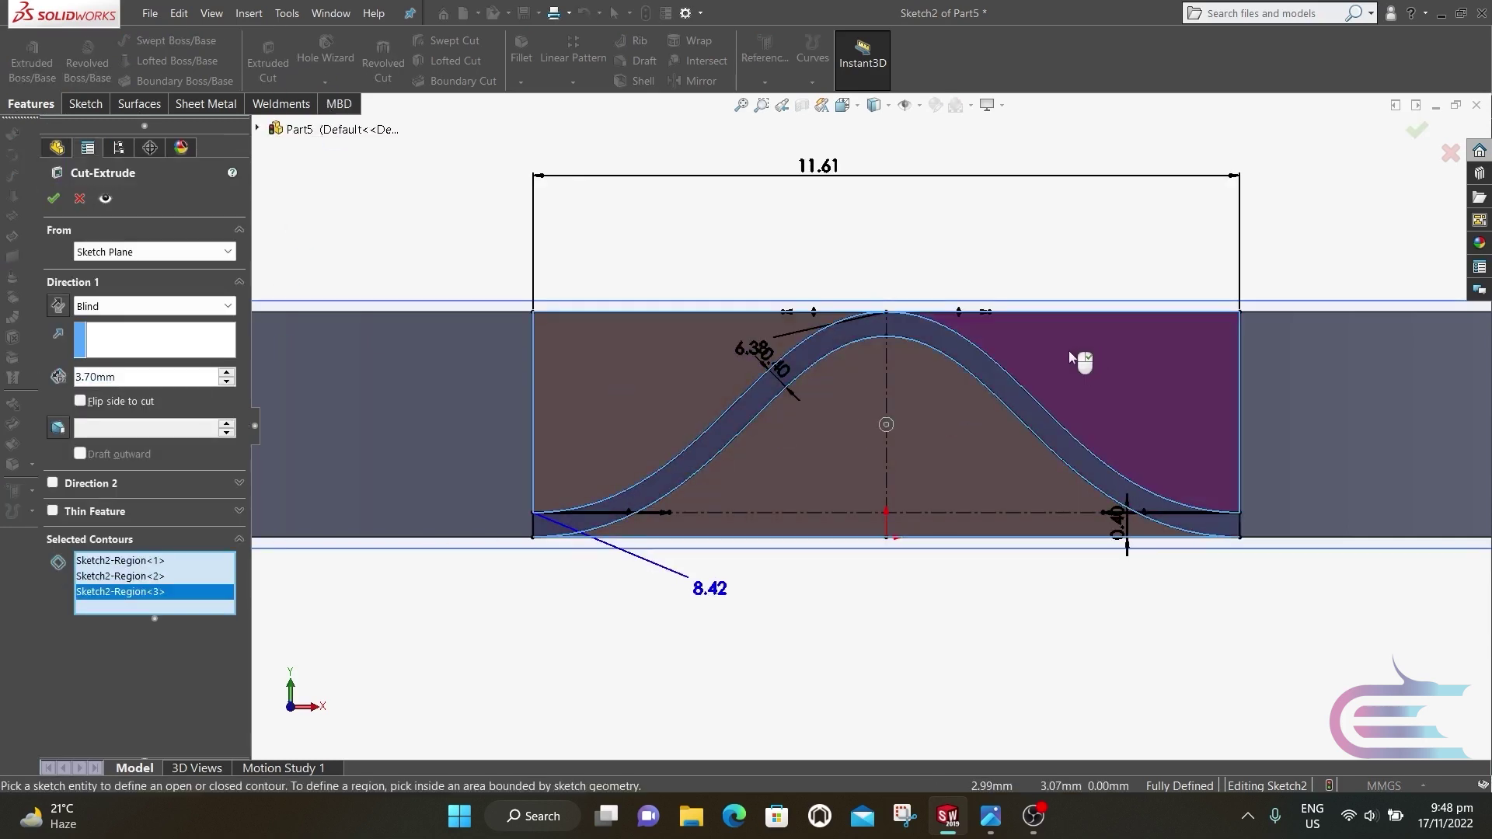
{"action": "scroll", "coordinate": [953, 337], "scroll_direction": "up", "scroll_amount": 3}
{"action": "mouse_move", "coordinate": [953, 336]}
{"action": "middle_mouse_down"}
{"action": "mouse_move", "coordinate": [655, 542]}
{"action": "mouse_move", "coordinate": [566, 543]}
{"action": "middle_mouse_up"}
{"action": "scroll", "coordinate": [656, 542], "scroll_direction": "up", "scroll_amount": 2}
Step: Set the cut to Up To Next and apply it, leaving a wavy bend
{"action": "left_click", "coordinate": [217, 311]}
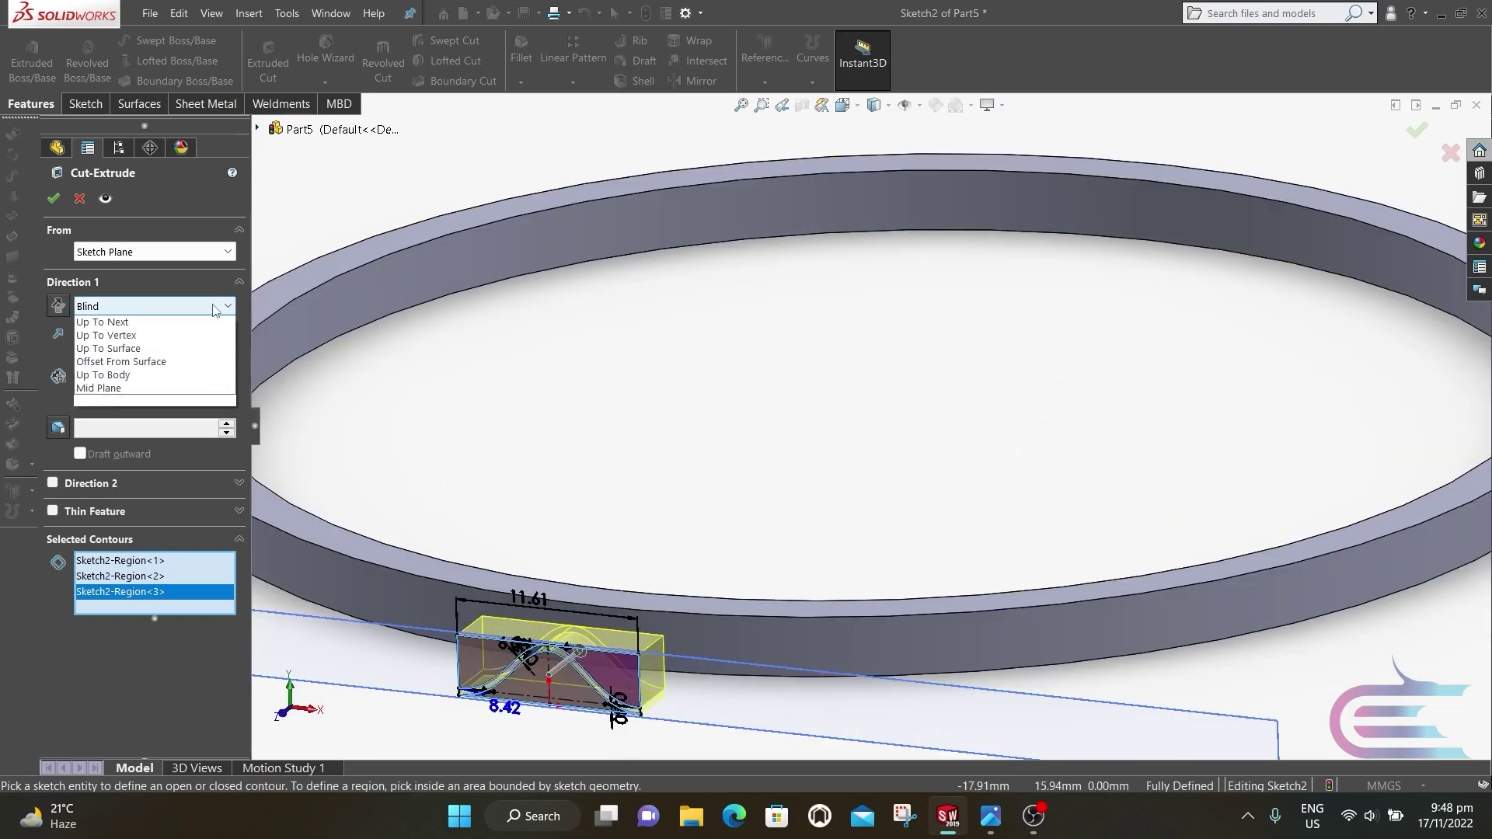
{"action": "left_click", "coordinate": [175, 361]}
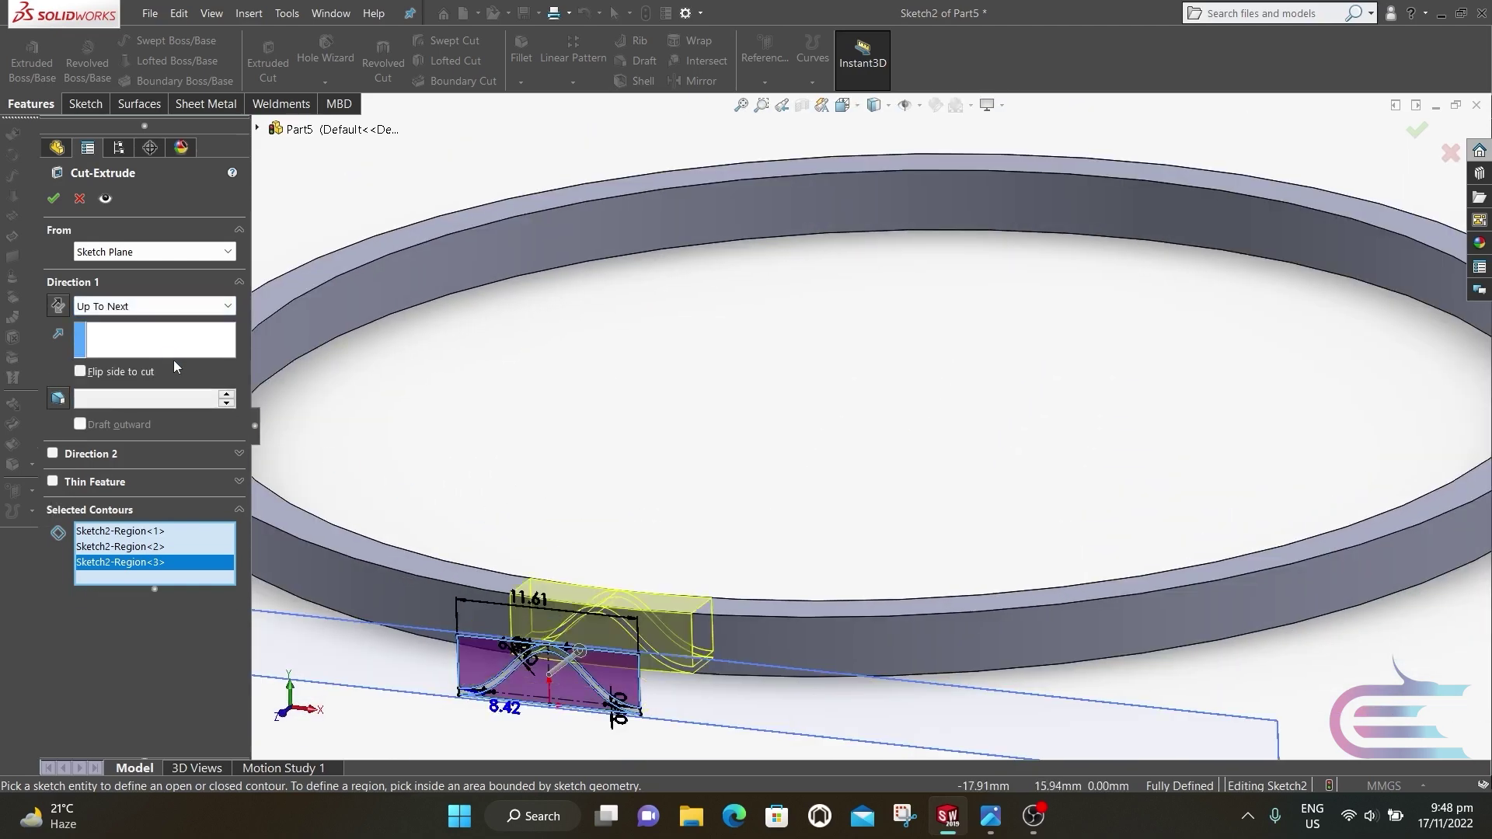
{"action": "left_click", "coordinate": [53, 198]}
{"action": "left_click", "coordinate": [653, 471]}
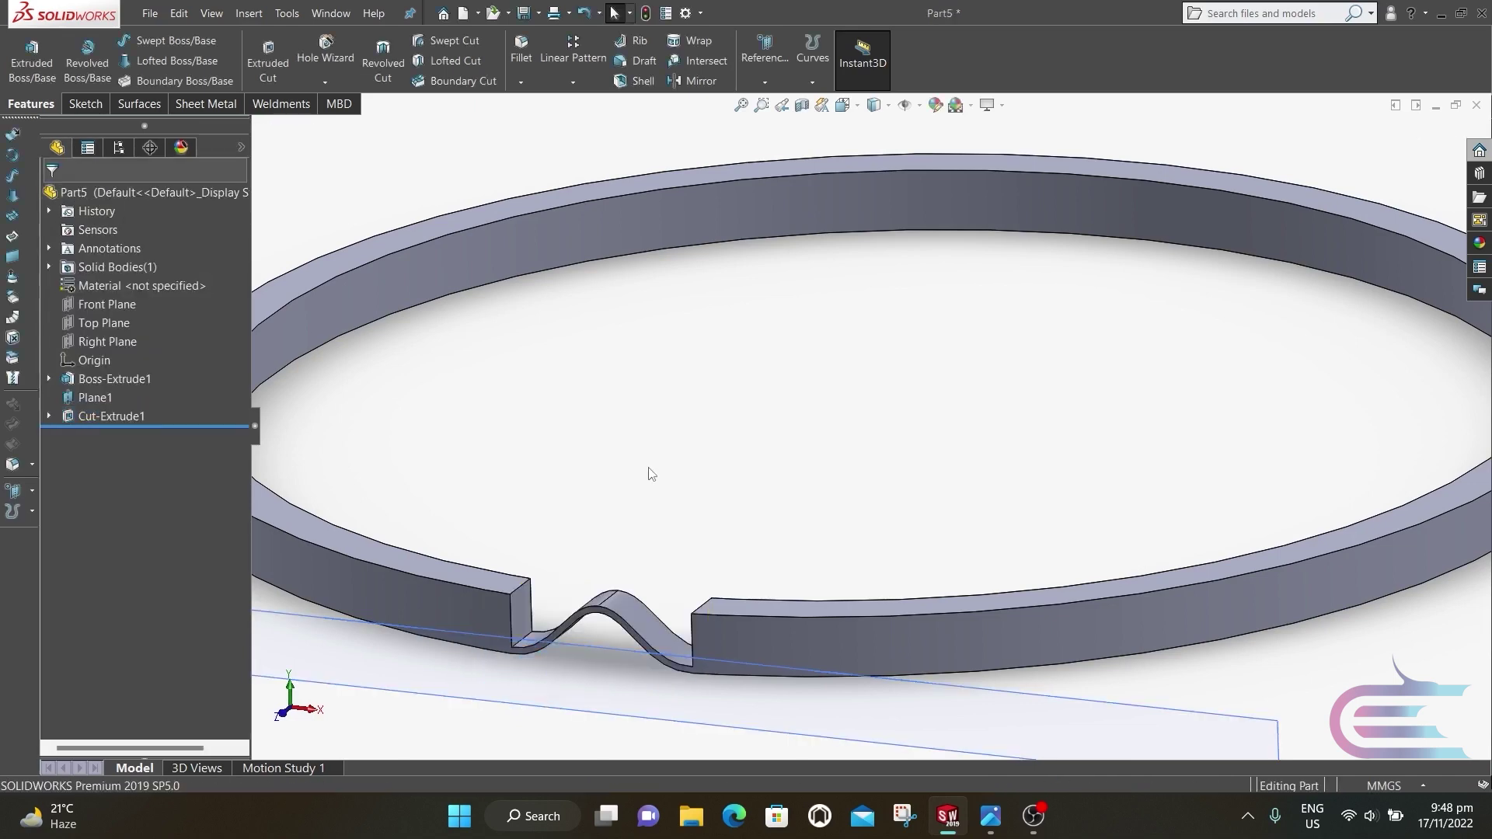
{"action": "key", "text": "f"}
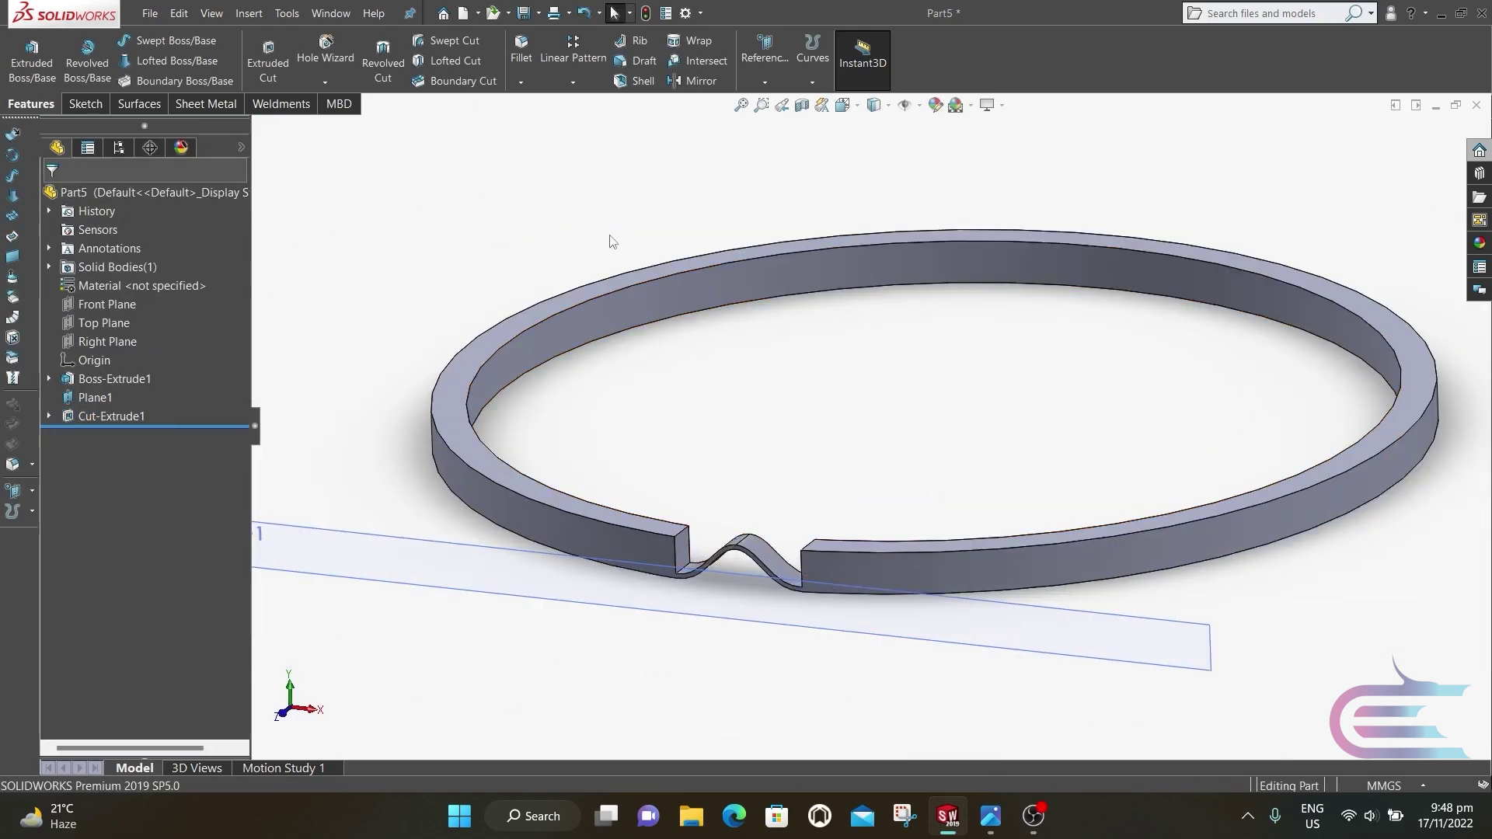
Step: Circular-pattern Cut-Extrude1 about the ring's lower edge, 23 instances over 360°
{"action": "left_click", "coordinate": [573, 81]}
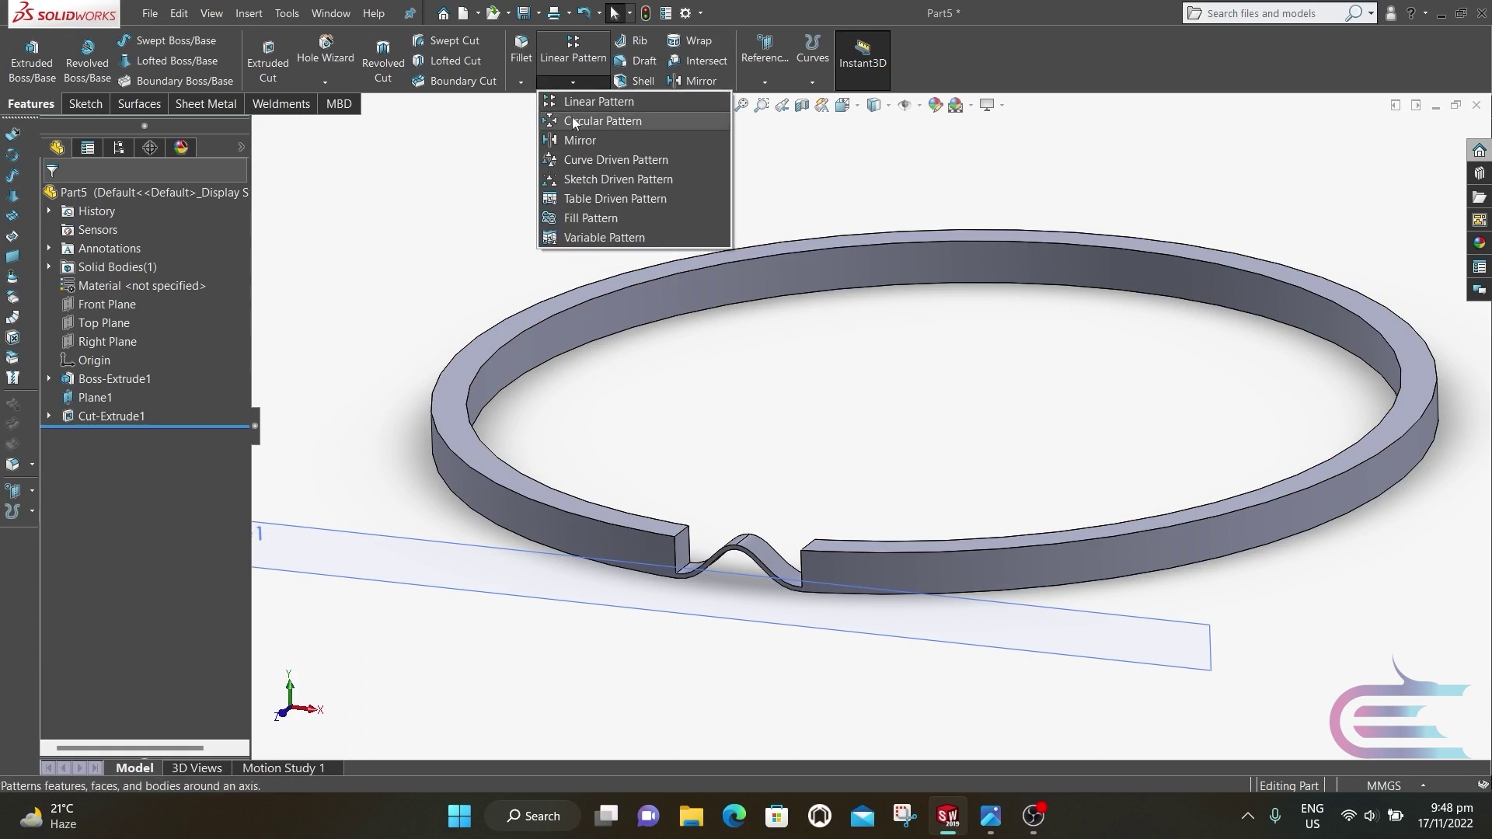
{"action": "left_click", "coordinate": [573, 121]}
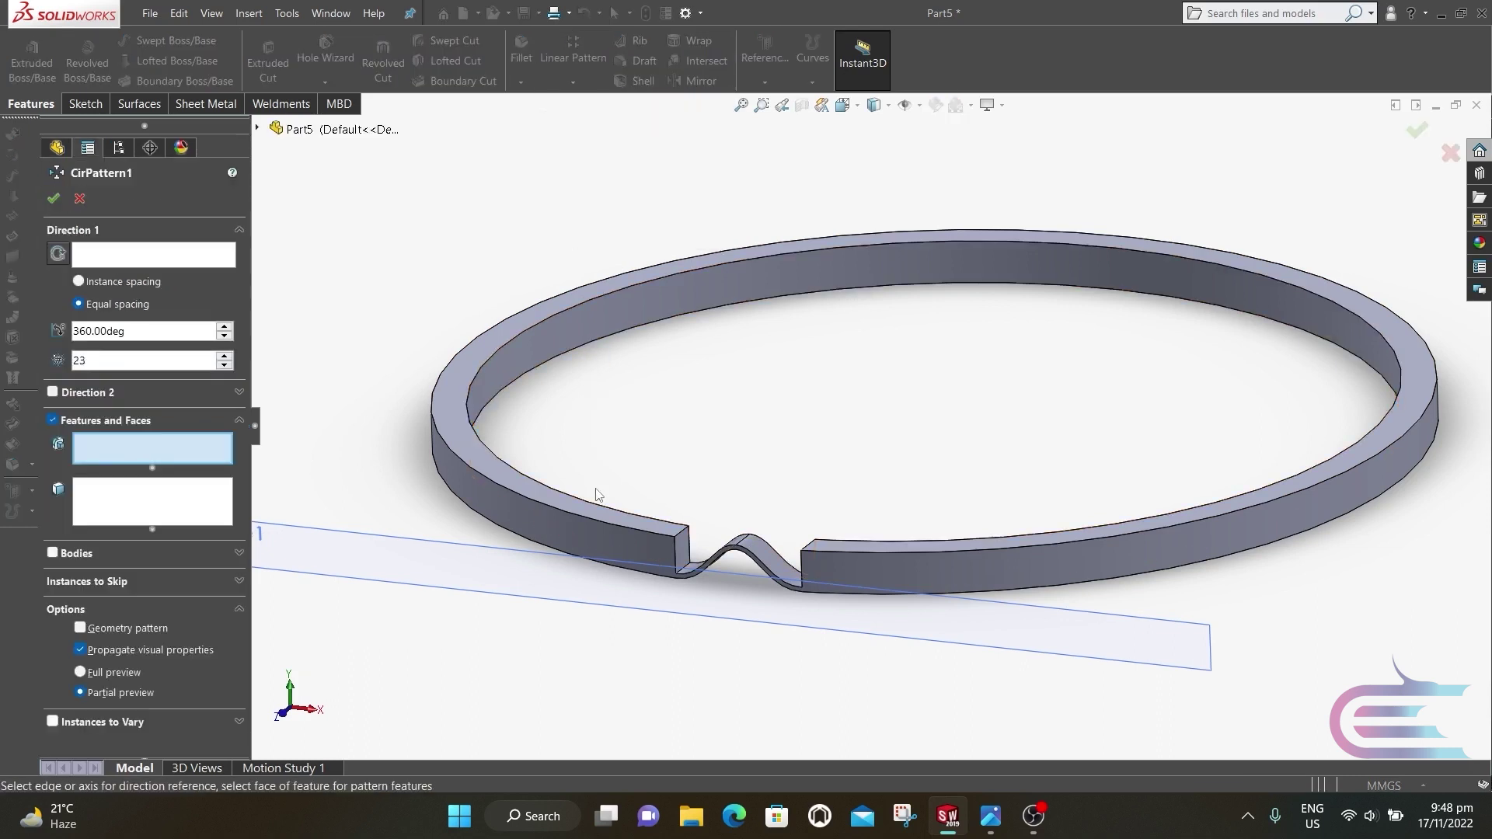
{"action": "left_click", "coordinate": [171, 260]}
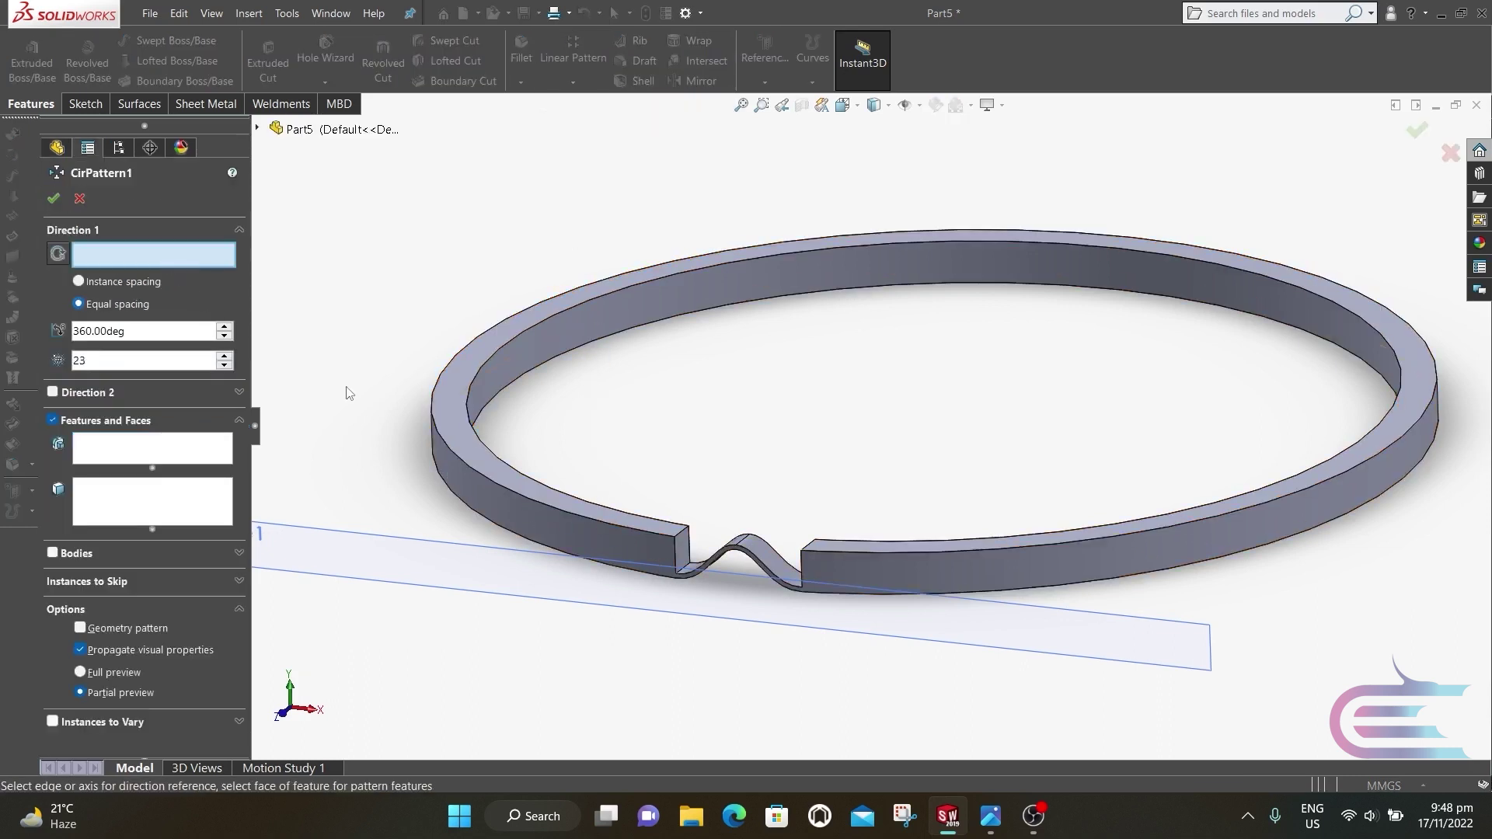
{"action": "left_click", "coordinate": [506, 536]}
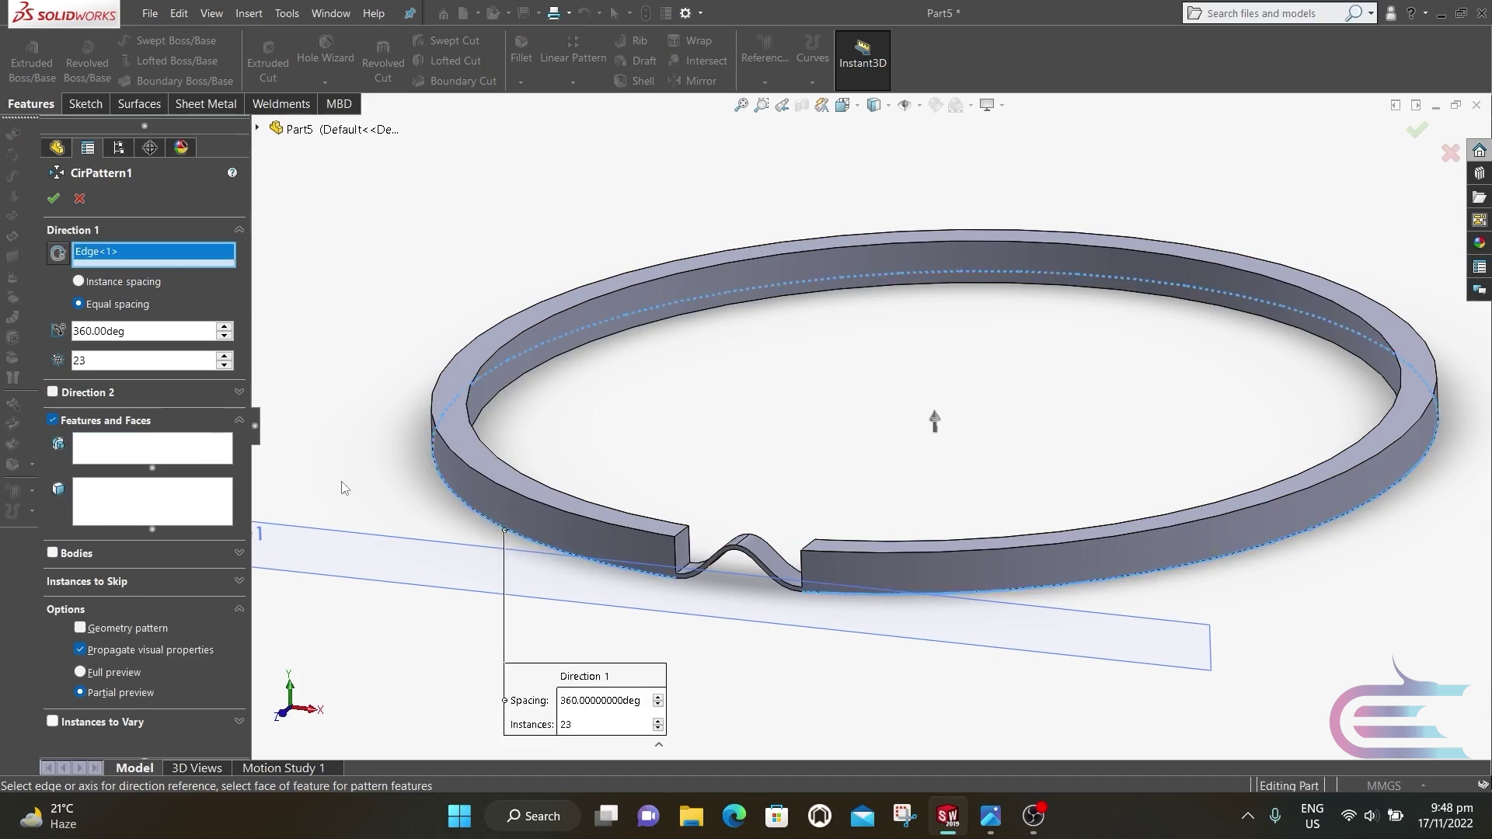
{"action": "left_click", "coordinate": [205, 447]}
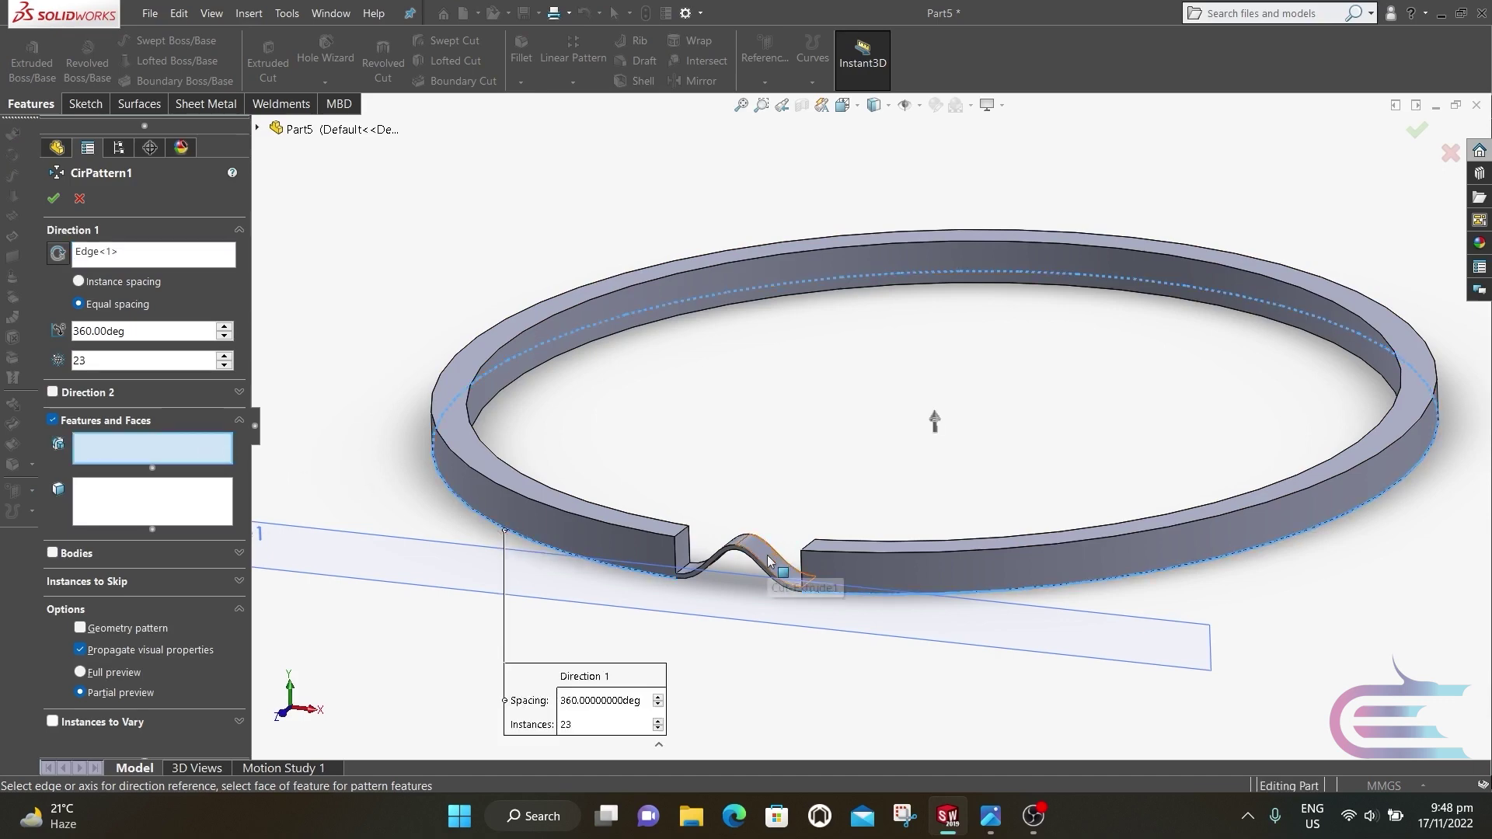
{"action": "left_click", "coordinate": [769, 561]}
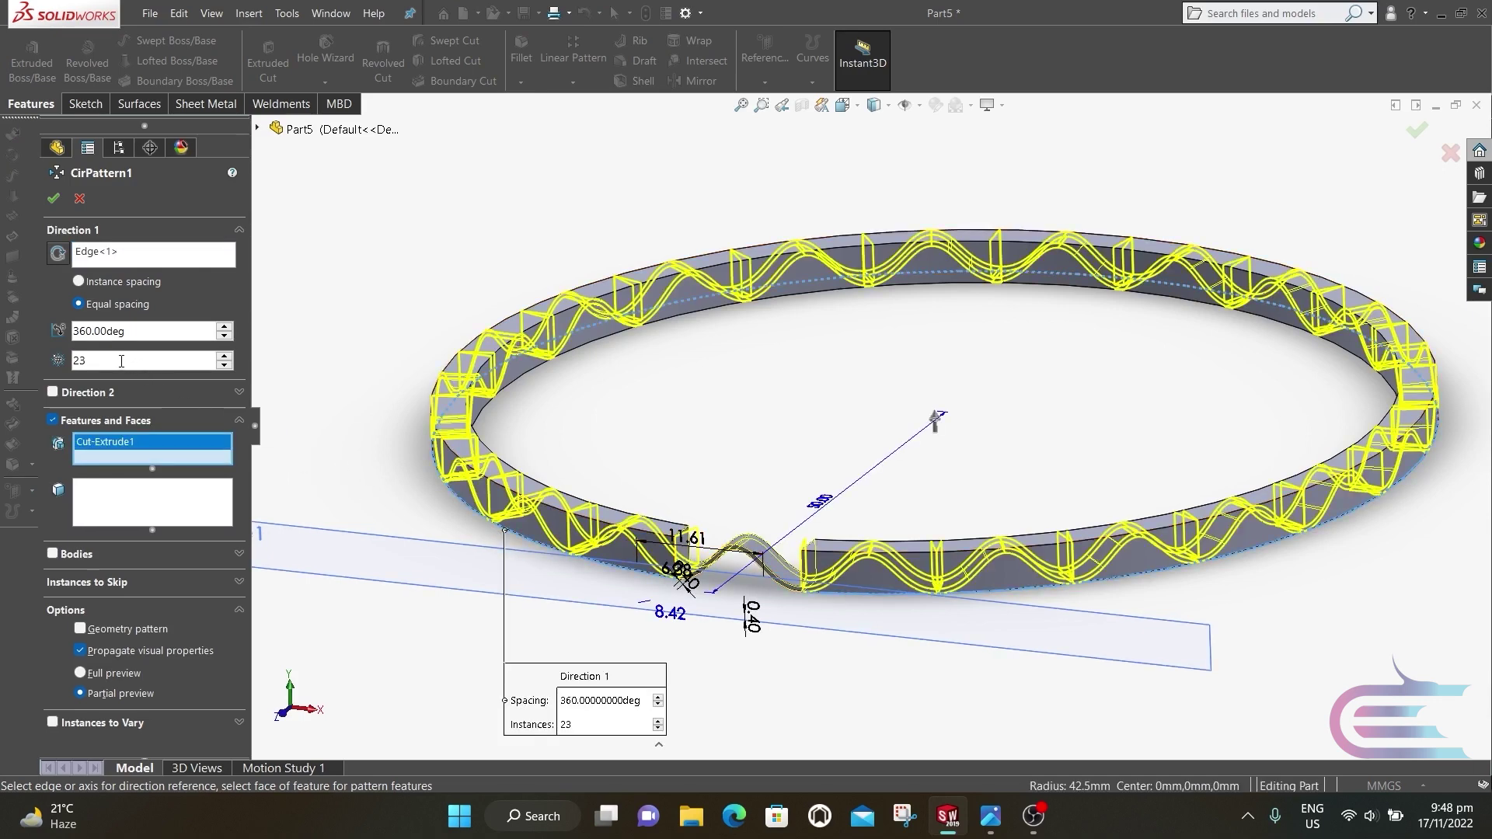
{"action": "left_click", "coordinate": [52, 198]}
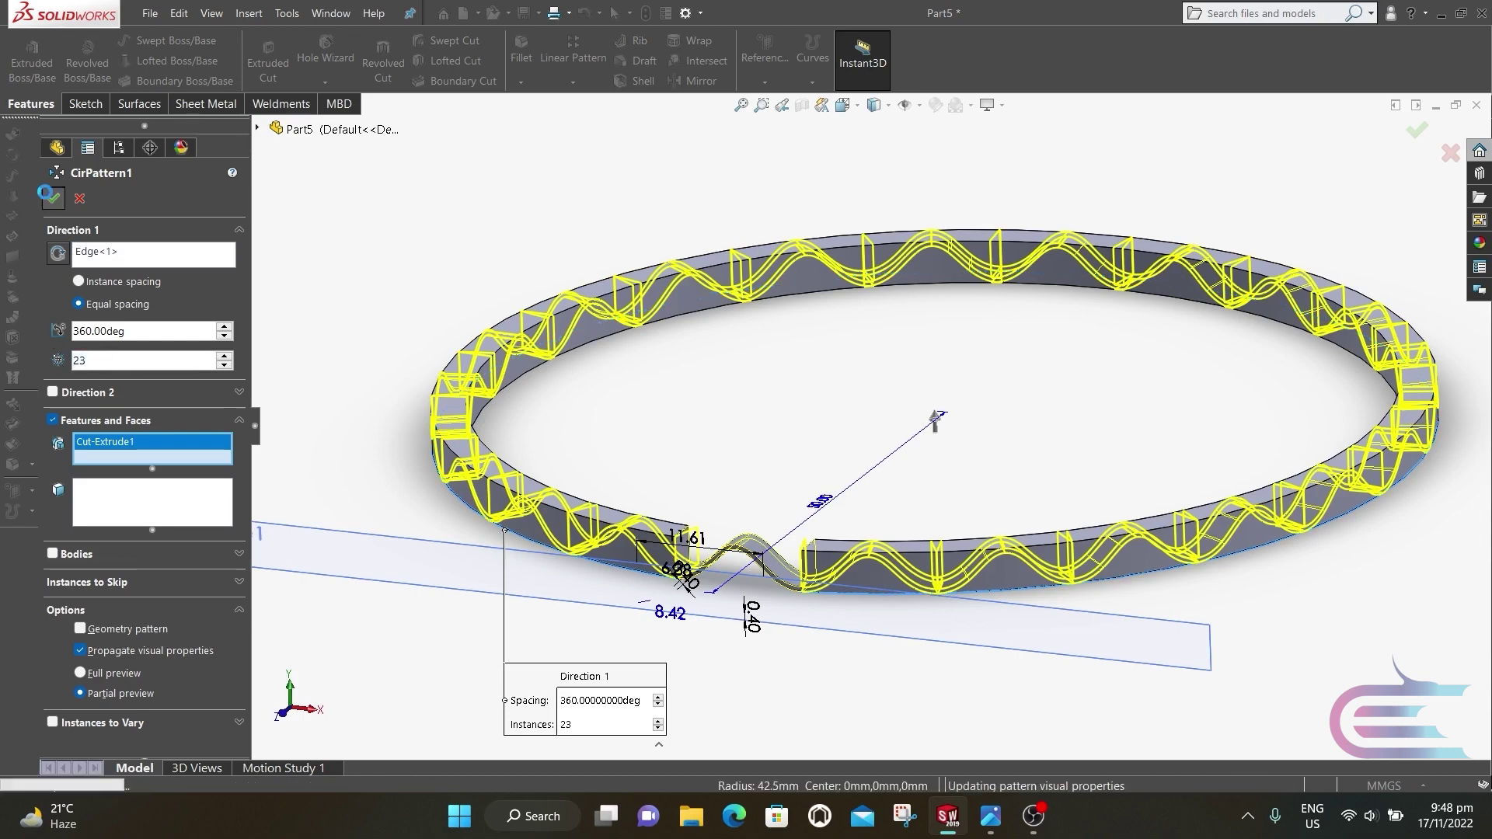
Step: Hide Plane1 and fit the whole ring in the view
{"action": "right_click", "coordinate": [424, 579]}
{"action": "left_click", "coordinate": [481, 548]}
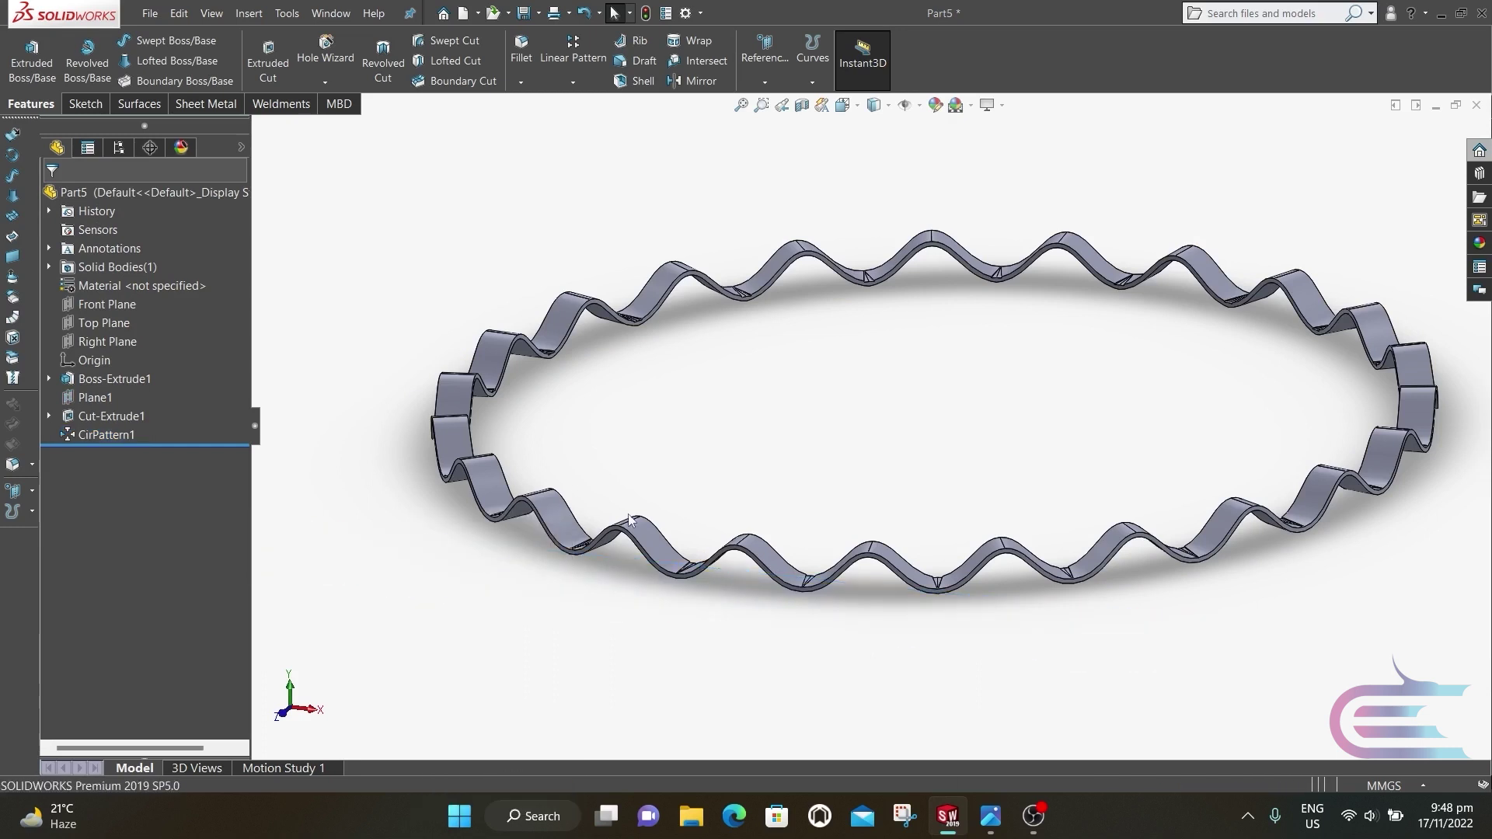
{"action": "key", "text": "f"}
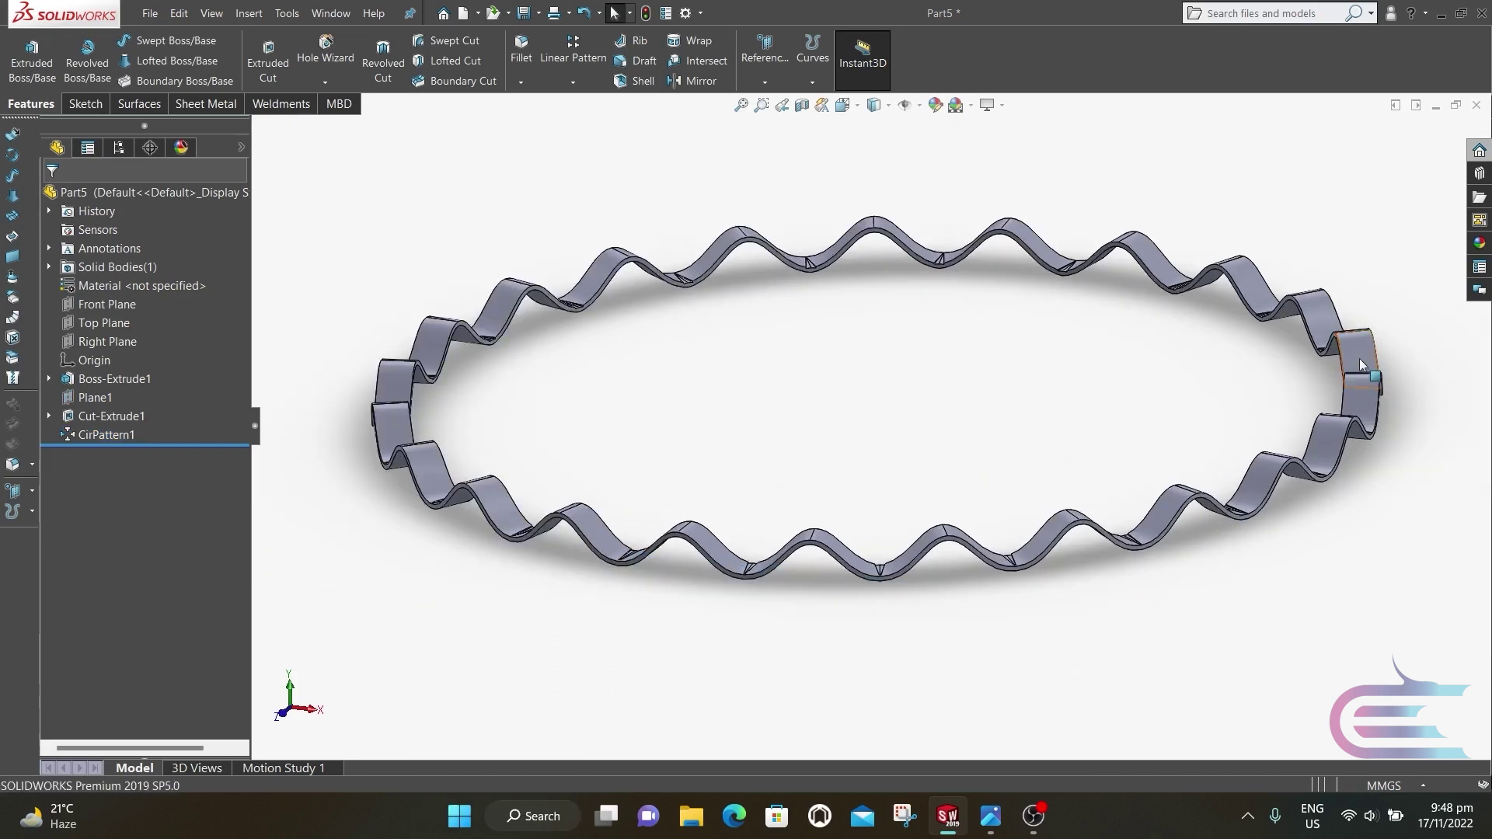
Step: Apply the Metal > Chrome > chromium plate appearance to the wavy ring
{"action": "left_click", "coordinate": [1478, 245]}
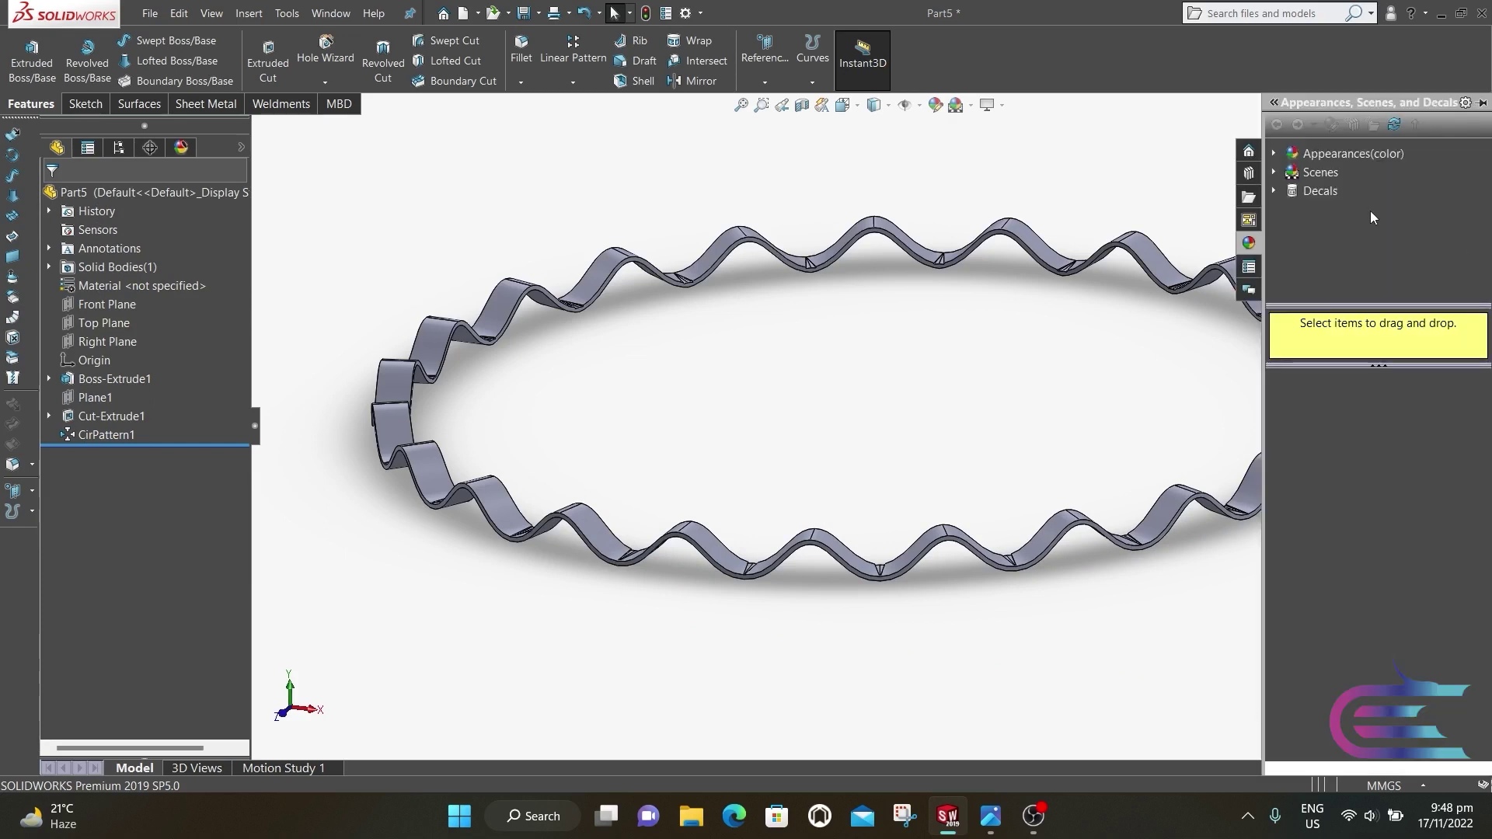
{"action": "left_click", "coordinate": [1275, 155]}
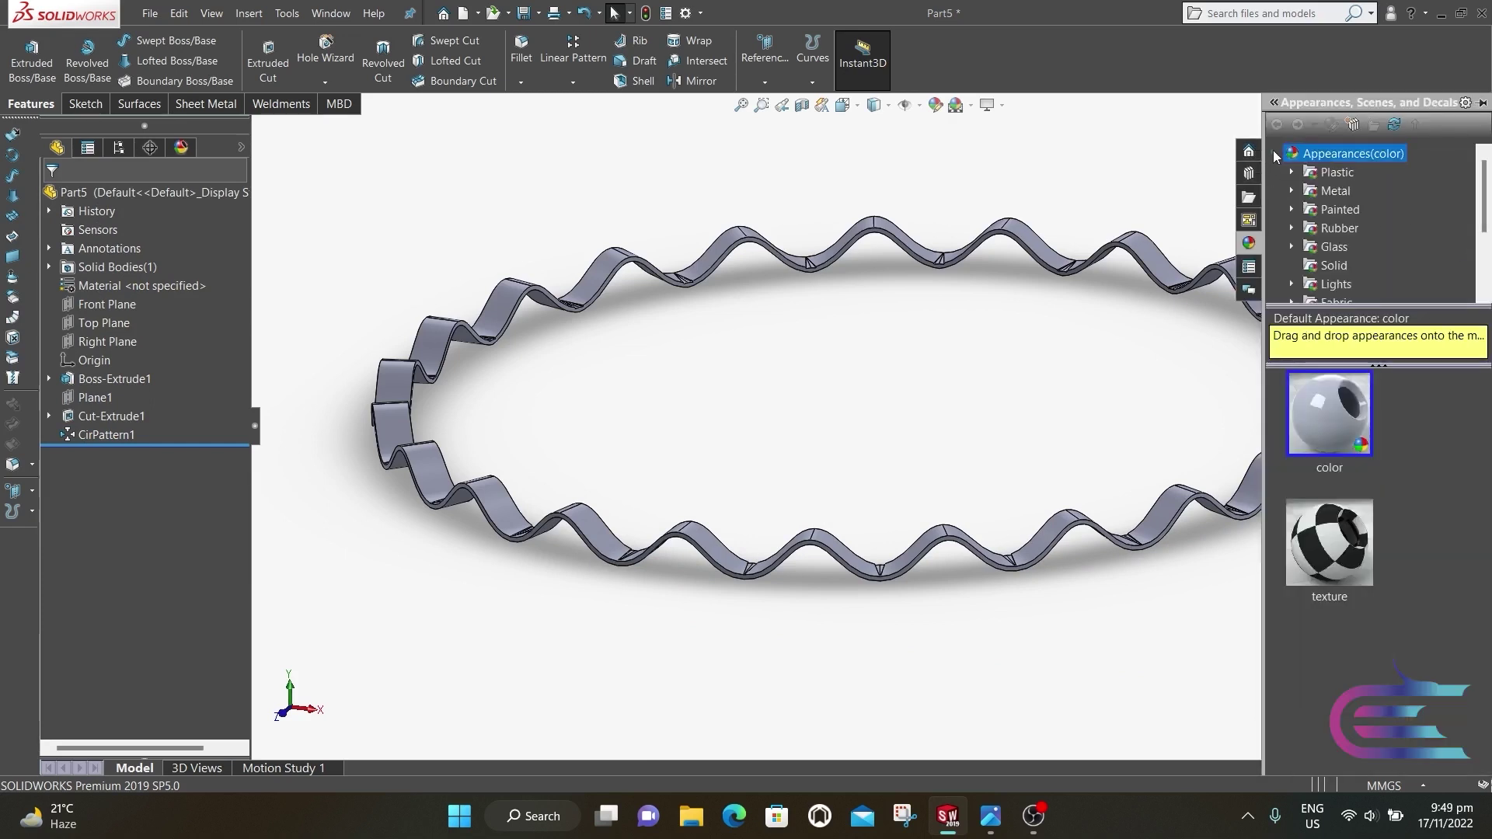
{"action": "left_click", "coordinate": [1293, 191]}
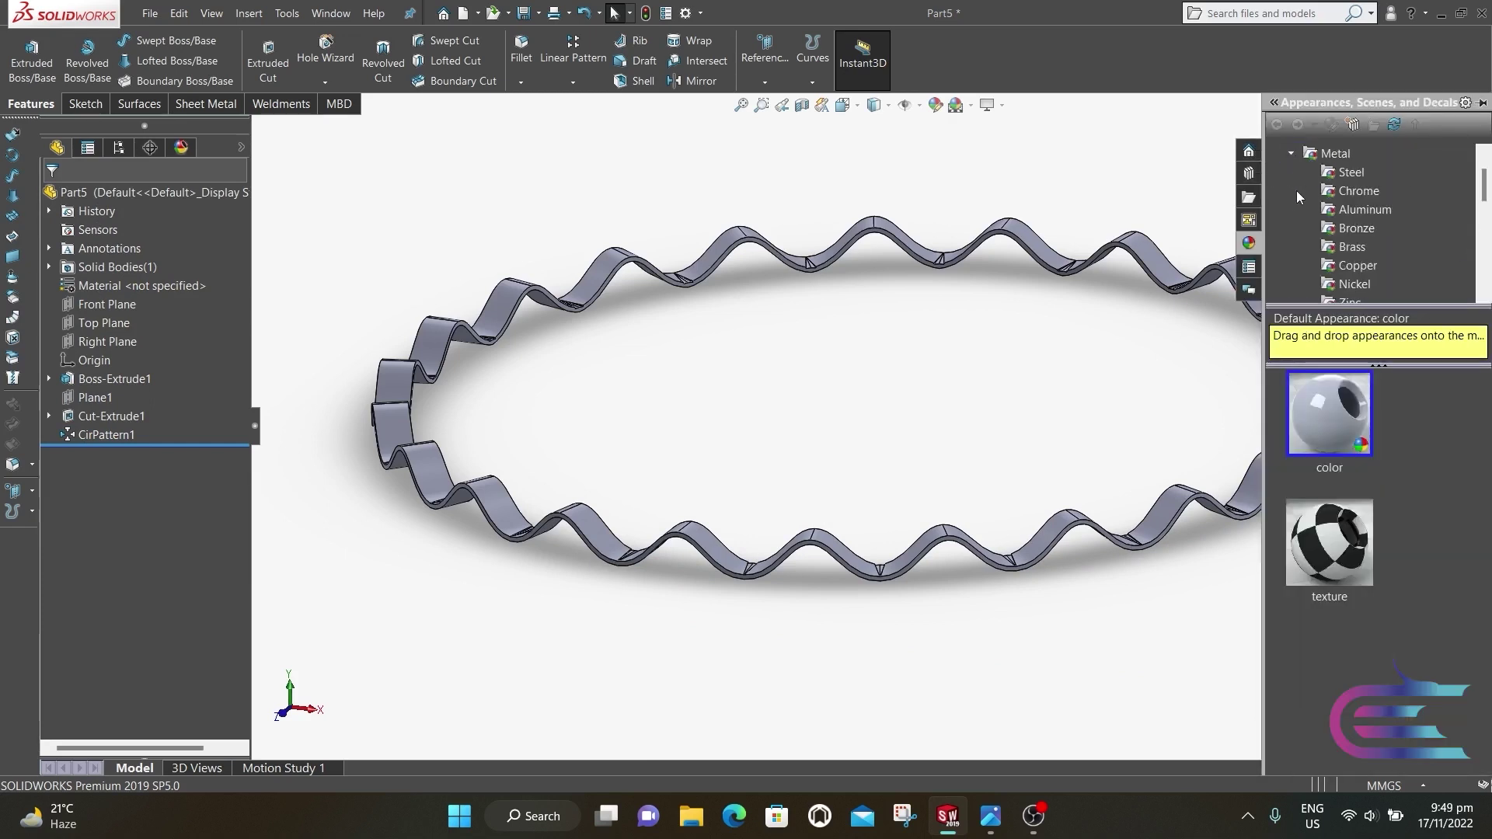
{"action": "left_click", "coordinate": [1357, 191]}
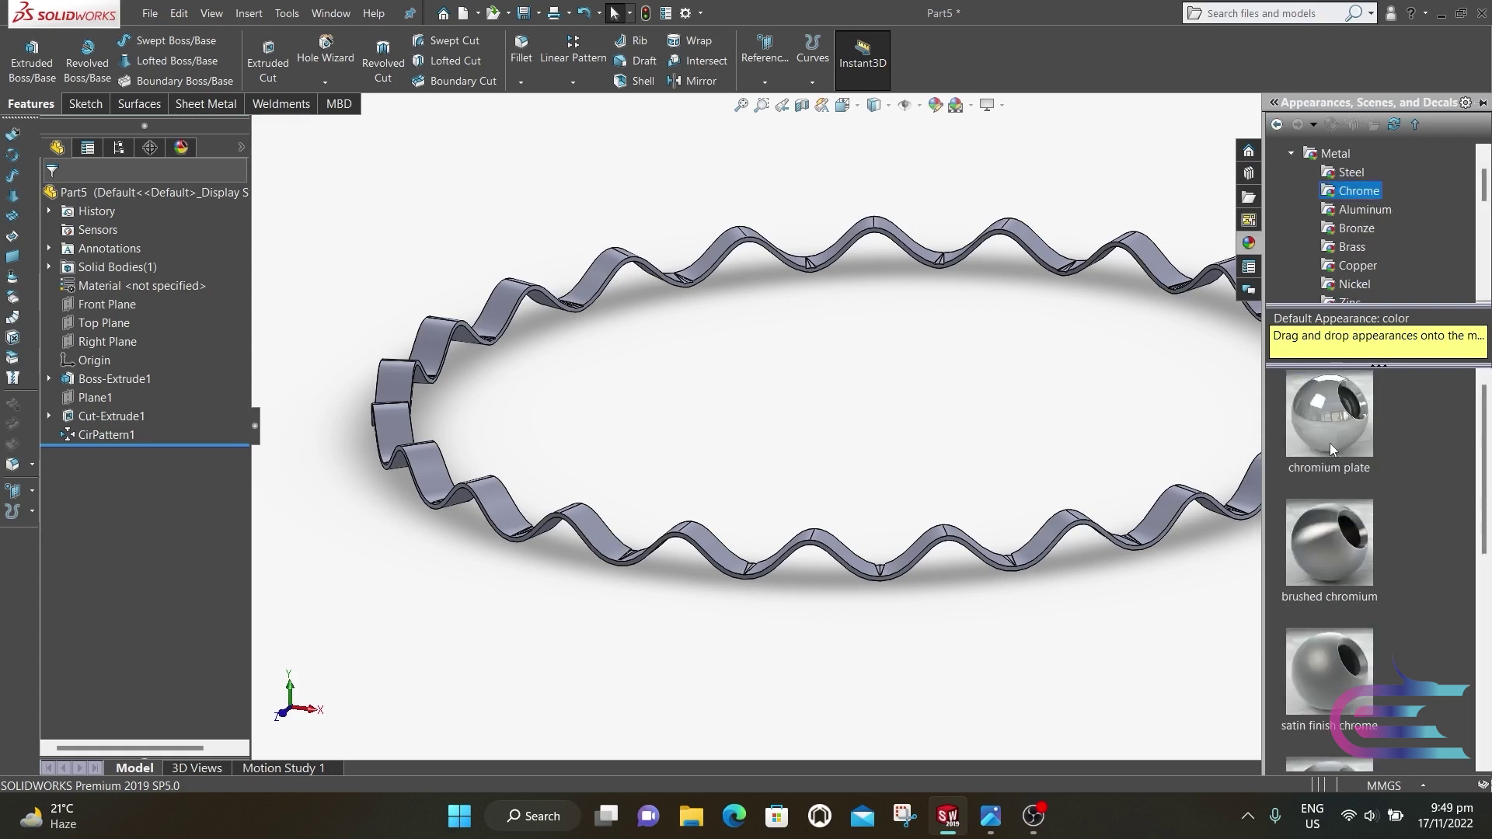
{"action": "double_click", "coordinate": [1331, 443]}
{"action": "left_click", "coordinate": [1064, 413]}
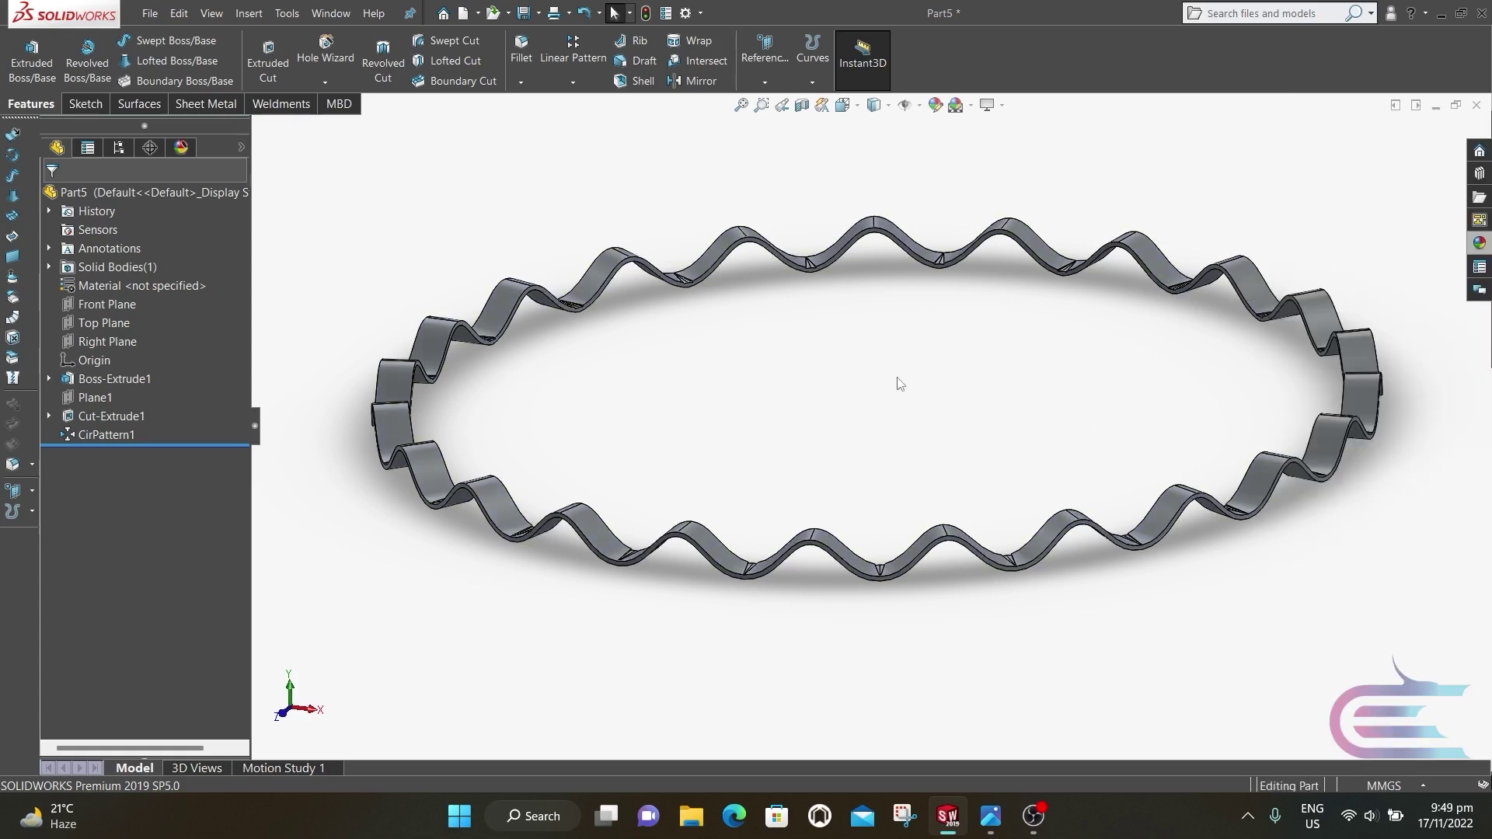
Step: Save the part as 5.expander in the engine folder, replacing the Part5 name
{"action": "left_click", "coordinate": [150, 14]}
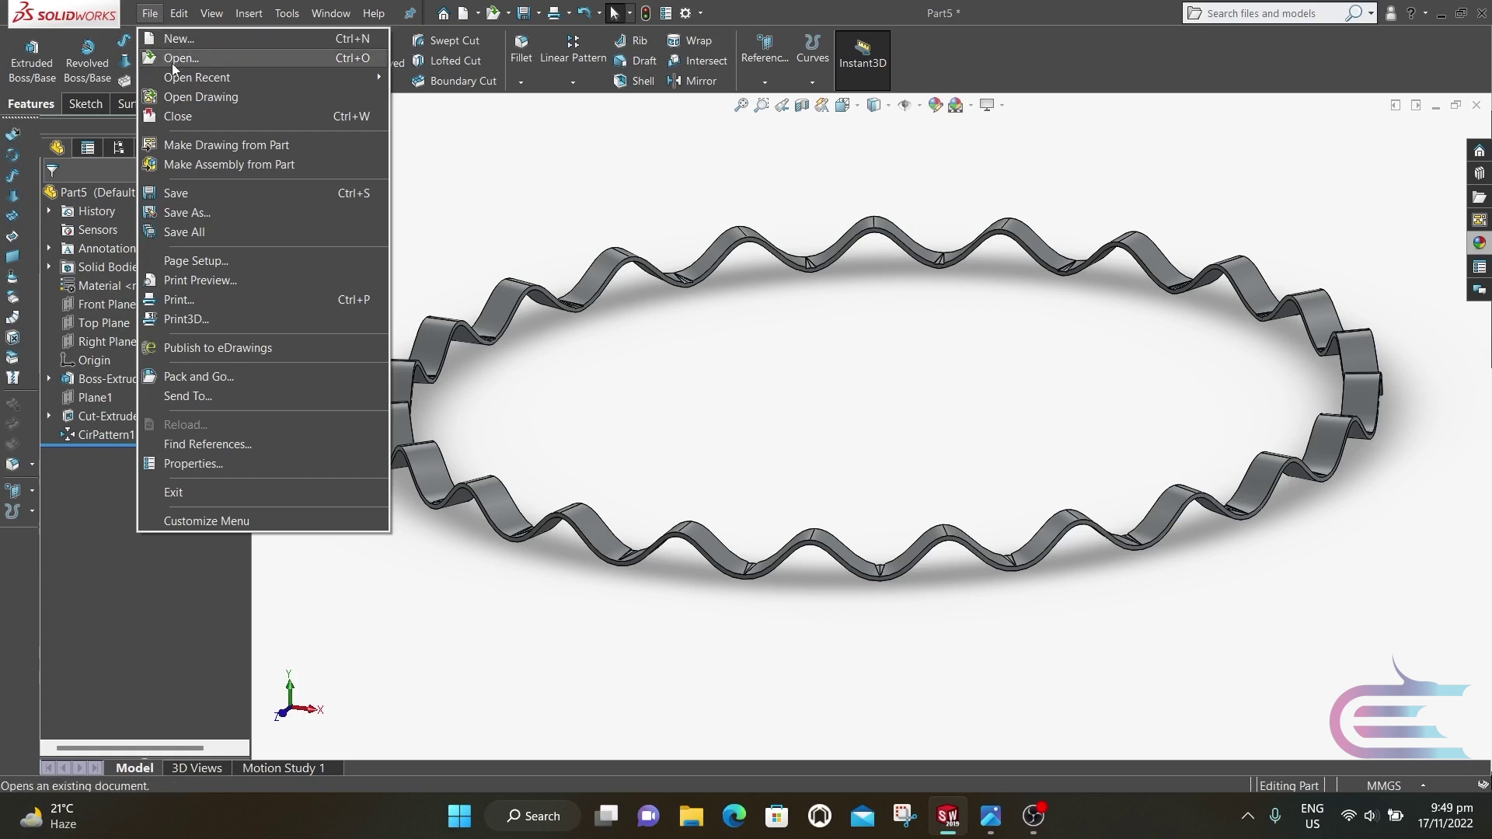
{"action": "left_click", "coordinate": [195, 213]}
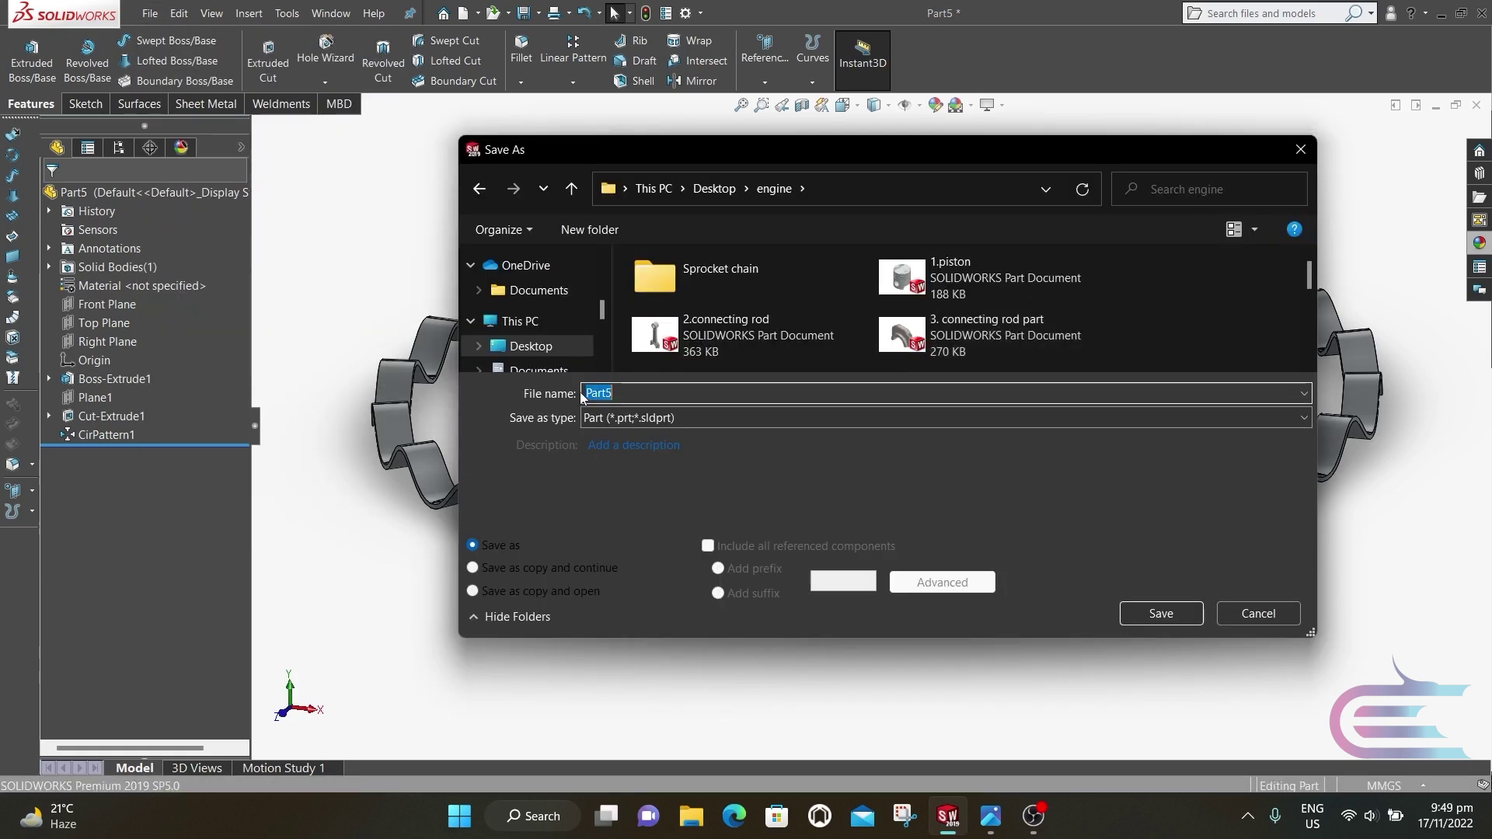
{"action": "key", "text": "BackSpace"}
{"action": "left_click", "coordinate": [1160, 614]}
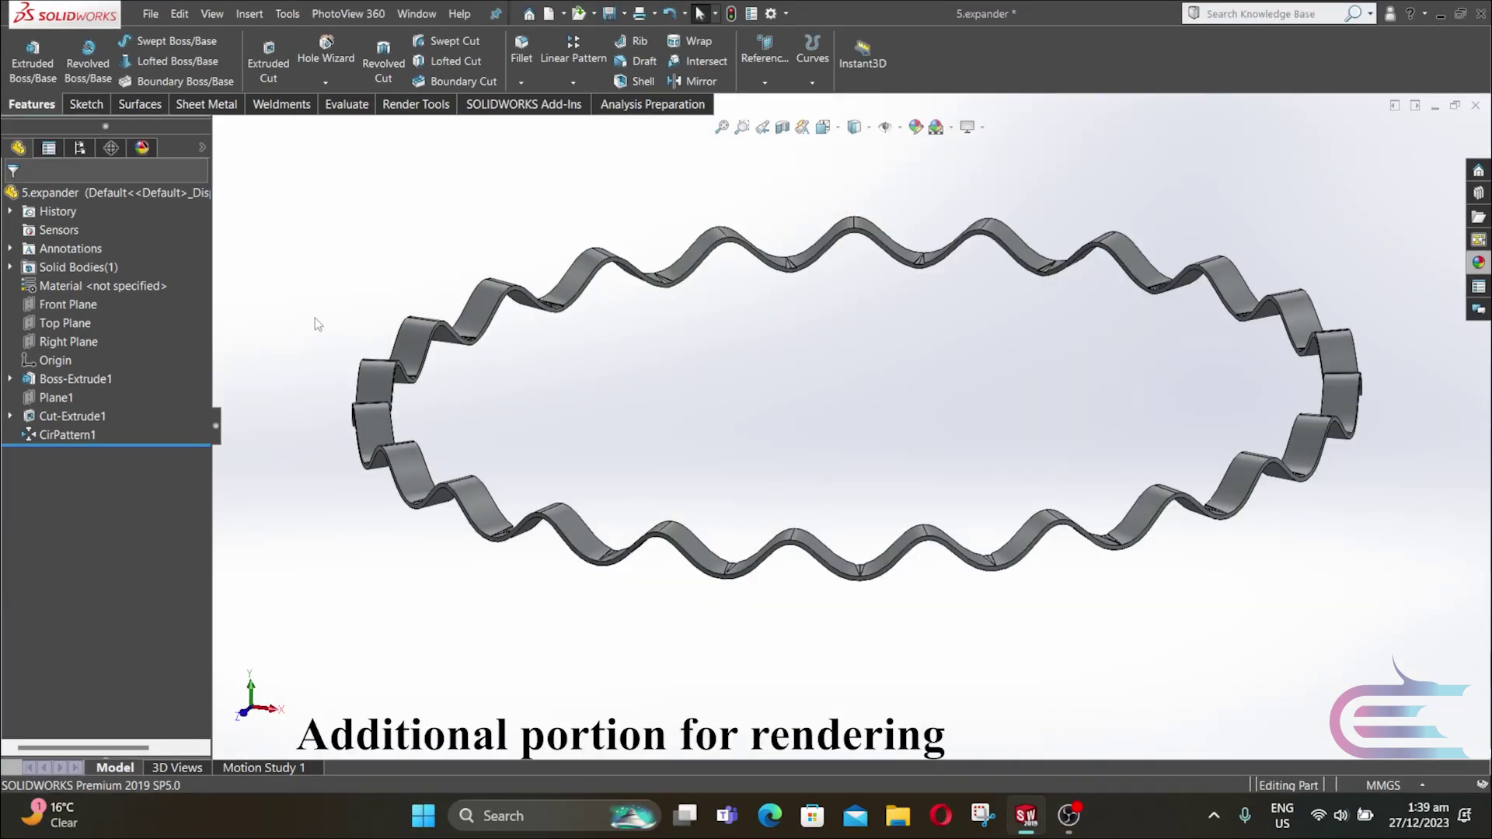
Step: Turn on the live rendered preview and drag polished silver onto the expander ring
{"action": "left_click", "coordinate": [416, 104]}
{"action": "left_click", "coordinate": [381, 76]}
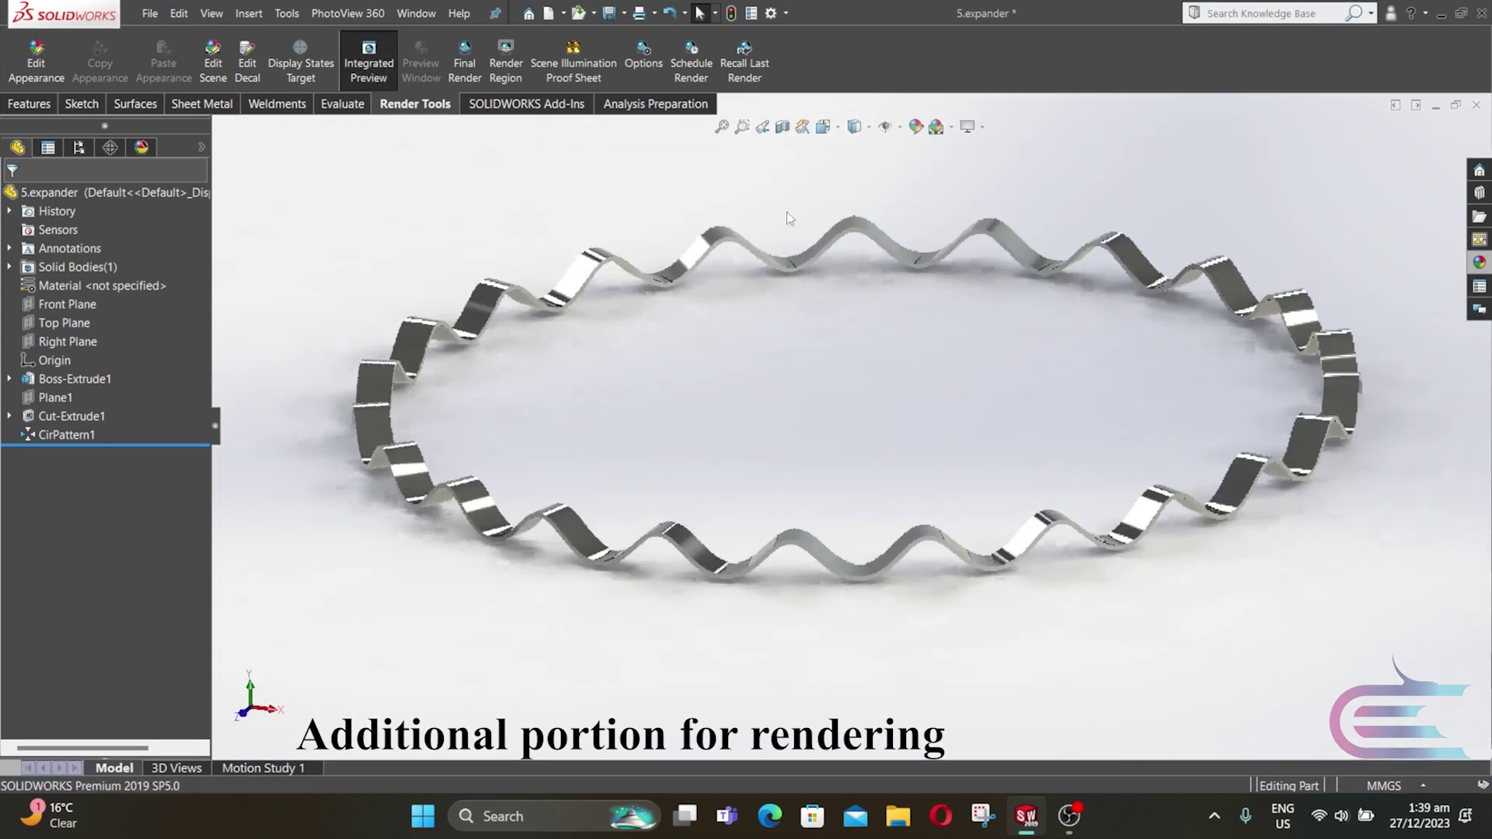
{"action": "left_click", "coordinate": [1479, 264]}
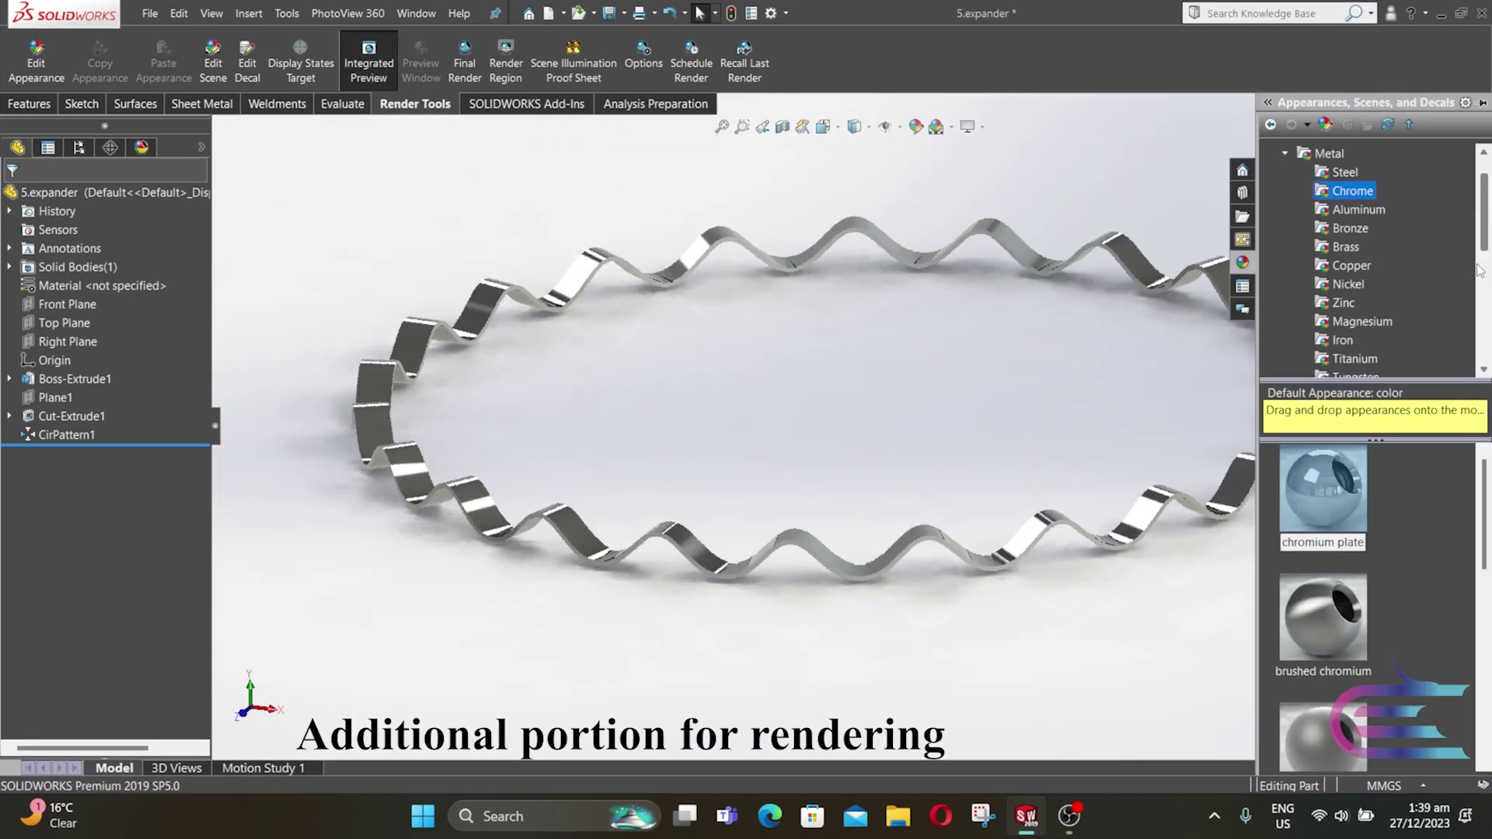
{"action": "scroll", "coordinate": [1368, 272], "scroll_direction": "down", "scroll_amount": 1}
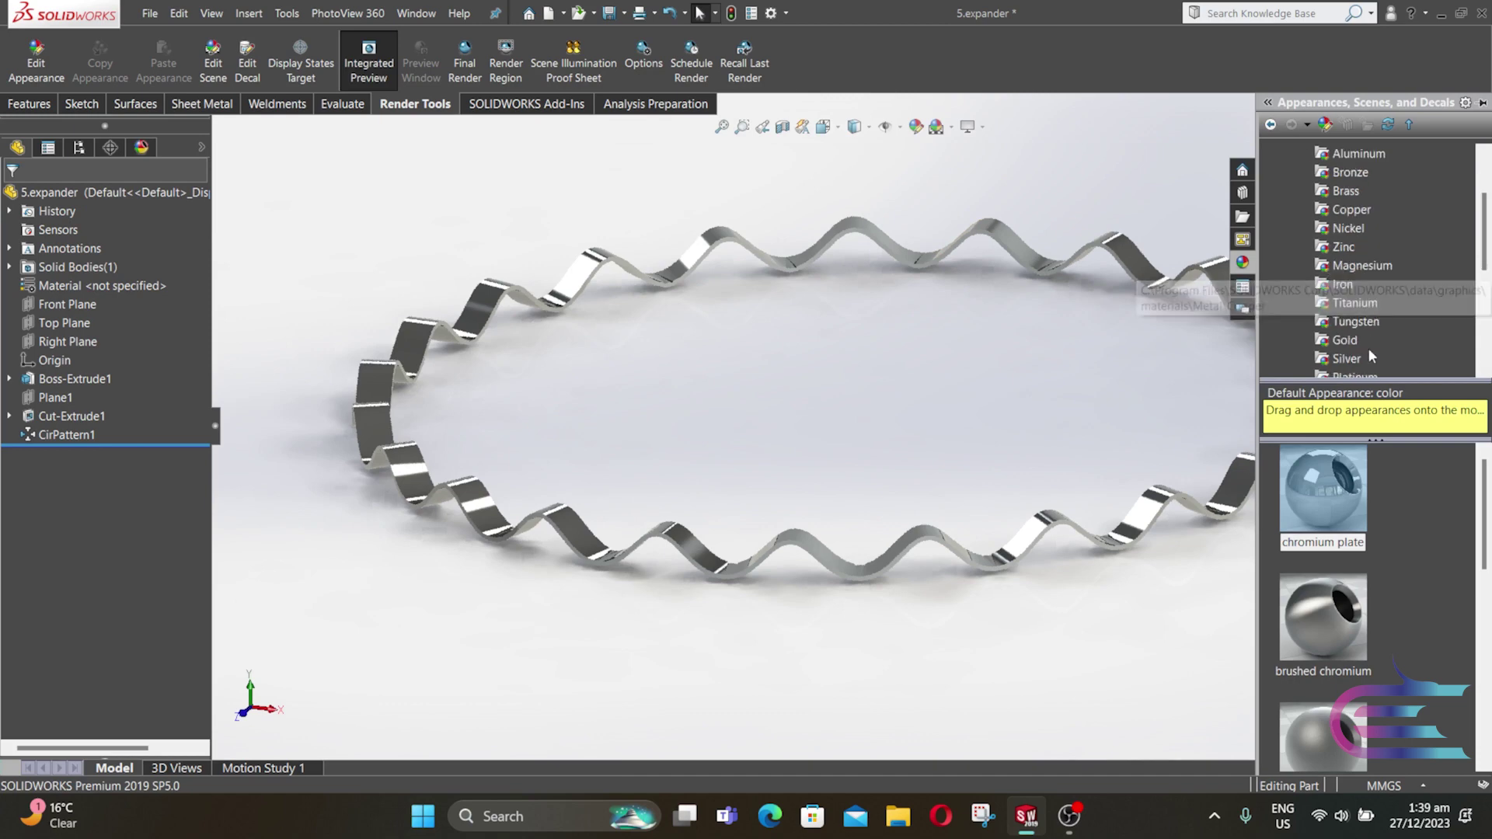
{"action": "left_click", "coordinate": [1347, 359]}
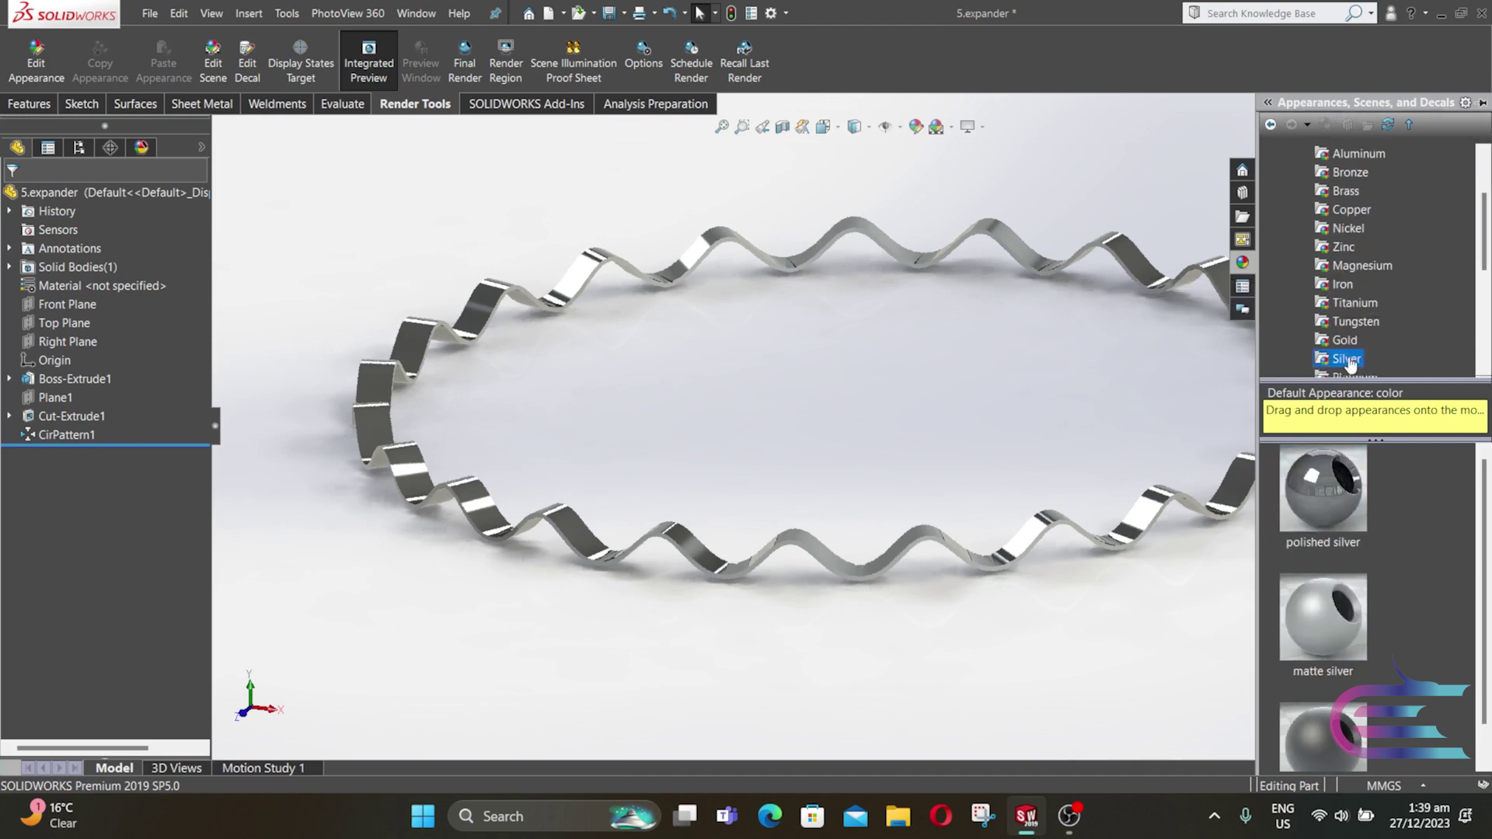
{"action": "left_click", "coordinate": [1339, 475]}
{"action": "left_click_drag", "start_coordinate": [1339, 475], "coordinate": [1006, 398]}
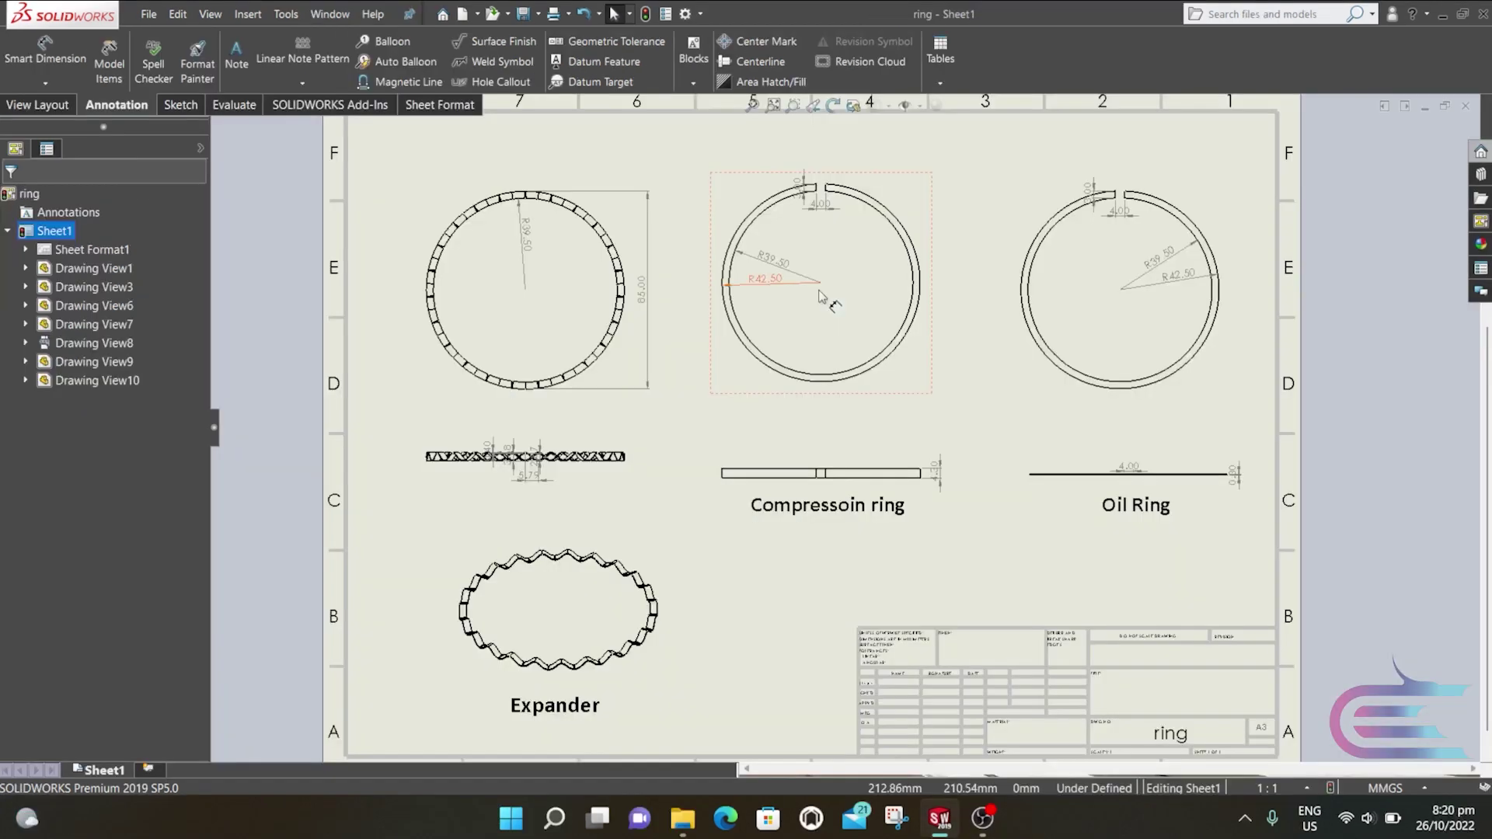
{"action": "scroll", "coordinate": [820, 295], "scroll_direction": "down", "scroll_amount": 5}
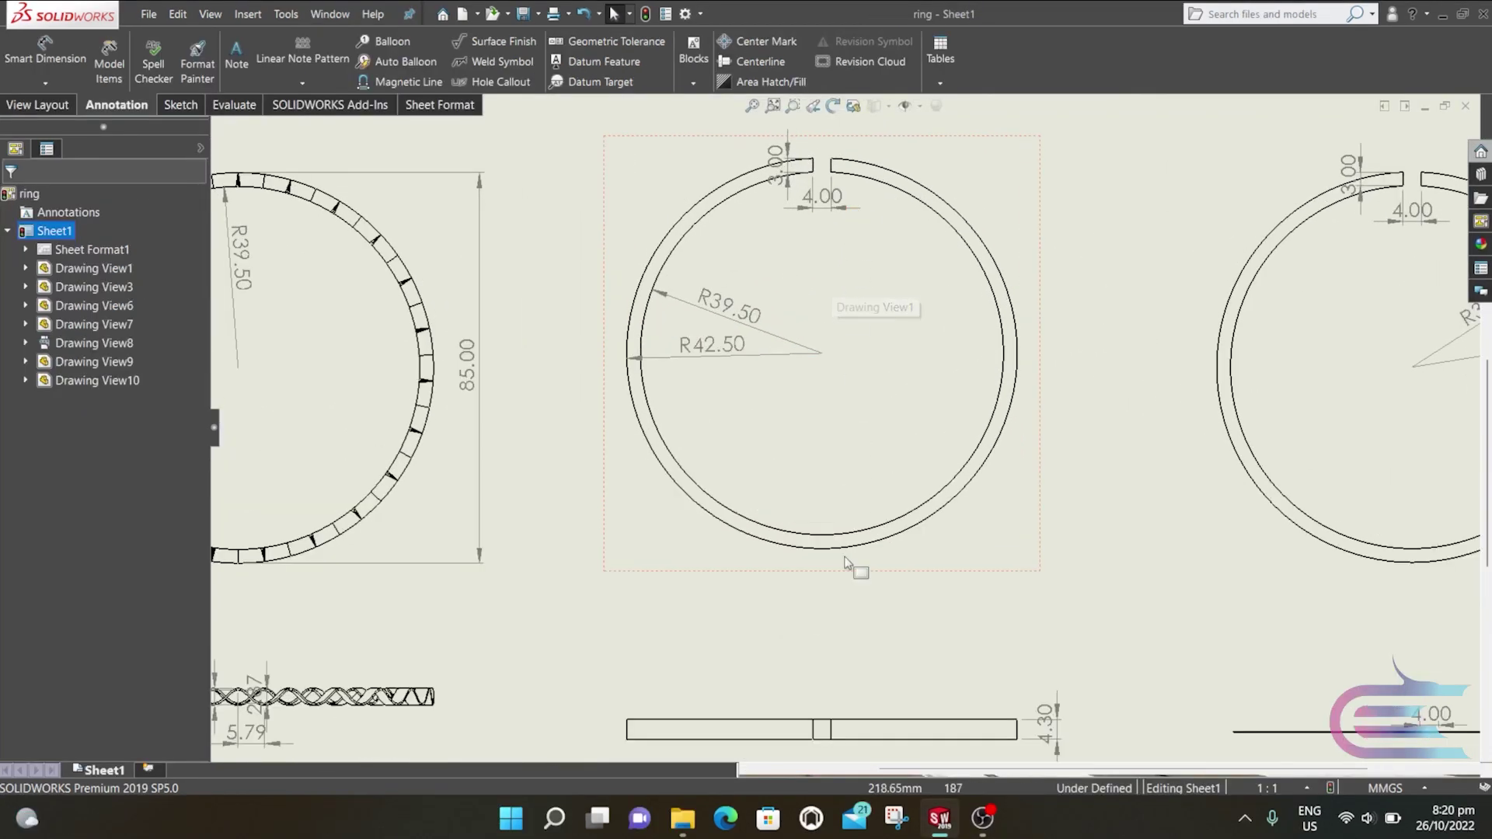
Step: Pan and zoom to the compression ring view, then start a new document
{"action": "middle_click_drag", "start_coordinate": [855, 660], "coordinate": [862, 490]}
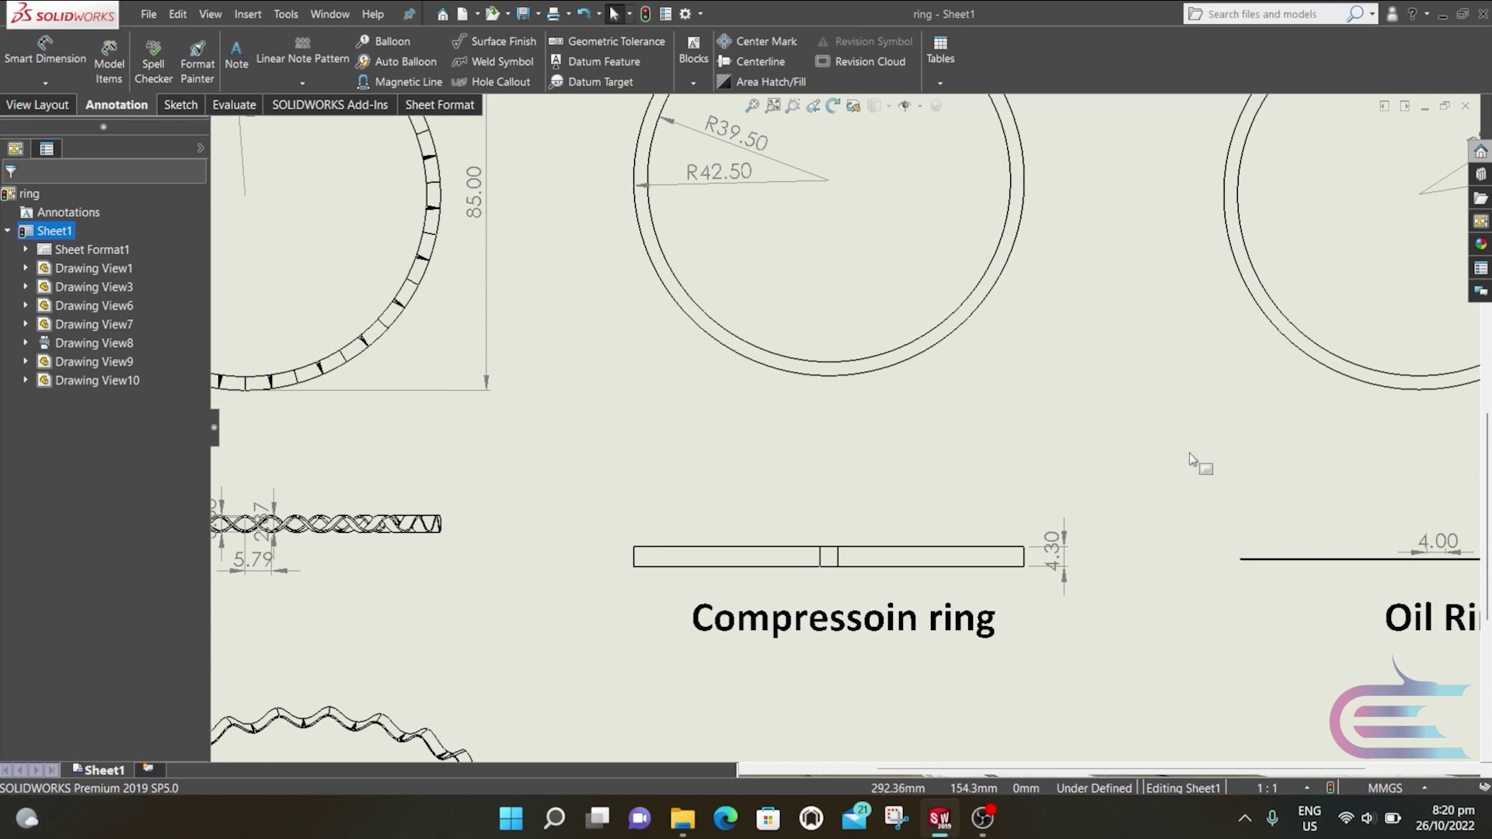
{"action": "scroll", "coordinate": [1196, 465], "scroll_direction": "up", "scroll_amount": 2}
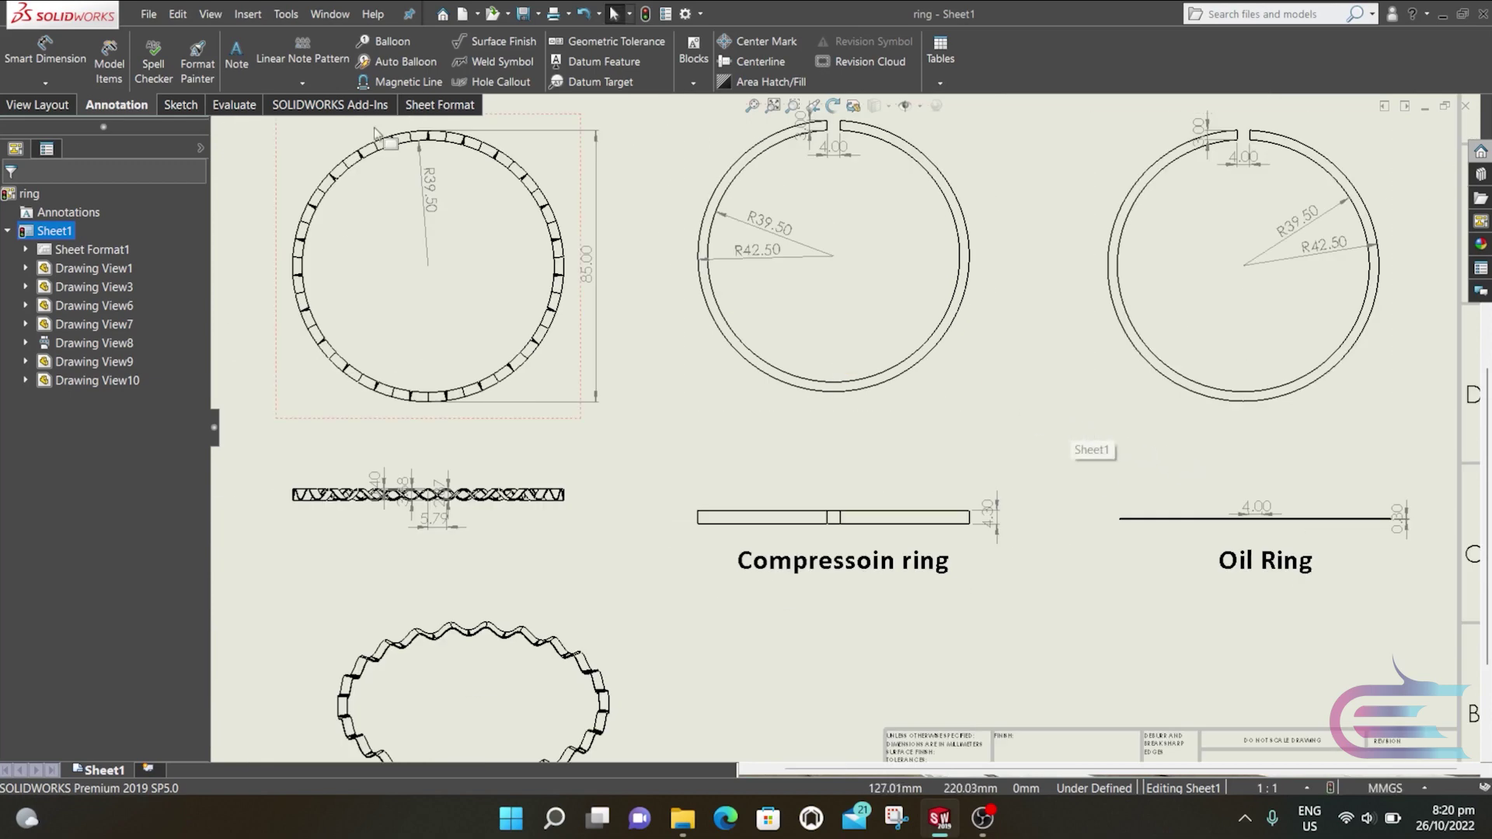
{"action": "left_click", "coordinate": [149, 14]}
{"action": "left_click", "coordinate": [167, 39]}
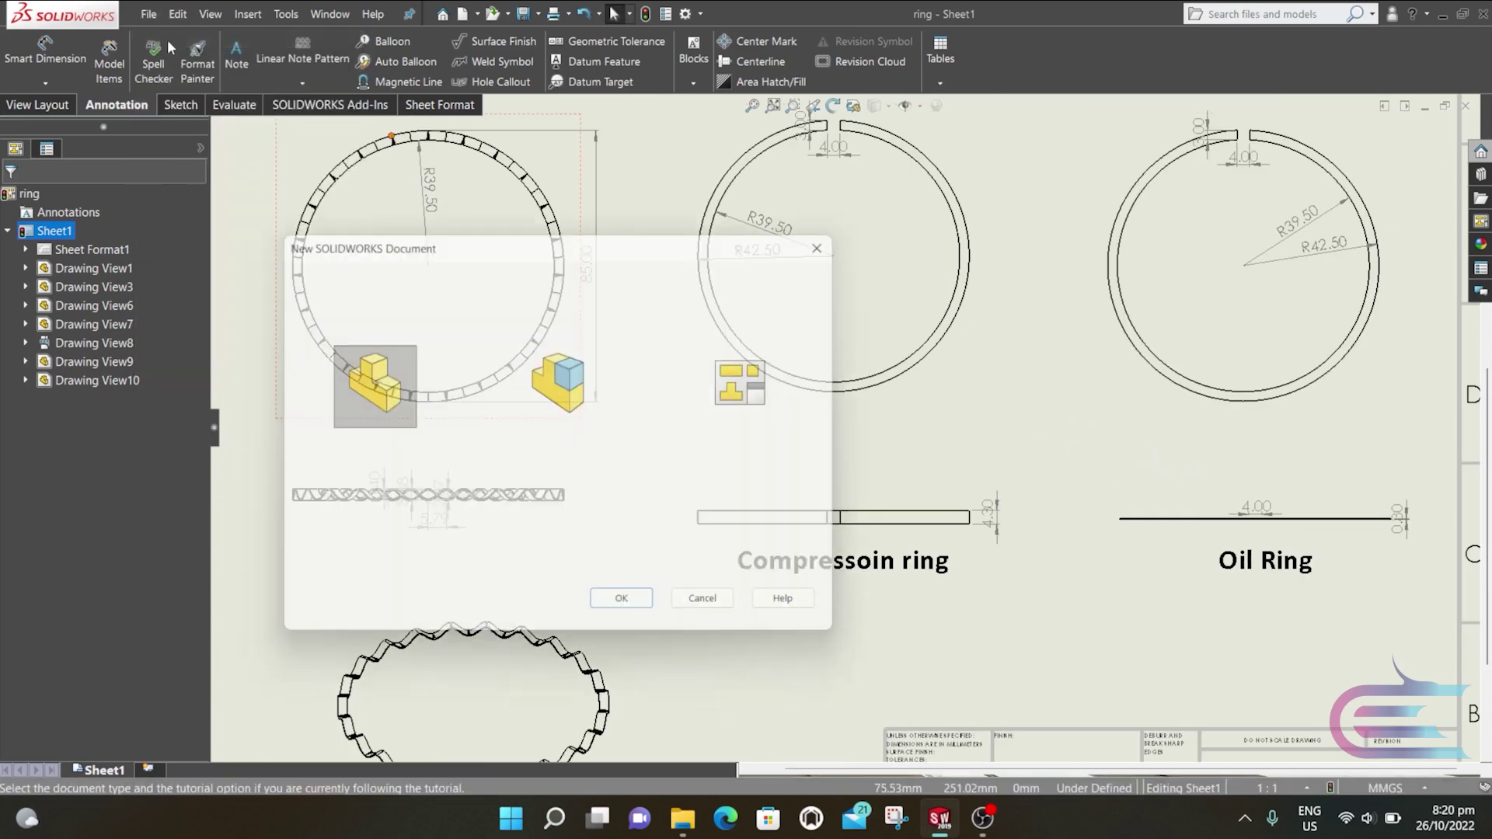
Step: Create a new part and draw two concentric circles at the origin on the Top Plane
{"action": "left_click", "coordinate": [629, 611]}
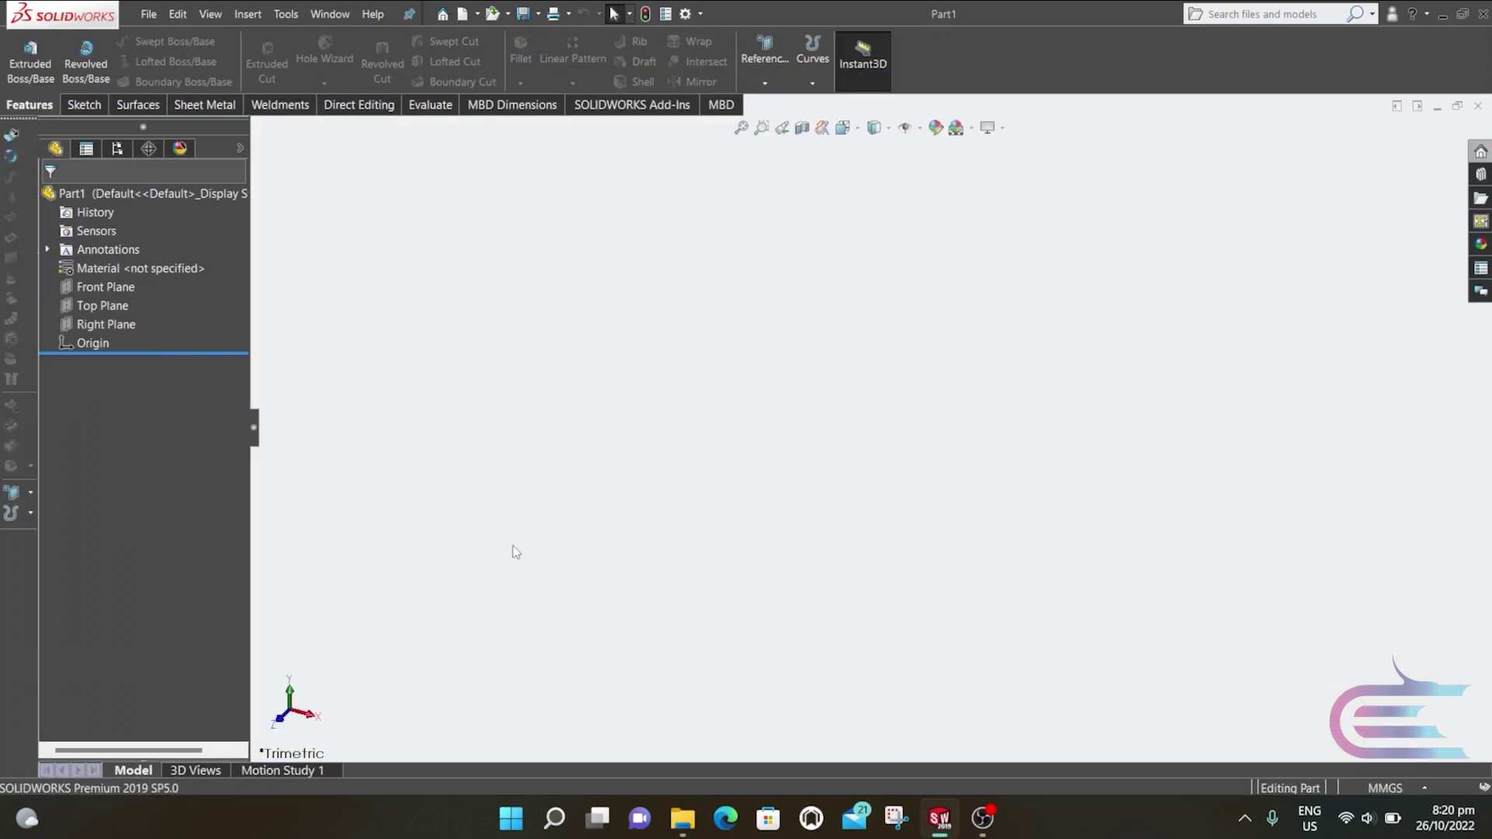
{"action": "right_click", "coordinate": [108, 305]}
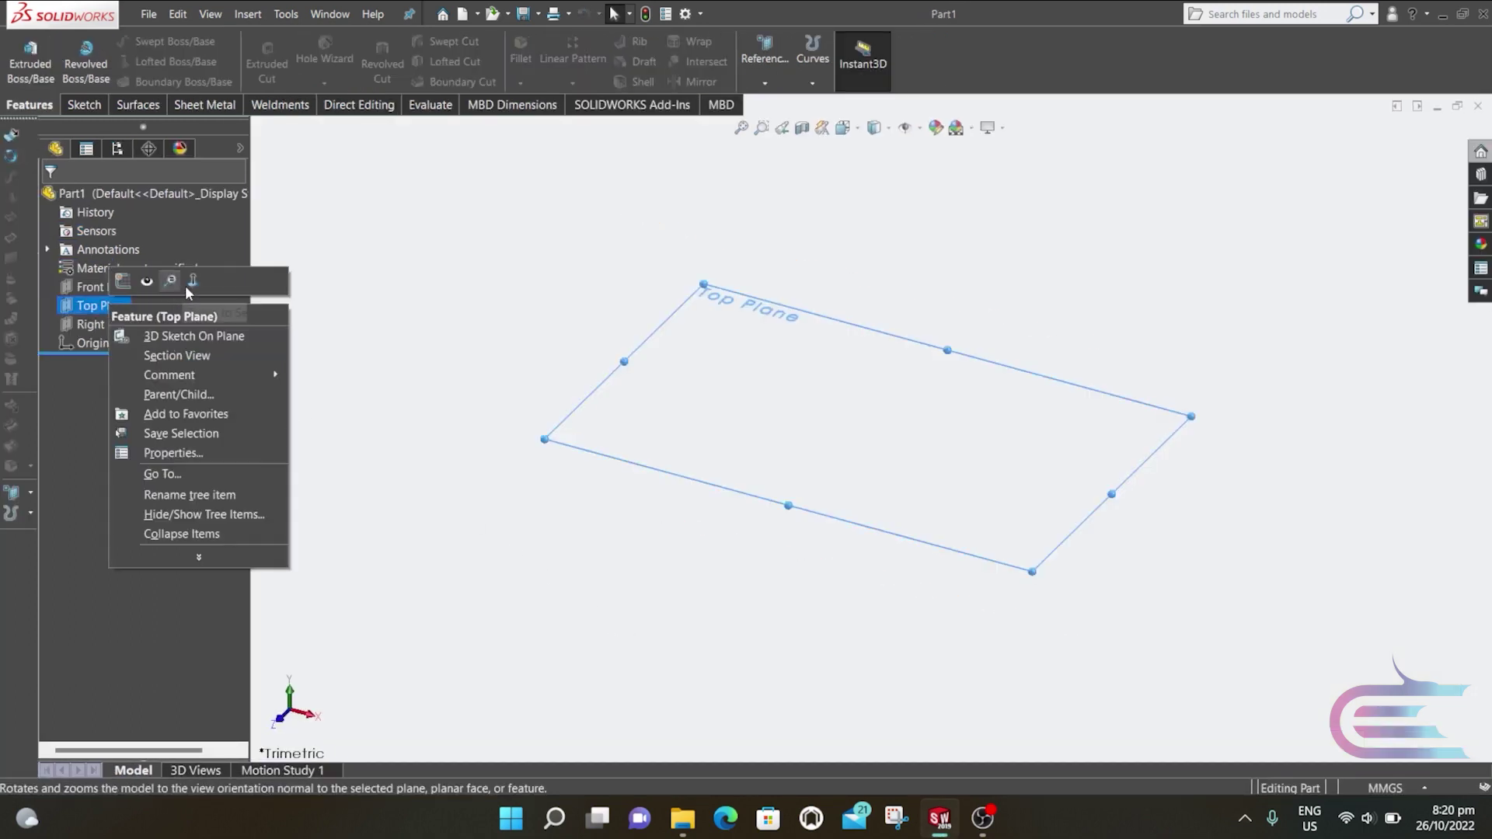
{"action": "left_click", "coordinate": [180, 288]}
{"action": "right_click", "coordinate": [117, 306]}
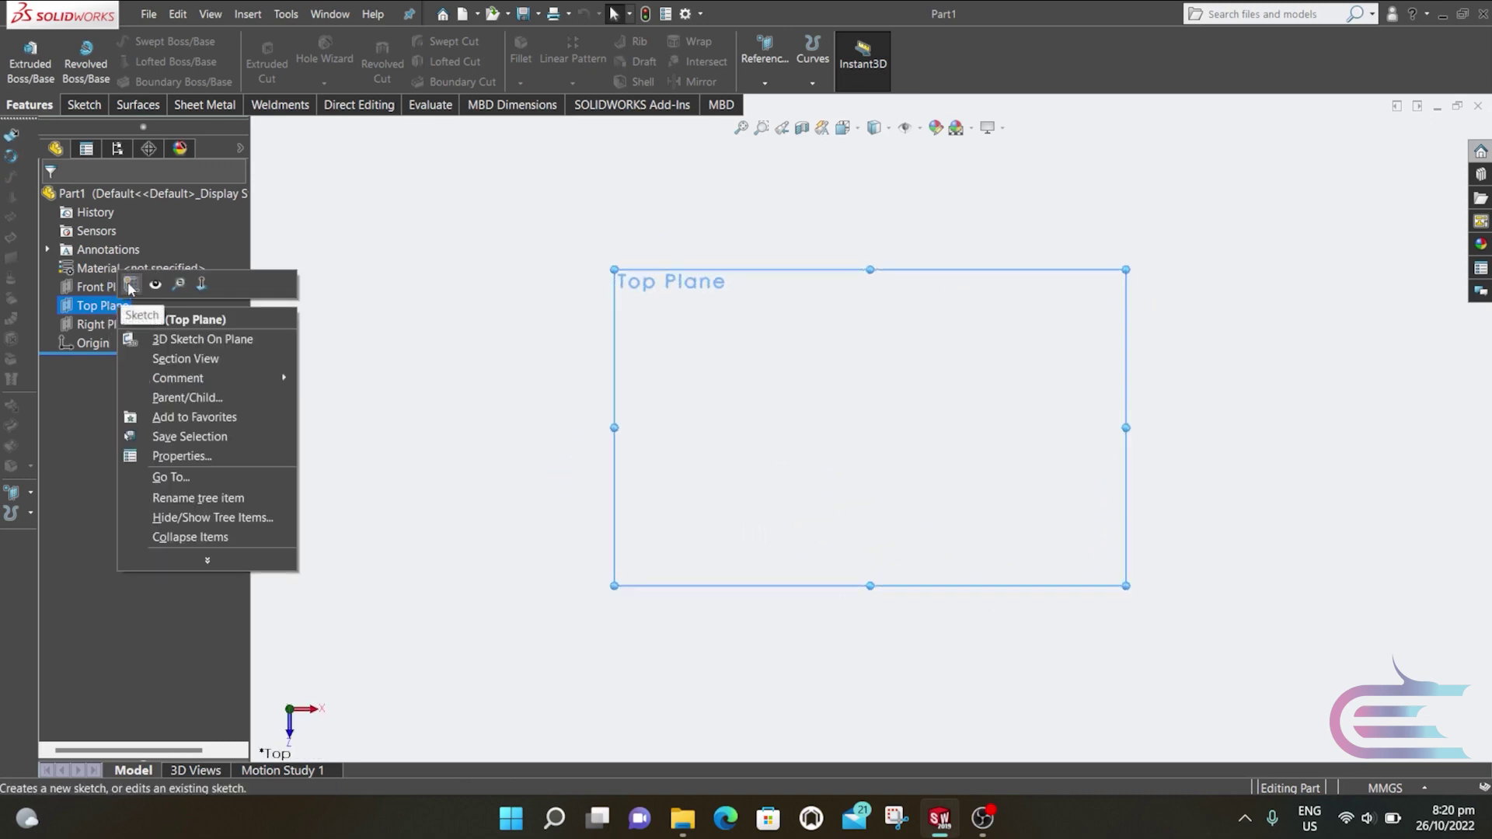
{"action": "left_click", "coordinate": [117, 292]}
{"action": "left_click", "coordinate": [175, 41]}
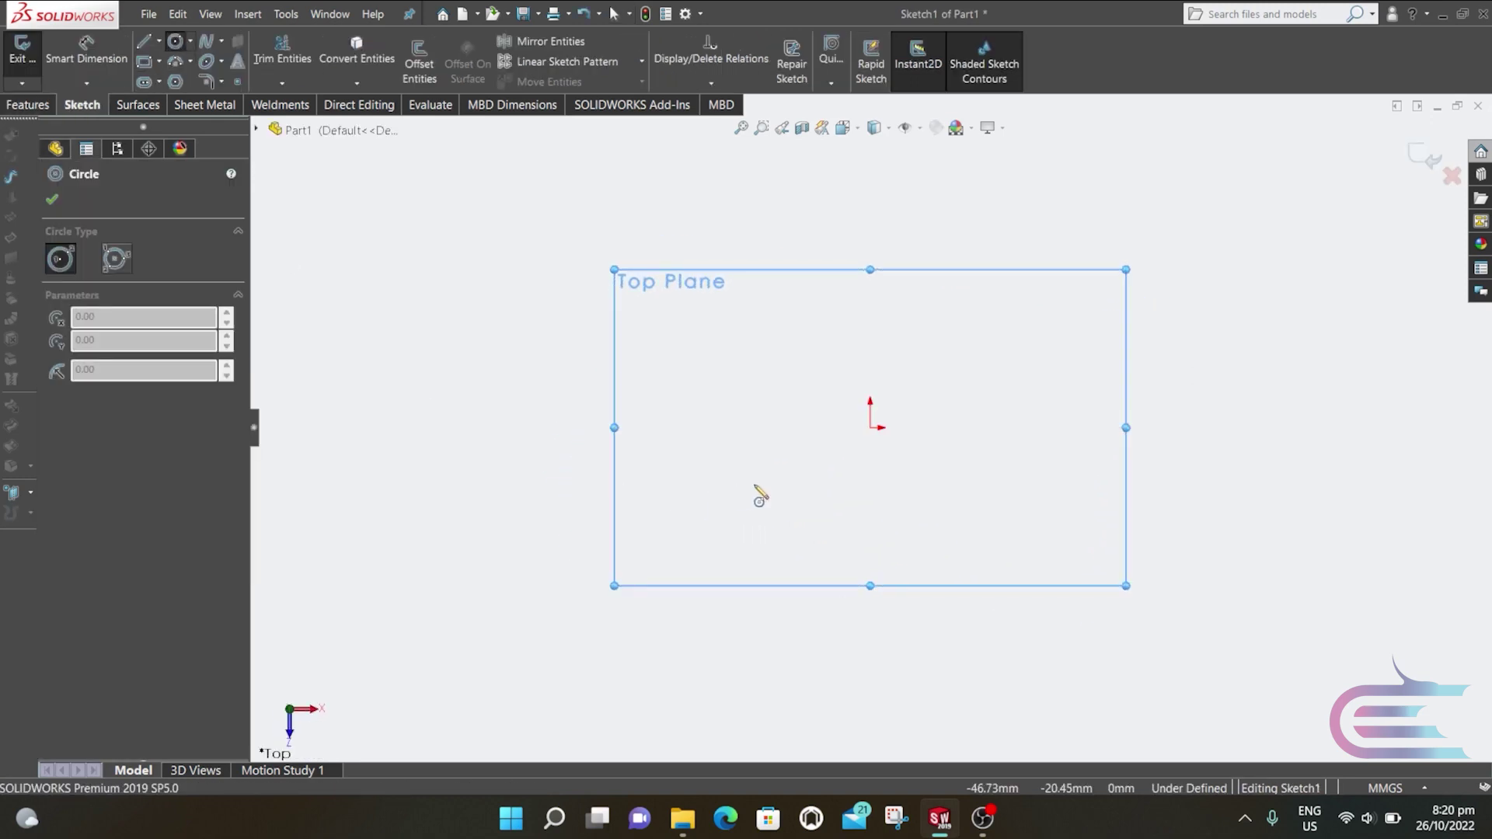
{"action": "left_click", "coordinate": [870, 429]}
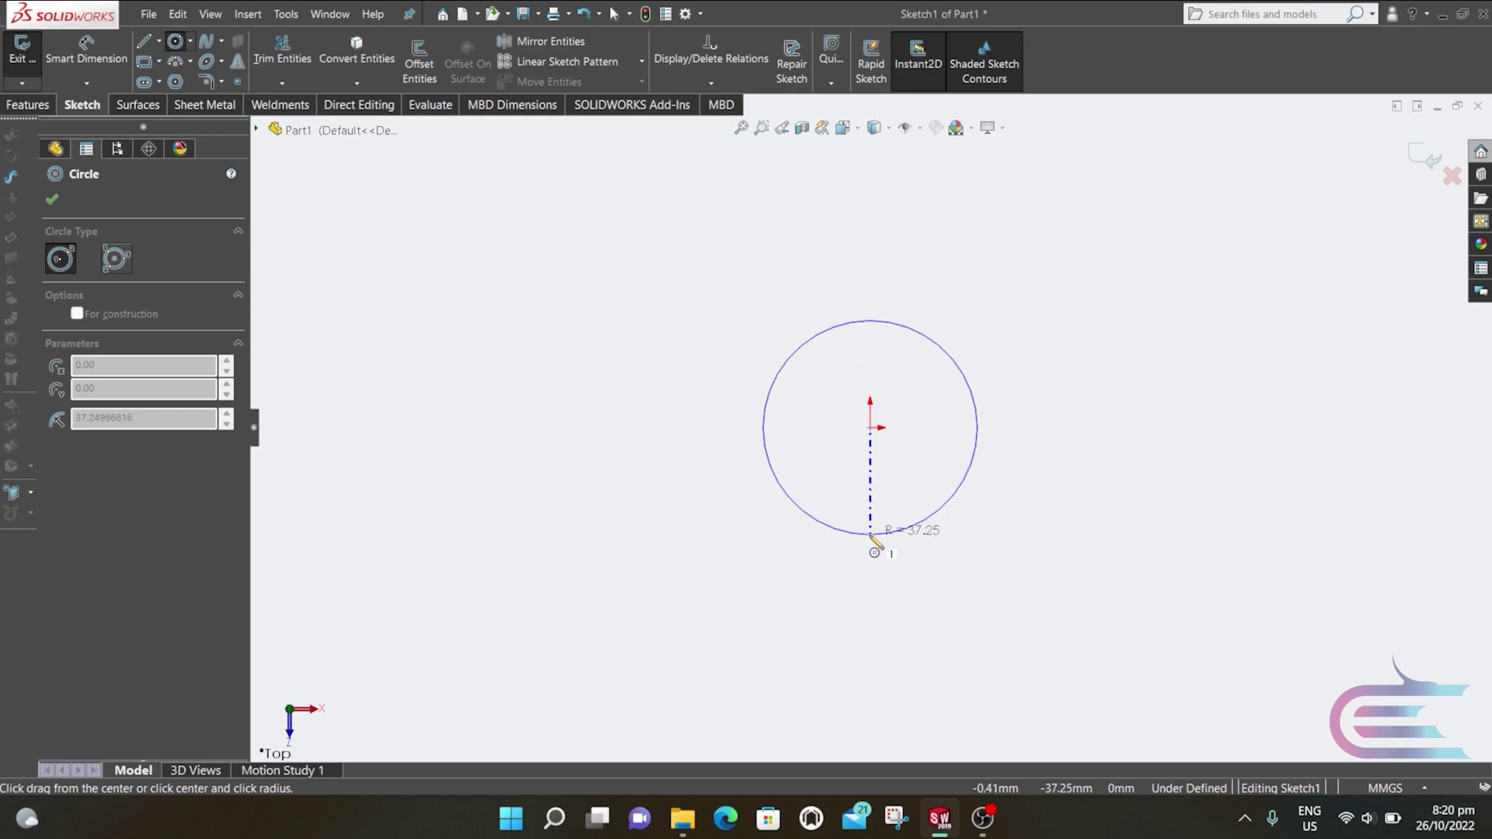
{"action": "left_click", "coordinate": [871, 537]}
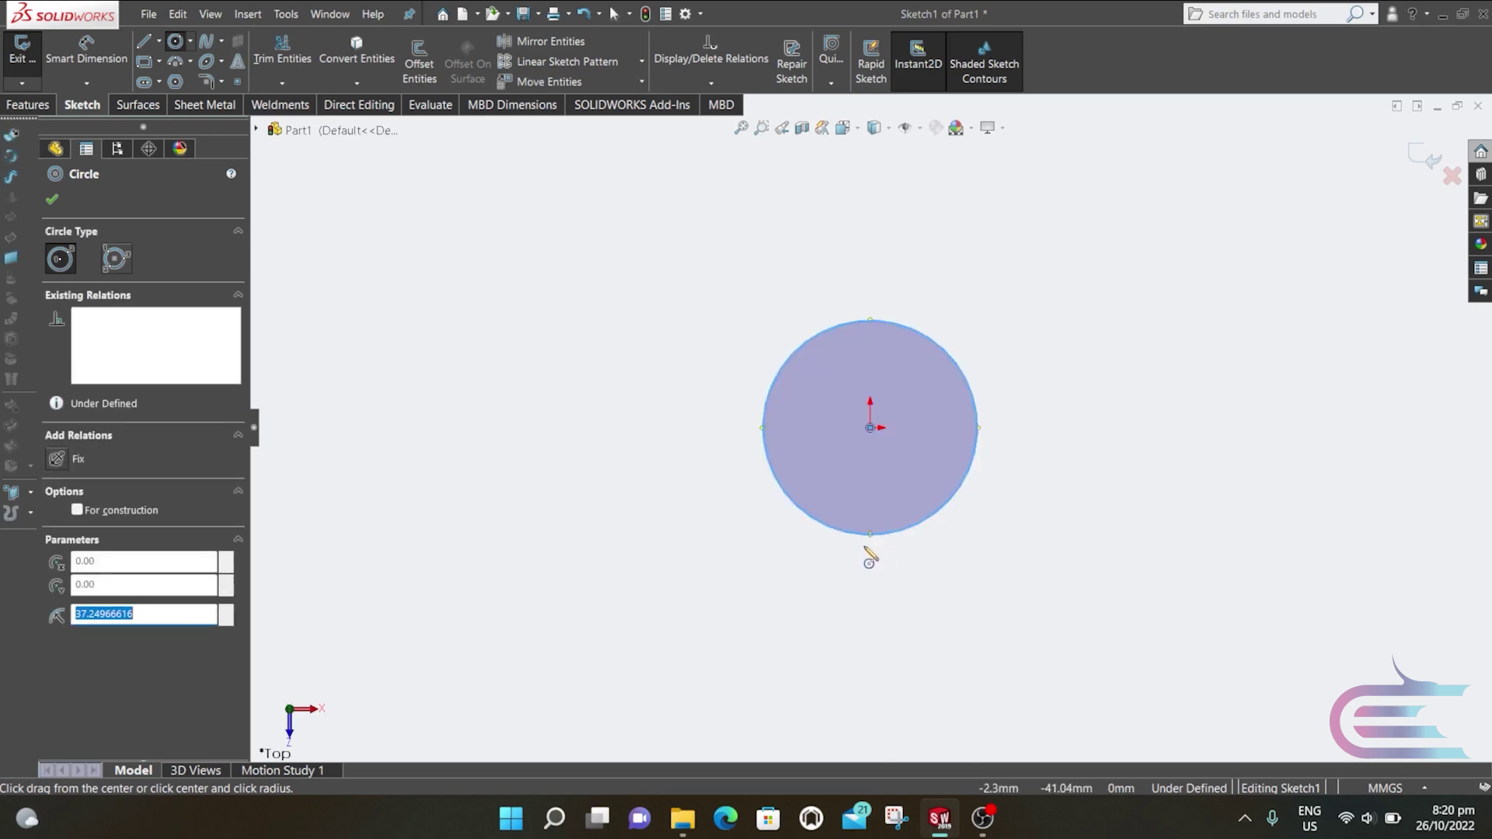
{"action": "left_click", "coordinate": [871, 428]}
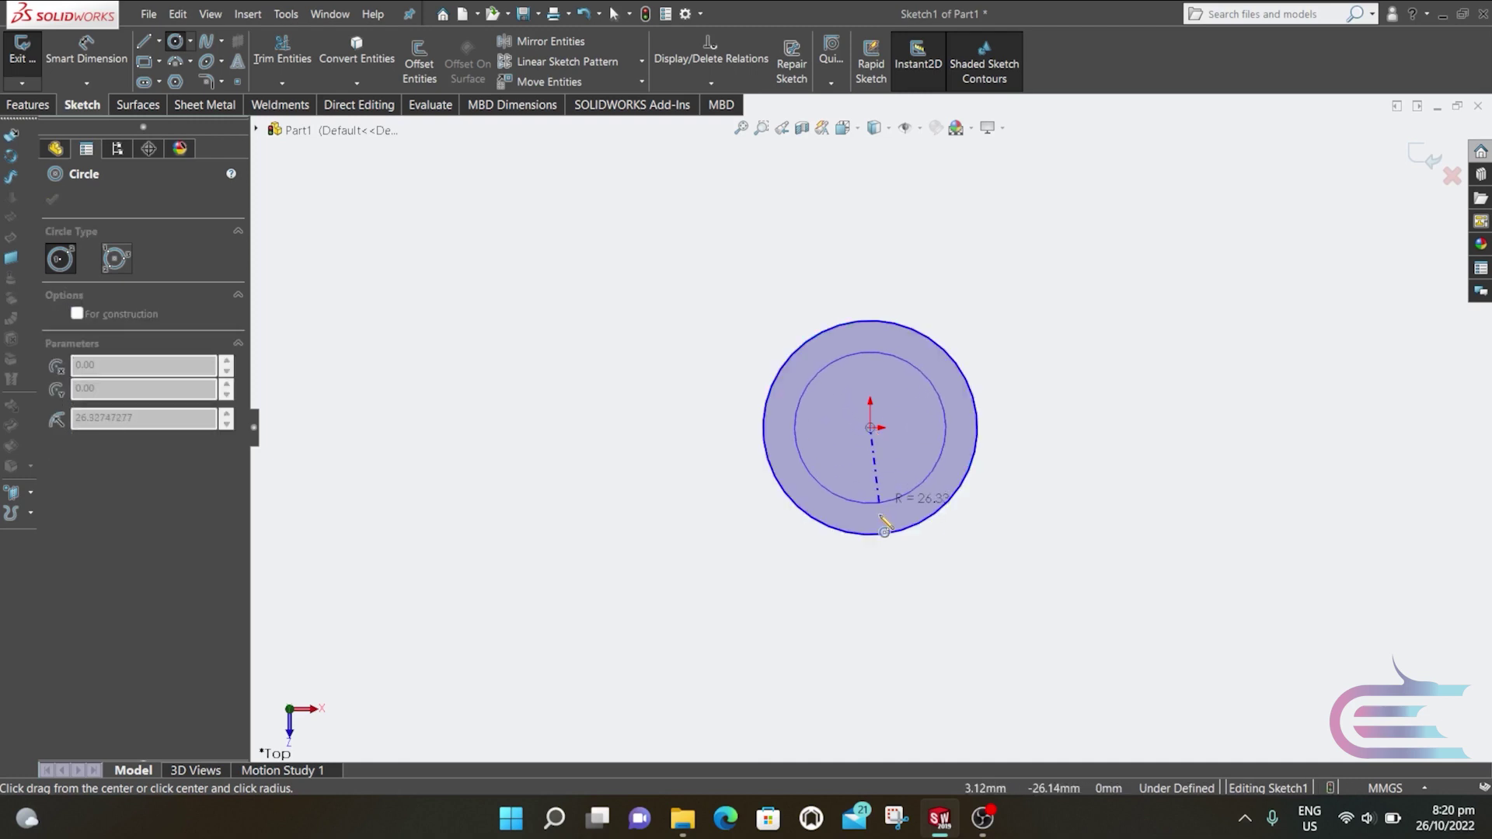
{"action": "left_click", "coordinate": [872, 560]}
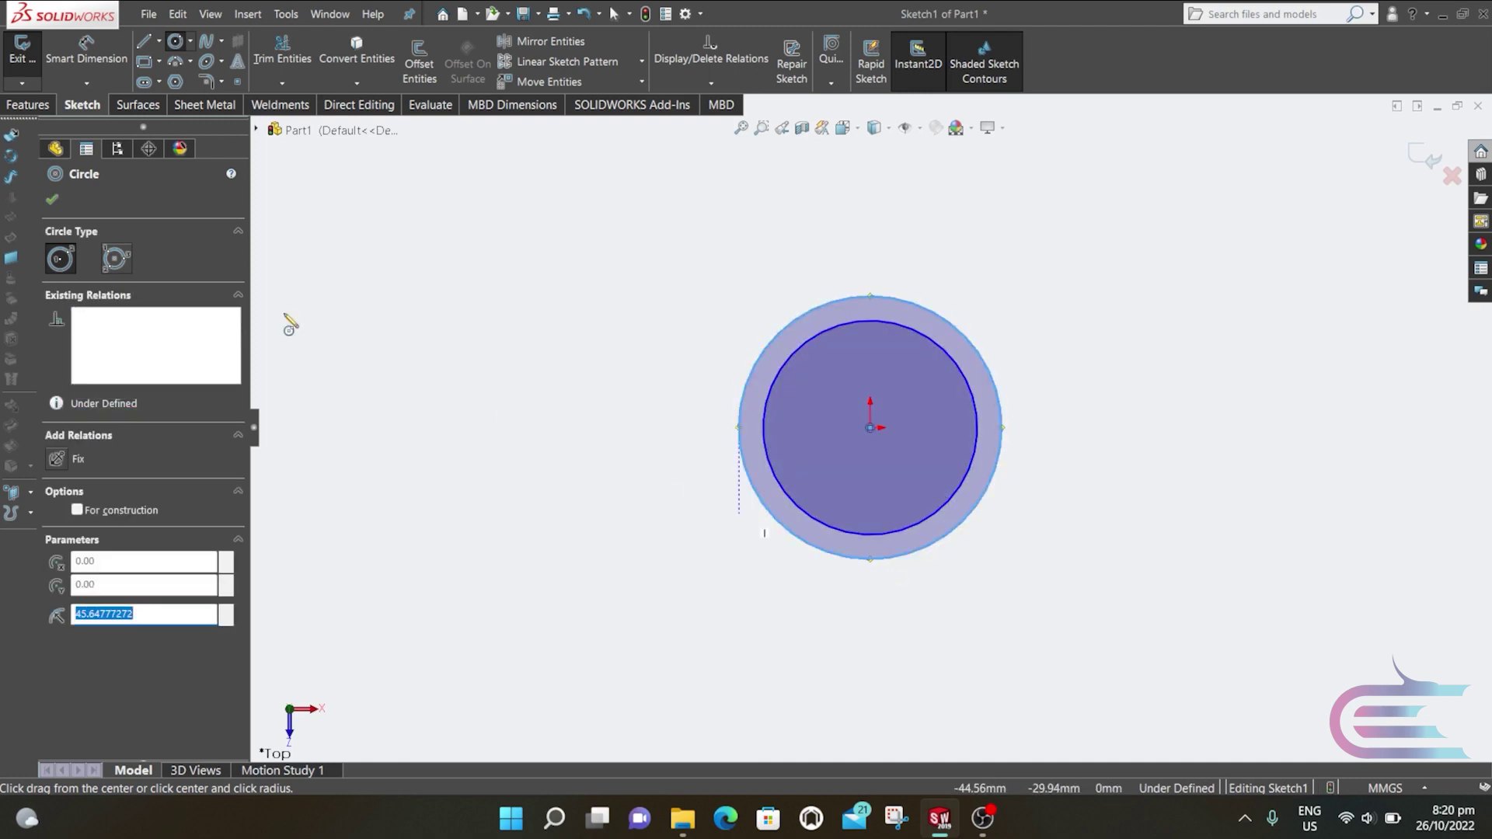
{"action": "key", "text": "Escape"}
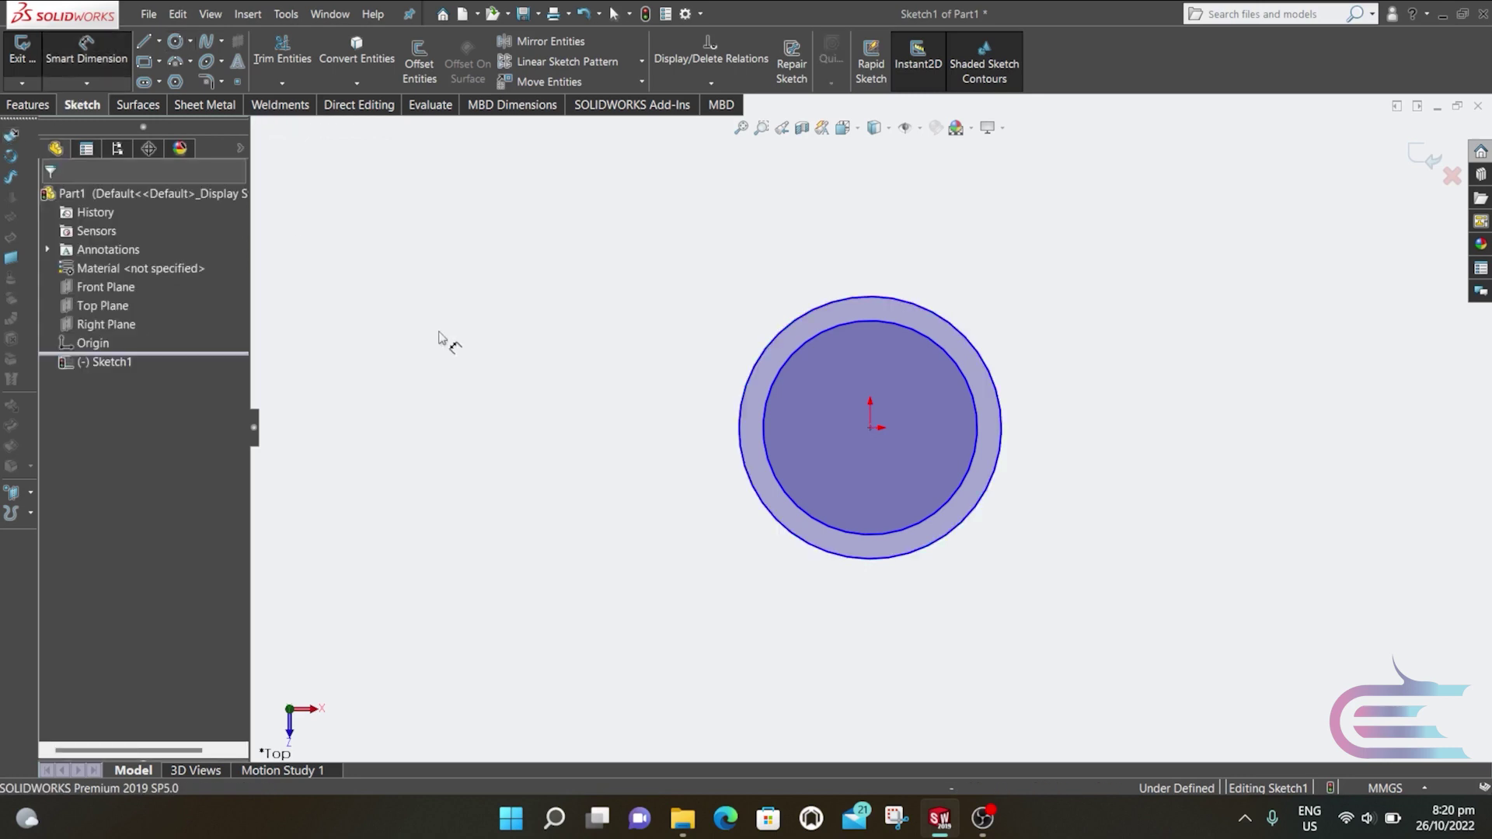
Step: Dimension the inner circle Ø79 and the outer circle Ø85
{"action": "left_click", "coordinate": [978, 422]}
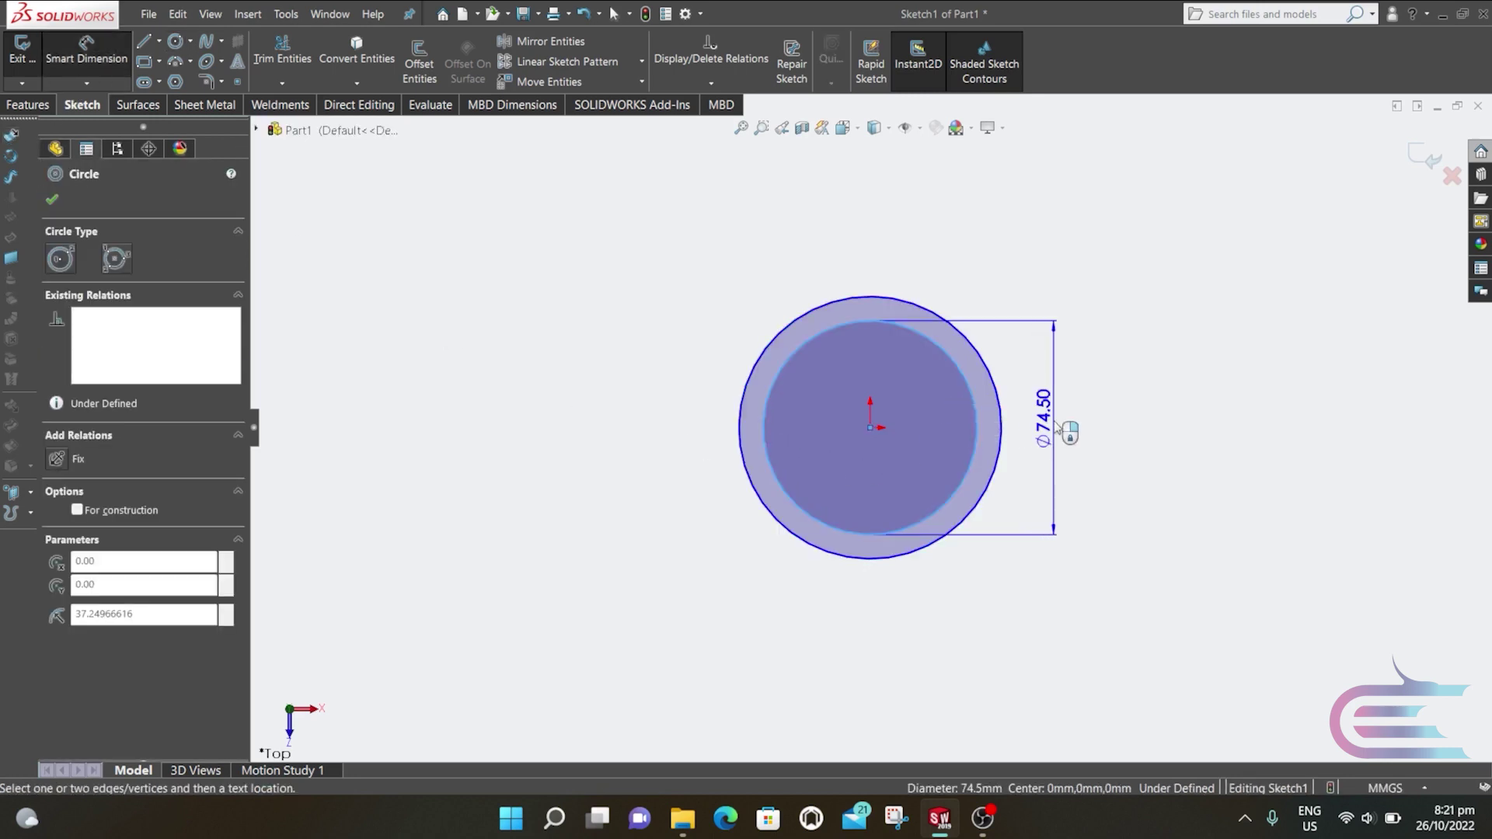
{"action": "left_click", "coordinate": [1059, 427]}
{"action": "type", "text": "79"}
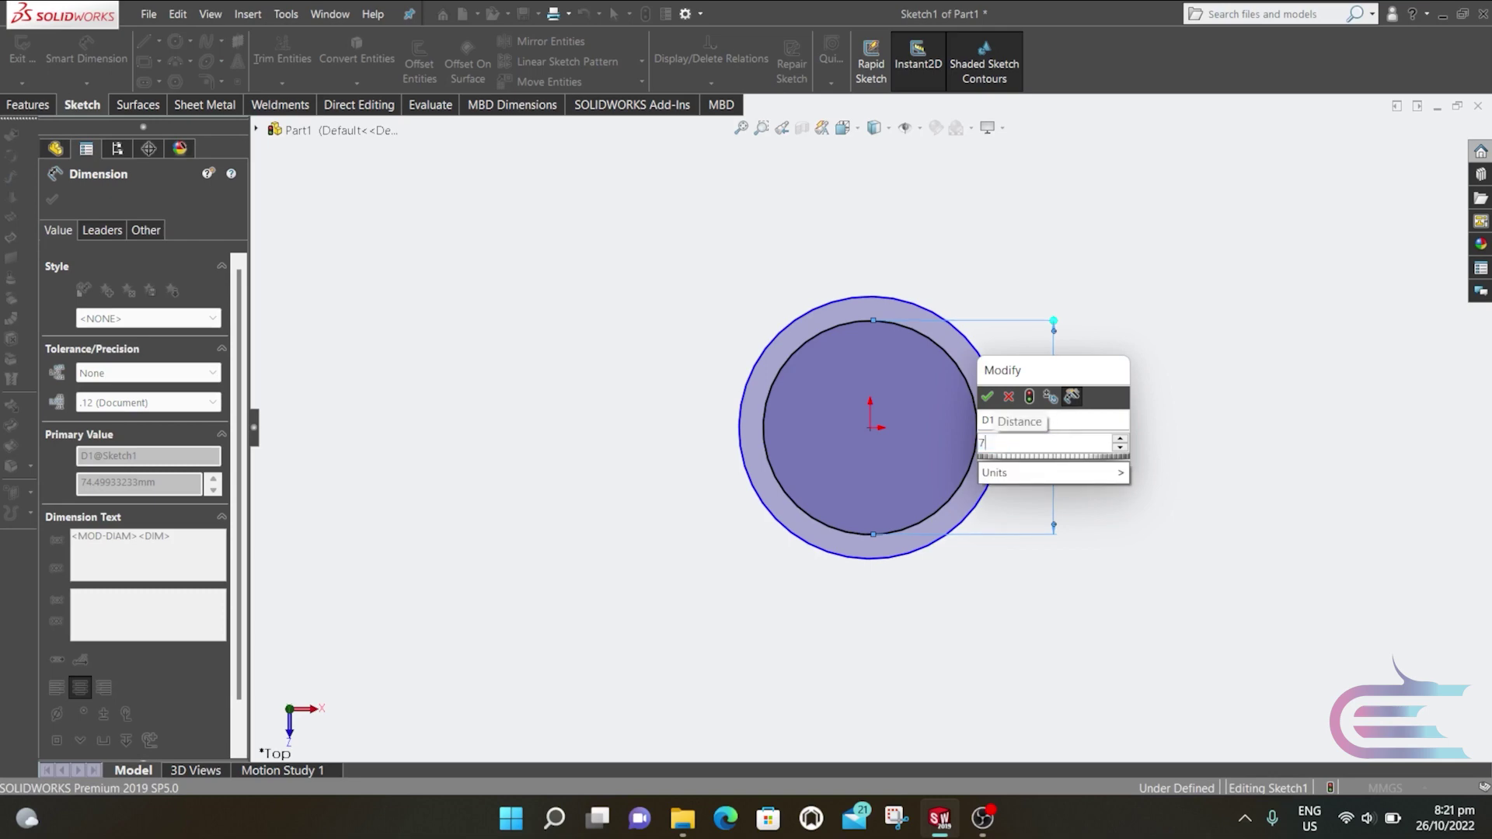
{"action": "left_click", "coordinate": [987, 397]}
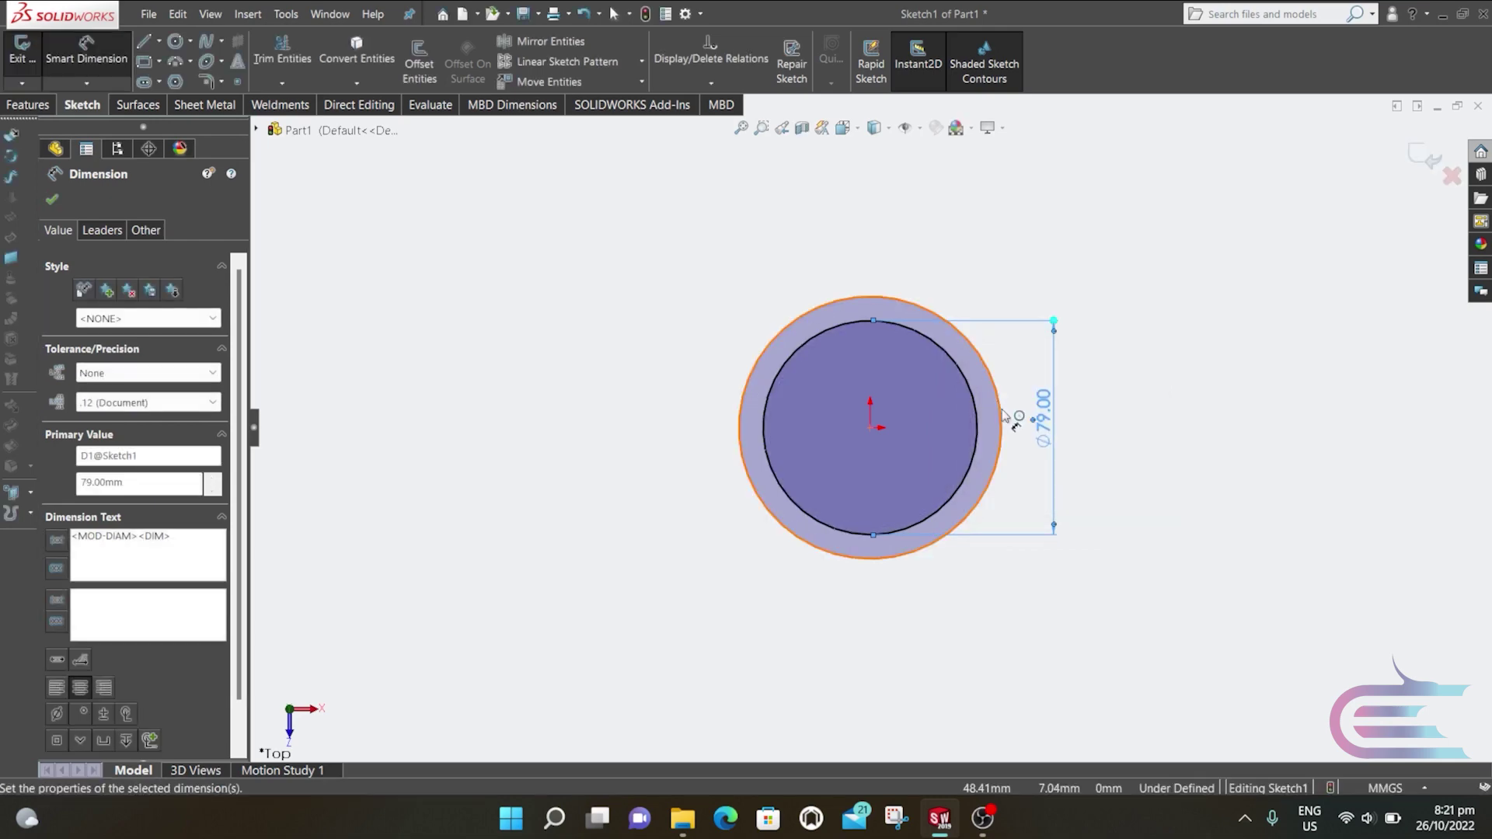
{"action": "left_click", "coordinate": [1010, 420]}
{"action": "left_click", "coordinate": [1085, 416]}
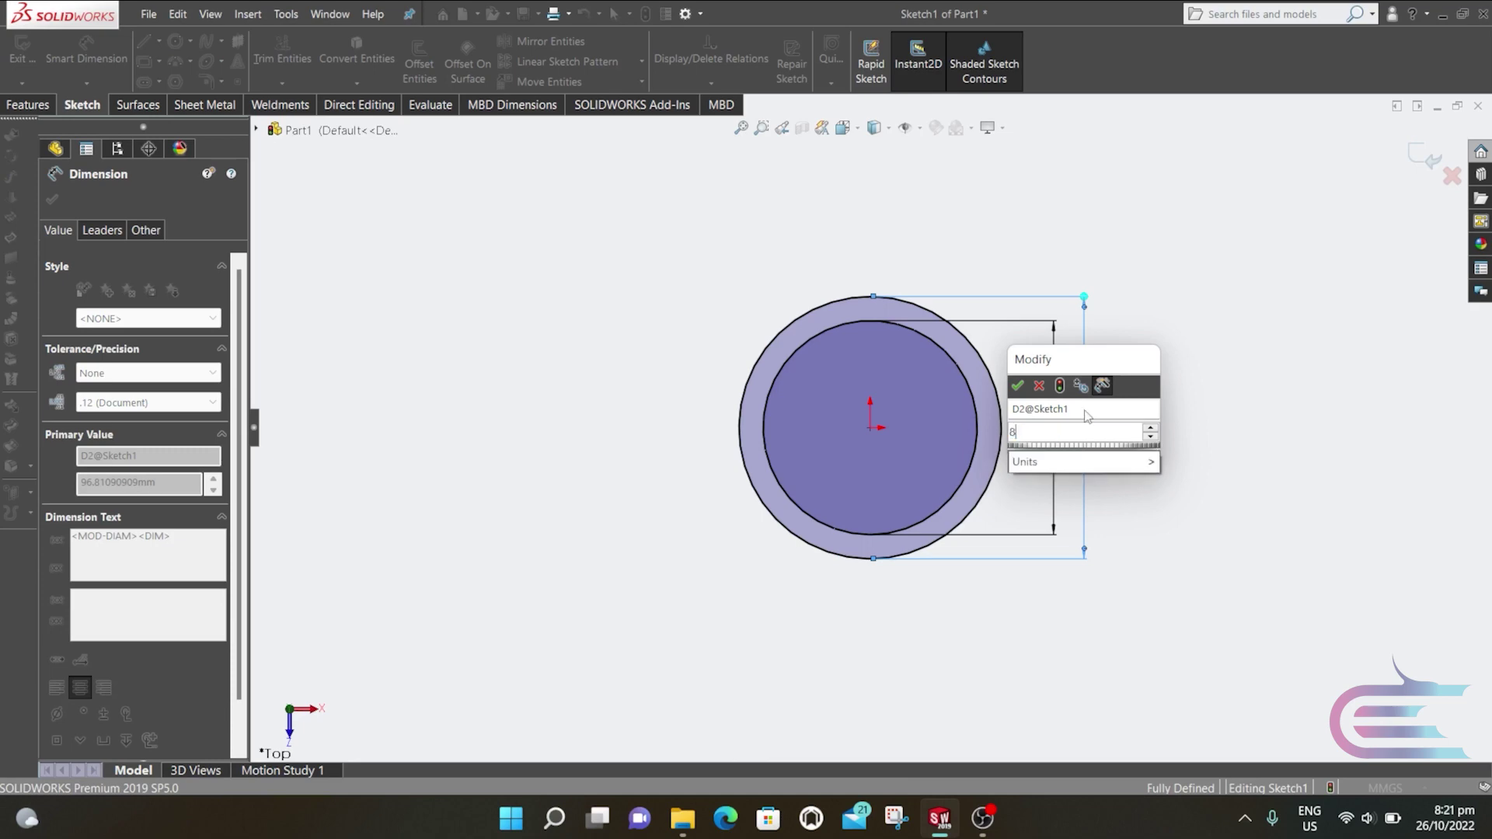
{"action": "key", "text": "Escape"}
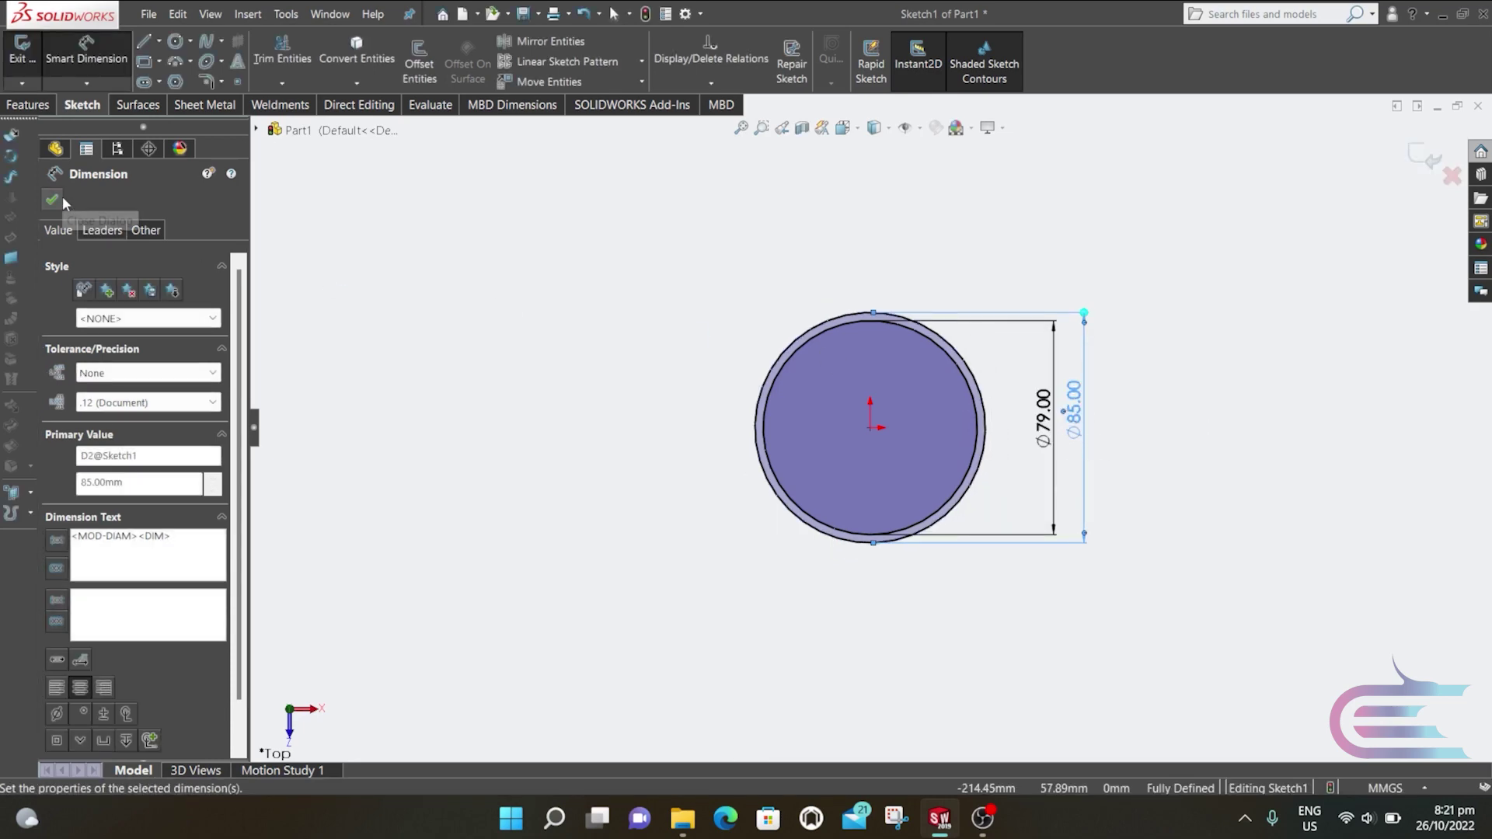
{"action": "left_click", "coordinate": [28, 104]}
Step: Extrude the two-circle sketch 4.3 mm blind into a flat solid ring
{"action": "left_click", "coordinate": [31, 70]}
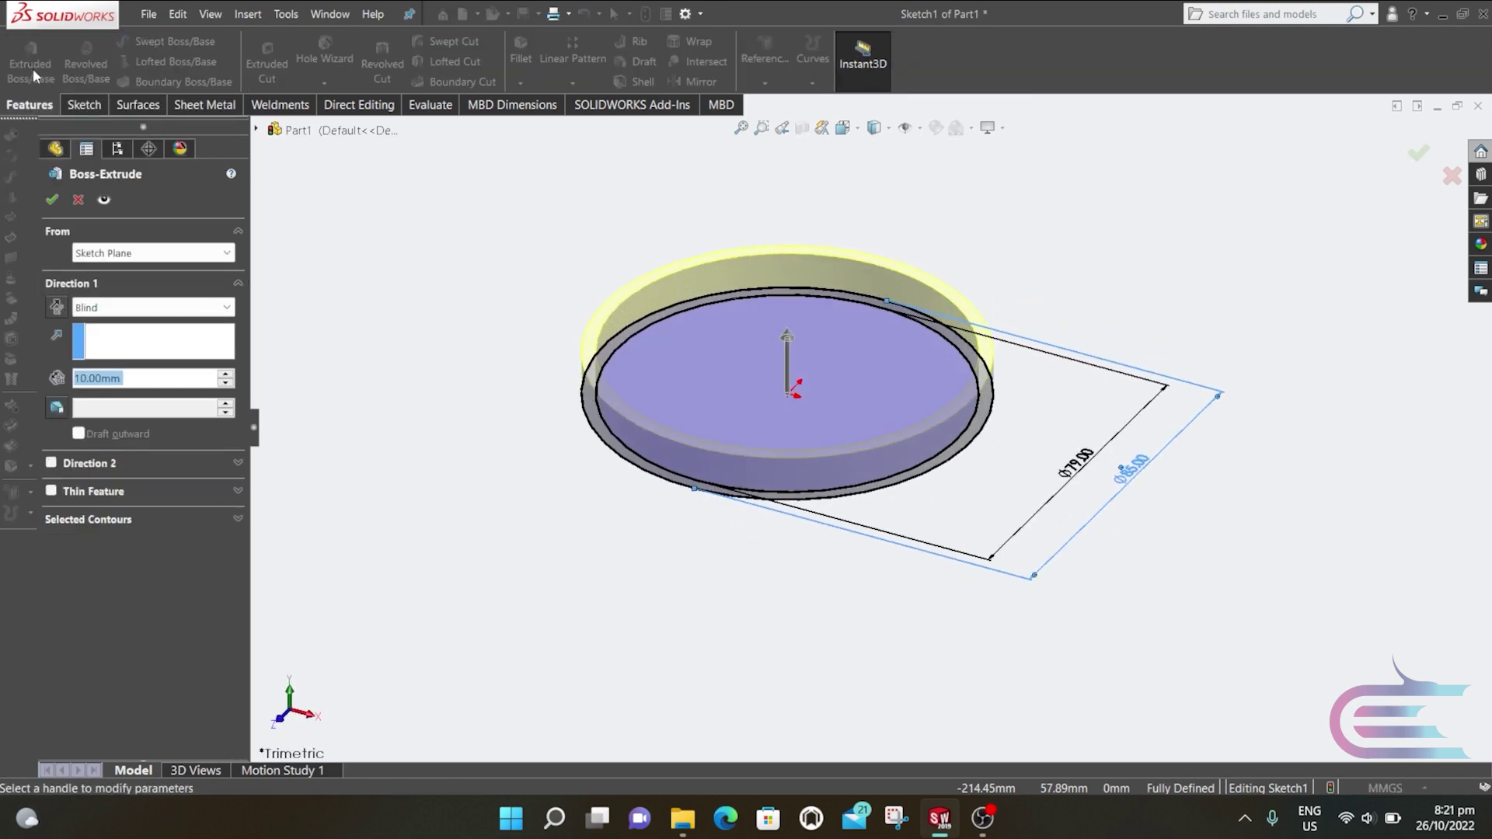
{"action": "type", "text": "4"}
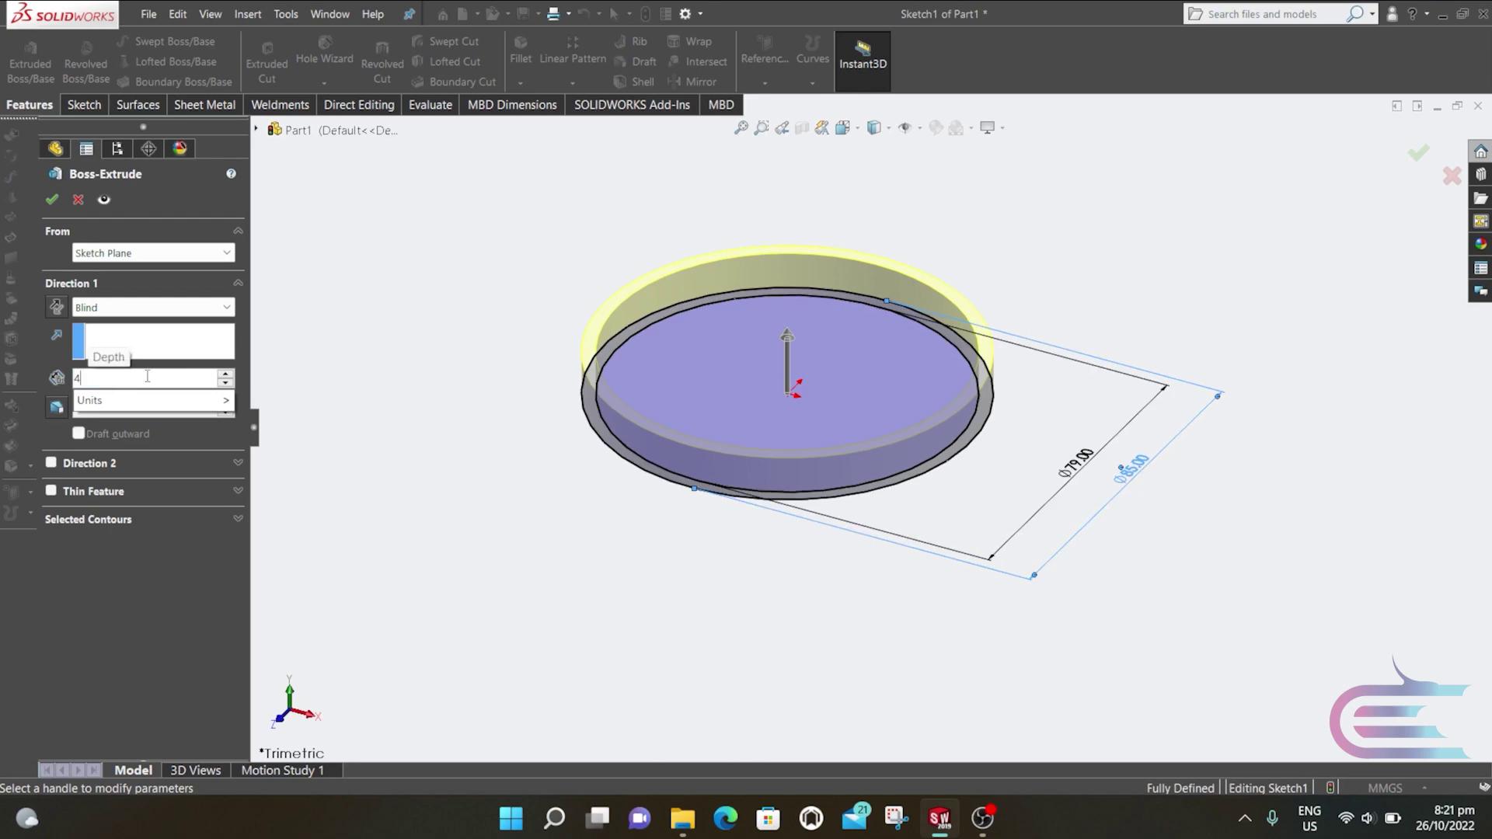
{"action": "type", "text": ".3"}
{"action": "left_click", "coordinate": [51, 201]}
{"action": "left_click", "coordinate": [52, 200]}
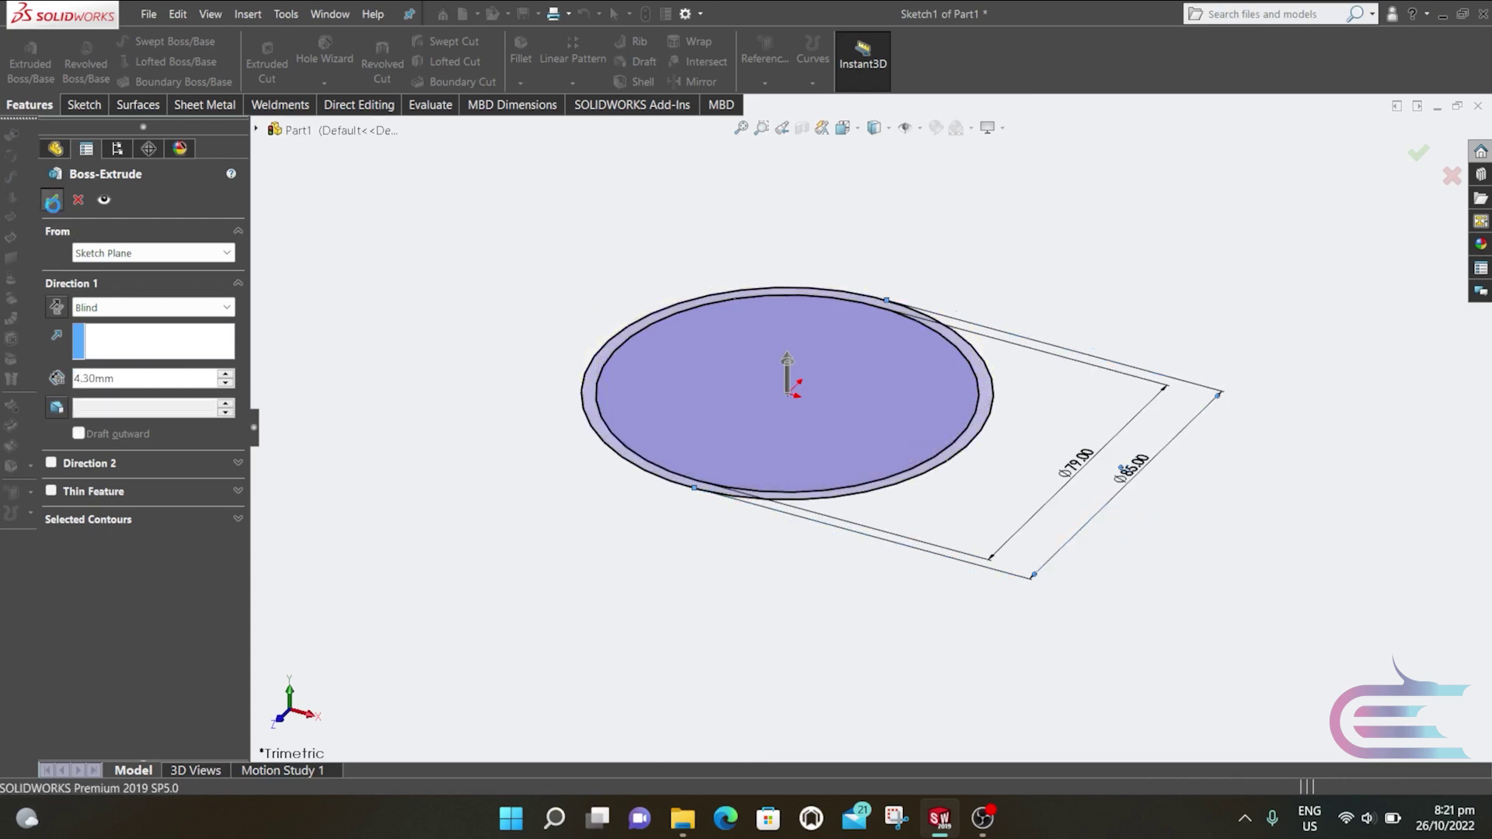
{"action": "left_click", "coordinate": [368, 389]}
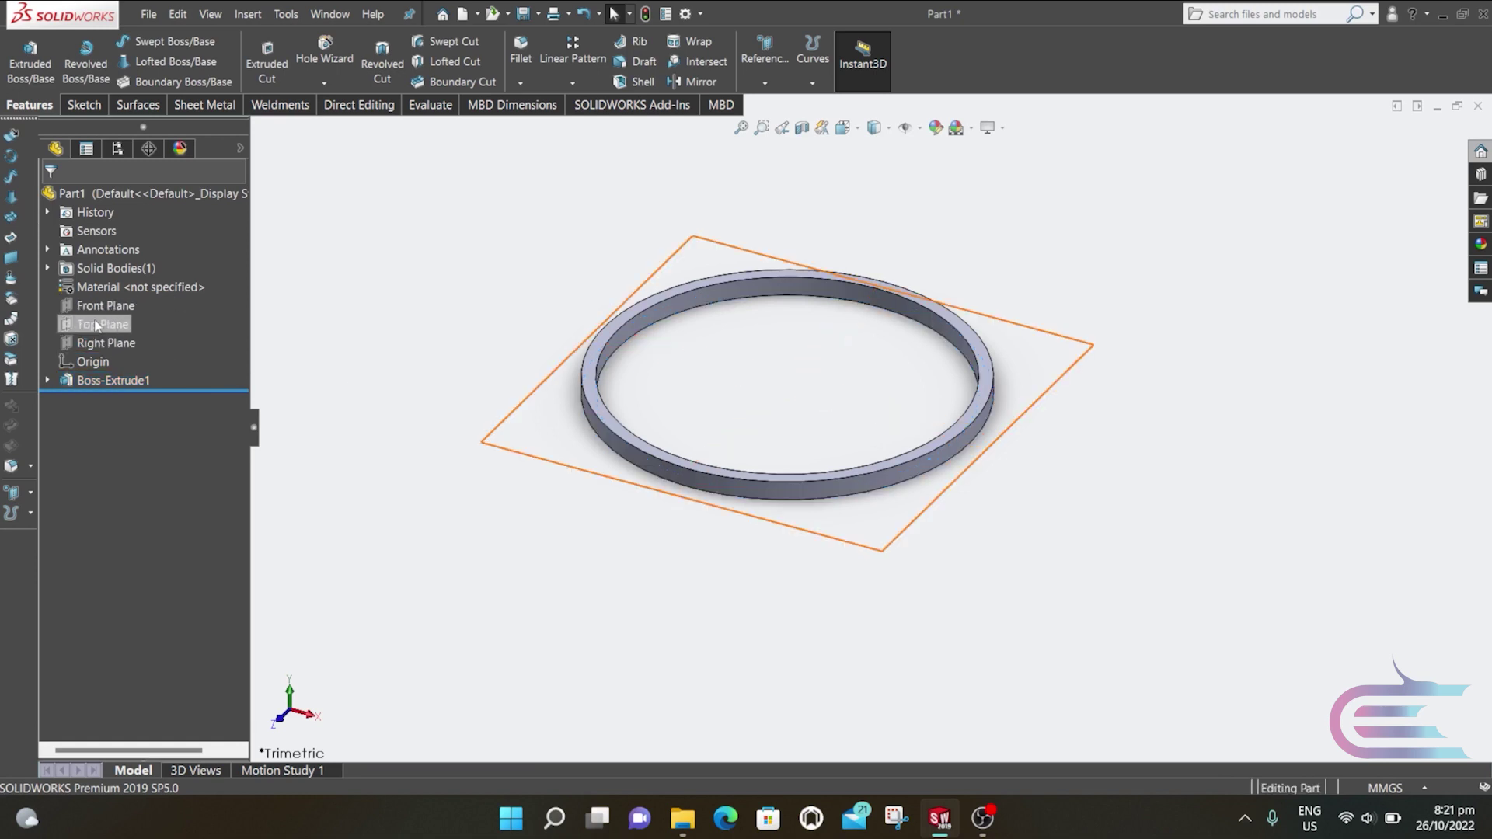
{"action": "right_click", "coordinate": [95, 325]}
Step: Start a sketch on the Top Plane and draw a small rectangle across the ring band
{"action": "left_click", "coordinate": [181, 292]}
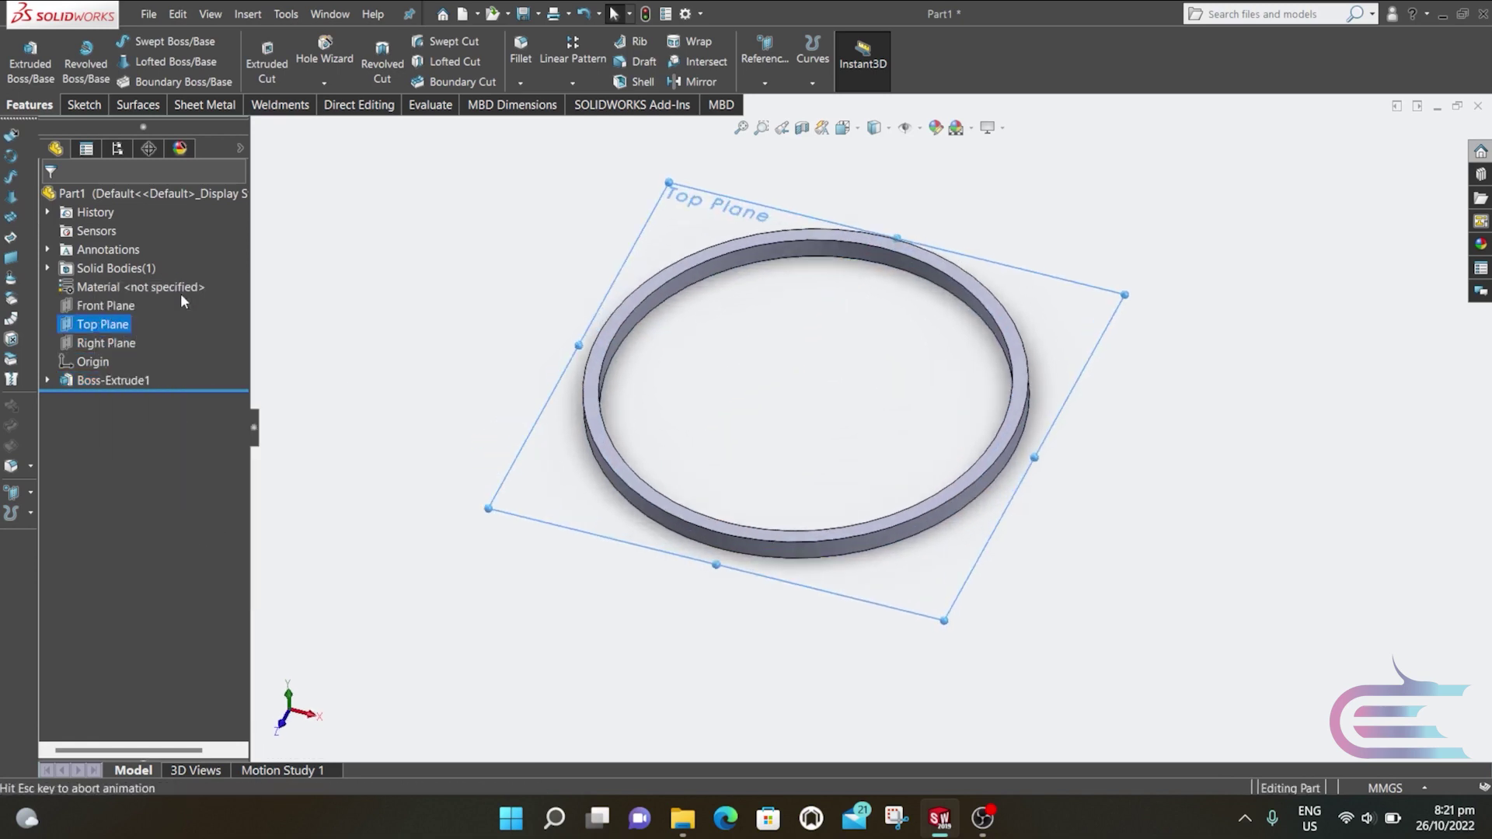
{"action": "right_click", "coordinate": [120, 324]}
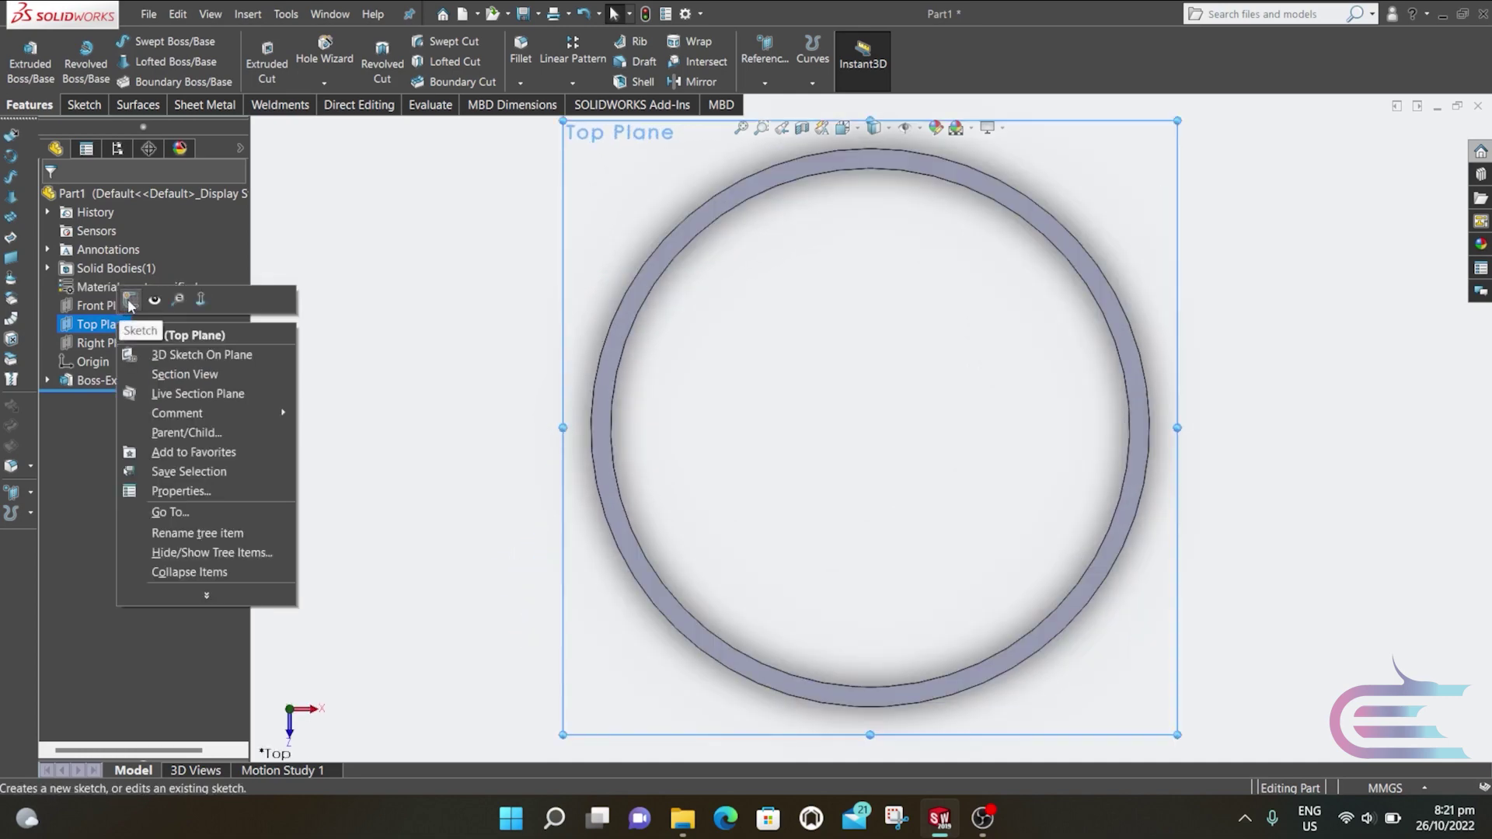
{"action": "left_click", "coordinate": [129, 311]}
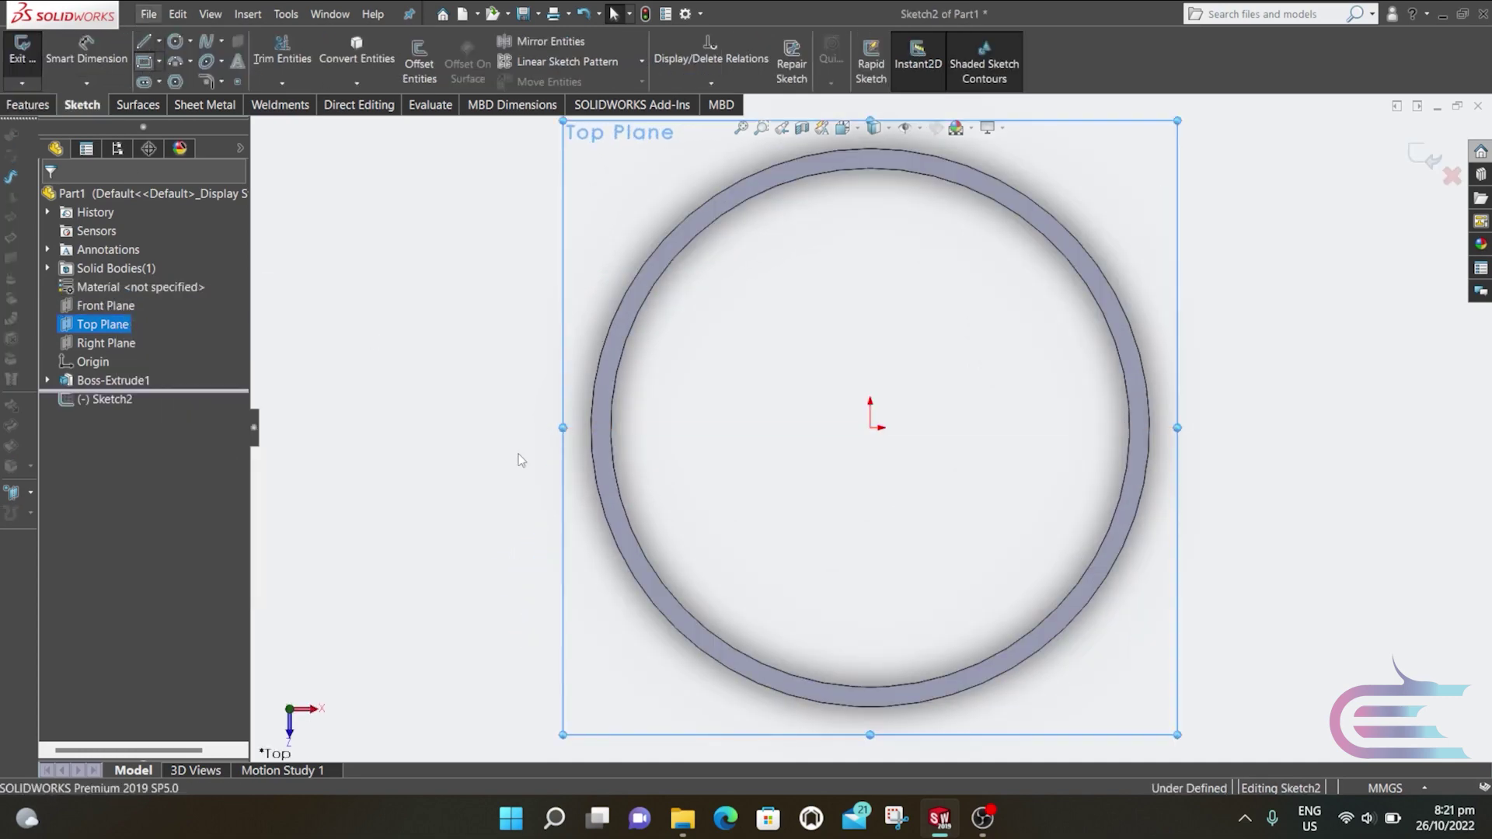
{"action": "left_click", "coordinate": [144, 61]}
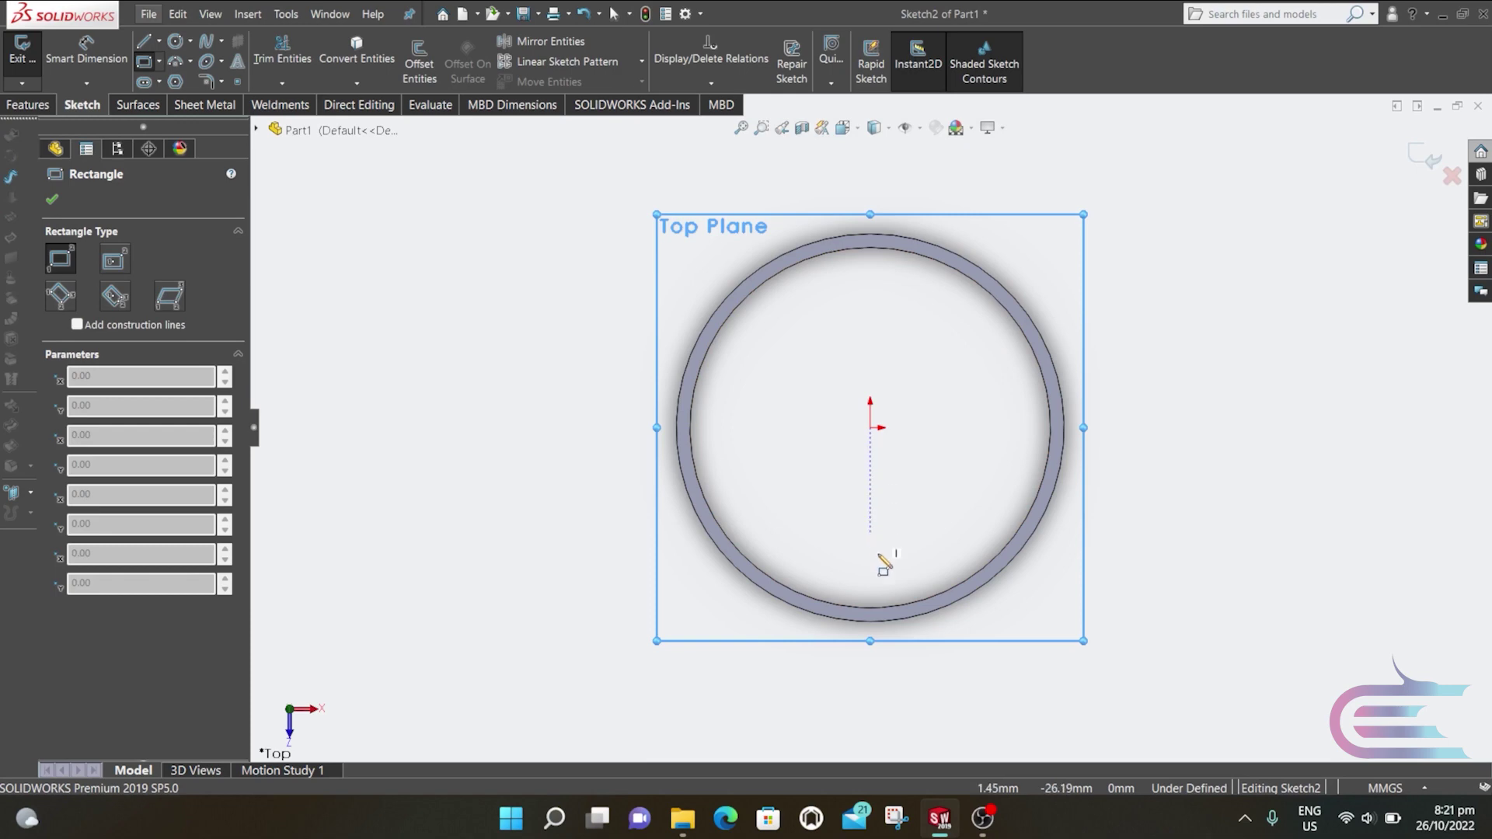
{"action": "left_click", "coordinate": [865, 595]}
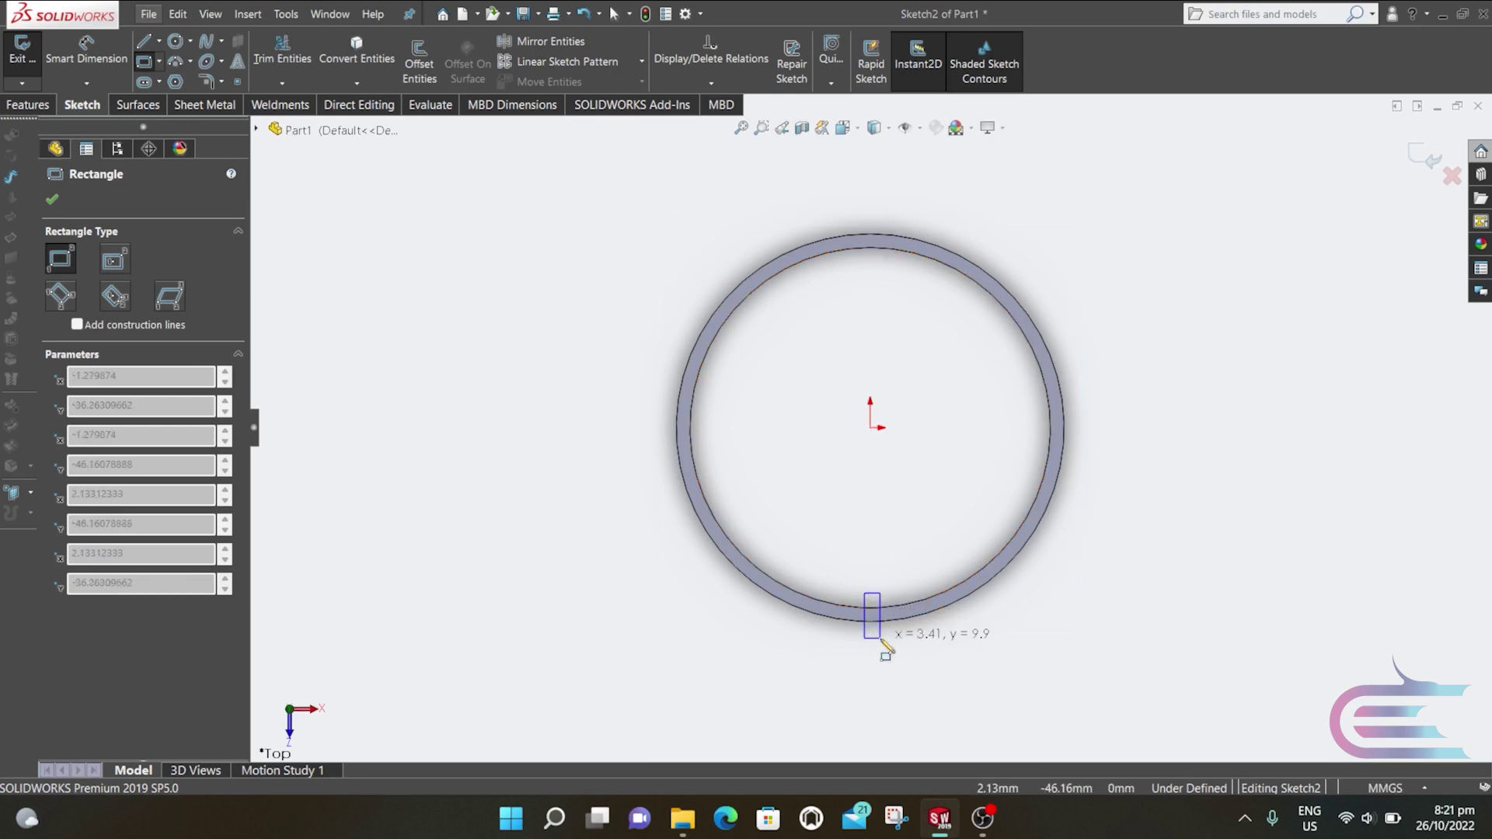
{"action": "left_click", "coordinate": [880, 639]}
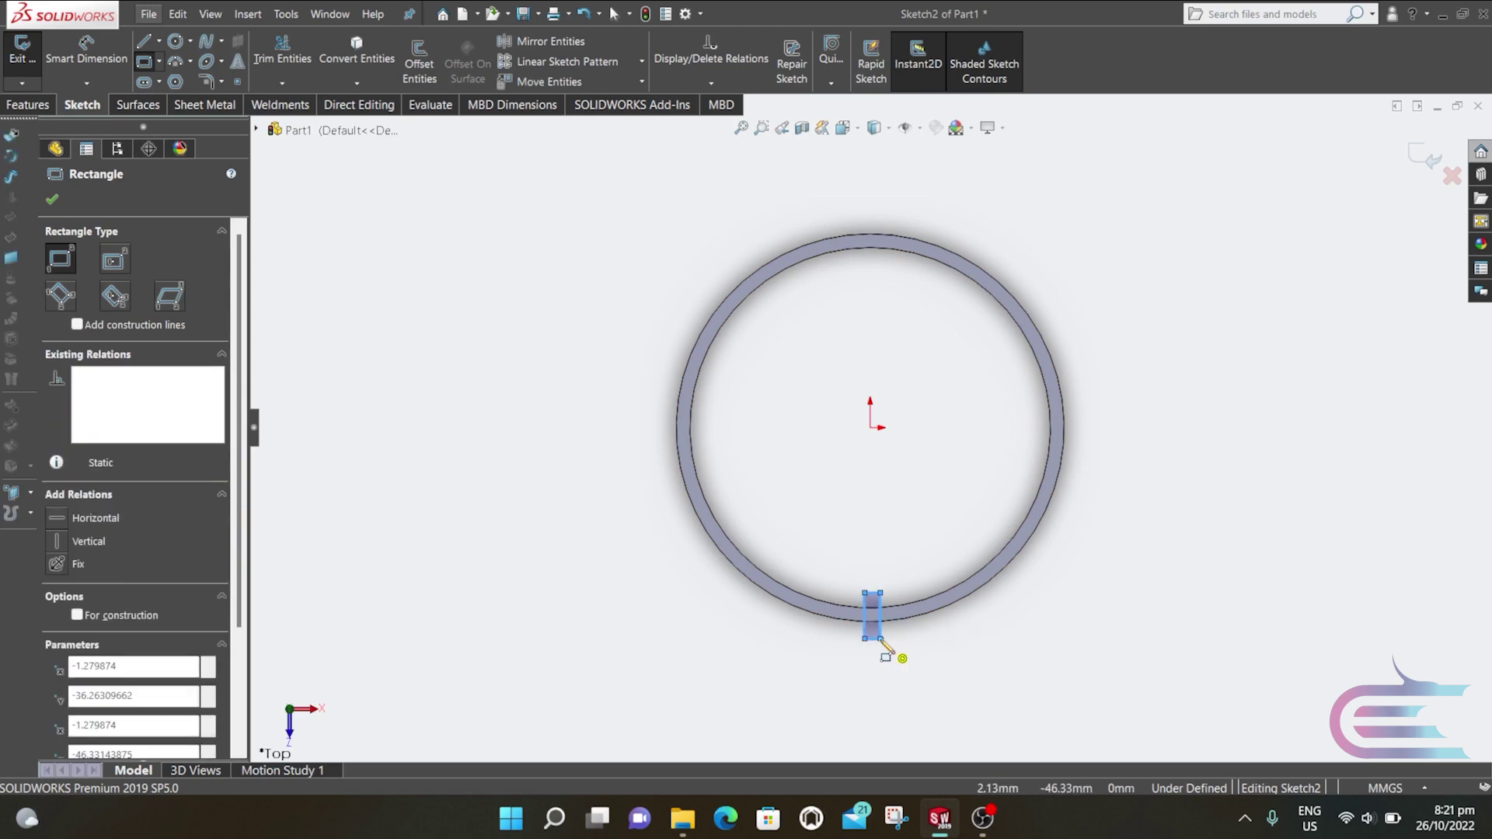
{"action": "key", "text": "Escape"}
{"action": "scroll", "coordinate": [875, 611], "scroll_direction": "down", "scroll_amount": 10}
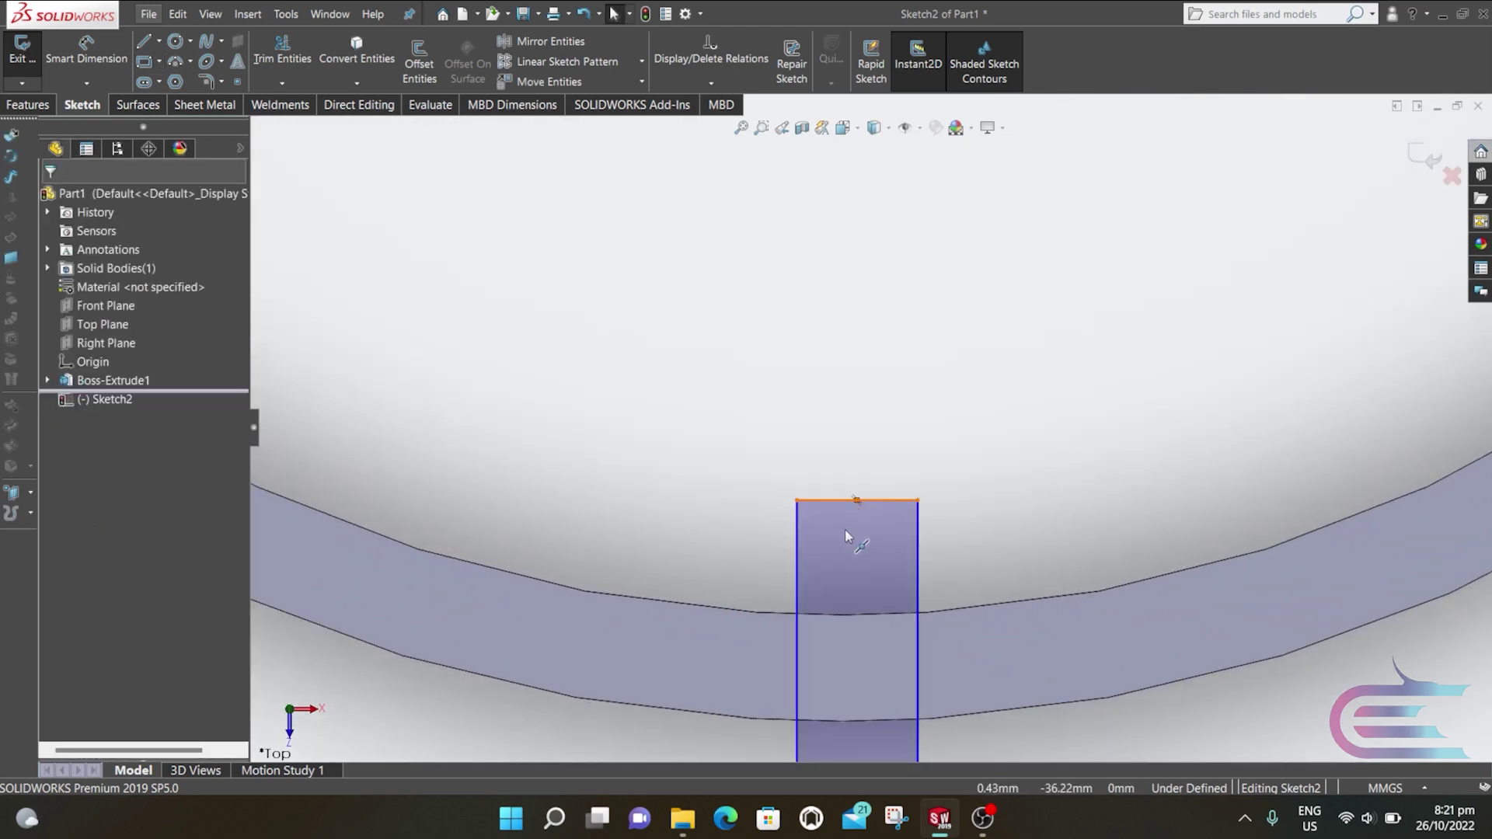
Step: Add a Vertical relation between the rectangle's top point and the origin
{"action": "left_click", "coordinate": [849, 523]}
{"action": "scroll", "coordinate": [855, 373], "scroll_direction": "up", "scroll_amount": 5}
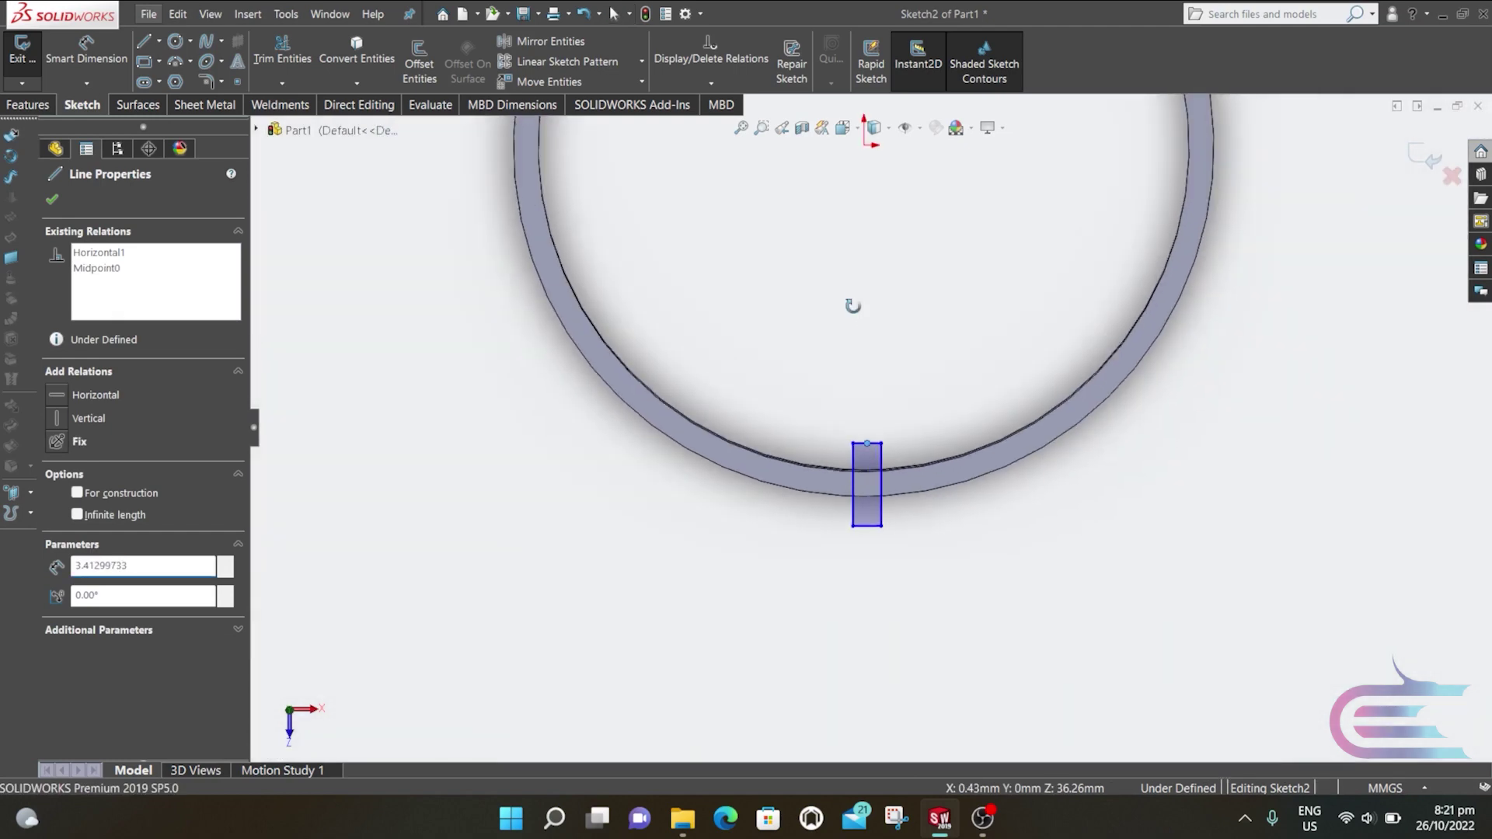
{"action": "left_click", "coordinate": [867, 146], "text": "ctrl"}
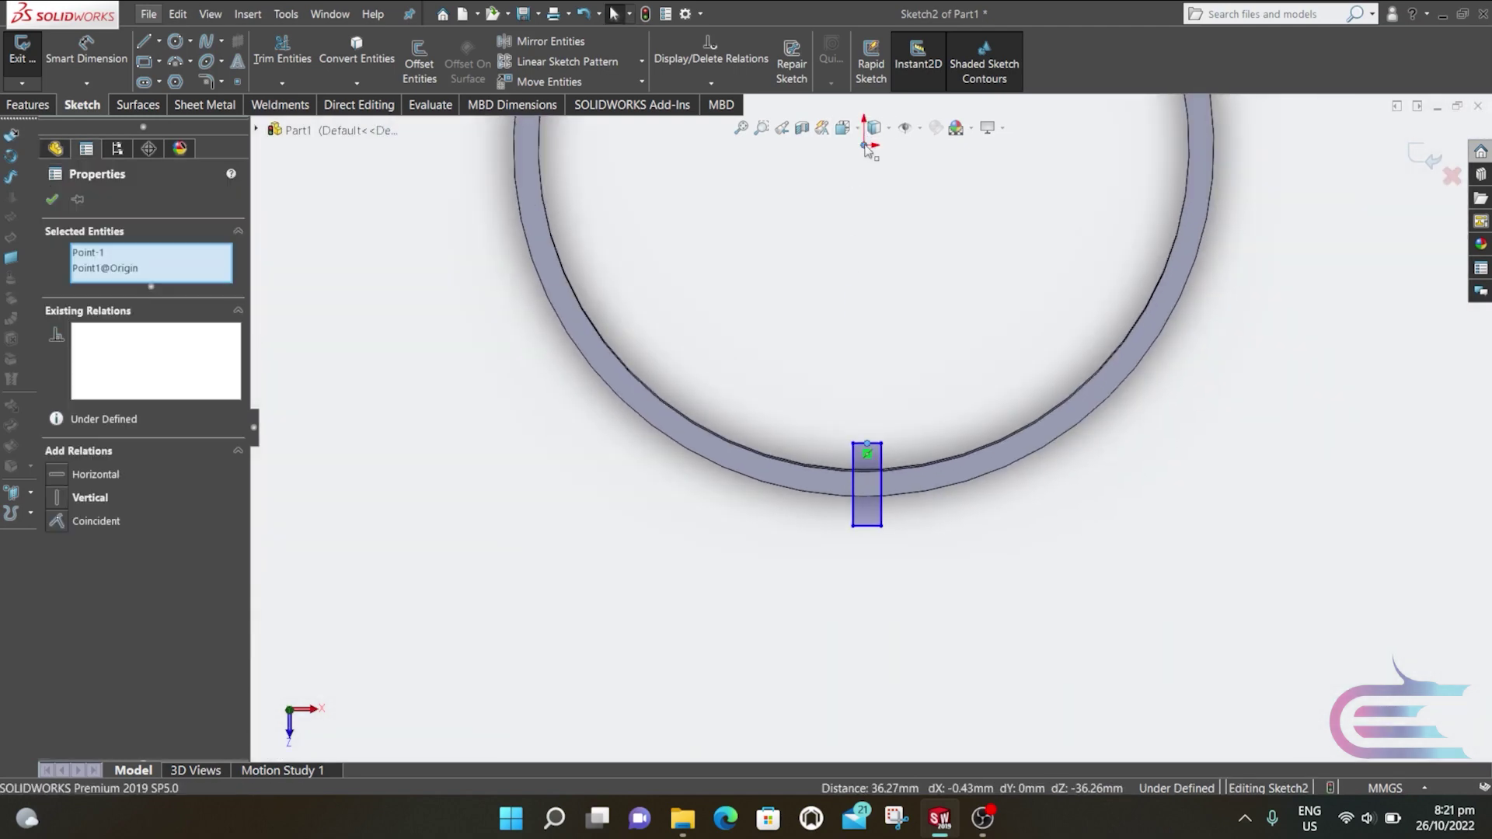
{"action": "left_click", "coordinate": [69, 496]}
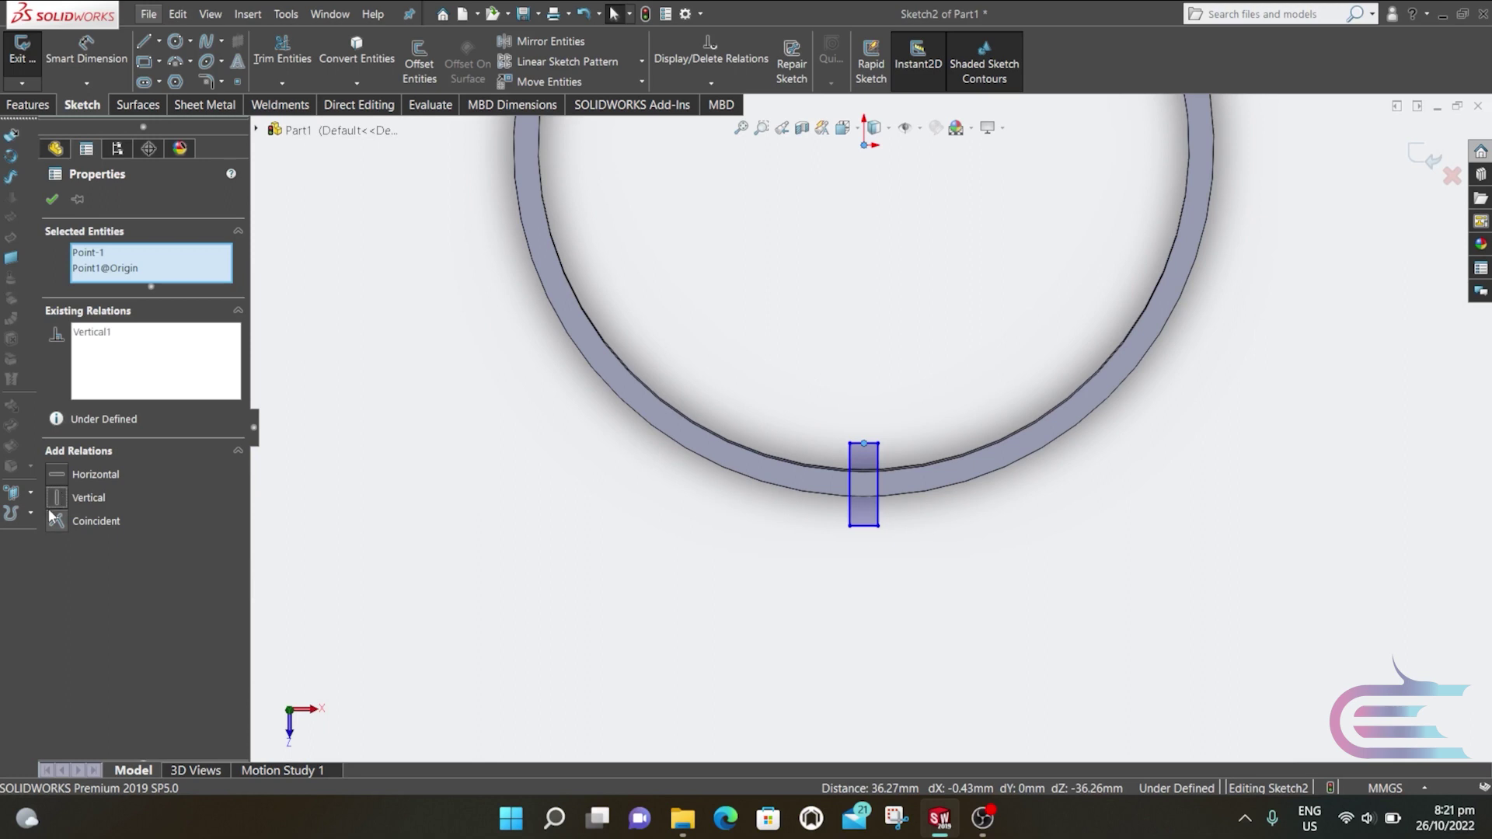
{"action": "left_click", "coordinate": [48, 200]}
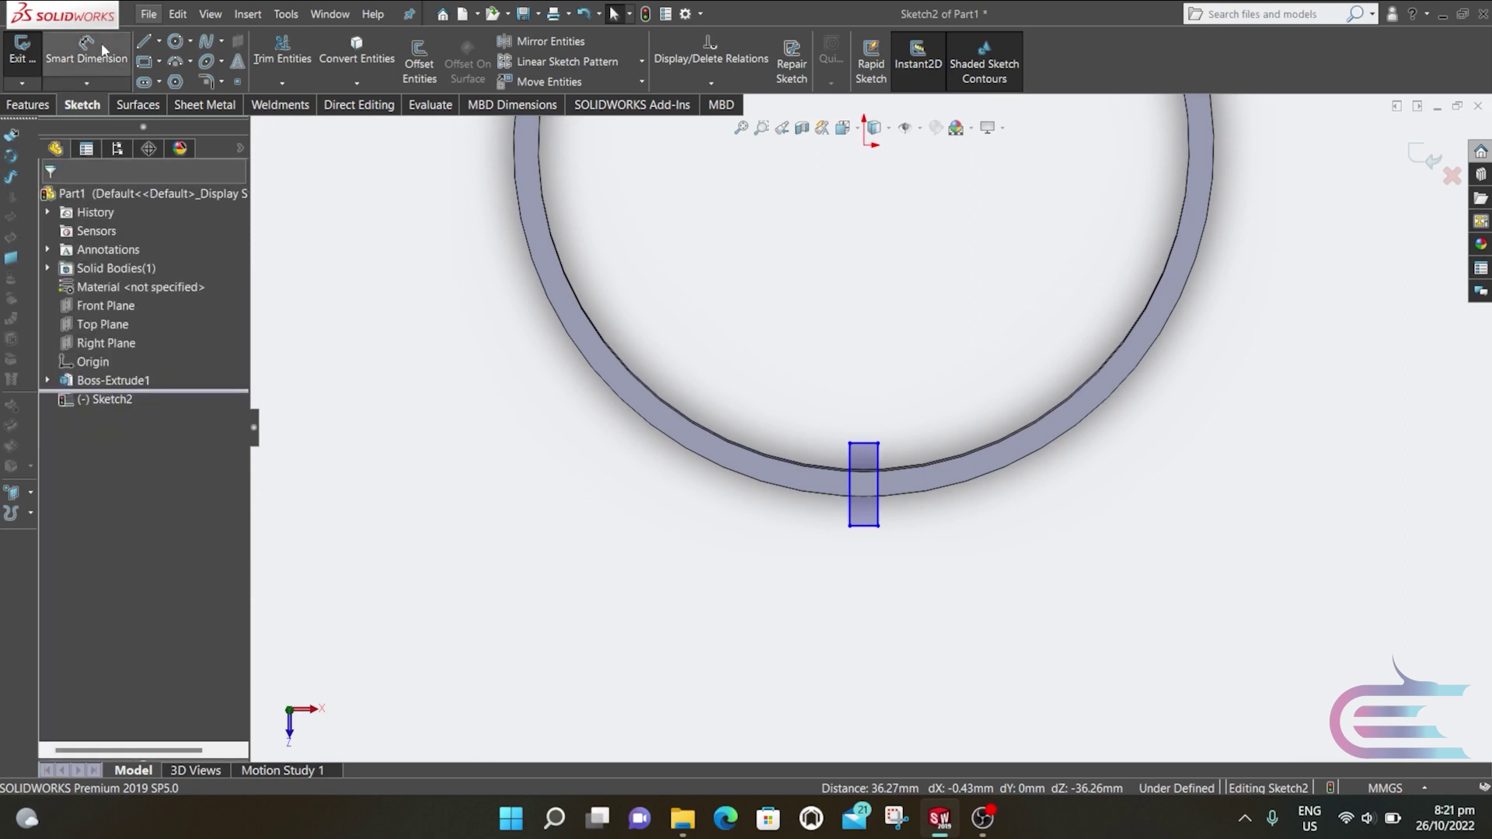
Step: Dimension the rectangle's bottom edge to 4 mm wide
{"action": "left_click", "coordinate": [865, 528]}
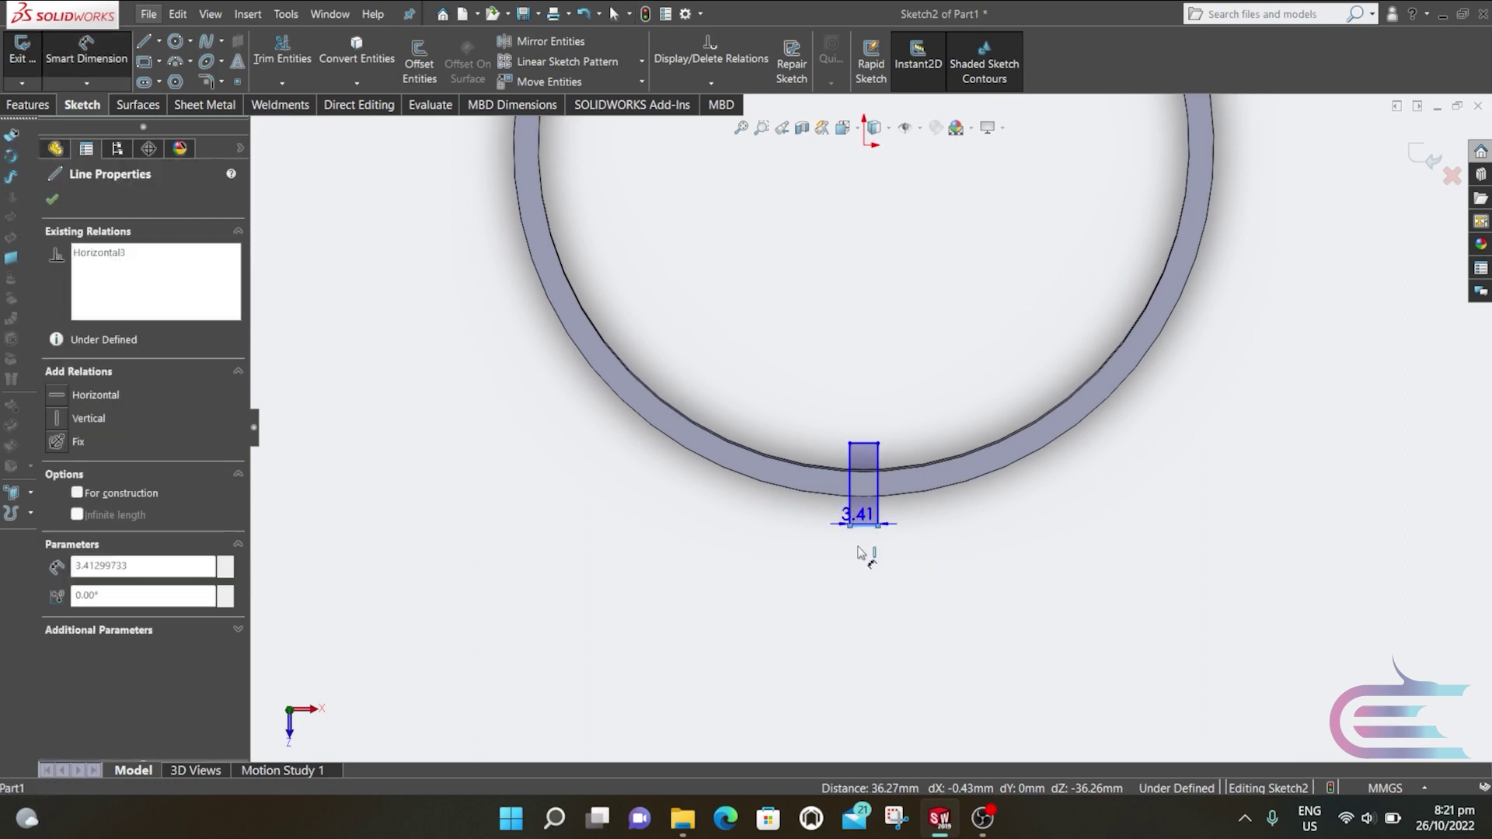
{"action": "left_click", "coordinate": [868, 581]}
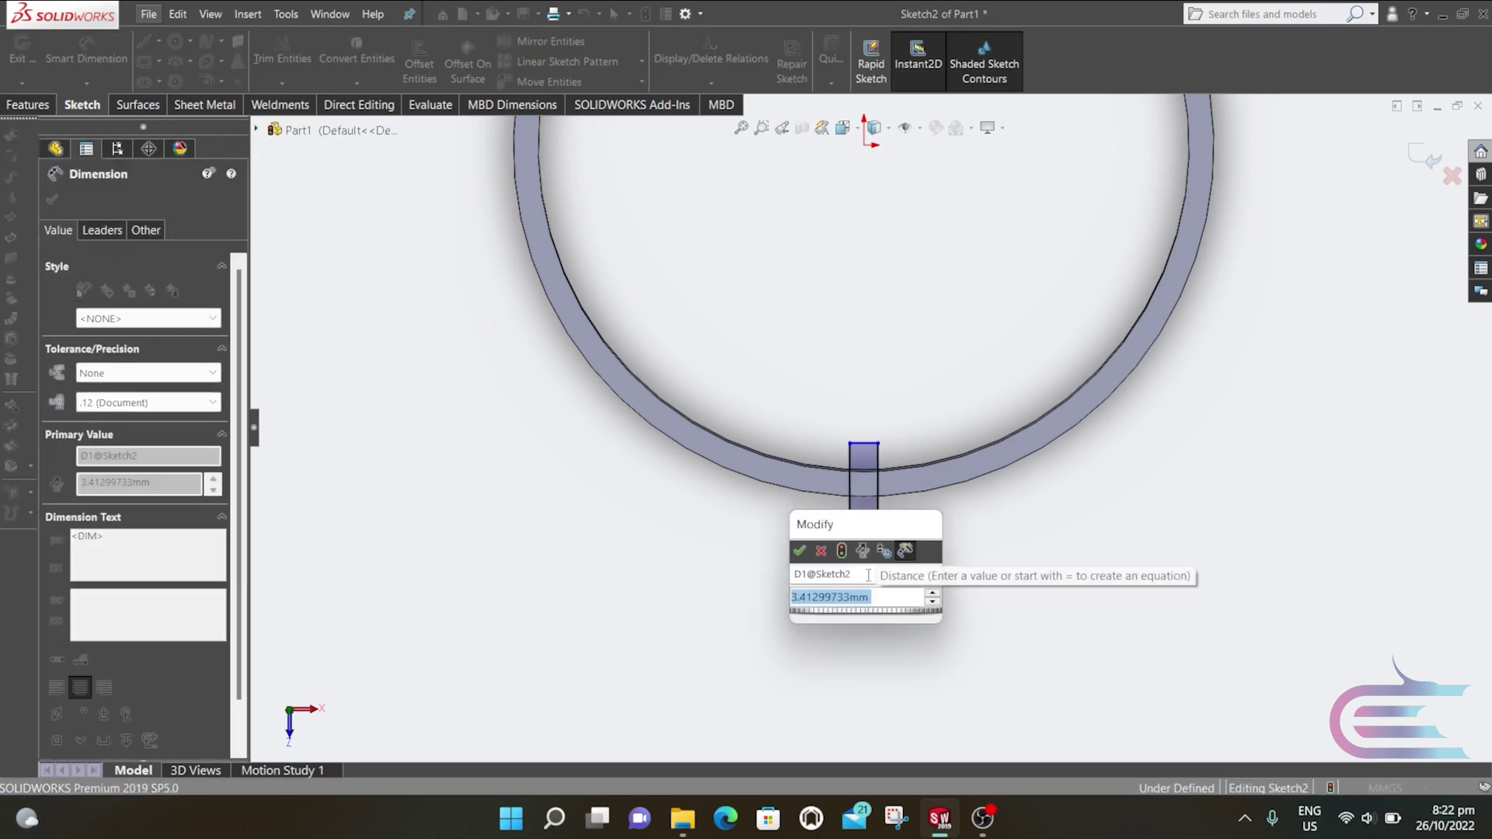
{"action": "type", "text": "4"}
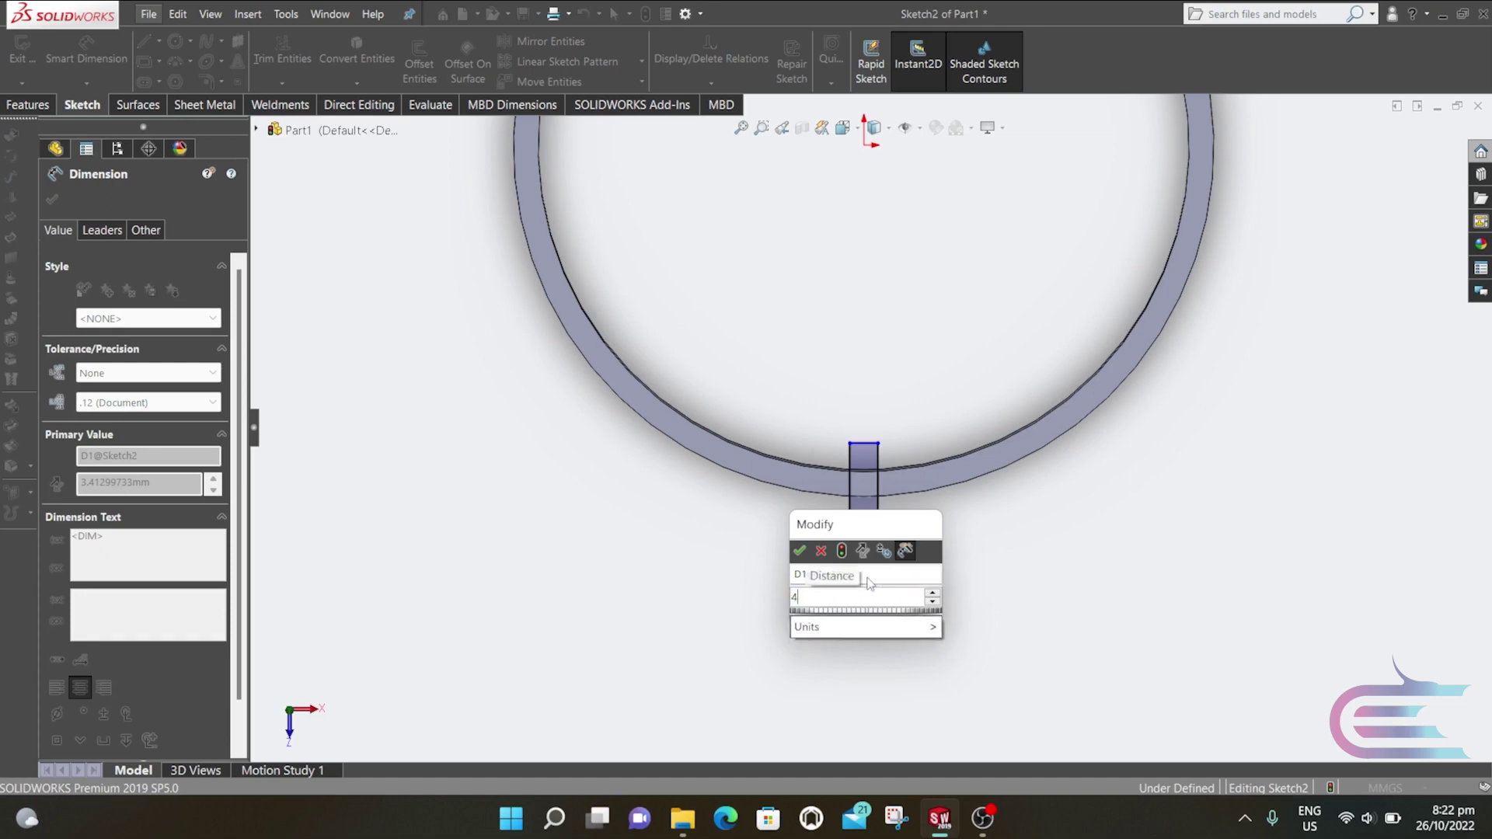
{"action": "left_click", "coordinate": [799, 553]}
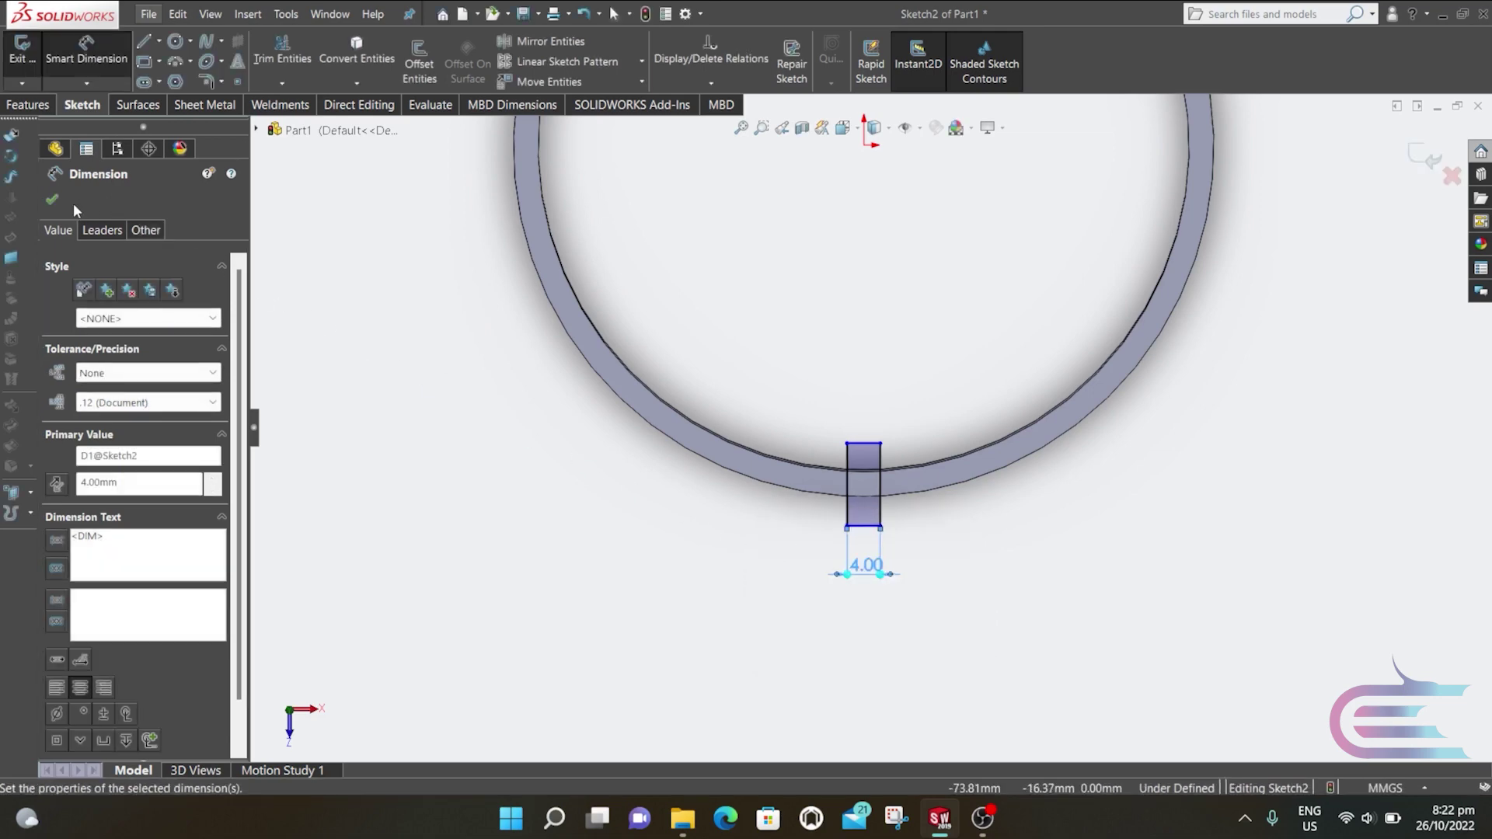
{"action": "left_click", "coordinate": [52, 200]}
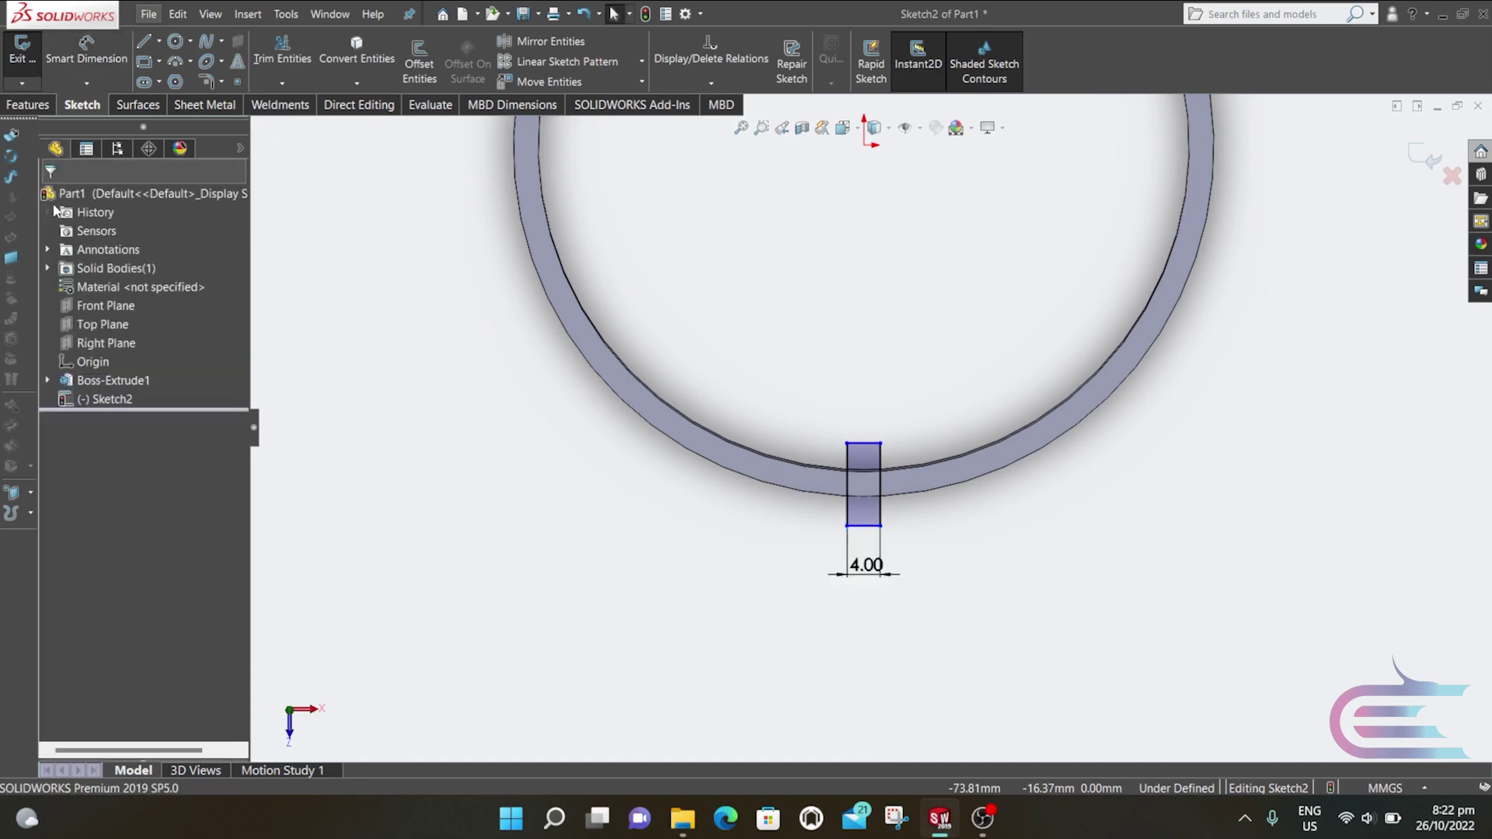
{"action": "left_click", "coordinate": [30, 106]}
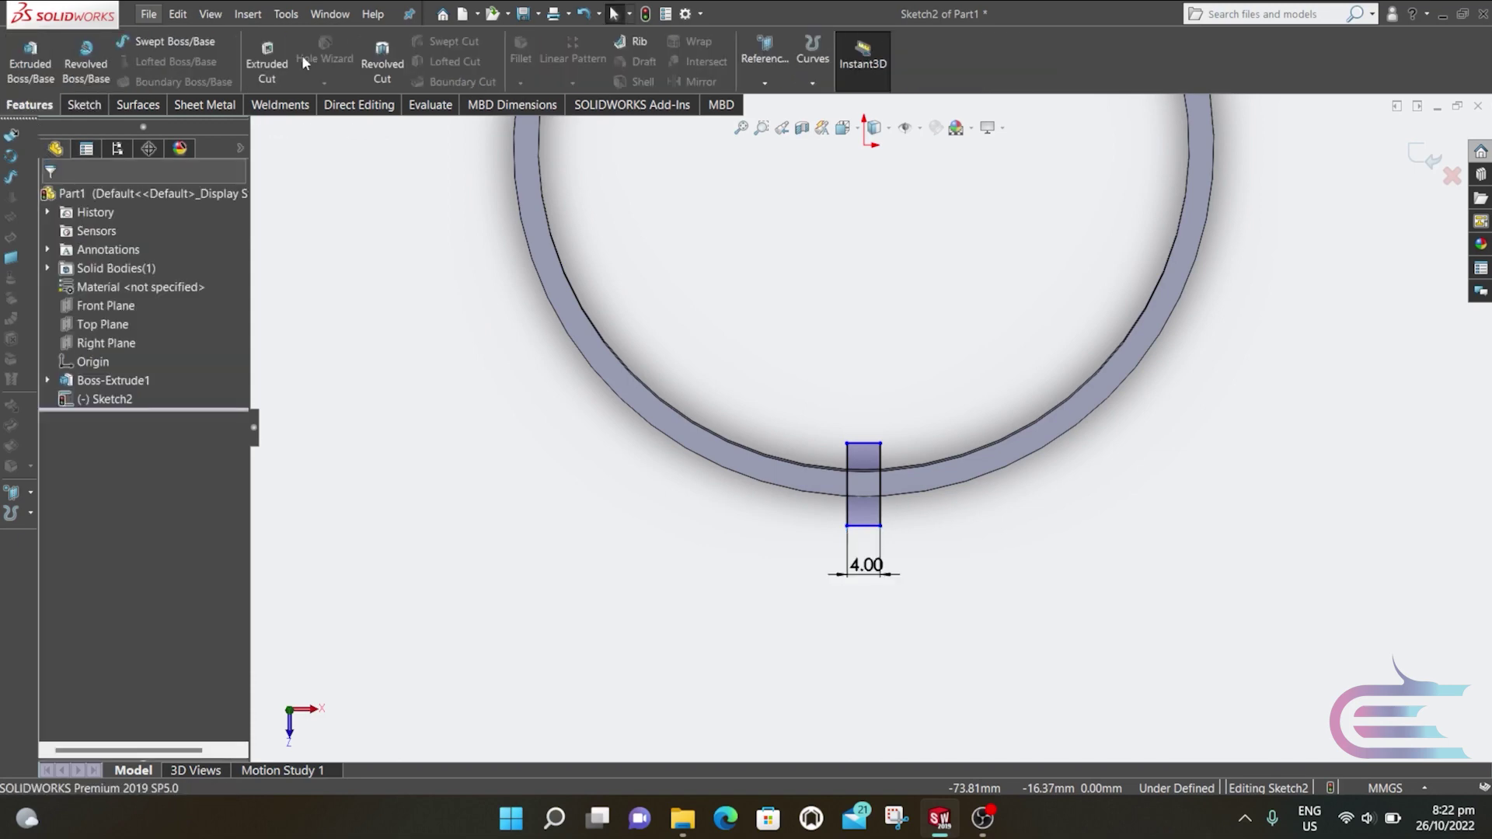
Step: Extruded-cut the rectangle Mid Plane, 14.30 mm deep, through the ring
{"action": "left_click", "coordinate": [269, 55]}
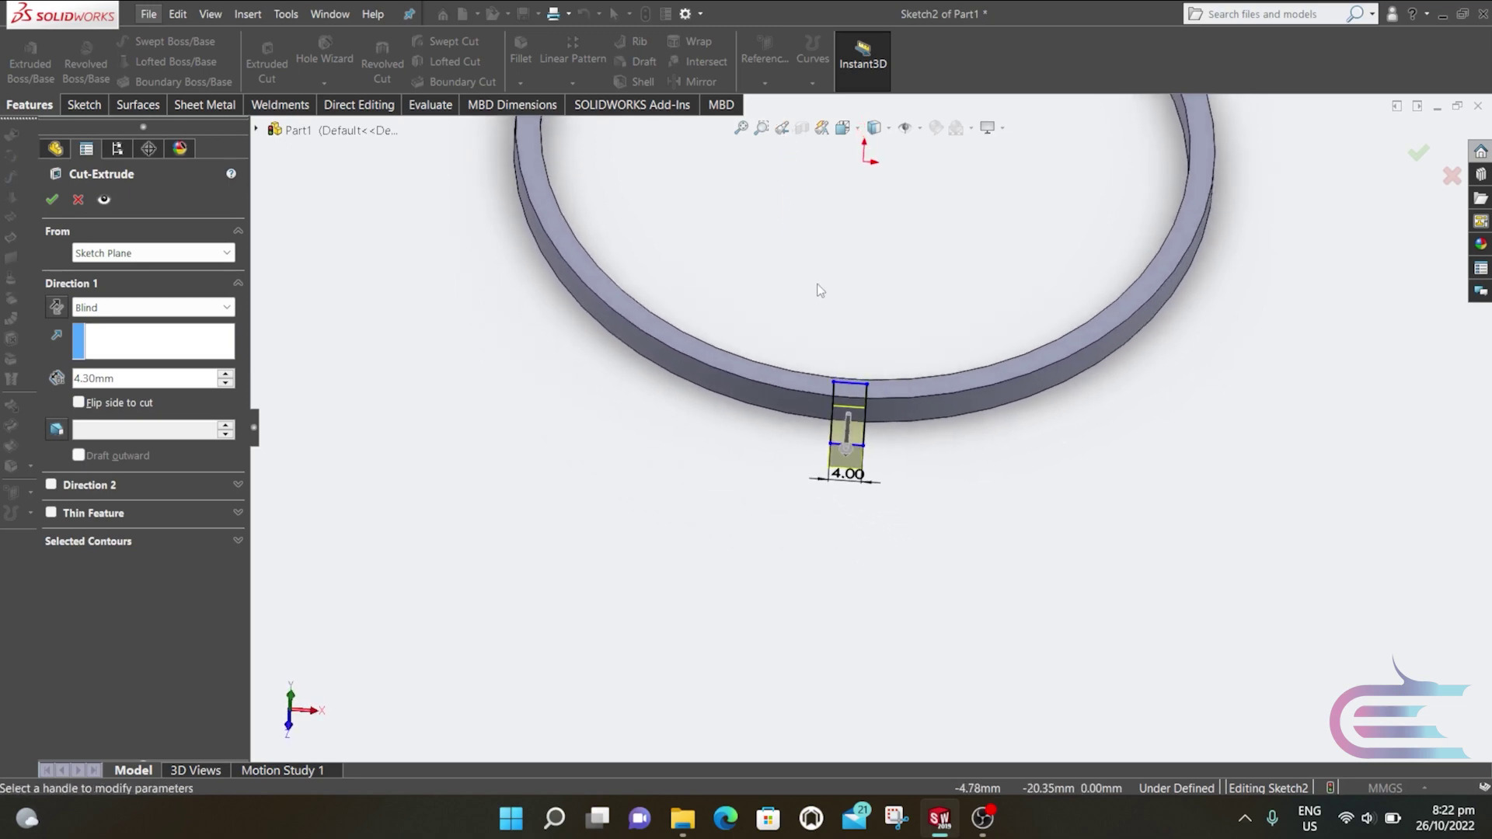
{"action": "middle_click_drag", "start_coordinate": [817, 309], "coordinate": [827, 217]}
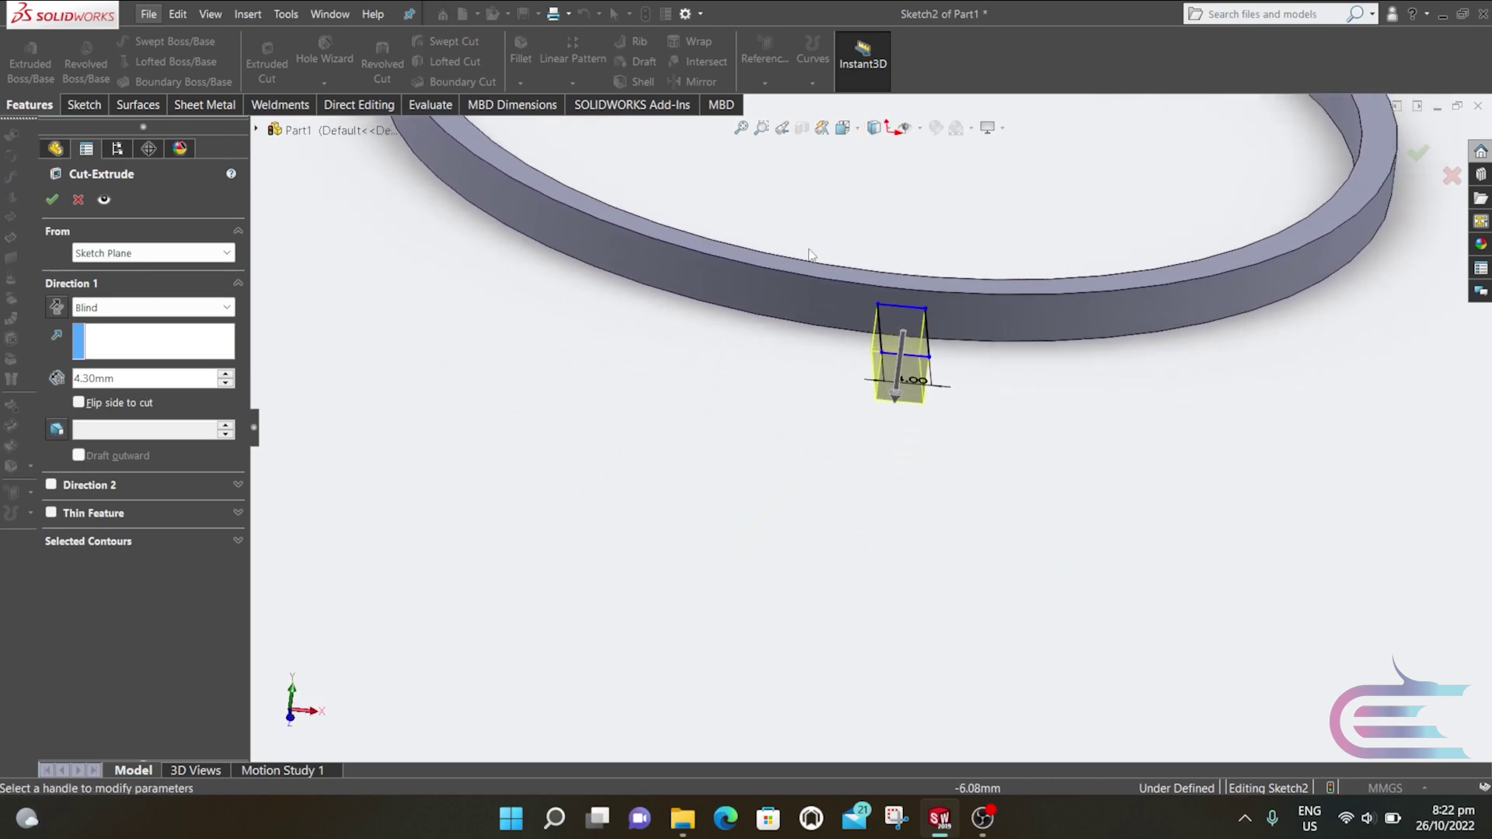
{"action": "left_click", "coordinate": [189, 311]}
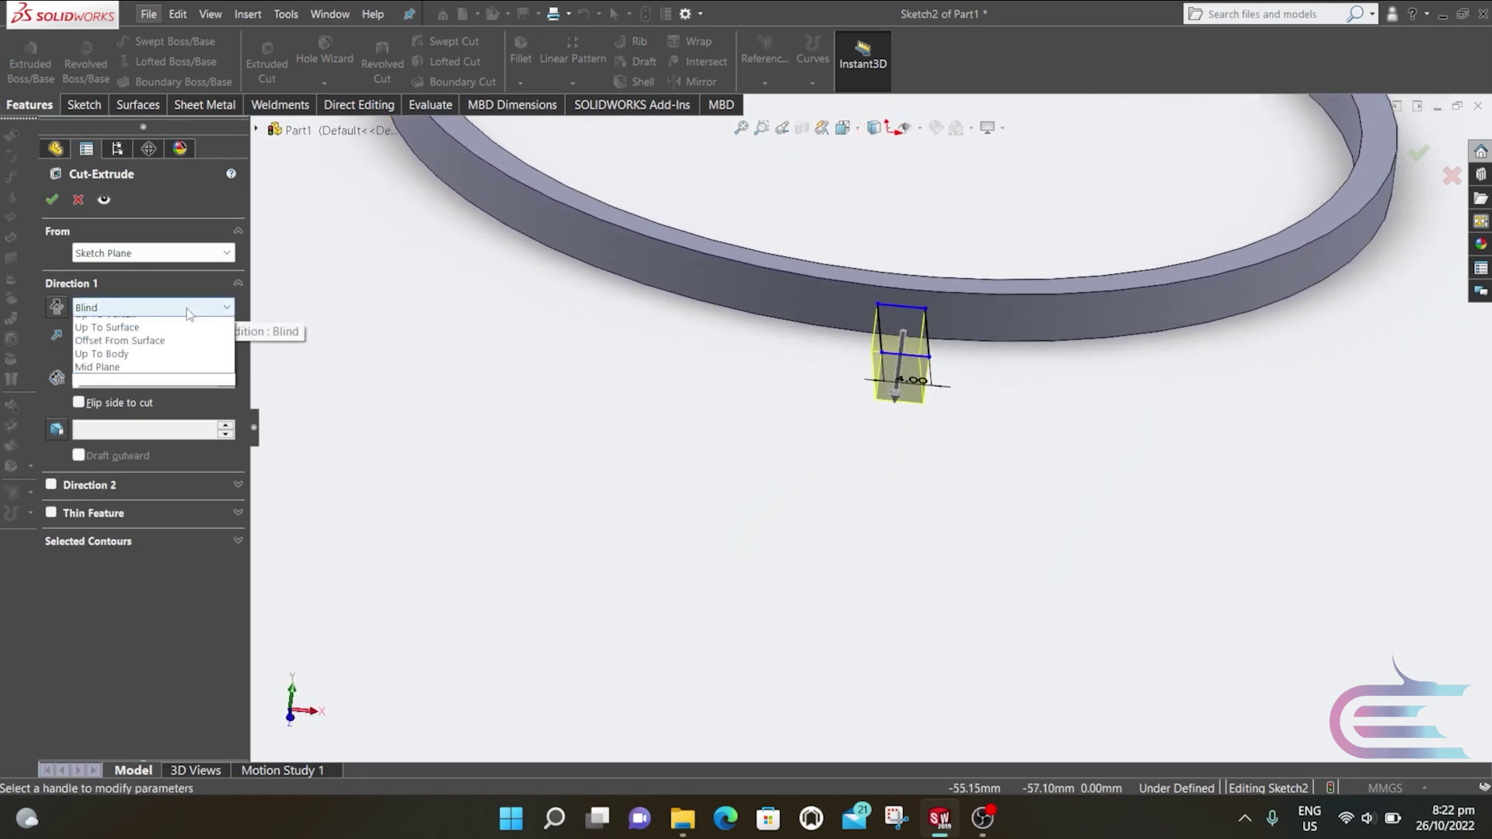
{"action": "left_click", "coordinate": [146, 429]}
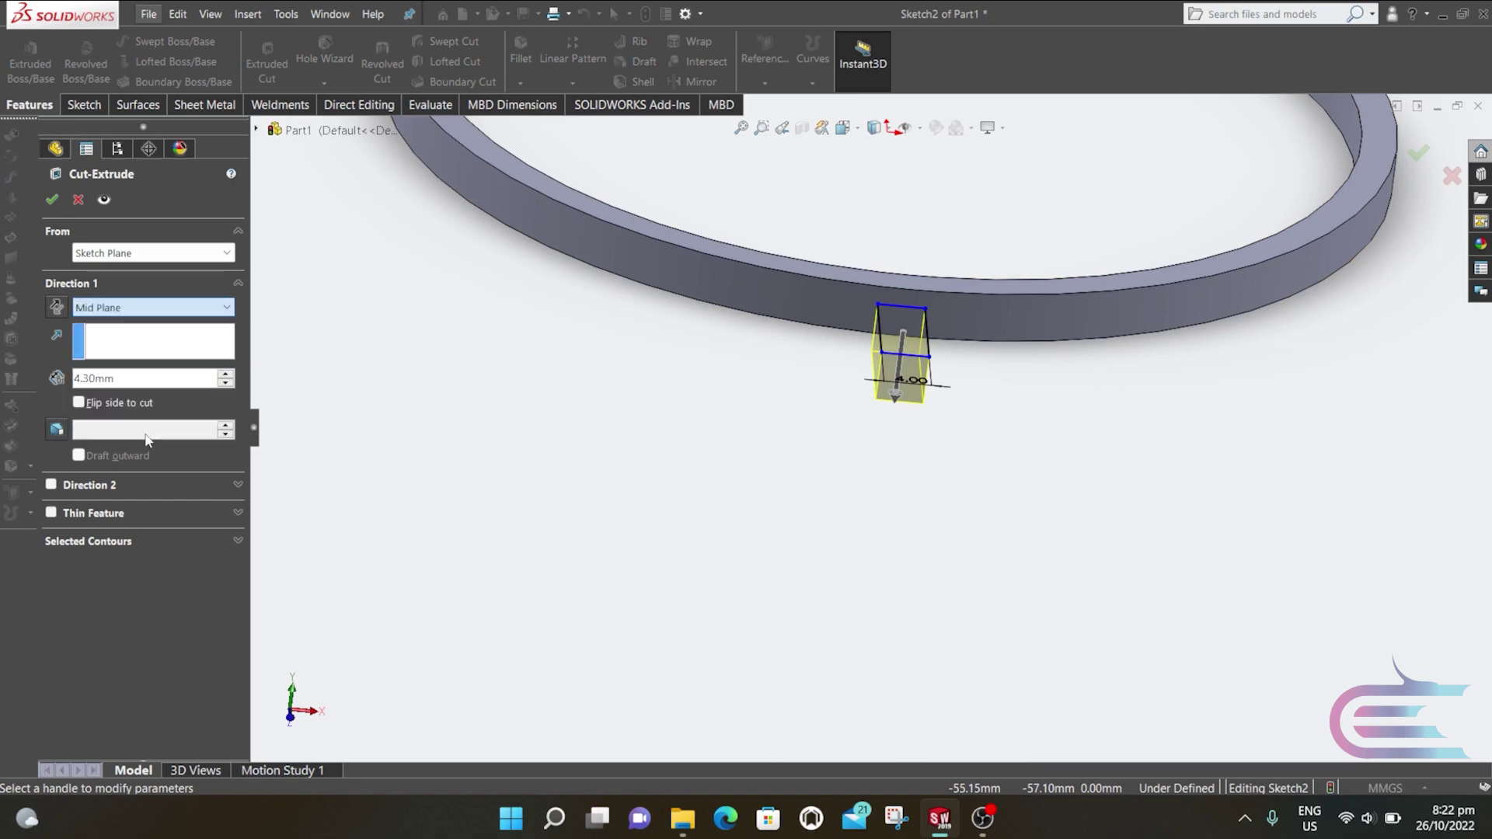
{"action": "left_click", "coordinate": [227, 372]}
{"action": "left_click", "coordinate": [52, 199]}
{"action": "scroll", "coordinate": [878, 428], "scroll_direction": "up", "scroll_amount": 5}
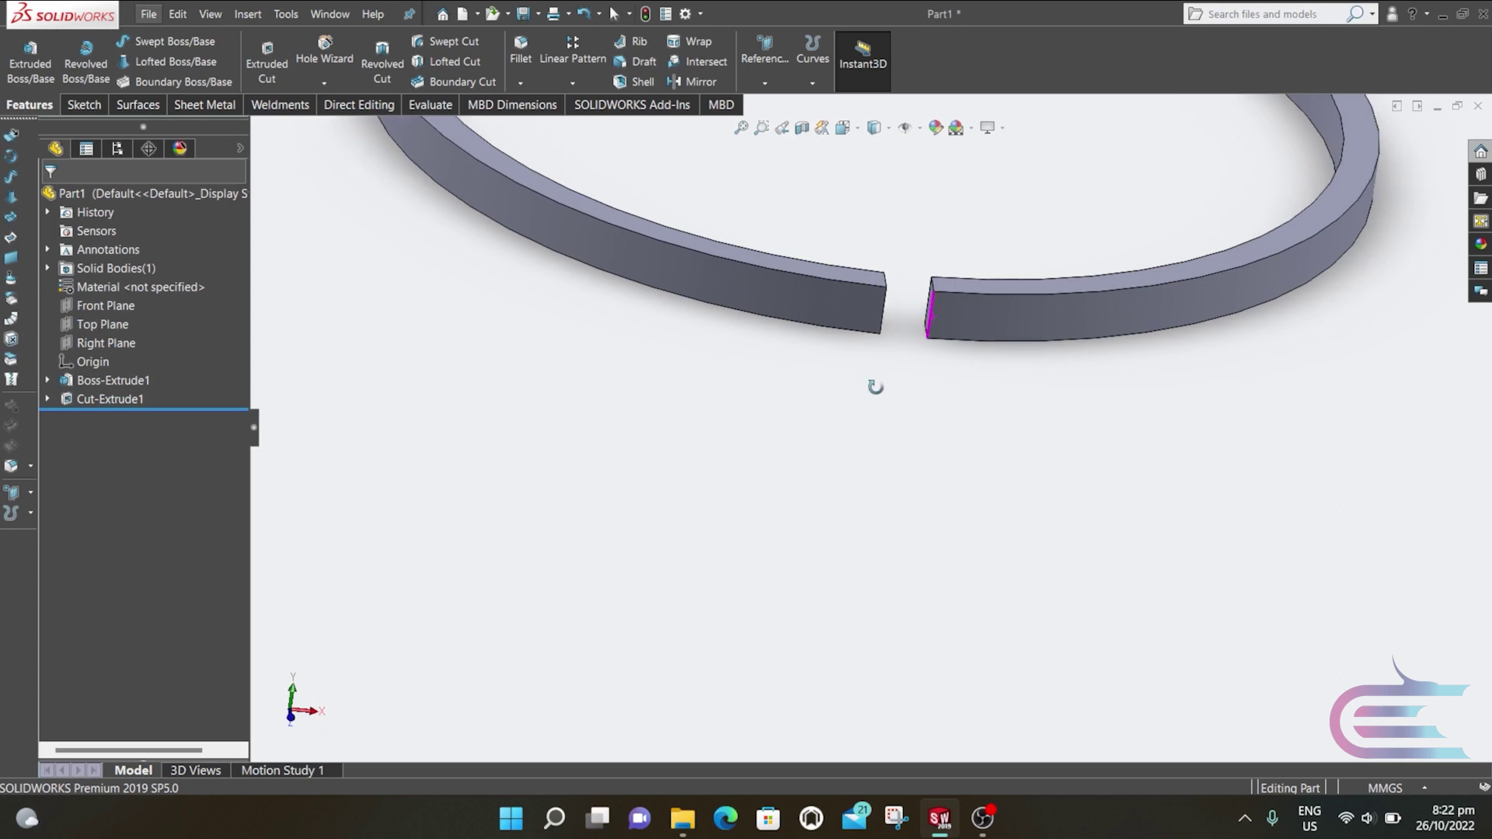
{"action": "scroll", "coordinate": [899, 210], "scroll_direction": "down", "scroll_amount": 5}
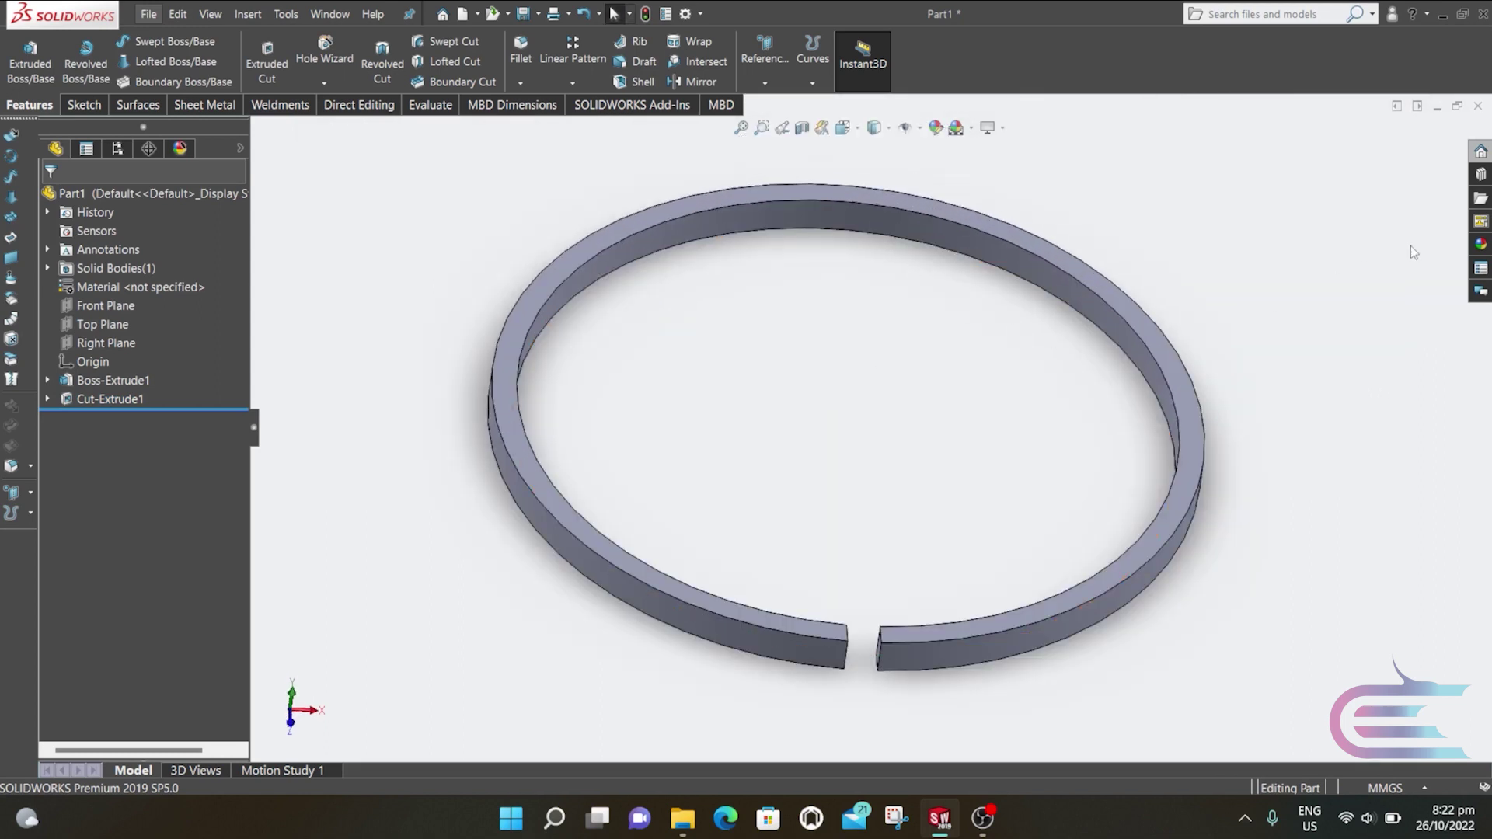
Step: Apply the Metal > Chrome > chromium plate appearance to the split ring
{"action": "left_click", "coordinate": [1479, 246]}
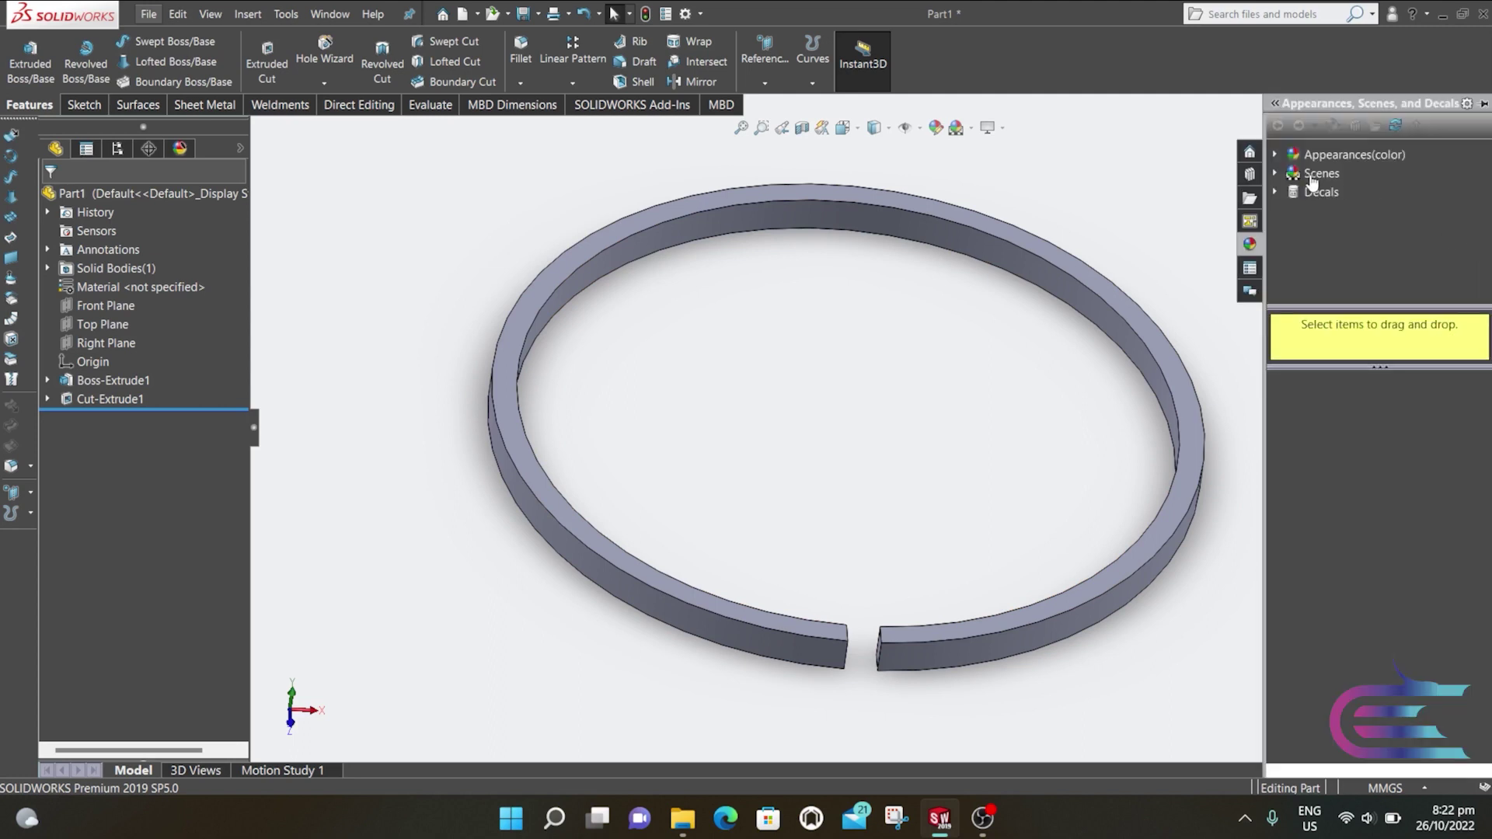
{"action": "left_click", "coordinate": [1275, 153]}
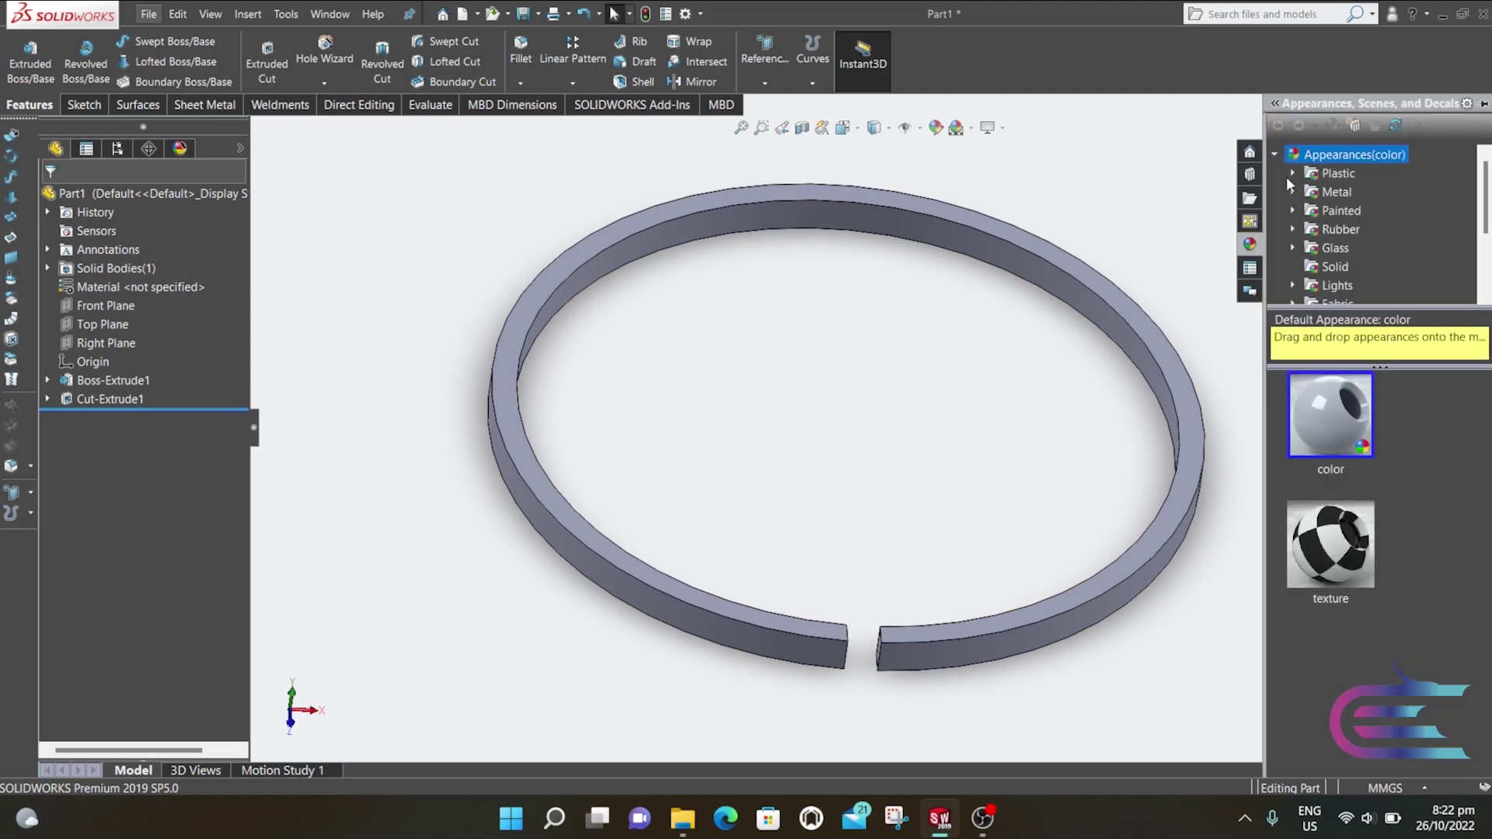
{"action": "left_click", "coordinate": [1294, 191]}
{"action": "left_click", "coordinate": [1356, 194]}
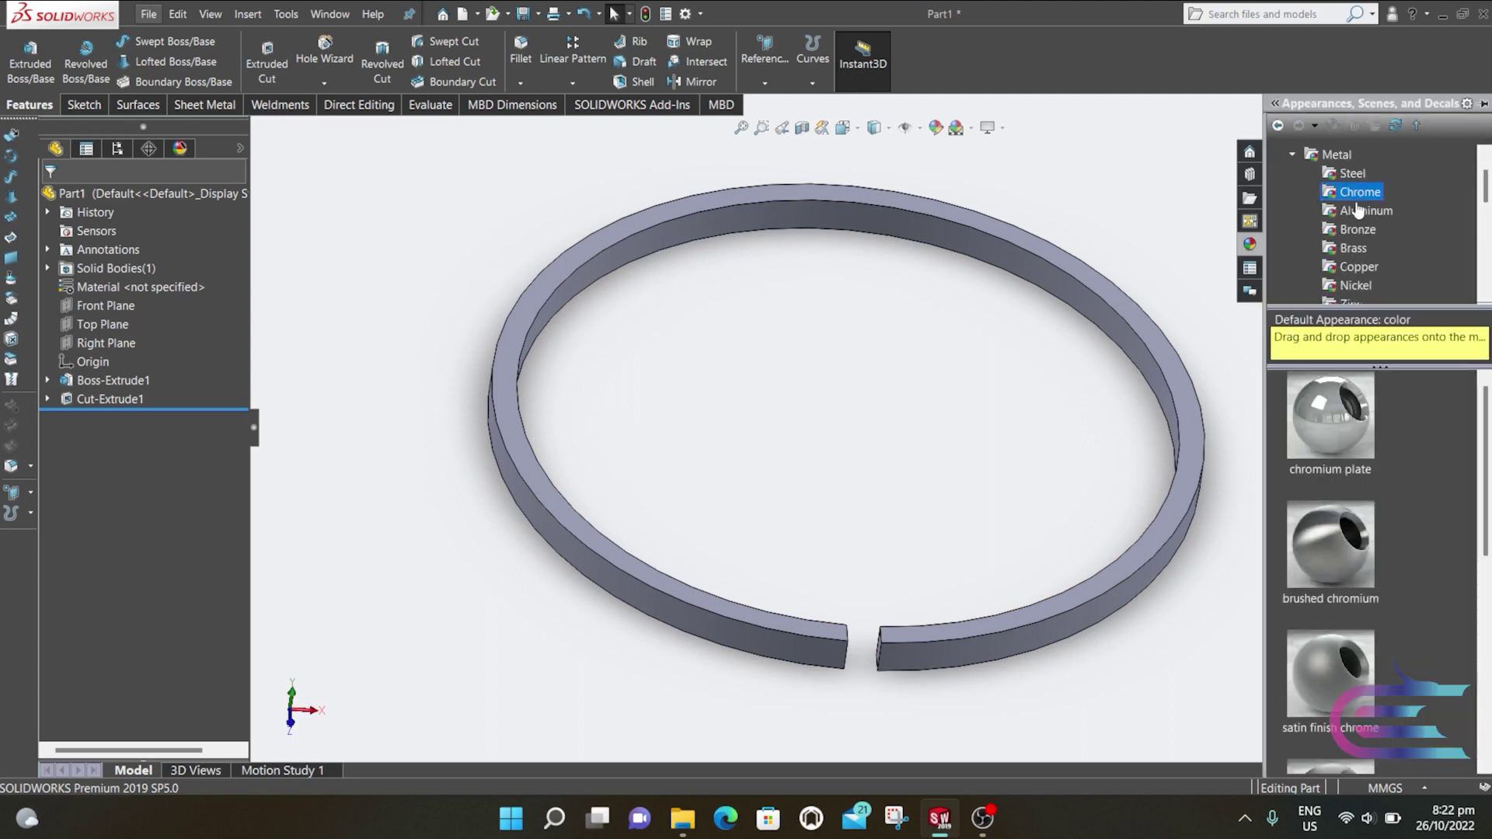
{"action": "double_click", "coordinate": [1340, 439]}
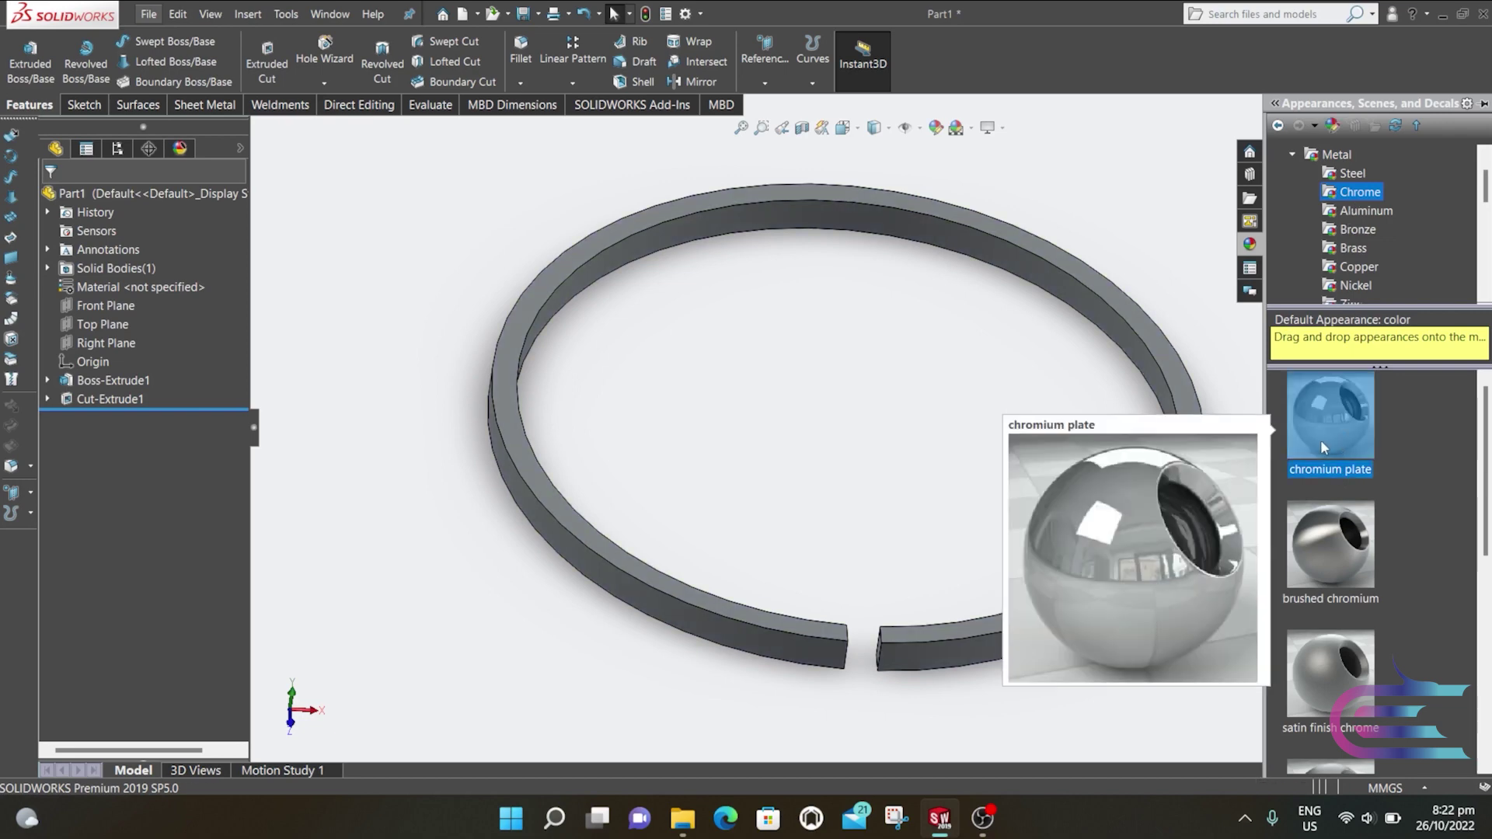
{"action": "left_click", "coordinate": [149, 14]}
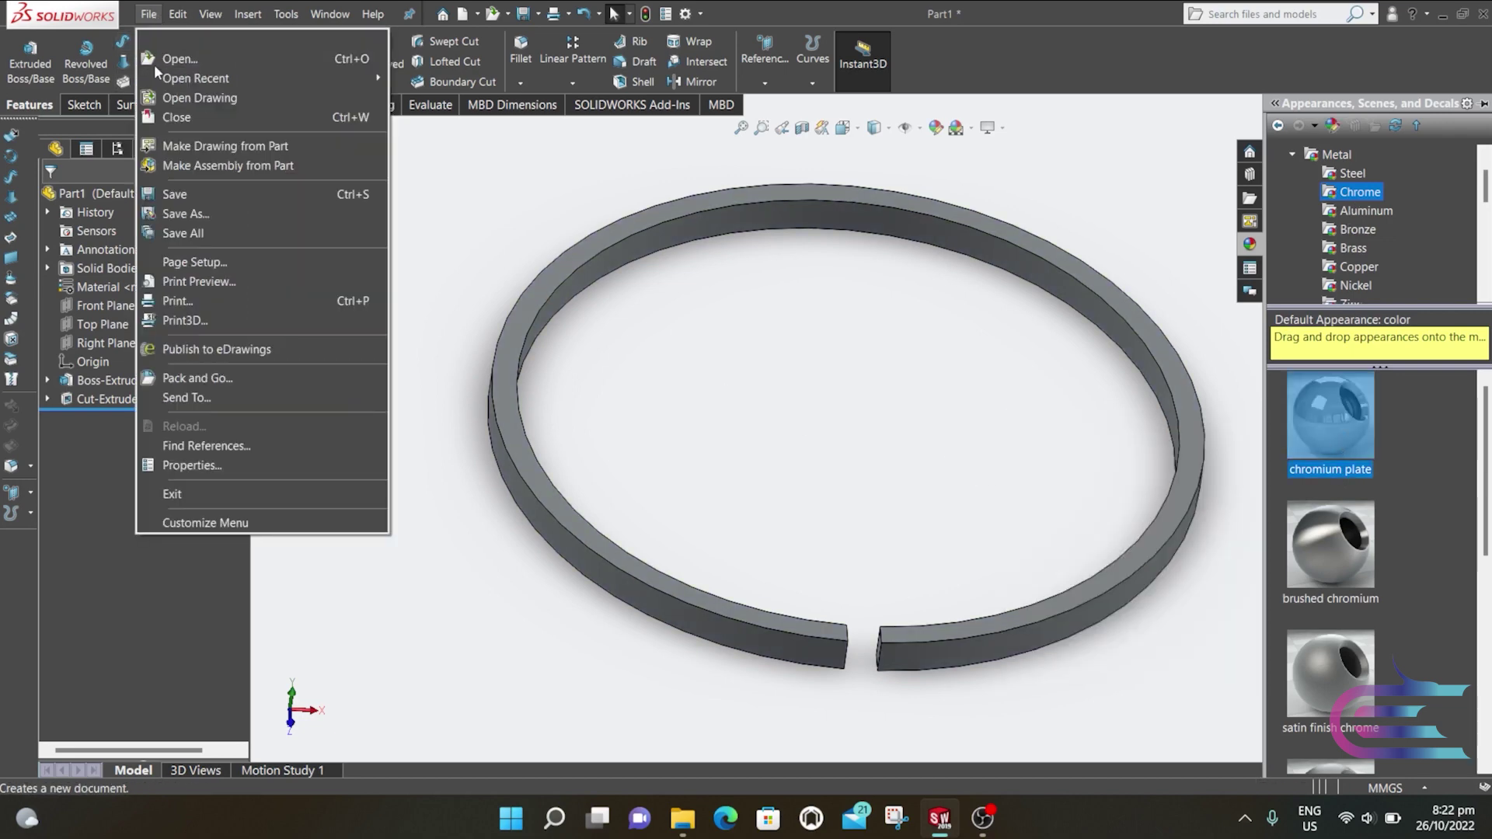
Step: Save the part under the file name 'compression ring', replacing the Part1 name
{"action": "left_click", "coordinate": [194, 211]}
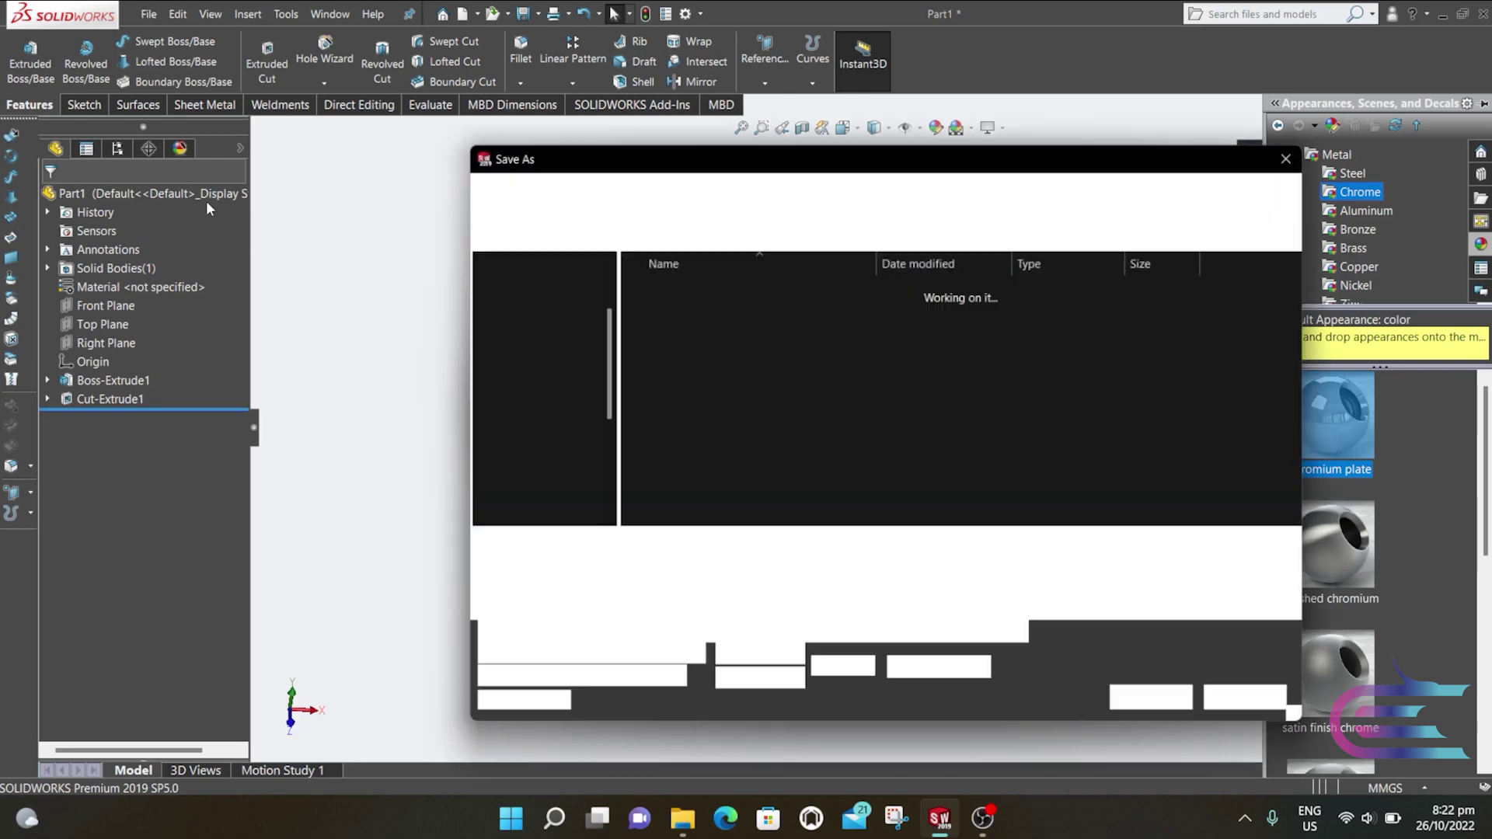
{"action": "type", "text": "compressio"}
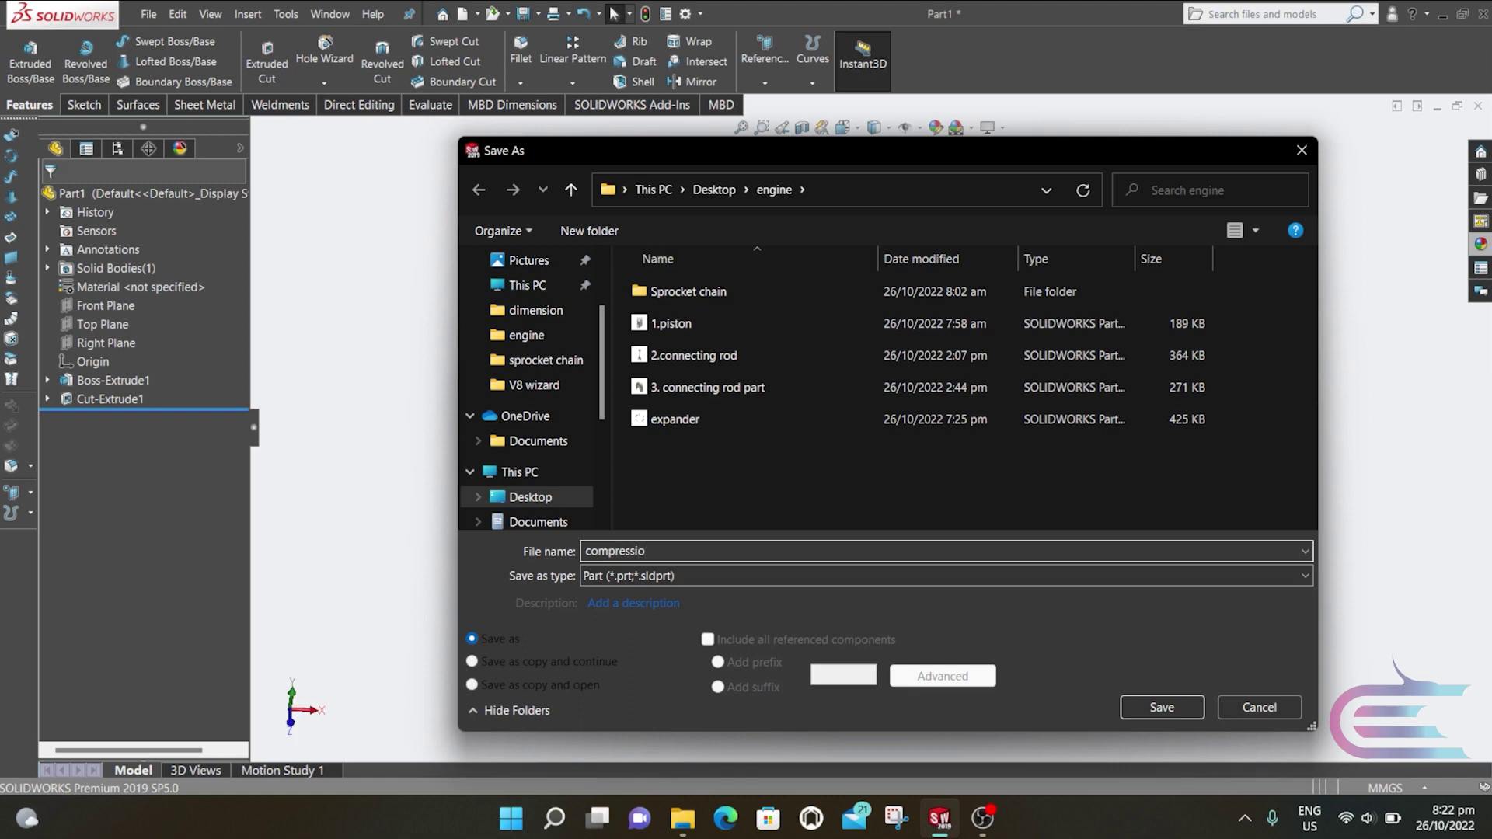
{"action": "type", "text": "g"}
{"action": "key", "text": "Return"}
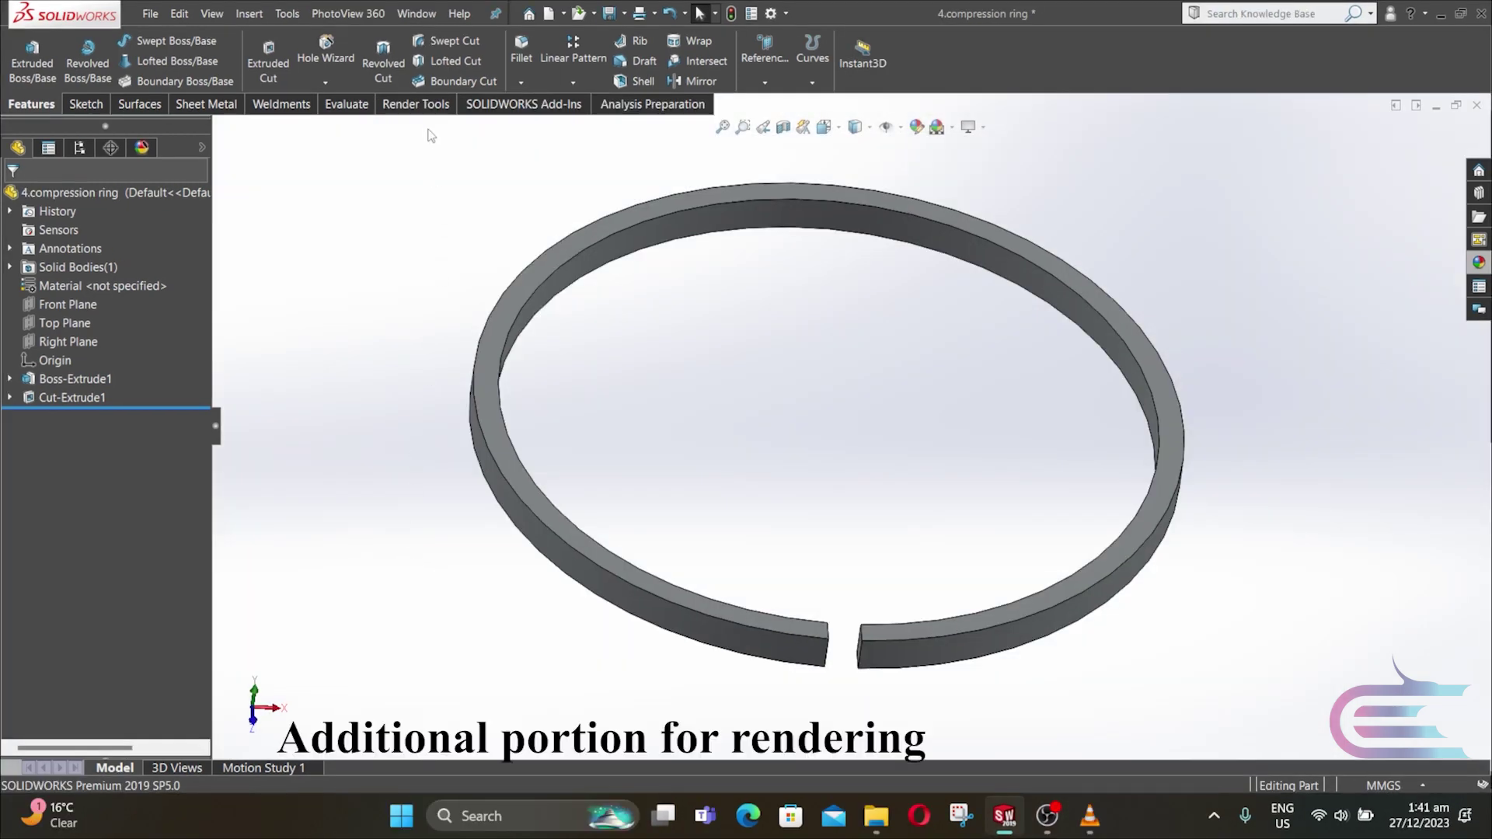
Step: Enable Integrated Preview and apply the polished silver appearance from Metal > Silver
{"action": "left_click", "coordinate": [417, 109]}
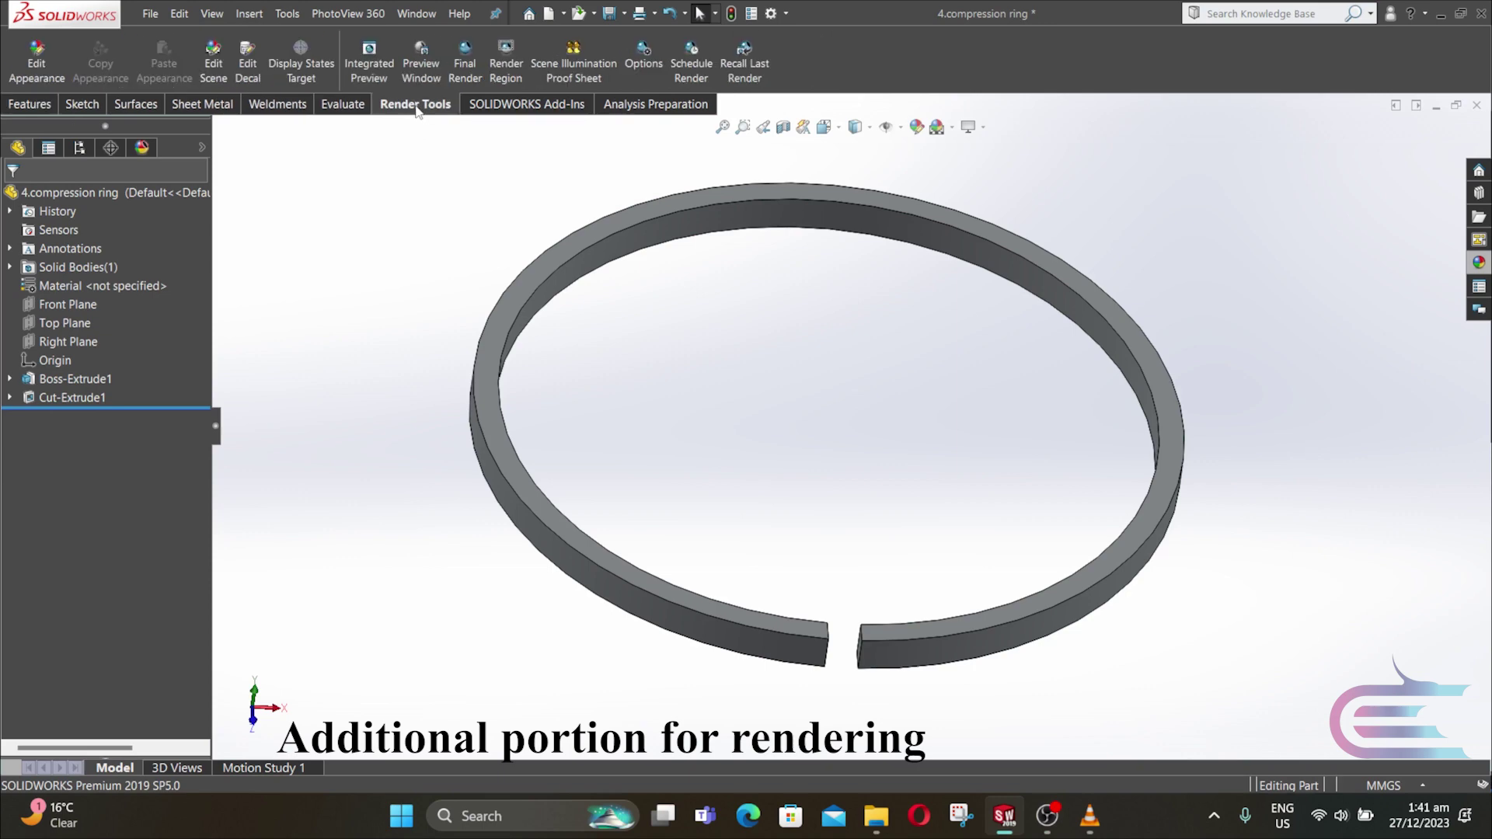
{"action": "left_click", "coordinate": [359, 70]}
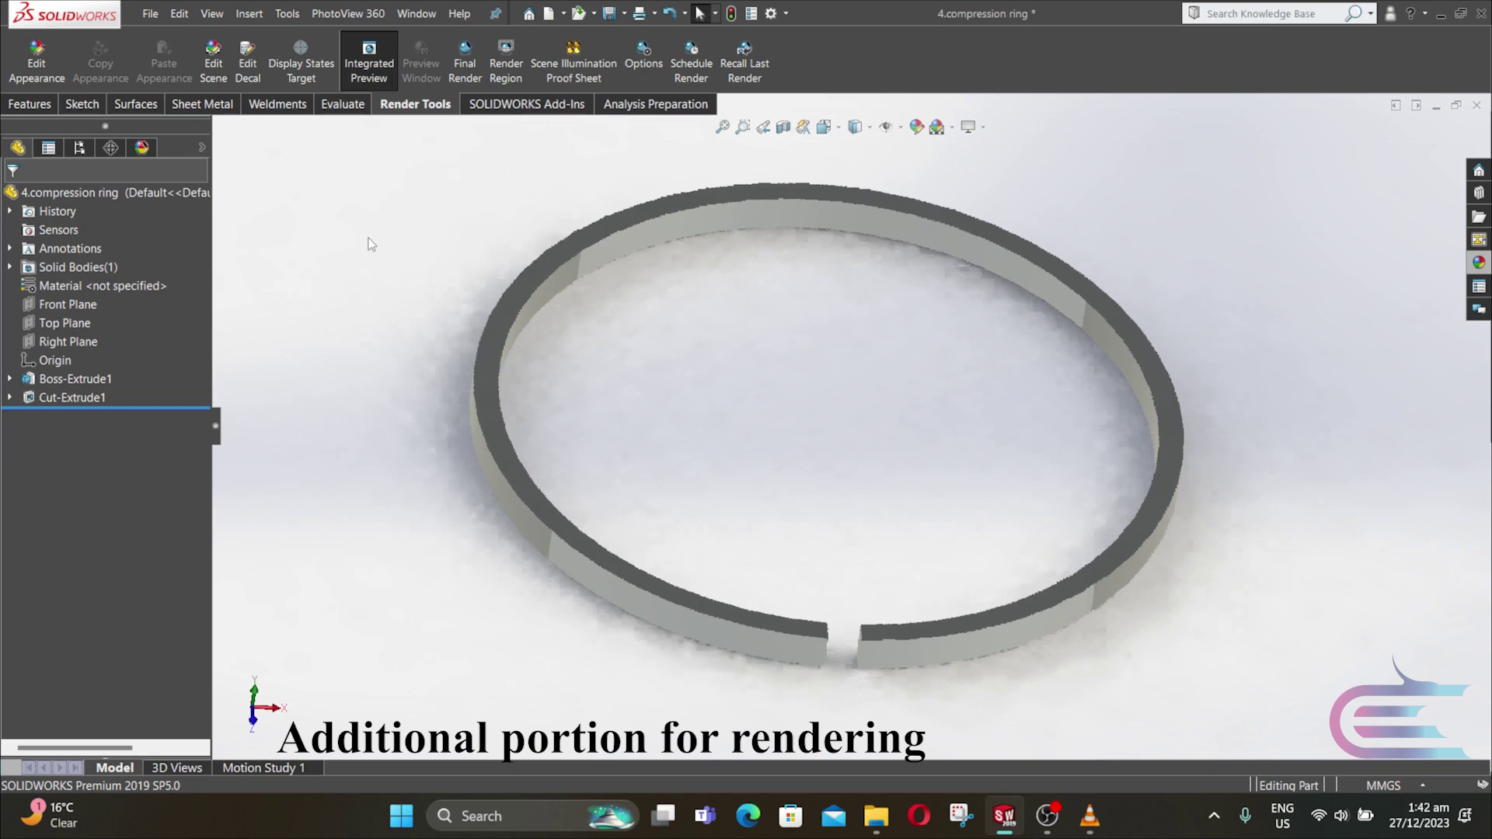
{"action": "left_click", "coordinate": [1480, 265]}
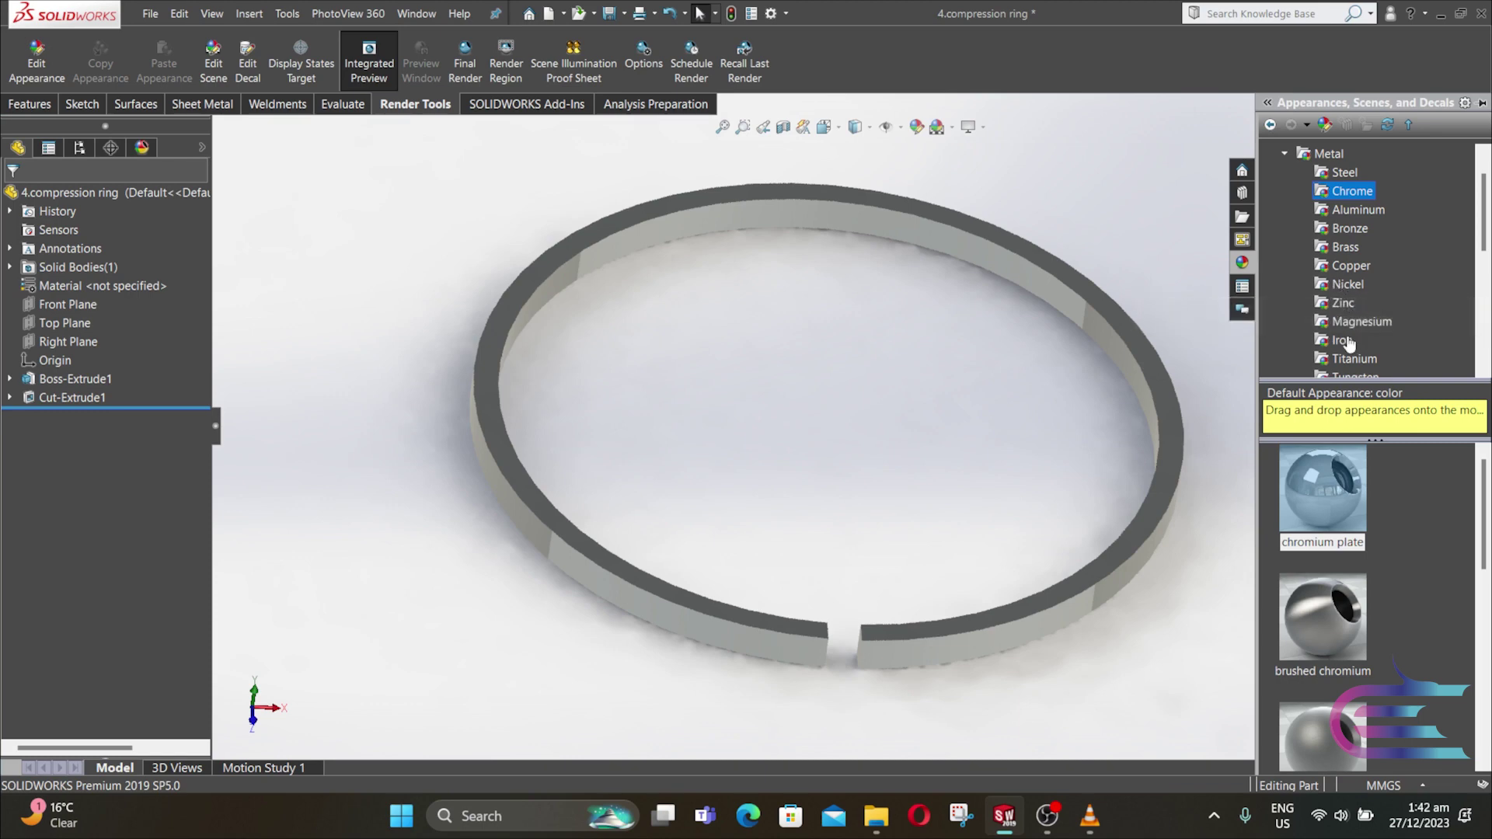
{"action": "scroll", "coordinate": [1347, 342], "scroll_direction": "down", "scroll_amount": 1}
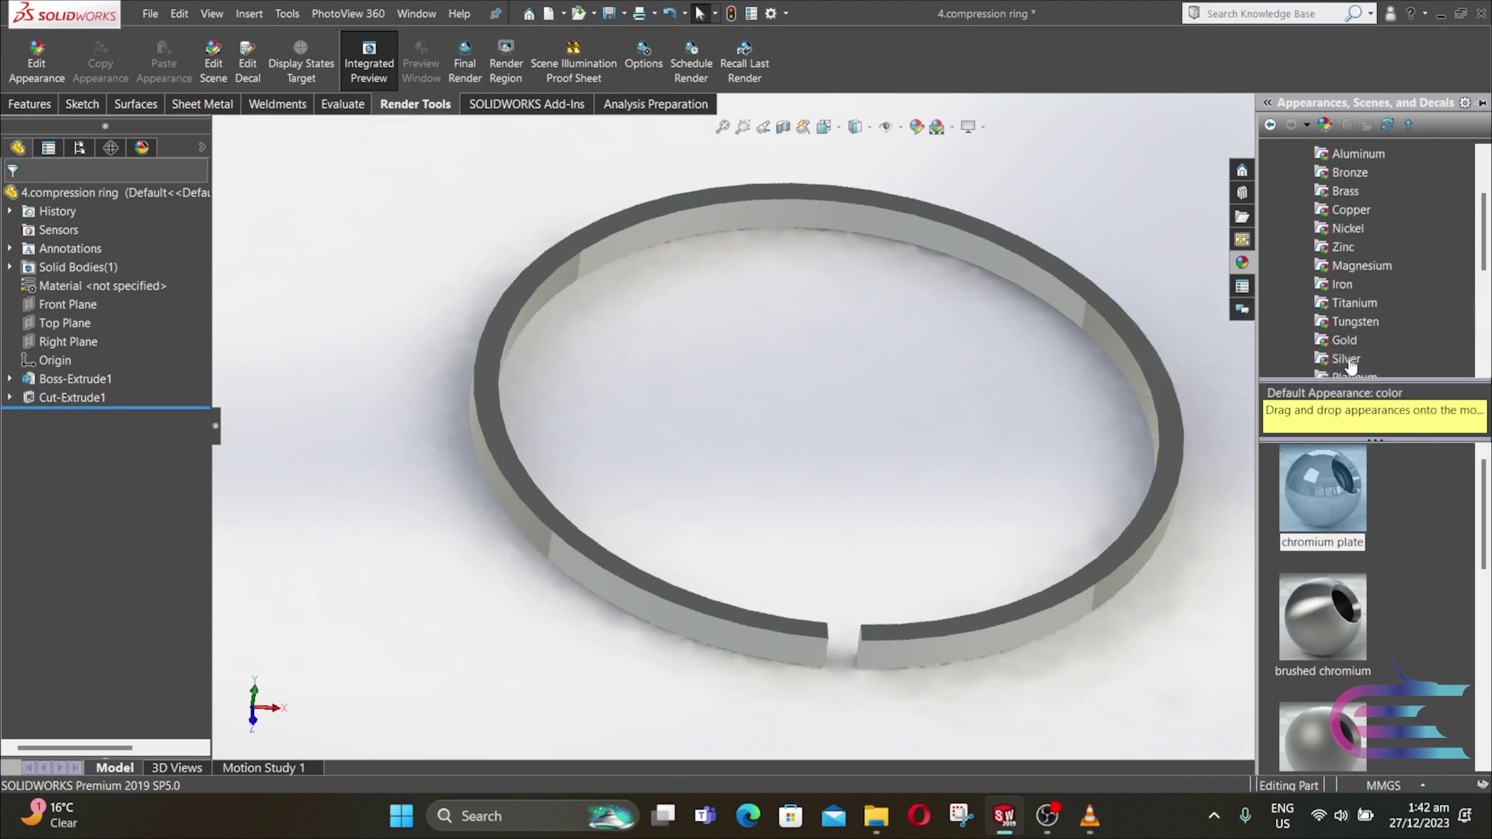
{"action": "left_click", "coordinate": [1347, 359]}
{"action": "double_click", "coordinate": [1324, 519]}
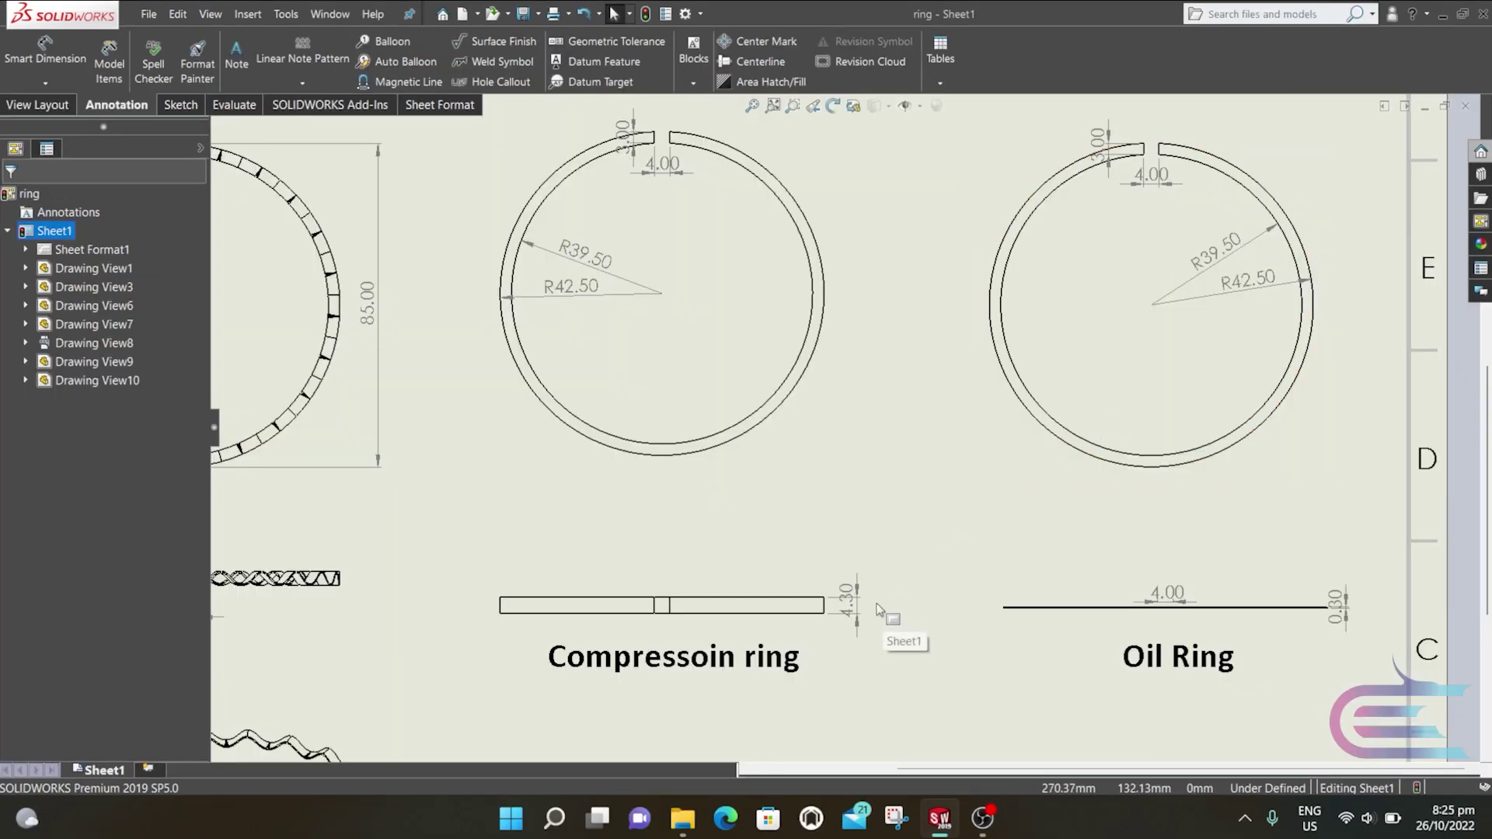
Step: Create a new blank part document
{"action": "left_click", "coordinate": [156, 14]}
{"action": "left_click", "coordinate": [176, 40]}
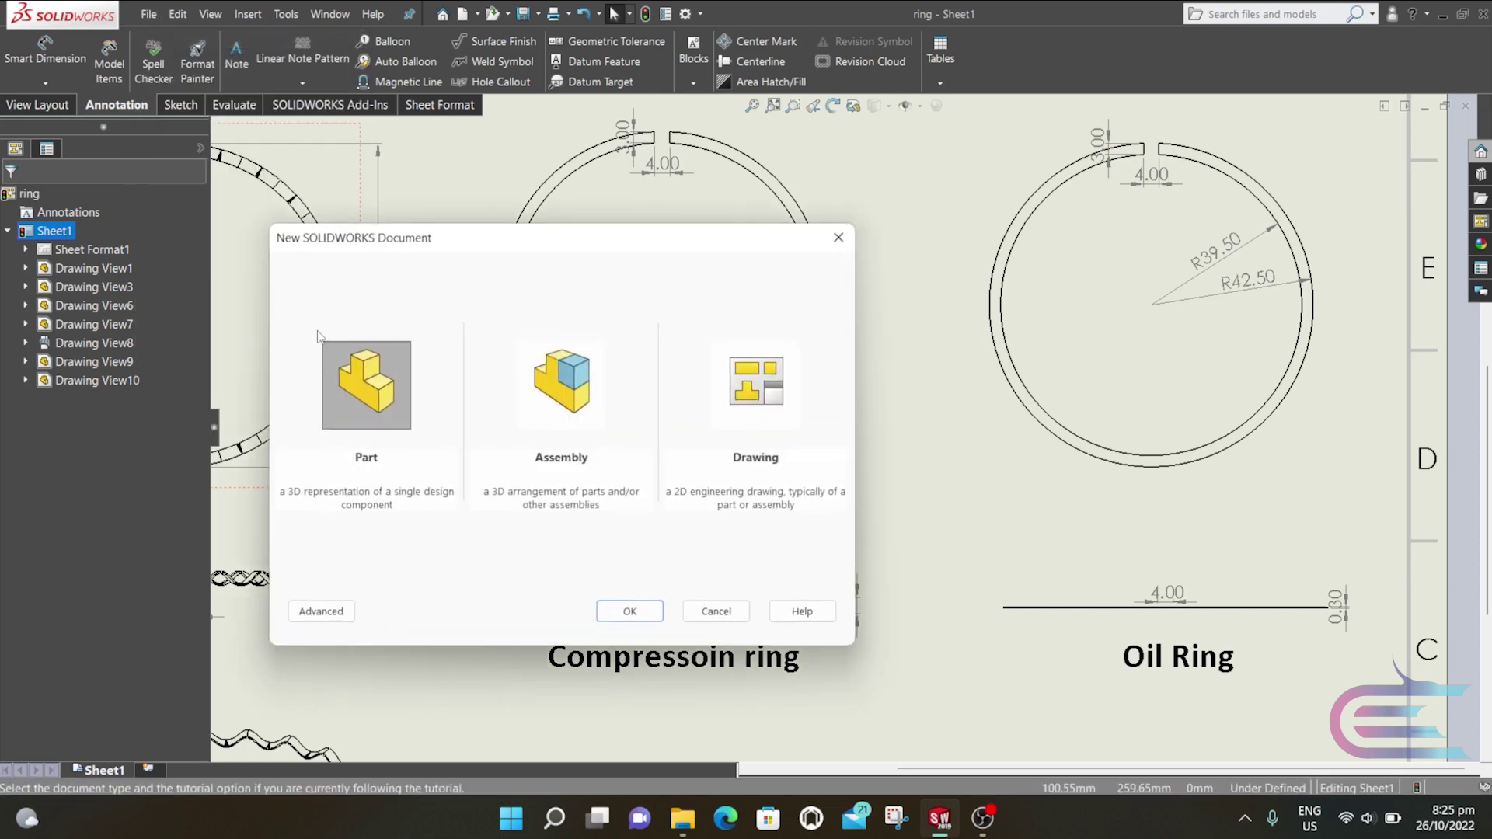
{"action": "left_click", "coordinate": [642, 610]}
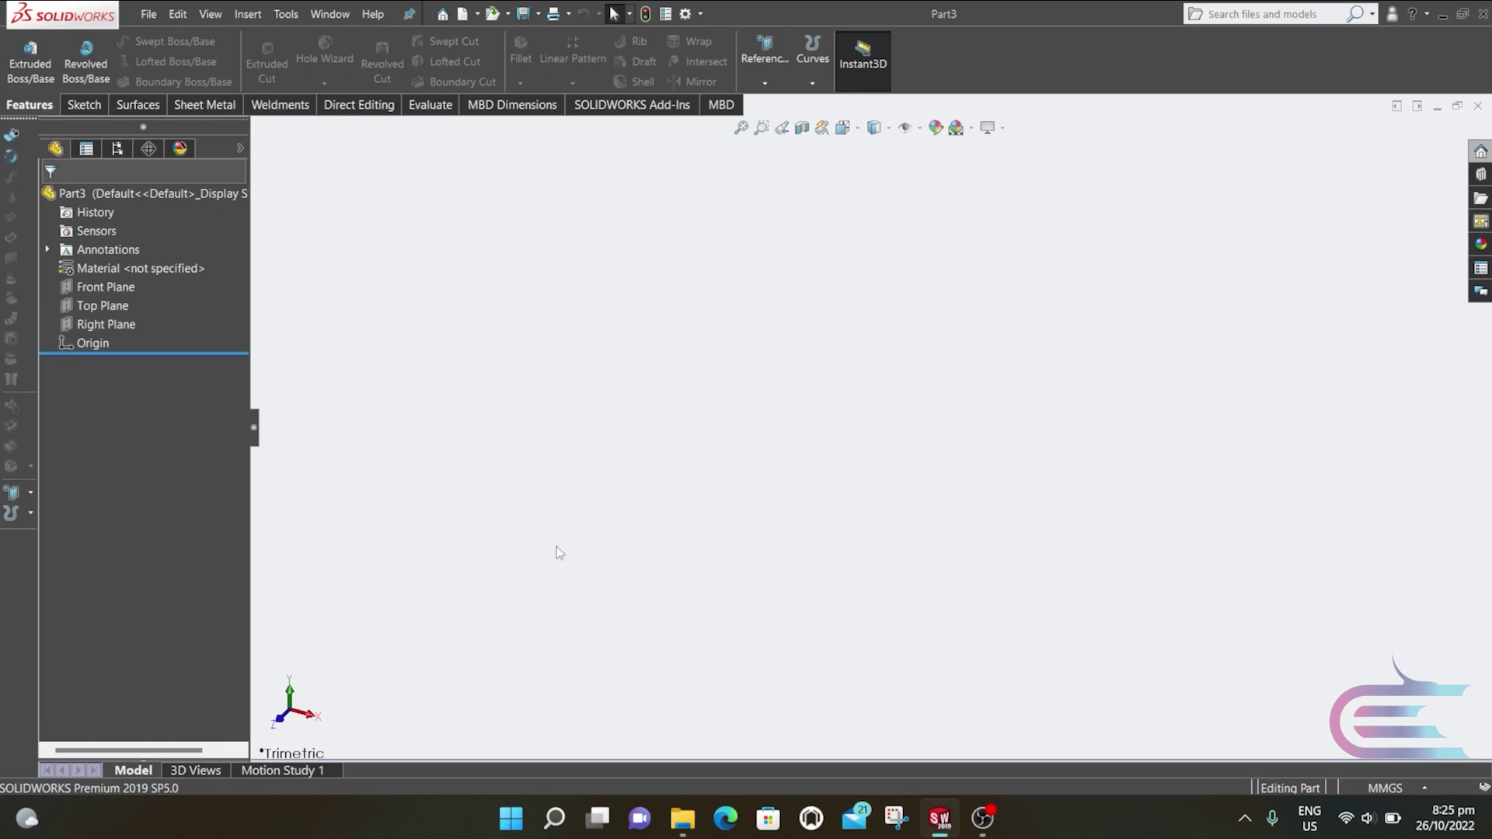
Step: View the Top Plane Normal To and start a sketch on it
{"action": "right_click", "coordinate": [95, 309]}
{"action": "left_click", "coordinate": [174, 293]}
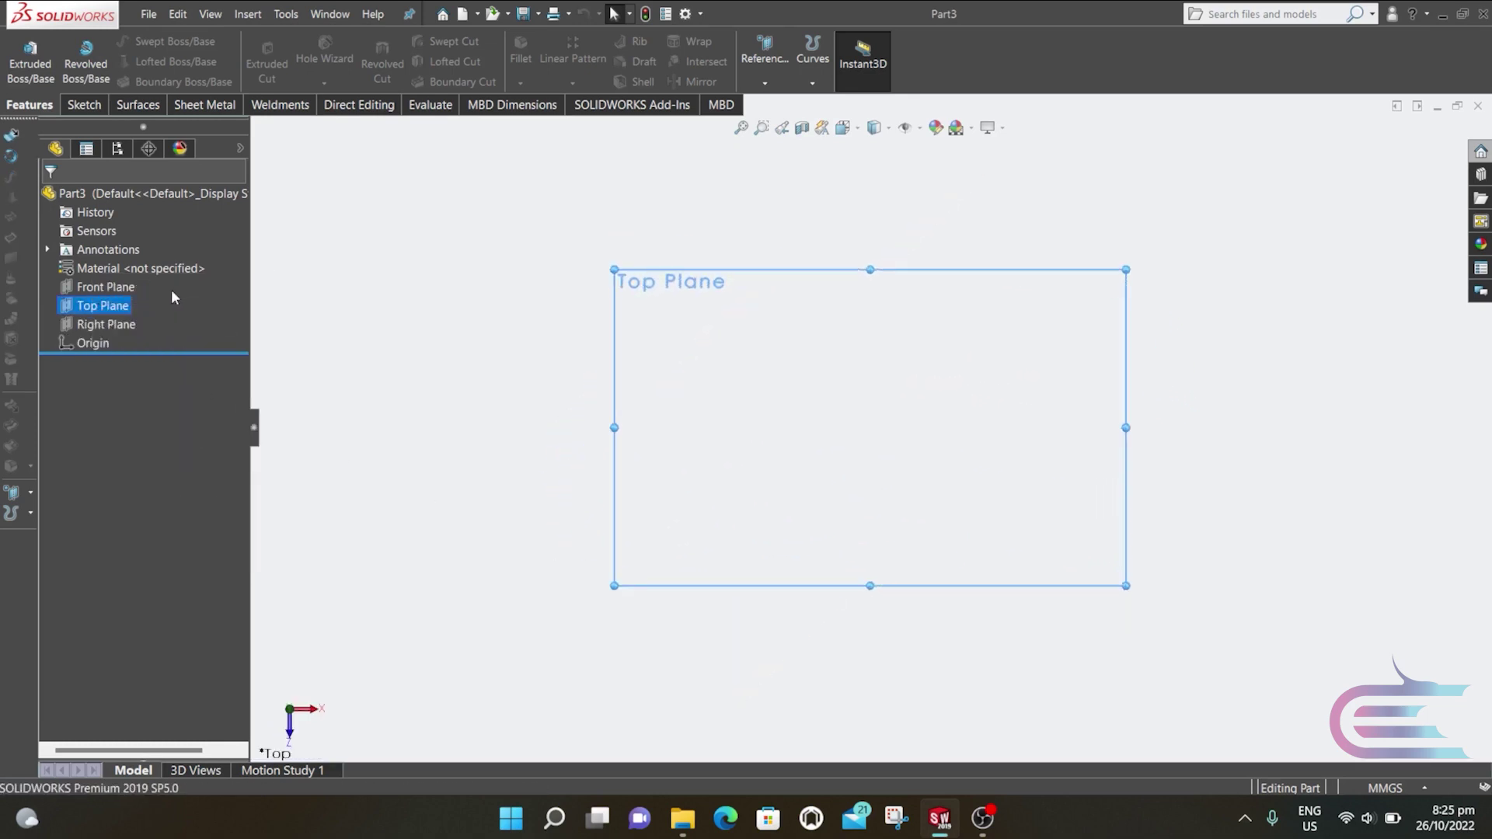
{"action": "right_click", "coordinate": [87, 303]}
{"action": "left_click", "coordinate": [100, 279]}
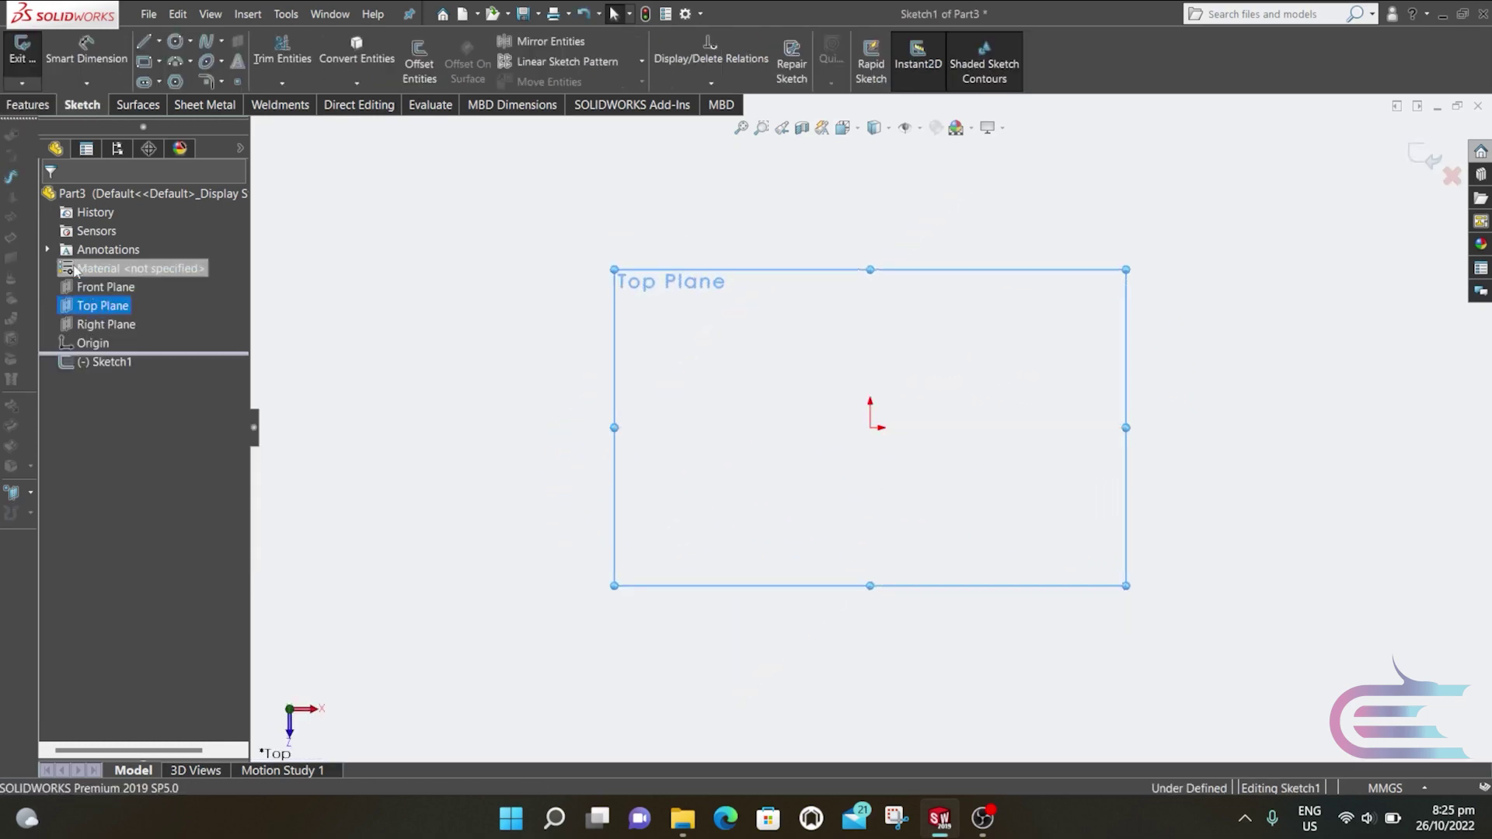
Step: Draw two concentric circles centred on the origin
{"action": "left_click", "coordinate": [174, 41]}
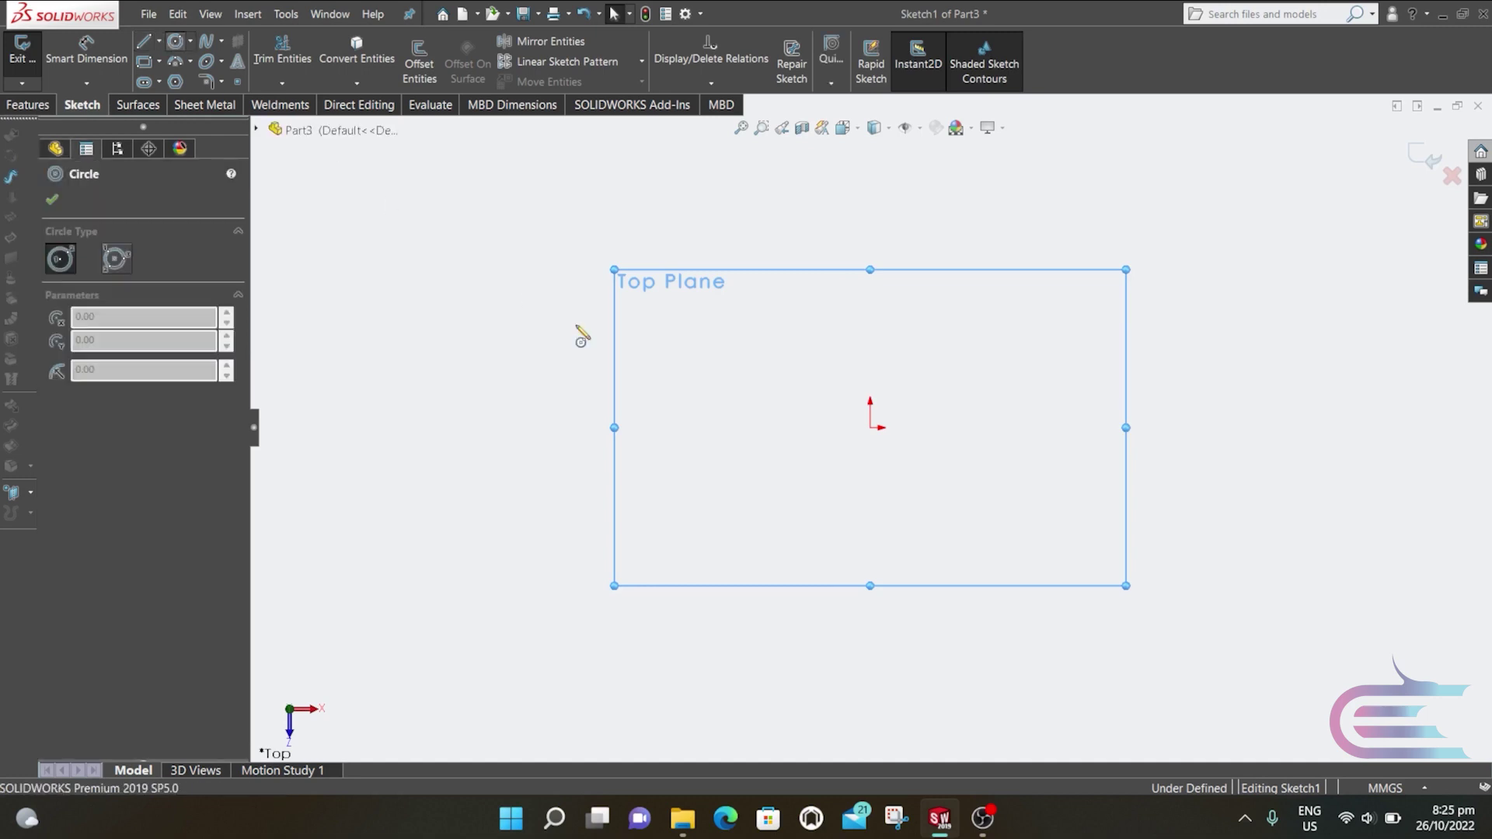
{"action": "left_click", "coordinate": [871, 428]}
{"action": "left_click", "coordinate": [872, 546]}
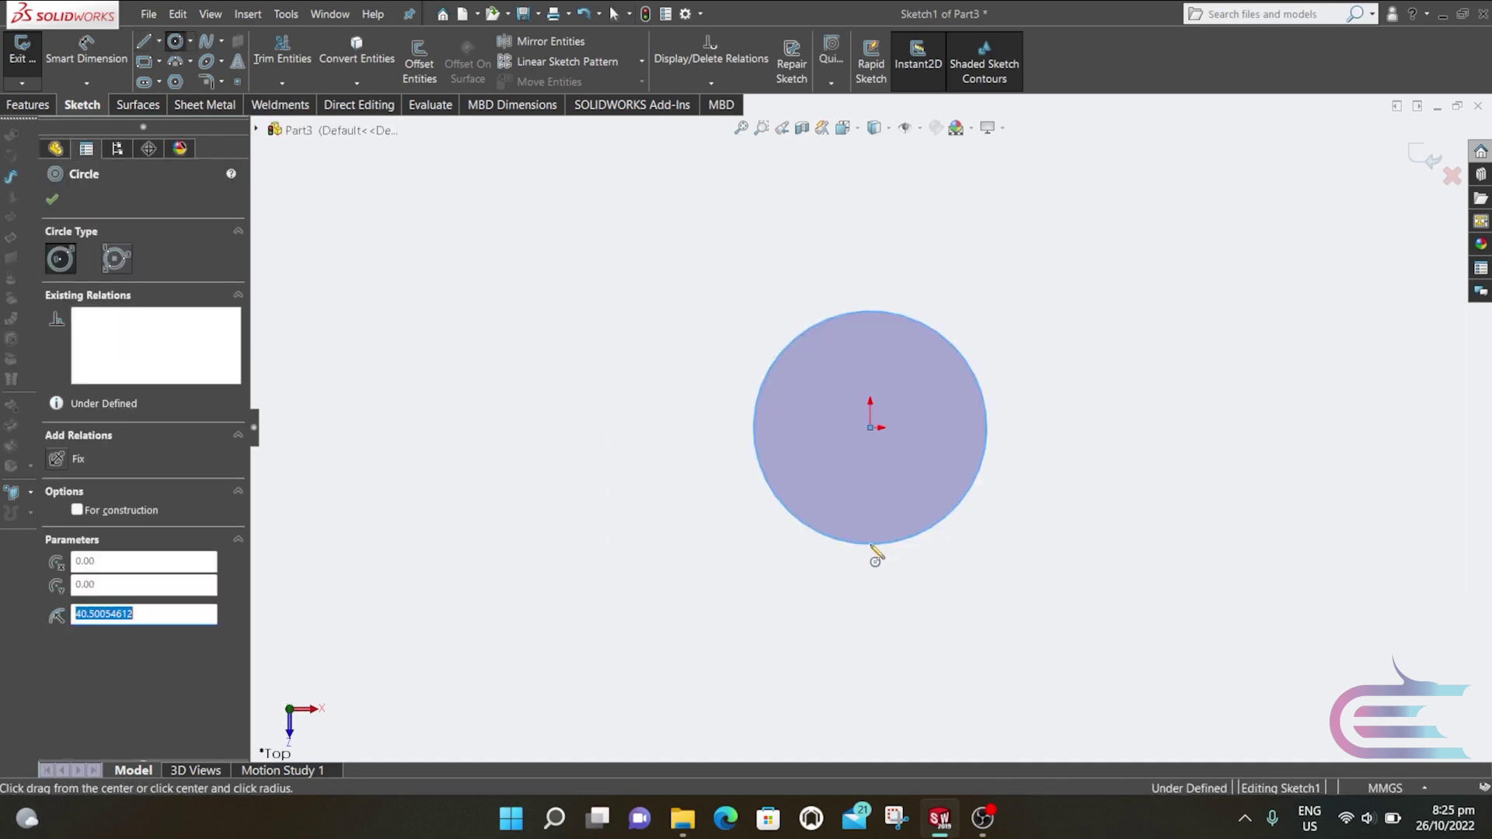
{"action": "left_click", "coordinate": [870, 427]}
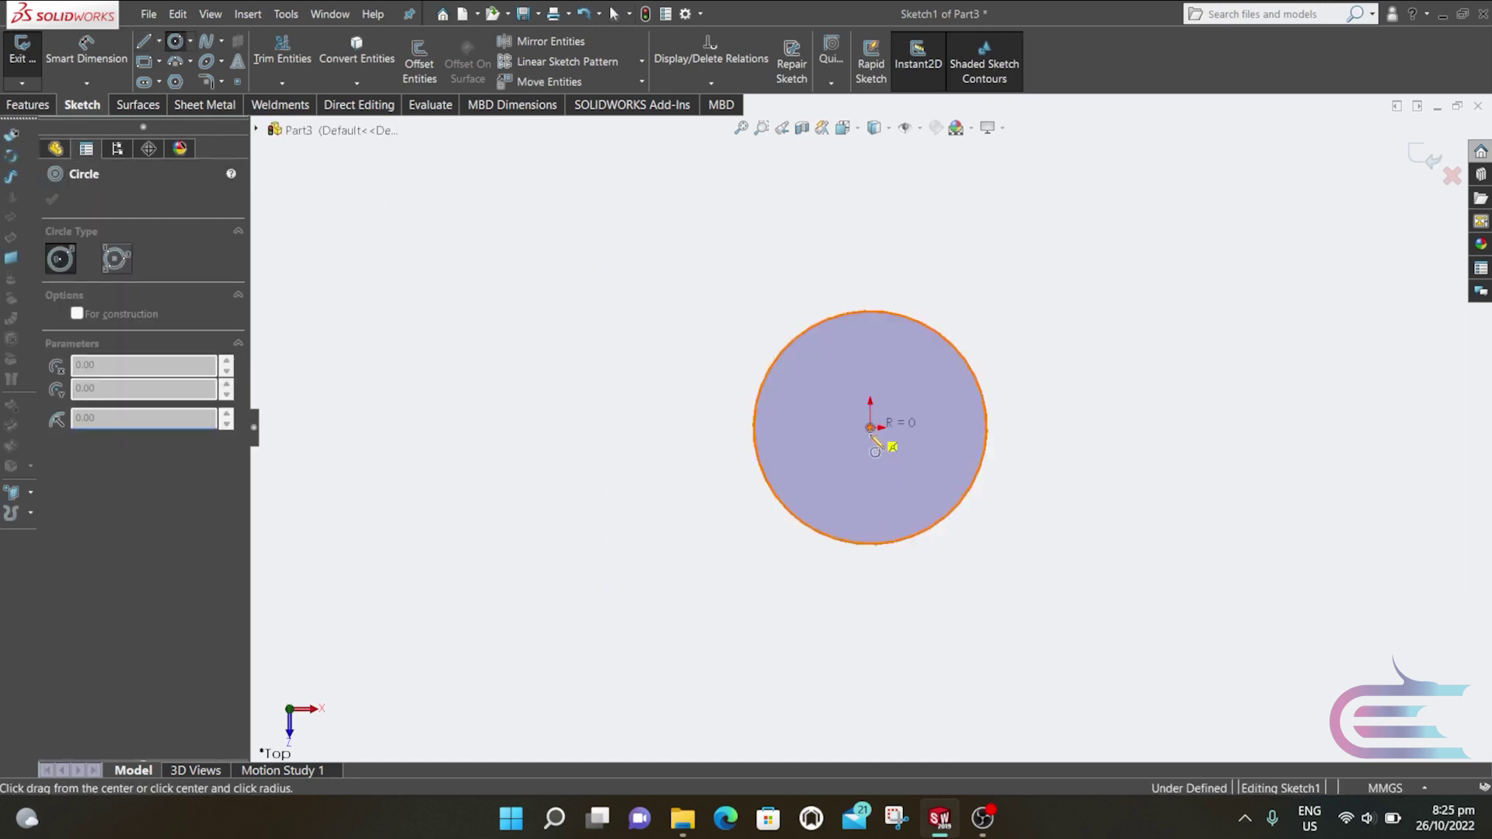
{"action": "left_click", "coordinate": [872, 565]}
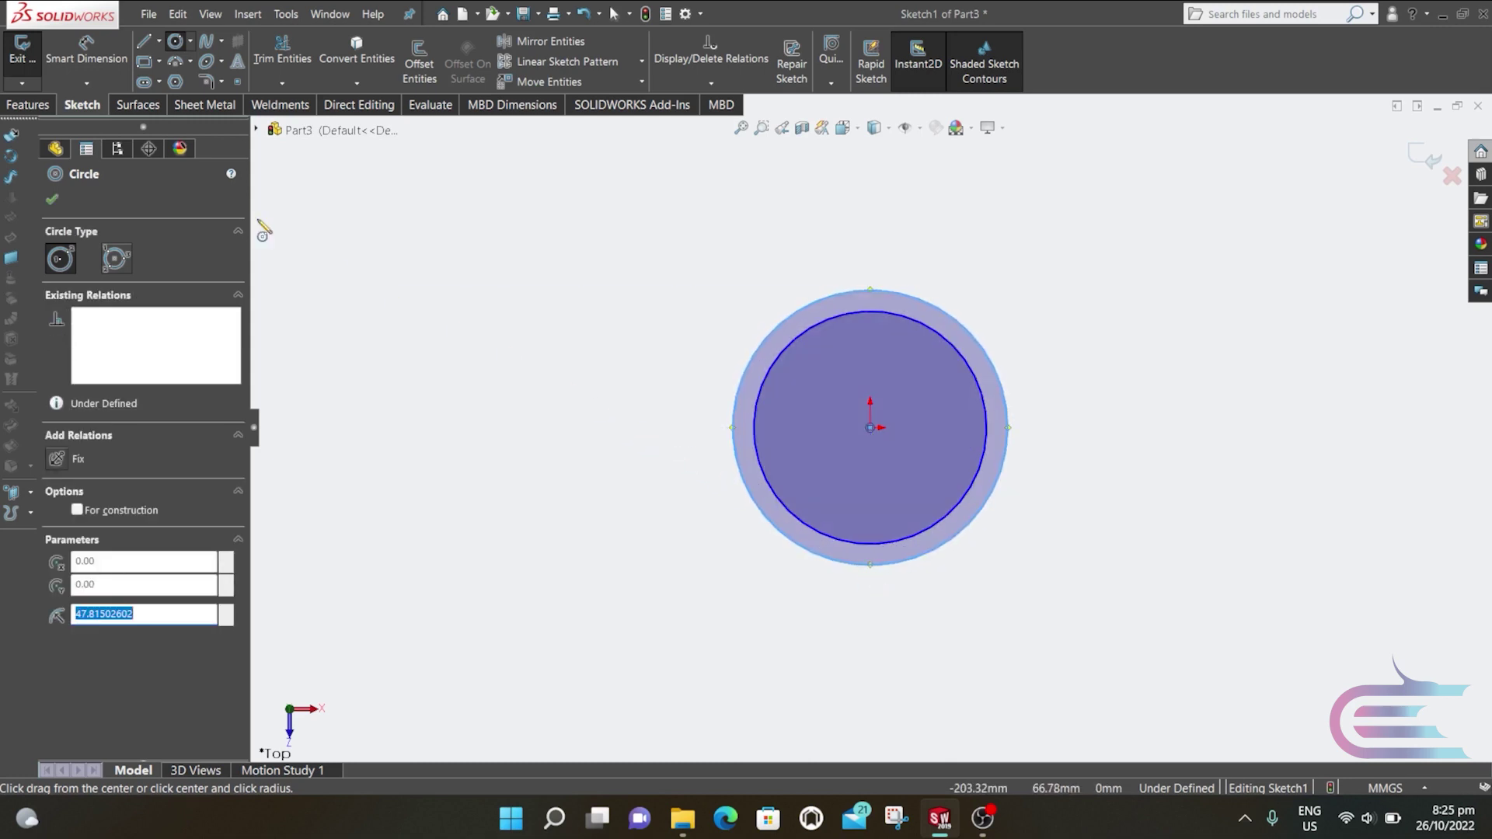
Step: Dimension the outer circle Ø85 mm and the inner circle Ø79 mm
{"action": "left_click", "coordinate": [92, 68]}
{"action": "left_click", "coordinate": [1008, 455]}
{"action": "left_click", "coordinate": [1104, 430]}
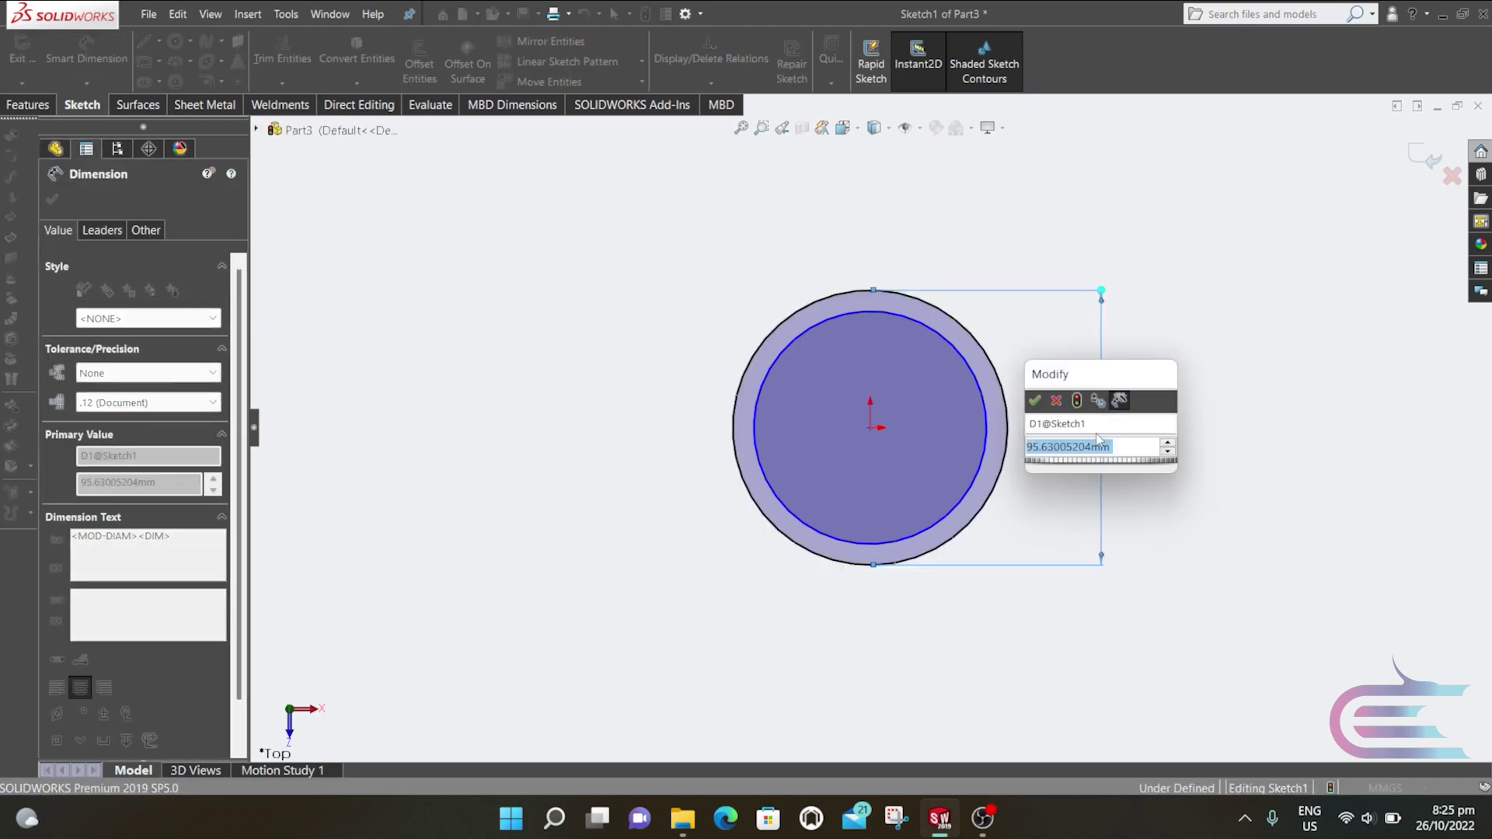
{"action": "type", "text": "85"}
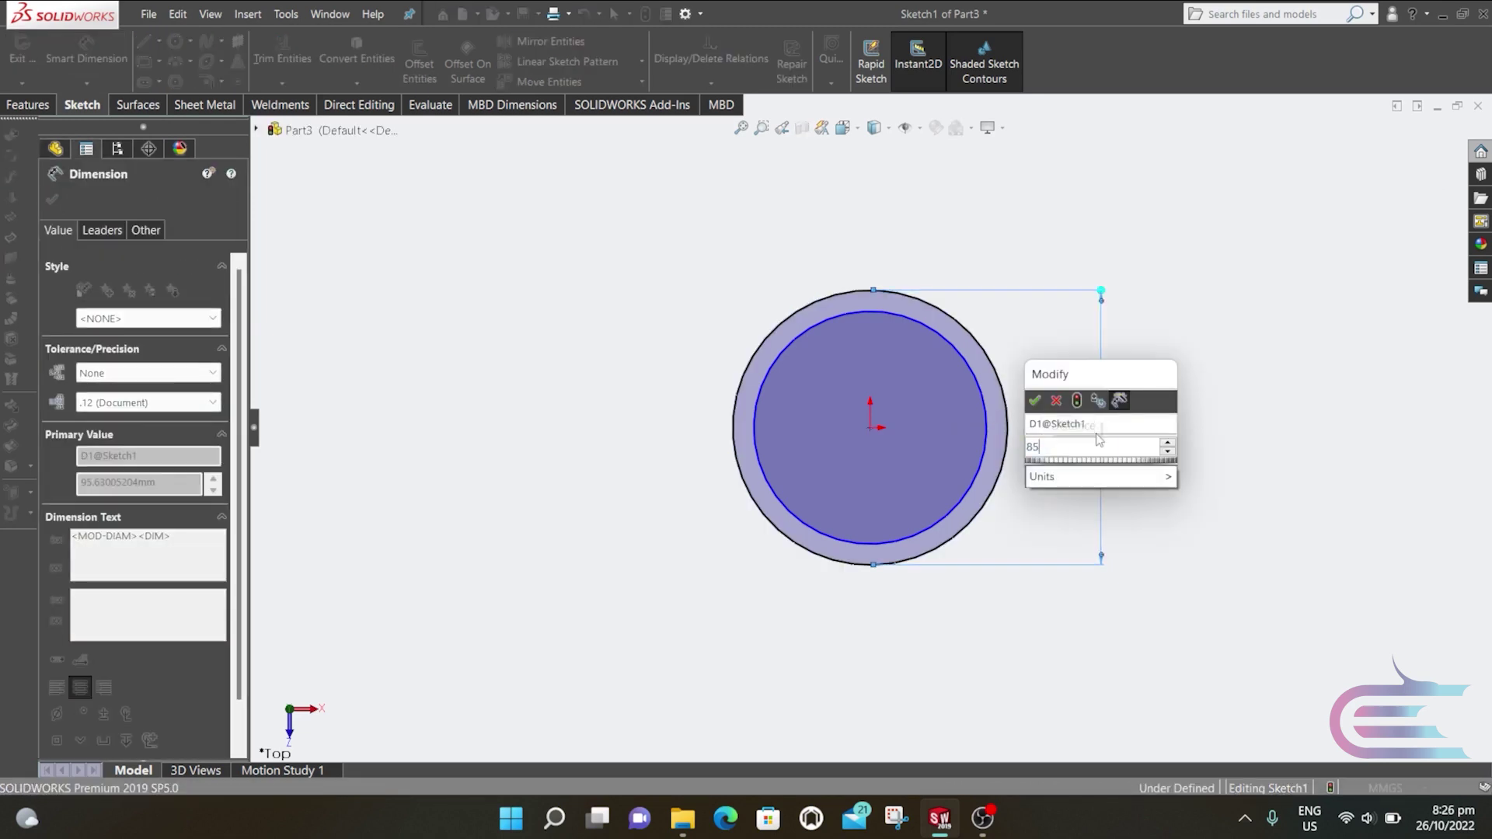
{"action": "key", "text": "Return"}
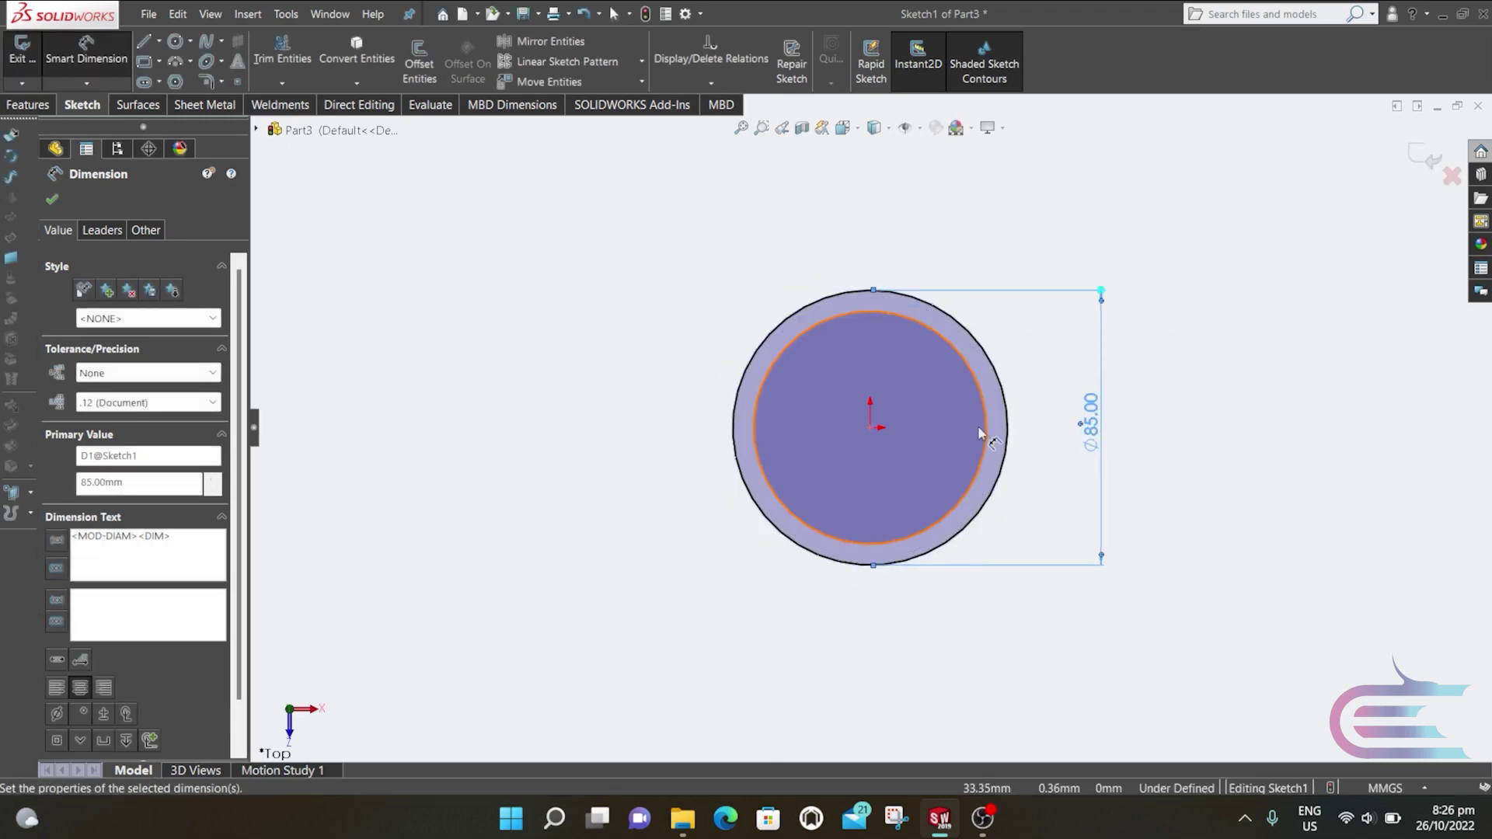
{"action": "left_click", "coordinate": [991, 433]}
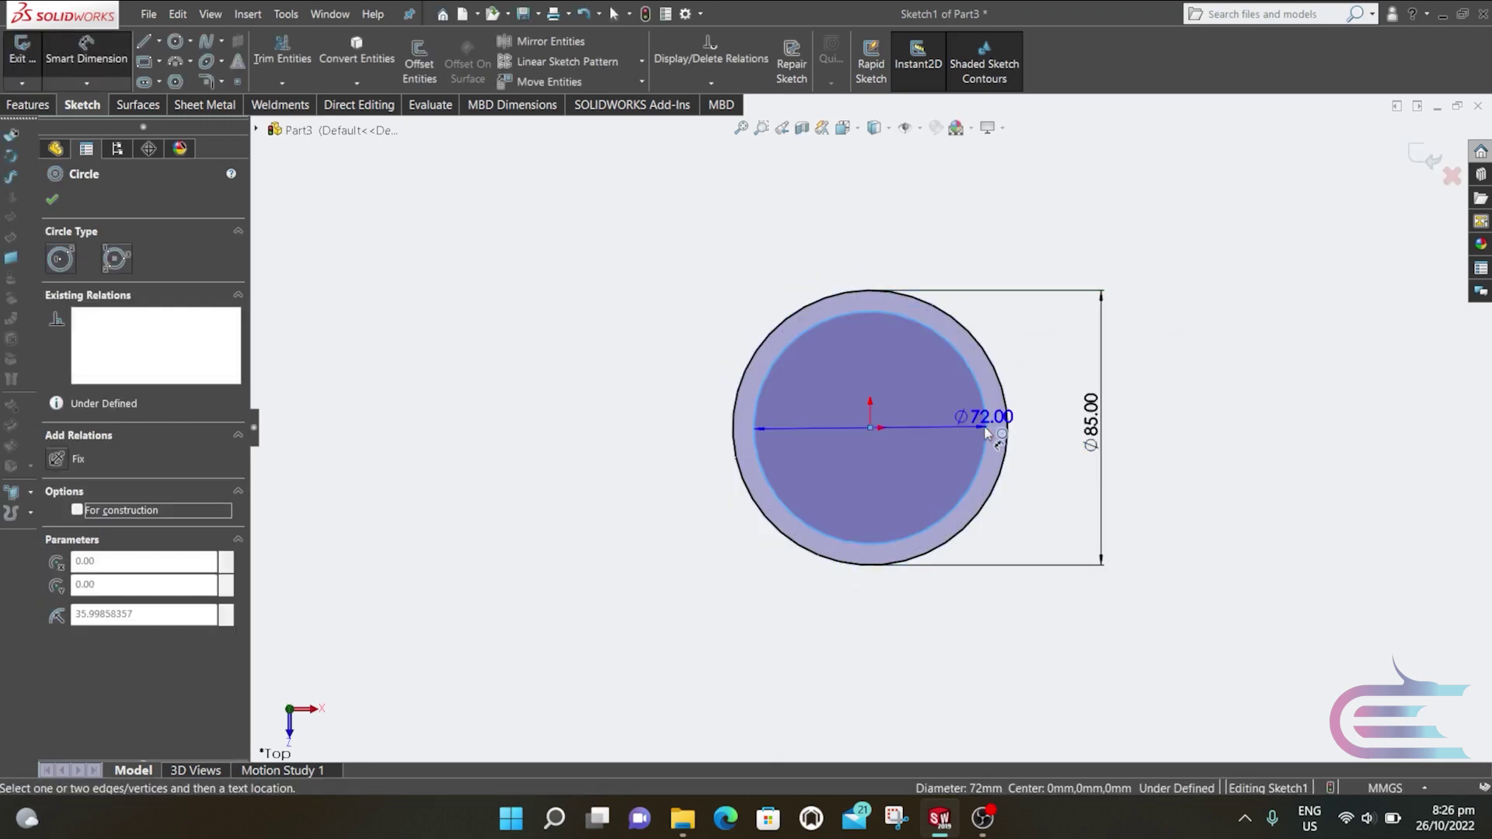
{"action": "left_click", "coordinate": [1051, 435]}
{"action": "type", "text": "79"}
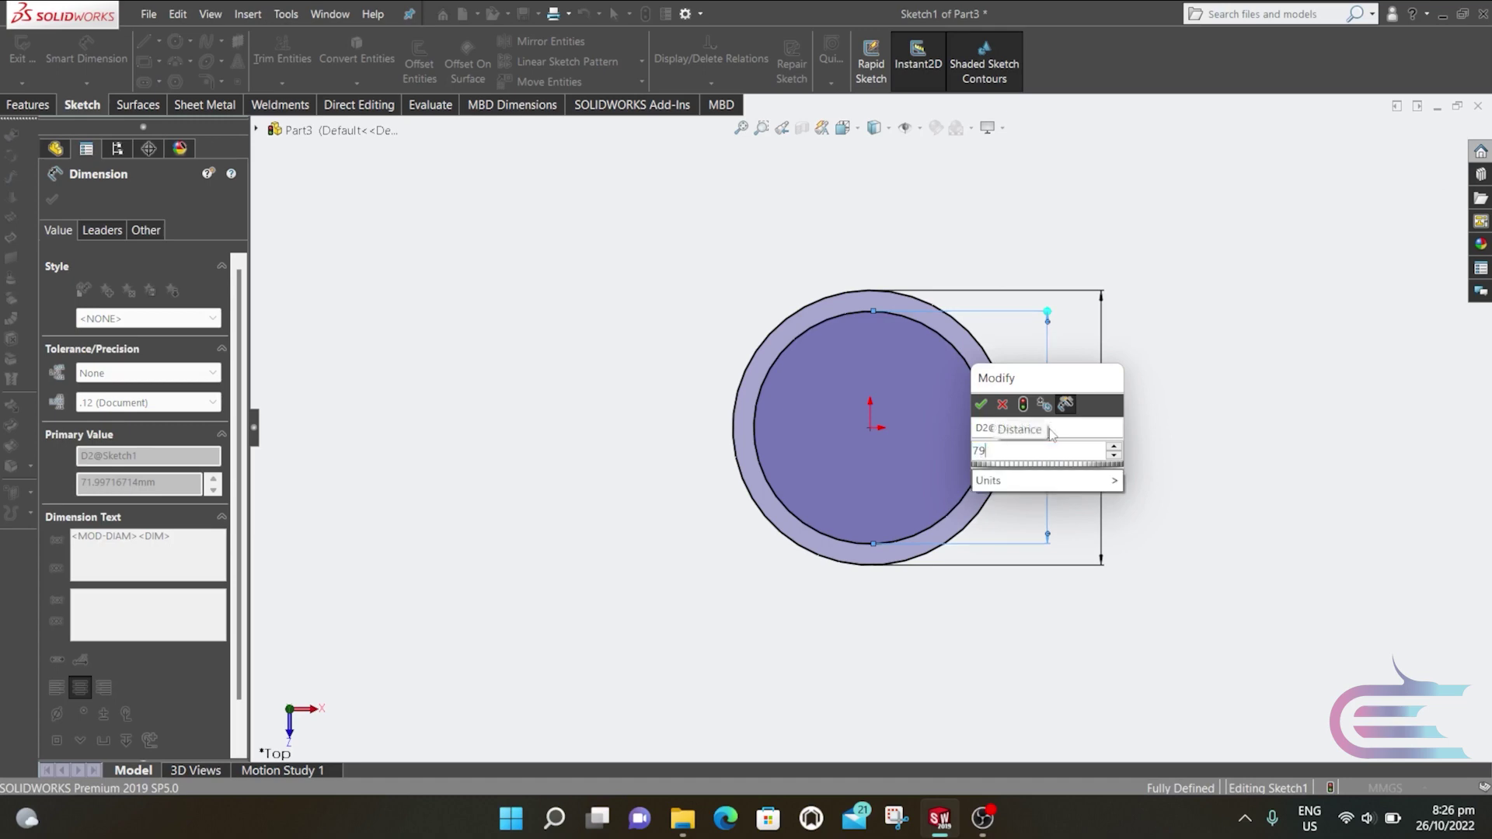
{"action": "key", "text": "Return"}
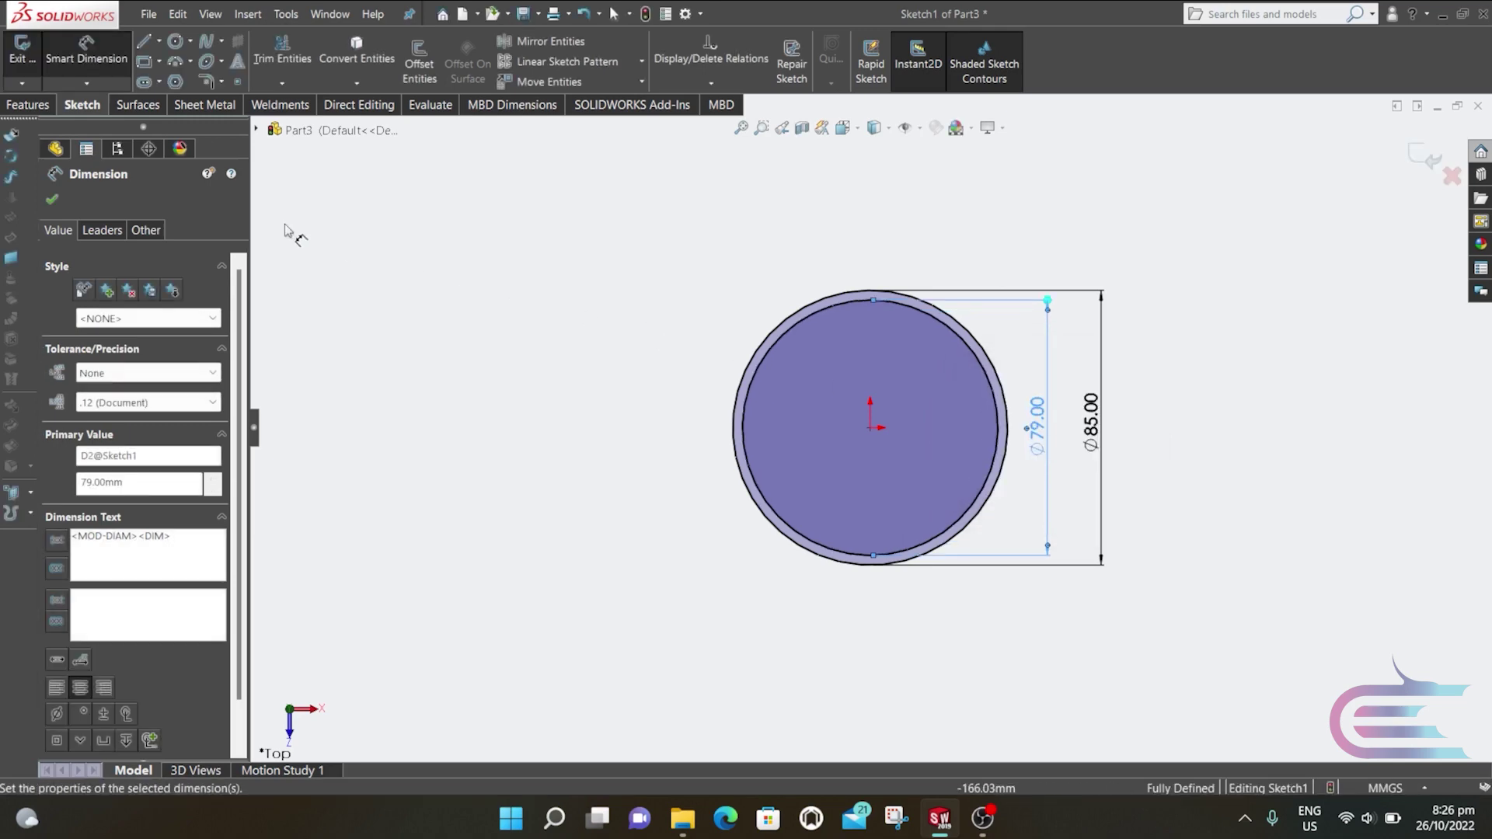
{"action": "left_click", "coordinate": [52, 199]}
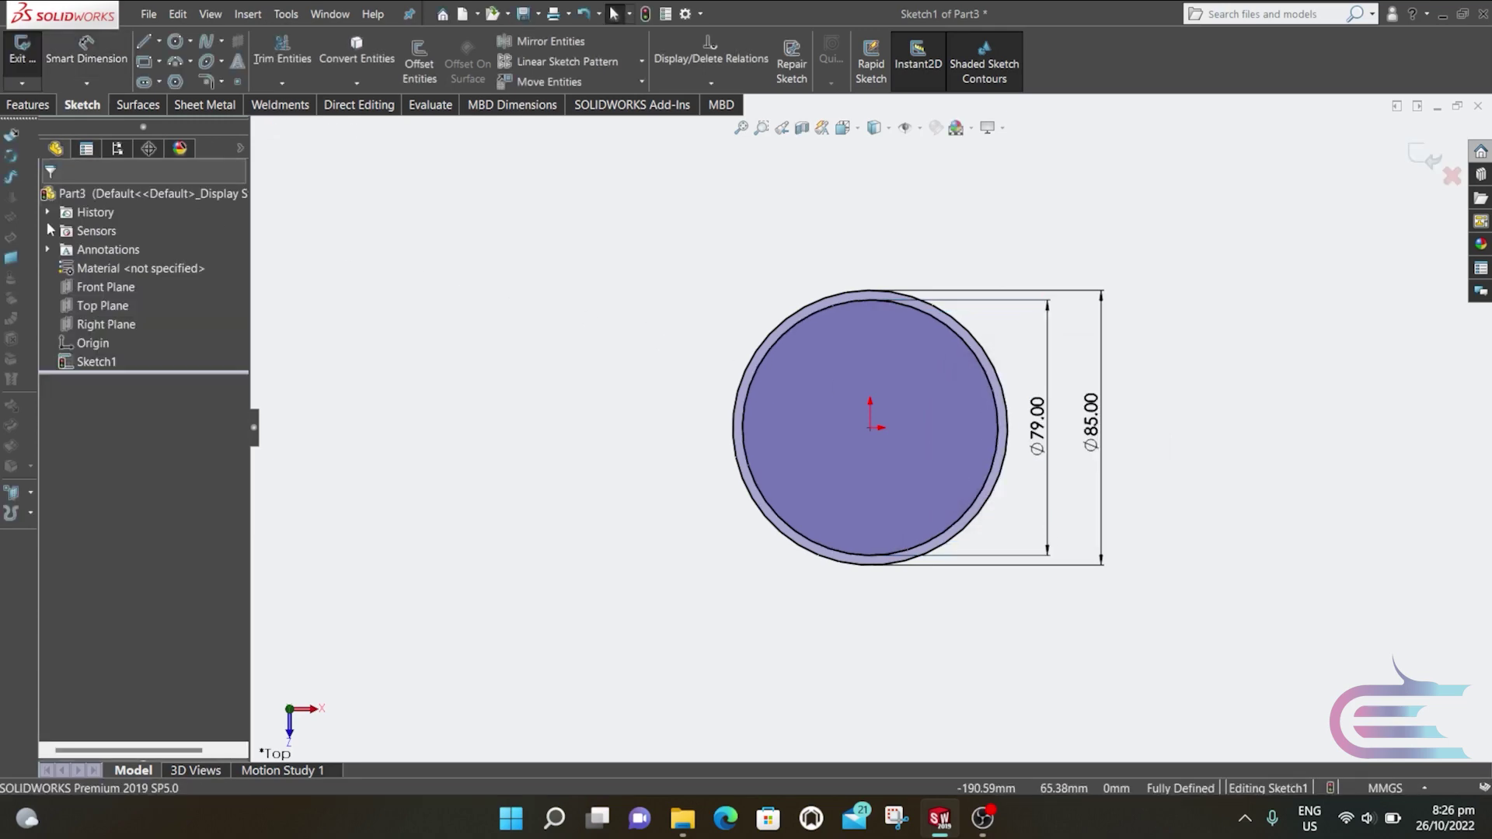
Step: Draw a rectangle across the bottom of the ring
{"action": "left_click", "coordinate": [144, 62]}
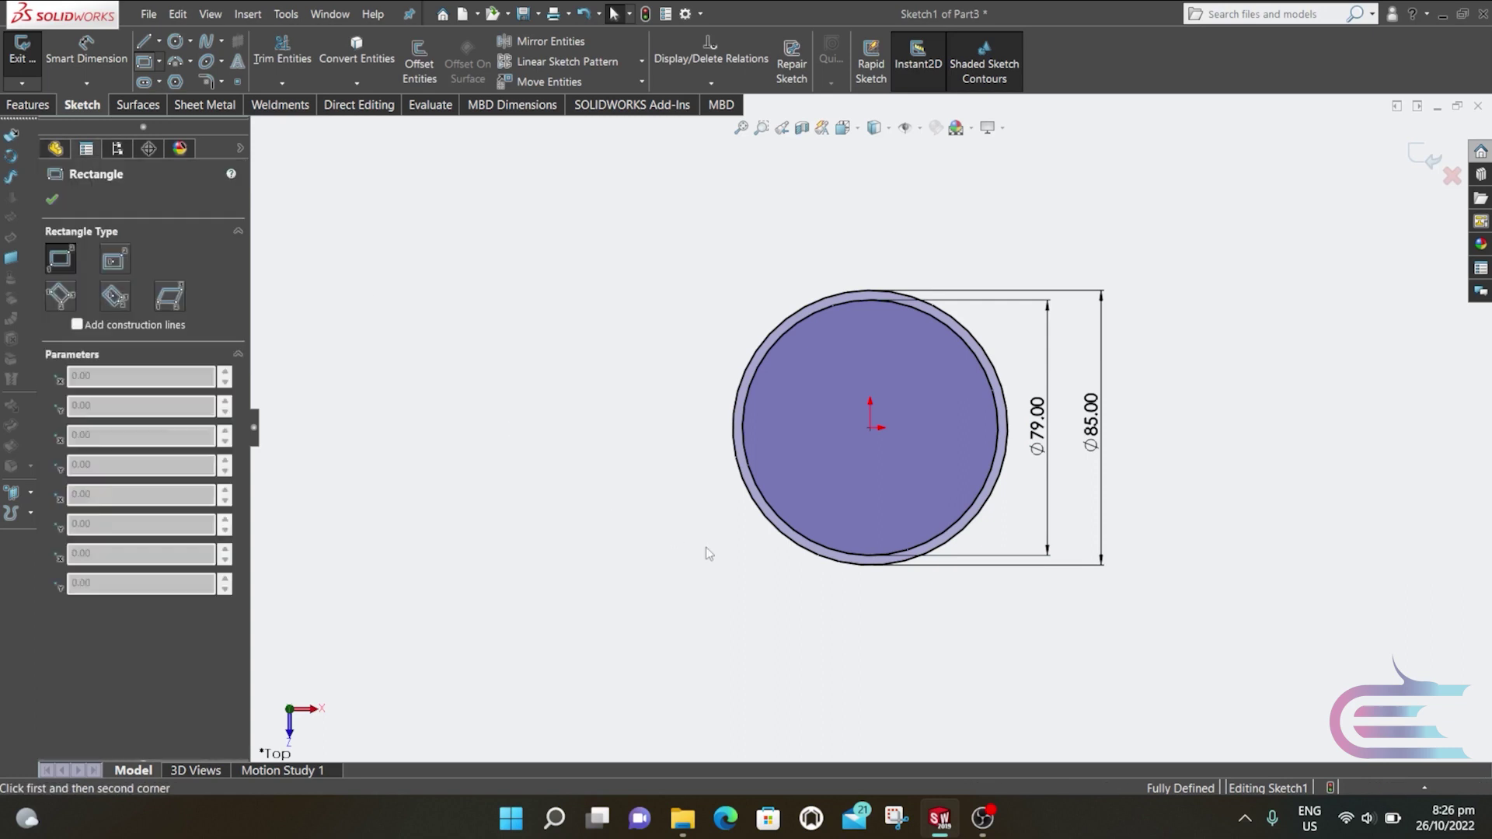
{"action": "left_click", "coordinate": [851, 542]}
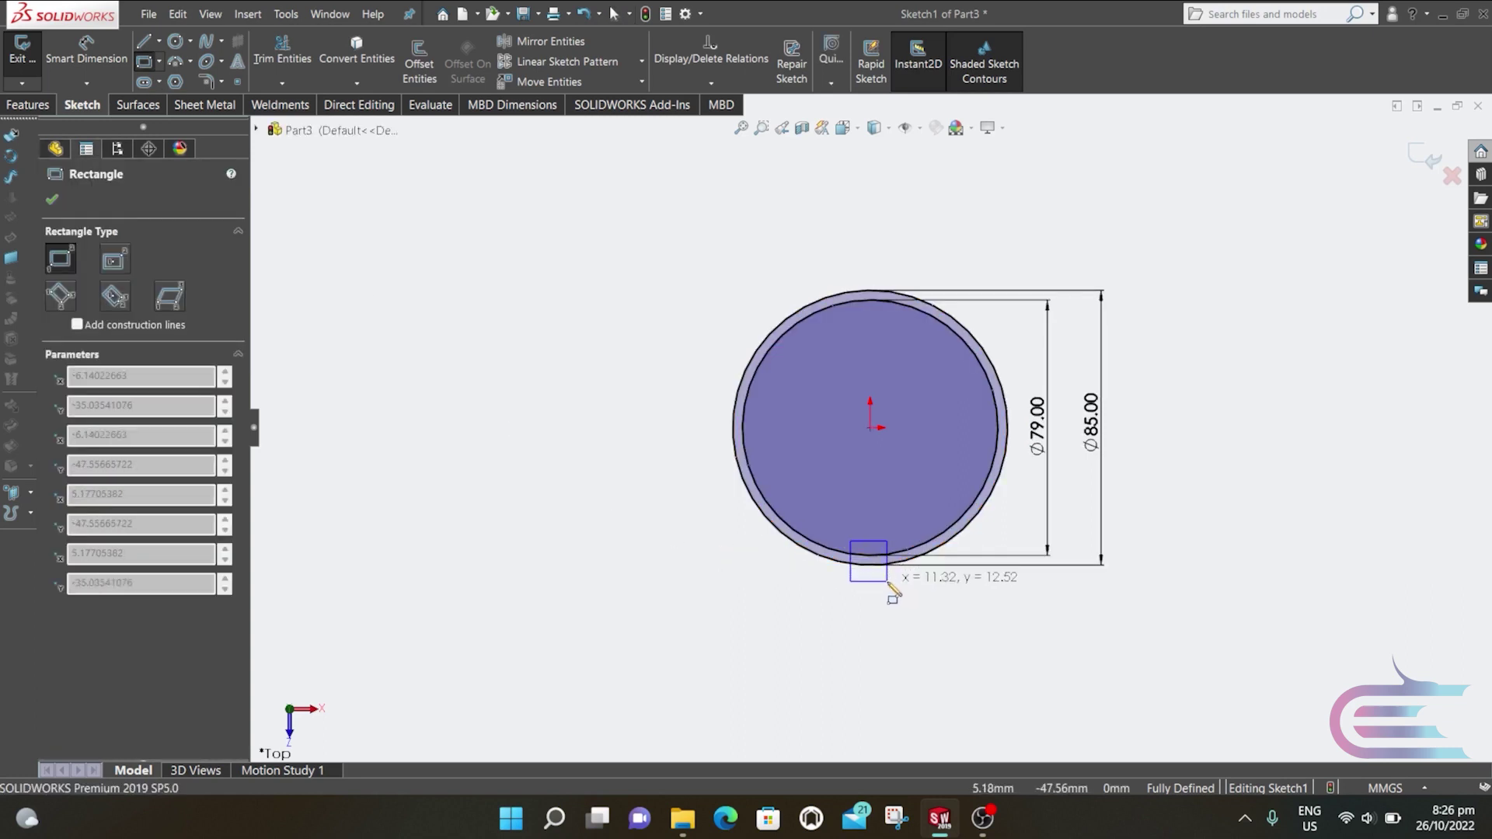
{"action": "left_click", "coordinate": [887, 582]}
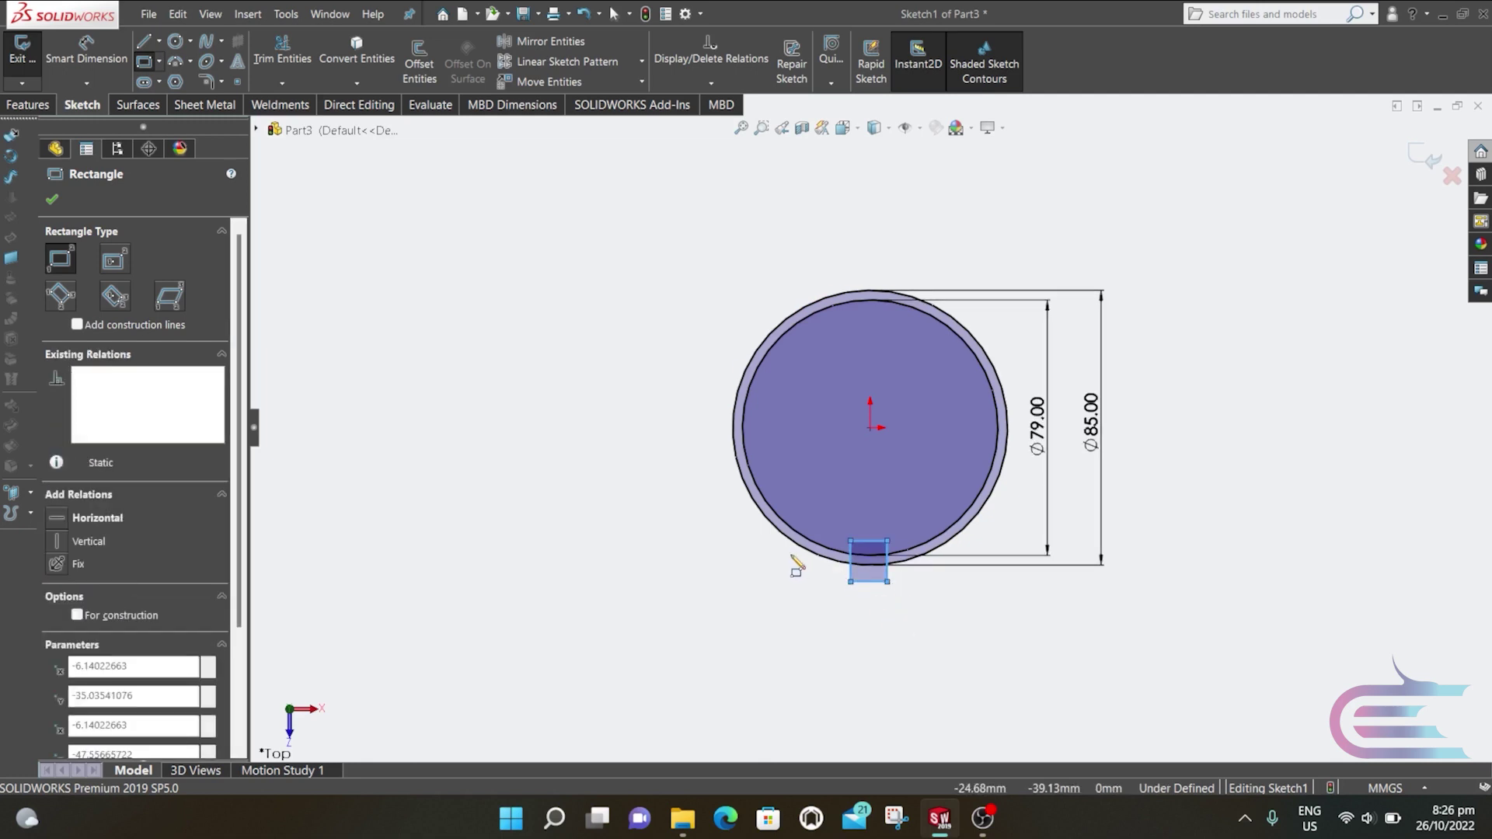
{"action": "key", "text": "Escape"}
Step: Add a Vertical relation between the rectangle's top edge and the origin
{"action": "scroll", "coordinate": [853, 548], "scroll_direction": "down", "scroll_amount": 5}
{"action": "left_click", "coordinate": [897, 494]}
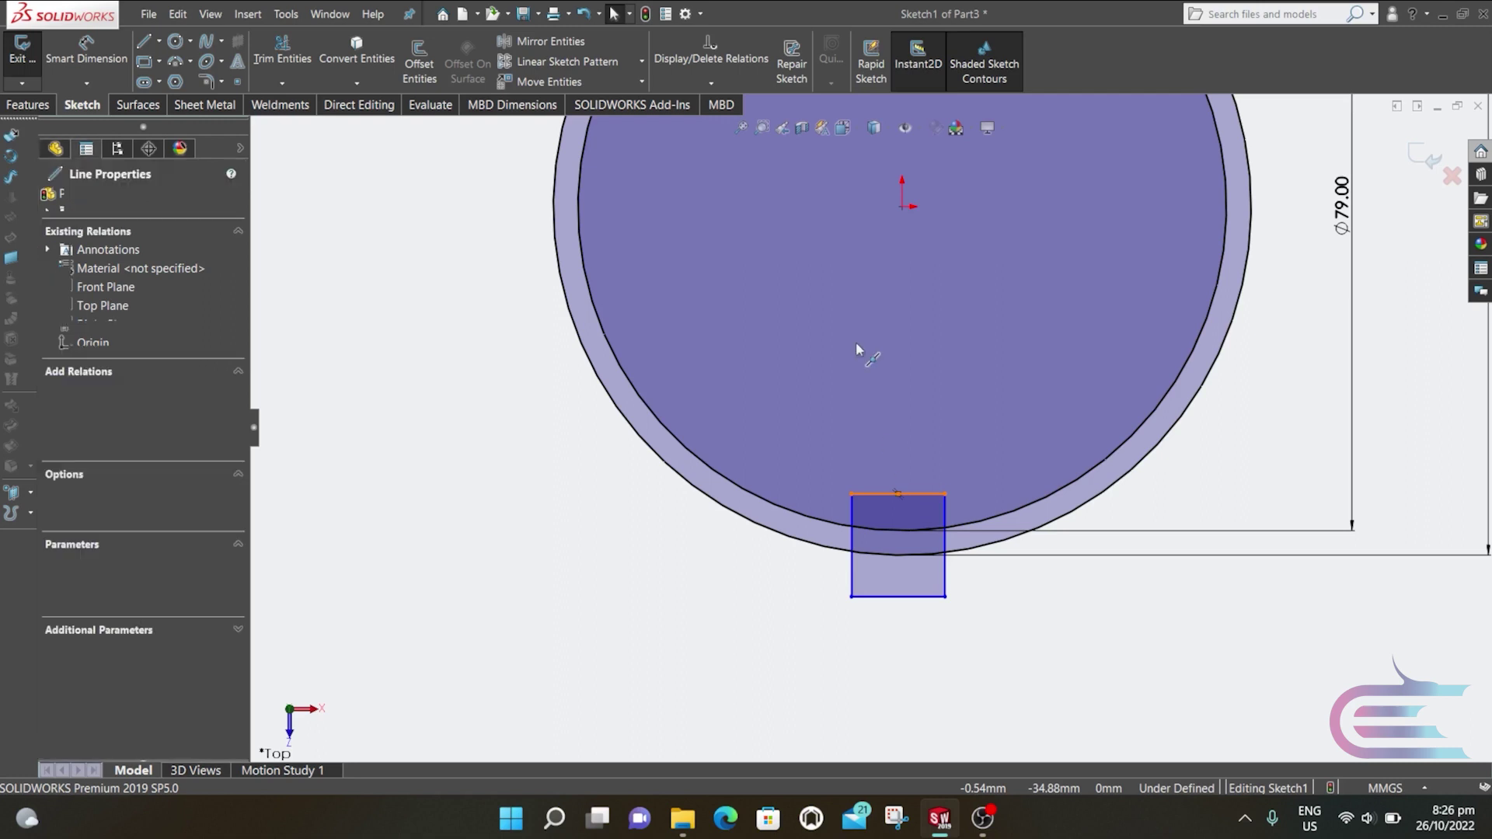
{"action": "left_click", "coordinate": [903, 207], "text": "ctrl"}
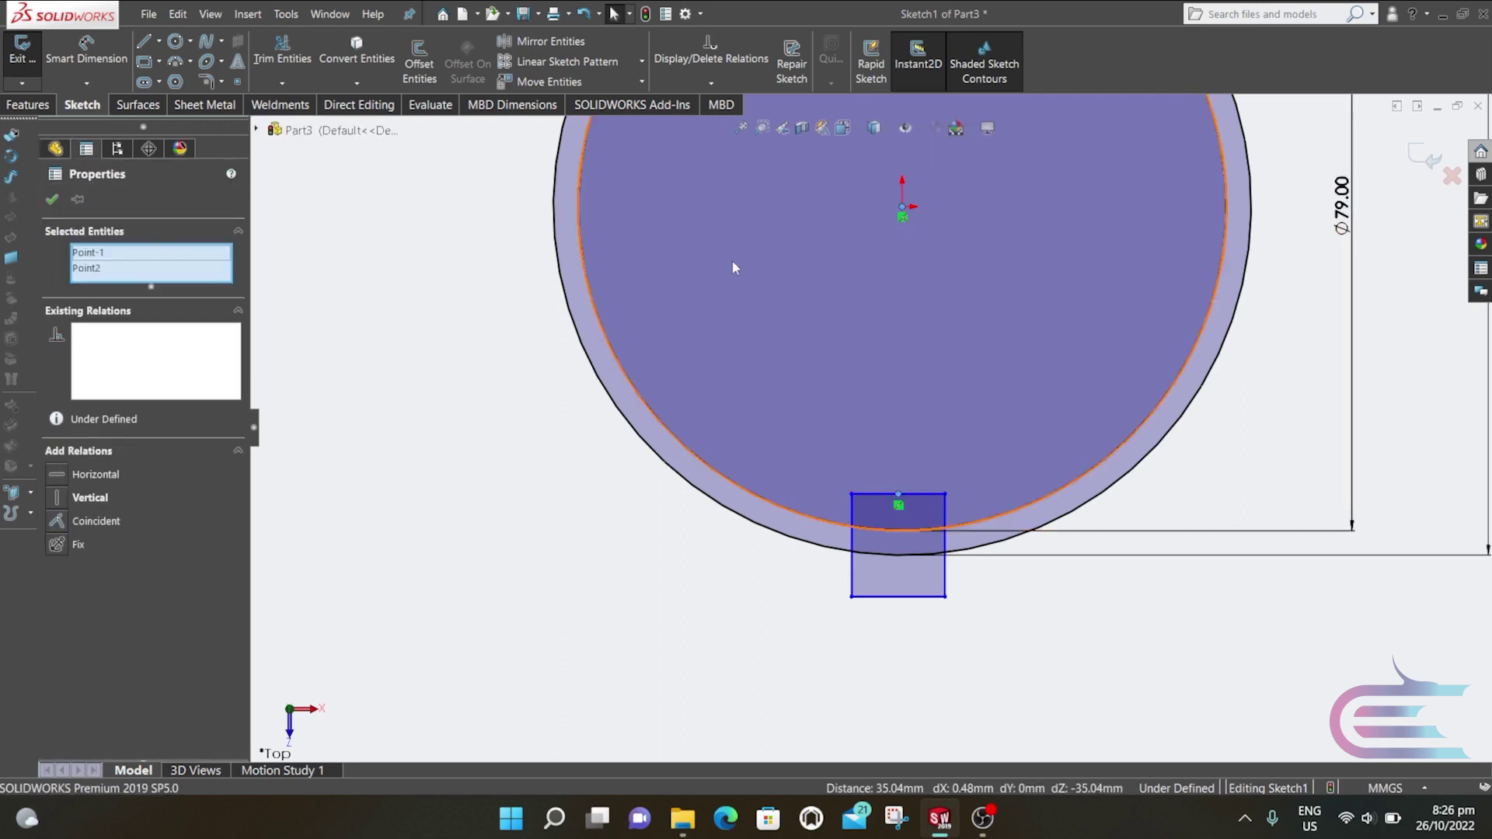
{"action": "left_click", "coordinate": [52, 499]}
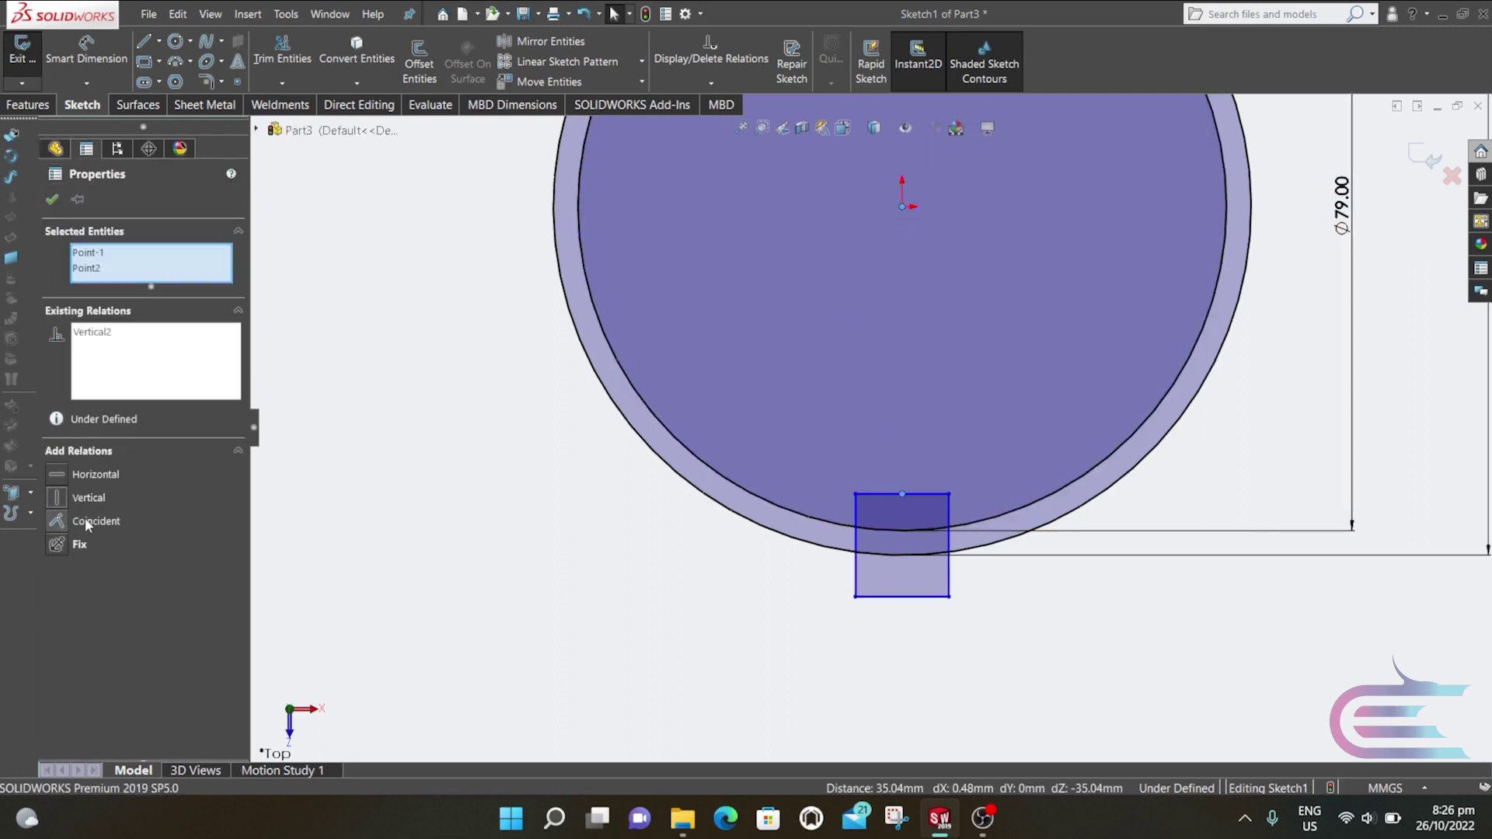
{"action": "left_click", "coordinate": [53, 200]}
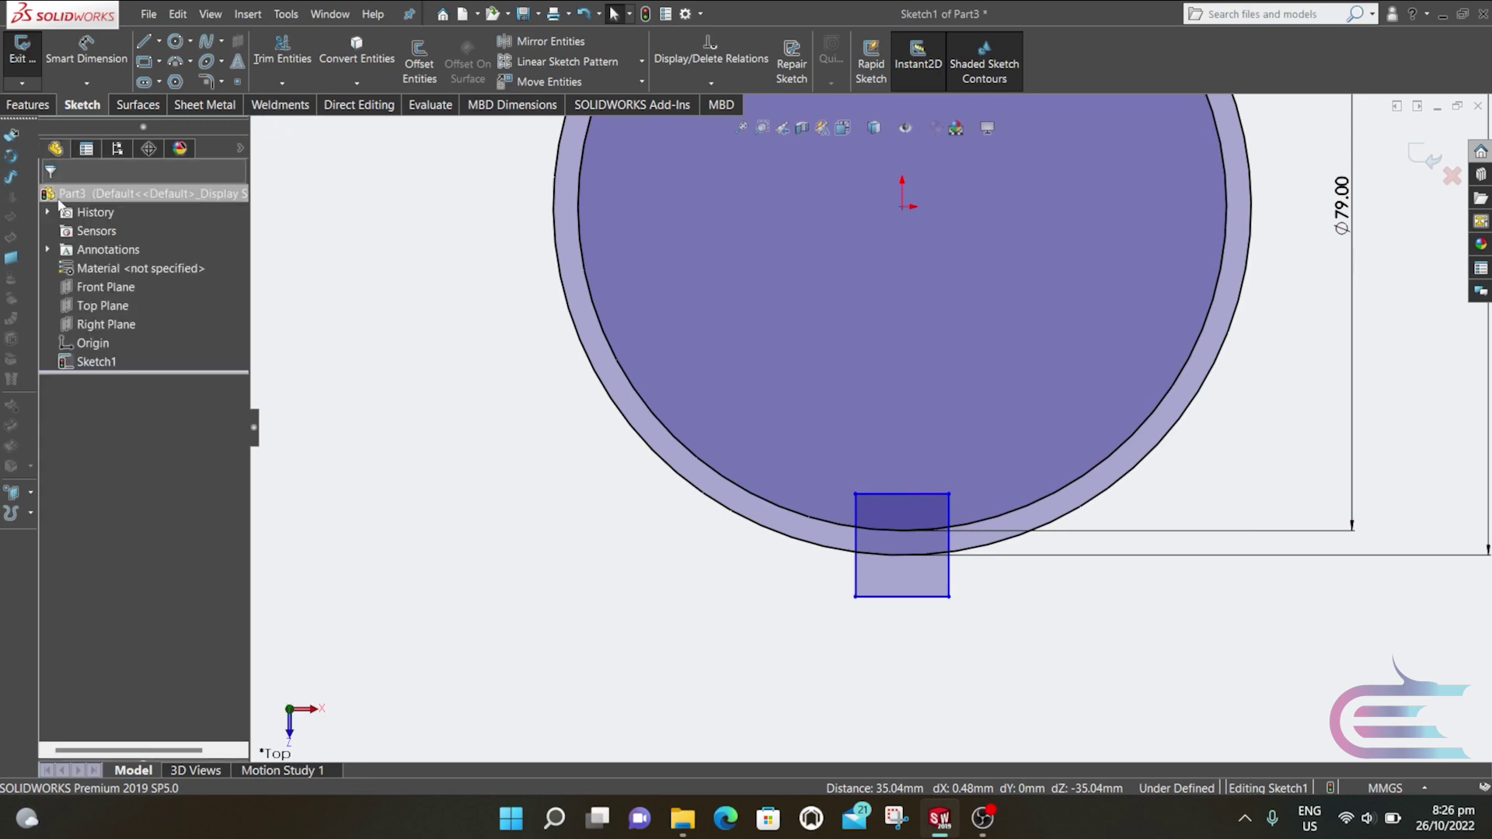
Step: Dimension the rectangle width to 4 mm
{"action": "left_click", "coordinate": [111, 62]}
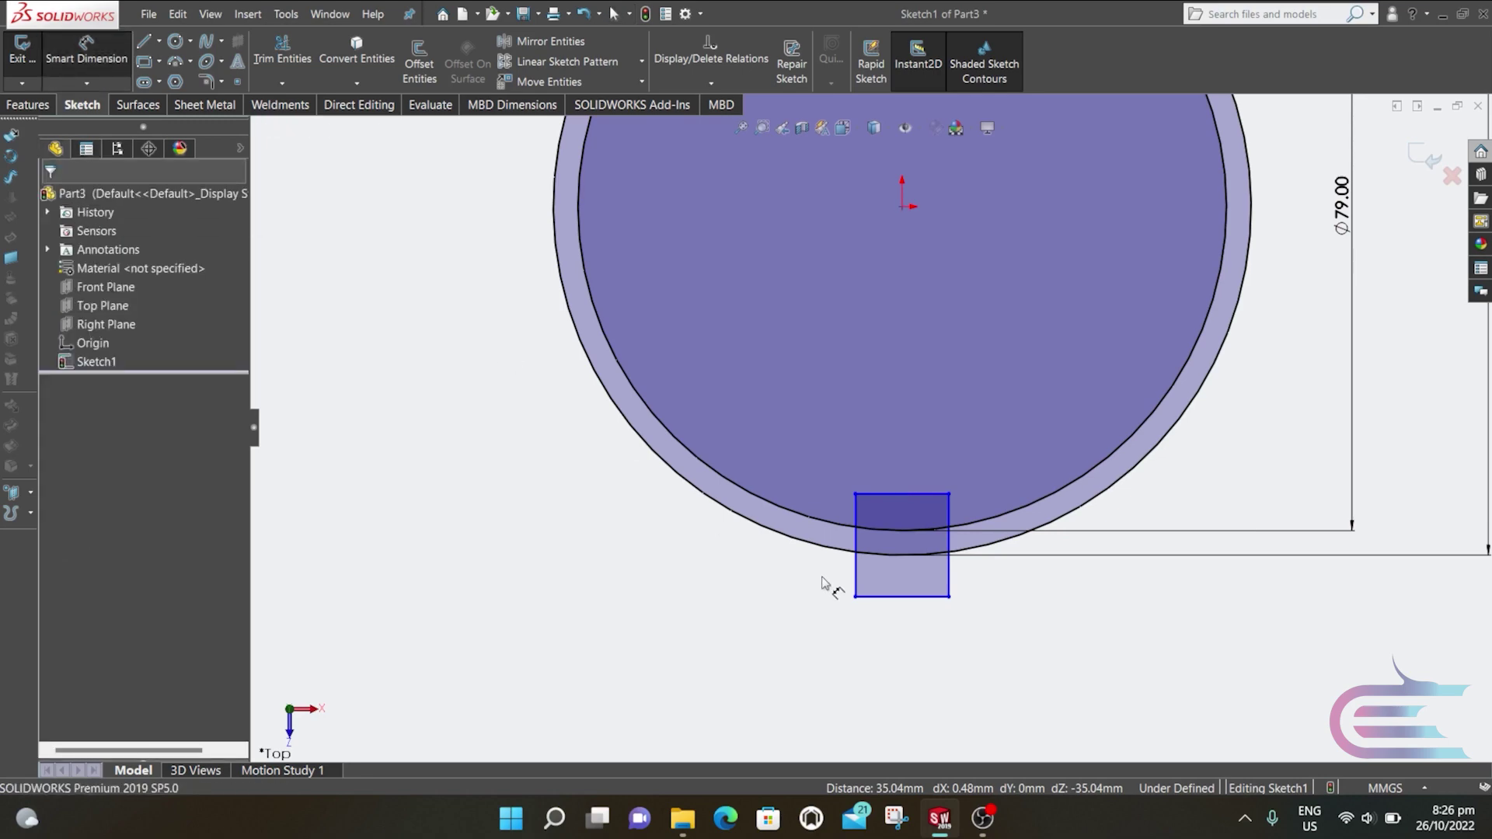
{"action": "left_click", "coordinate": [917, 597]}
{"action": "left_click", "coordinate": [911, 684]}
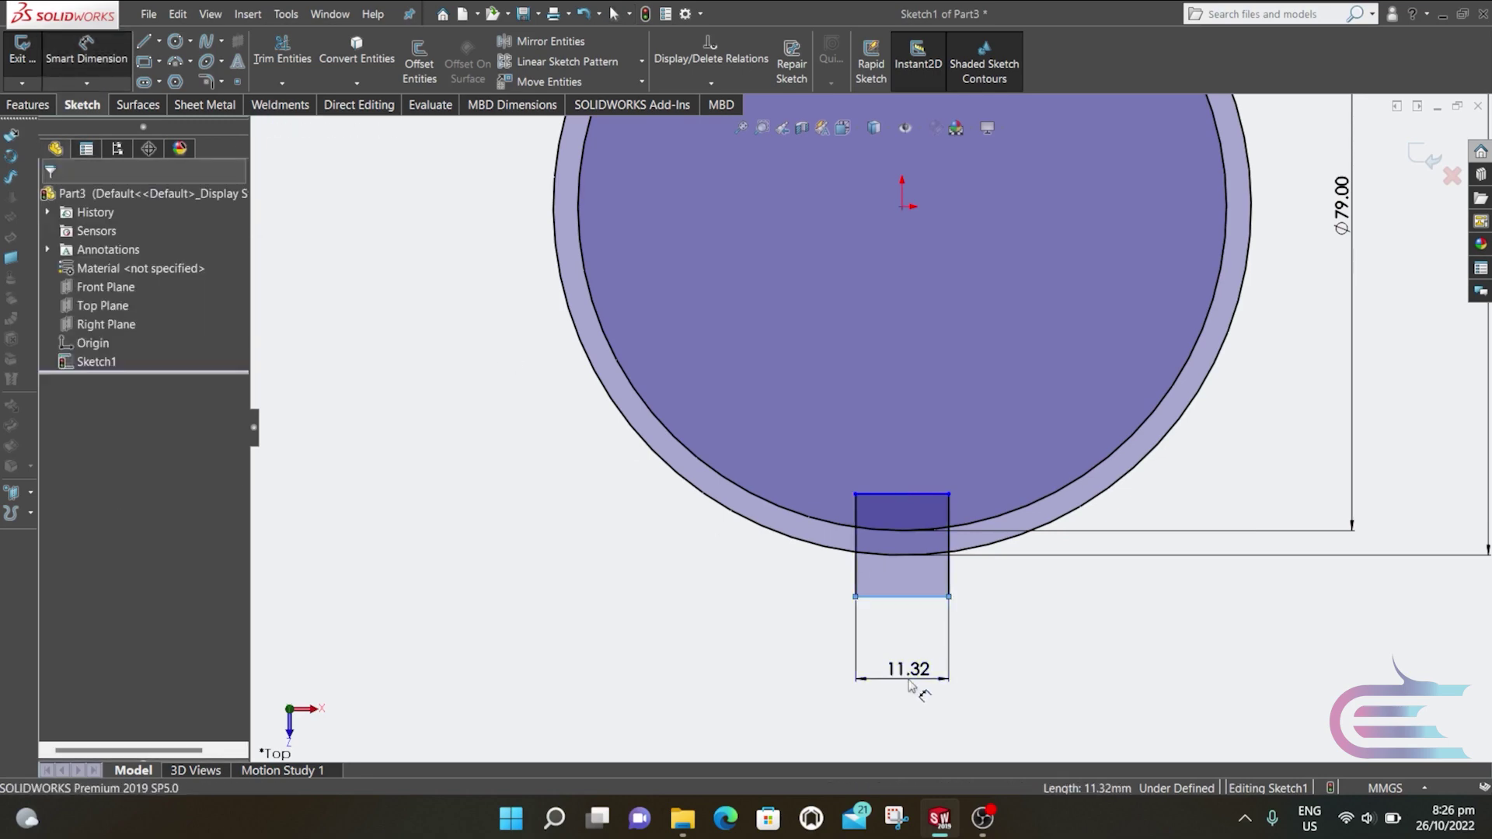
{"action": "type", "text": "4"}
{"action": "key", "text": "Return"}
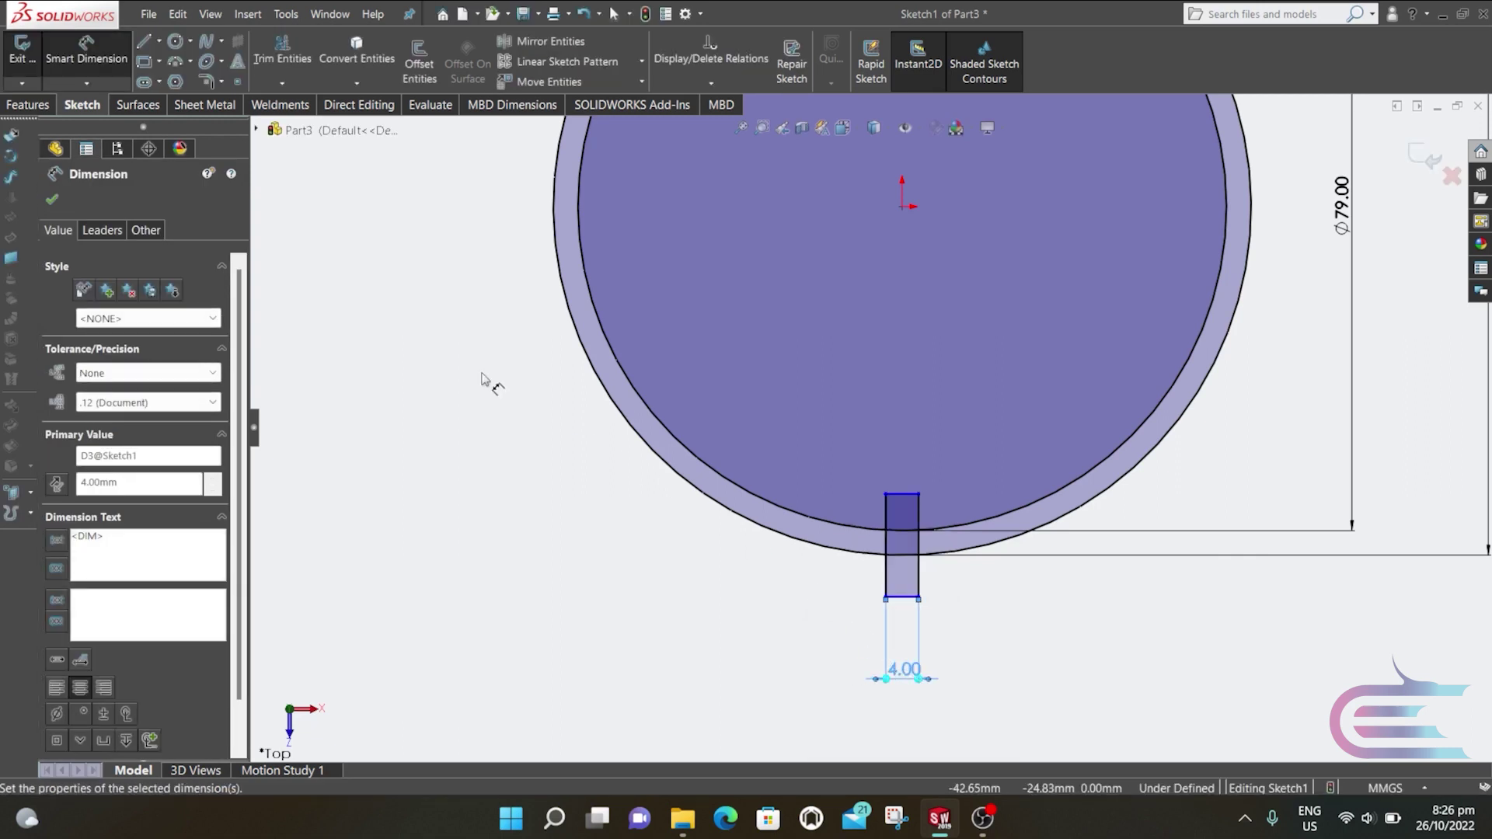
{"action": "left_click", "coordinate": [51, 199]}
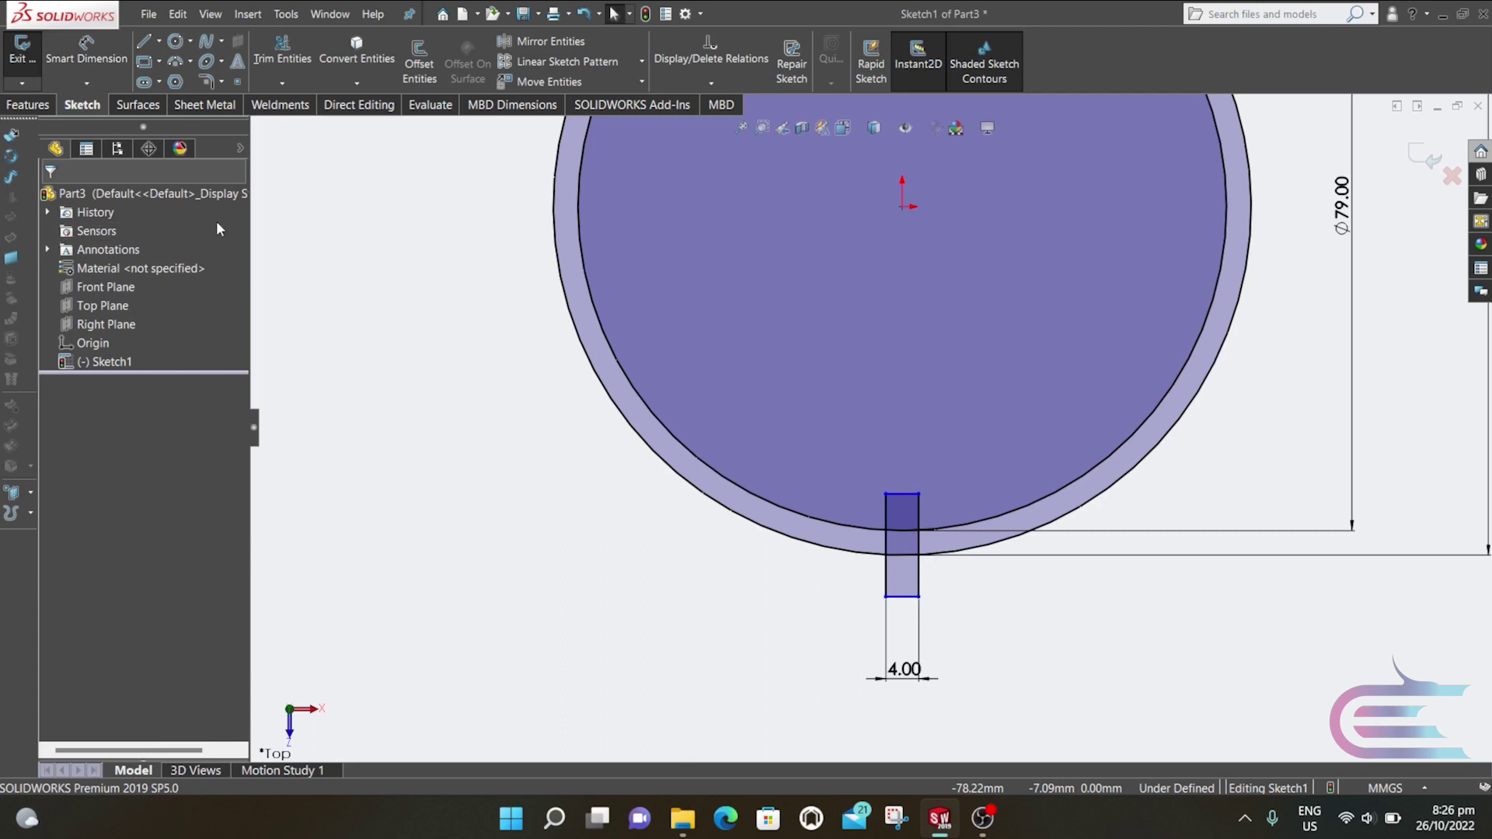
Step: Trim away the ring lines inside the rectangle to open the gap
{"action": "left_click", "coordinate": [276, 62]}
{"action": "mouse_move", "coordinate": [860, 516]}
{"action": "left_mouse_down"}
{"action": "mouse_move", "coordinate": [927, 514]}
{"action": "mouse_move", "coordinate": [942, 493]}
{"action": "mouse_move", "coordinate": [923, 476]}
{"action": "mouse_move", "coordinate": [905, 491]}
{"action": "mouse_move", "coordinate": [911, 582]}
{"action": "left_mouse_up"}
{"action": "left_click", "coordinate": [51, 201]}
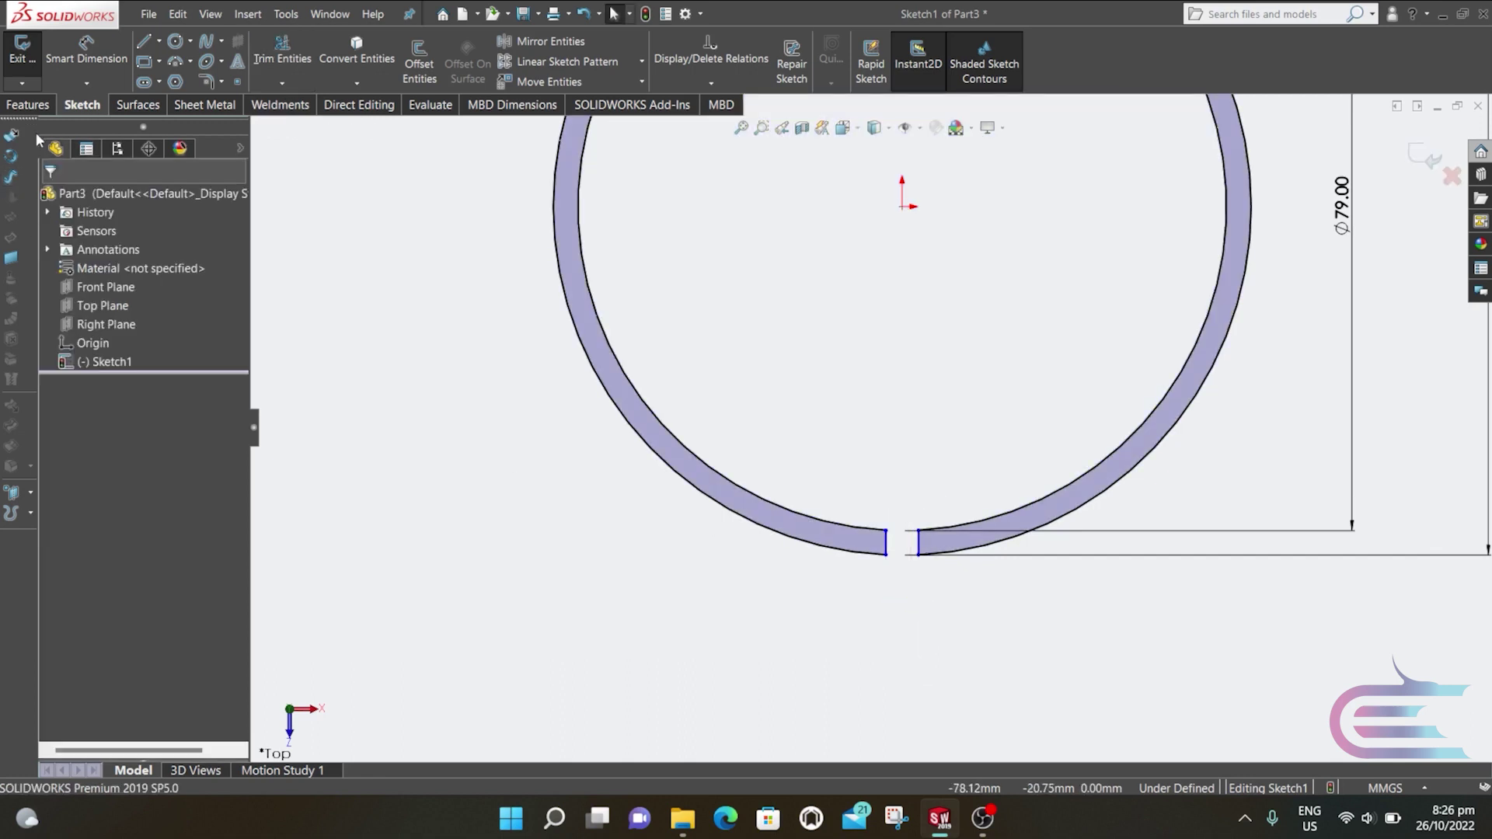
Step: Extrude the split-ring sketch as a Boss-Extrude with 0.3 mm depth
{"action": "left_click", "coordinate": [29, 104]}
{"action": "left_click", "coordinate": [30, 59]}
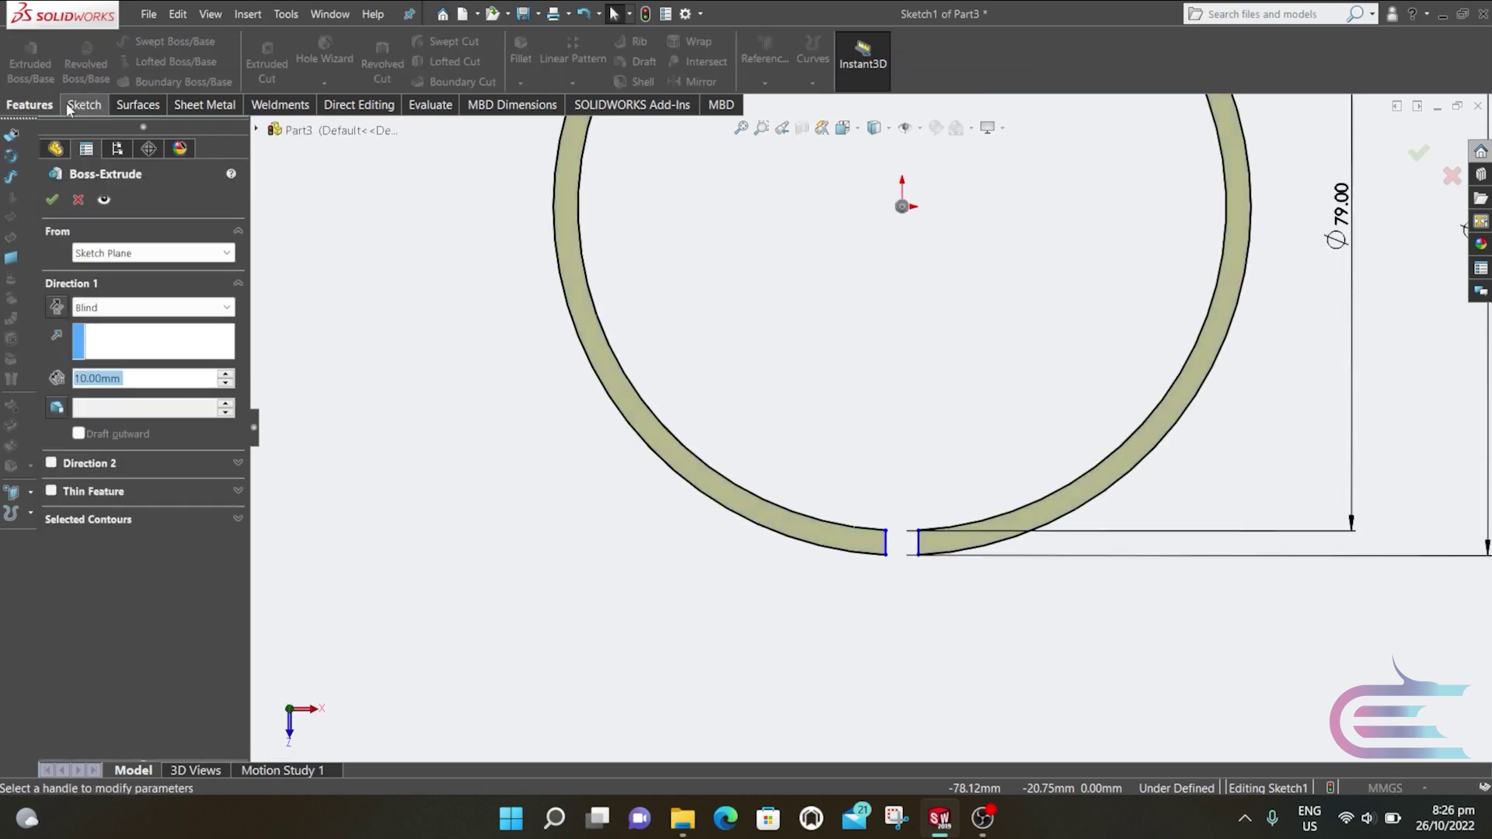
{"action": "key", "text": "BackSpace"}
{"action": "type", "text": "0.3"}
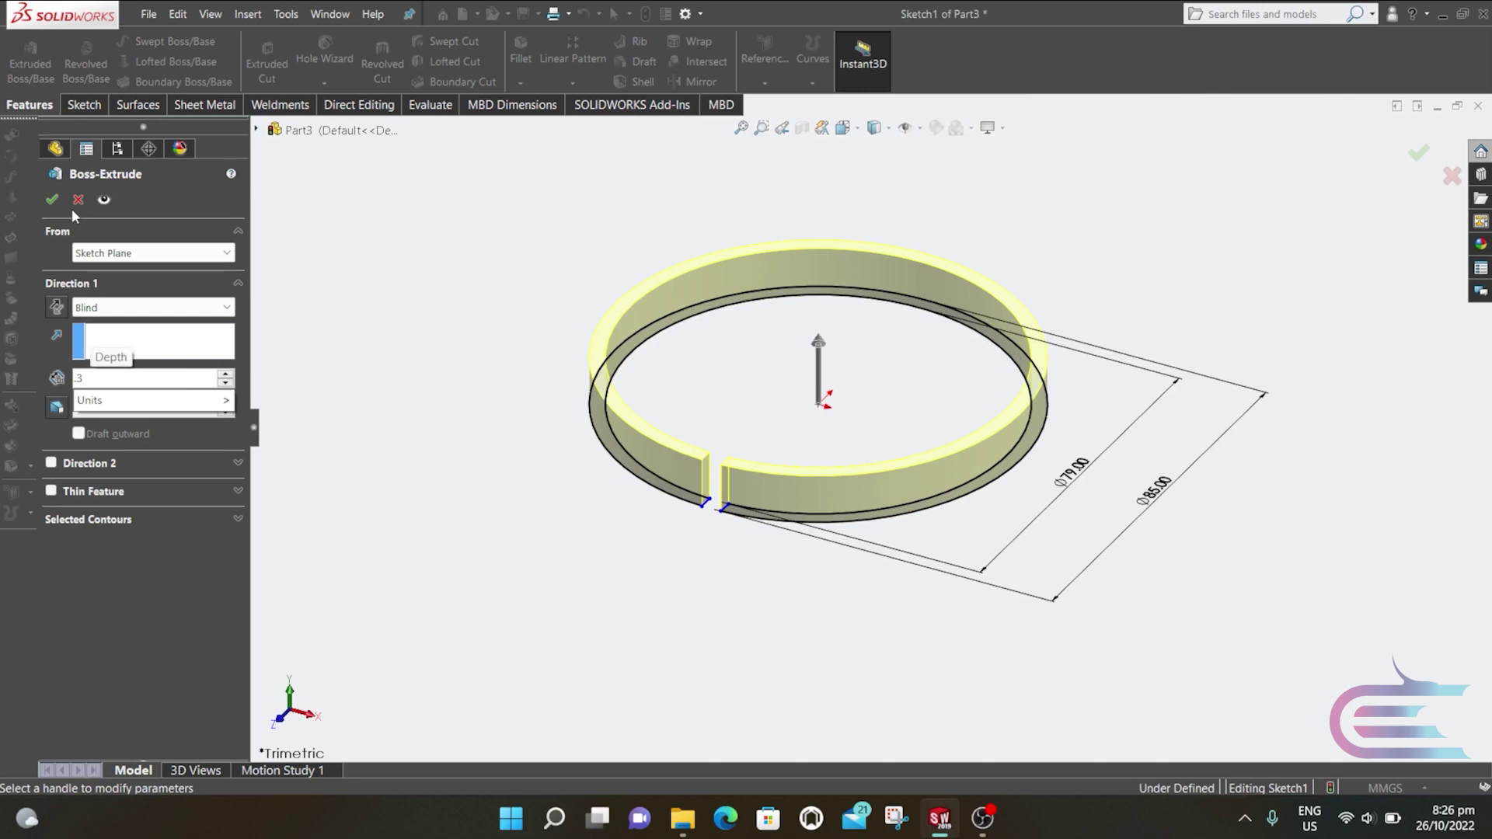
{"action": "left_click", "coordinate": [52, 200]}
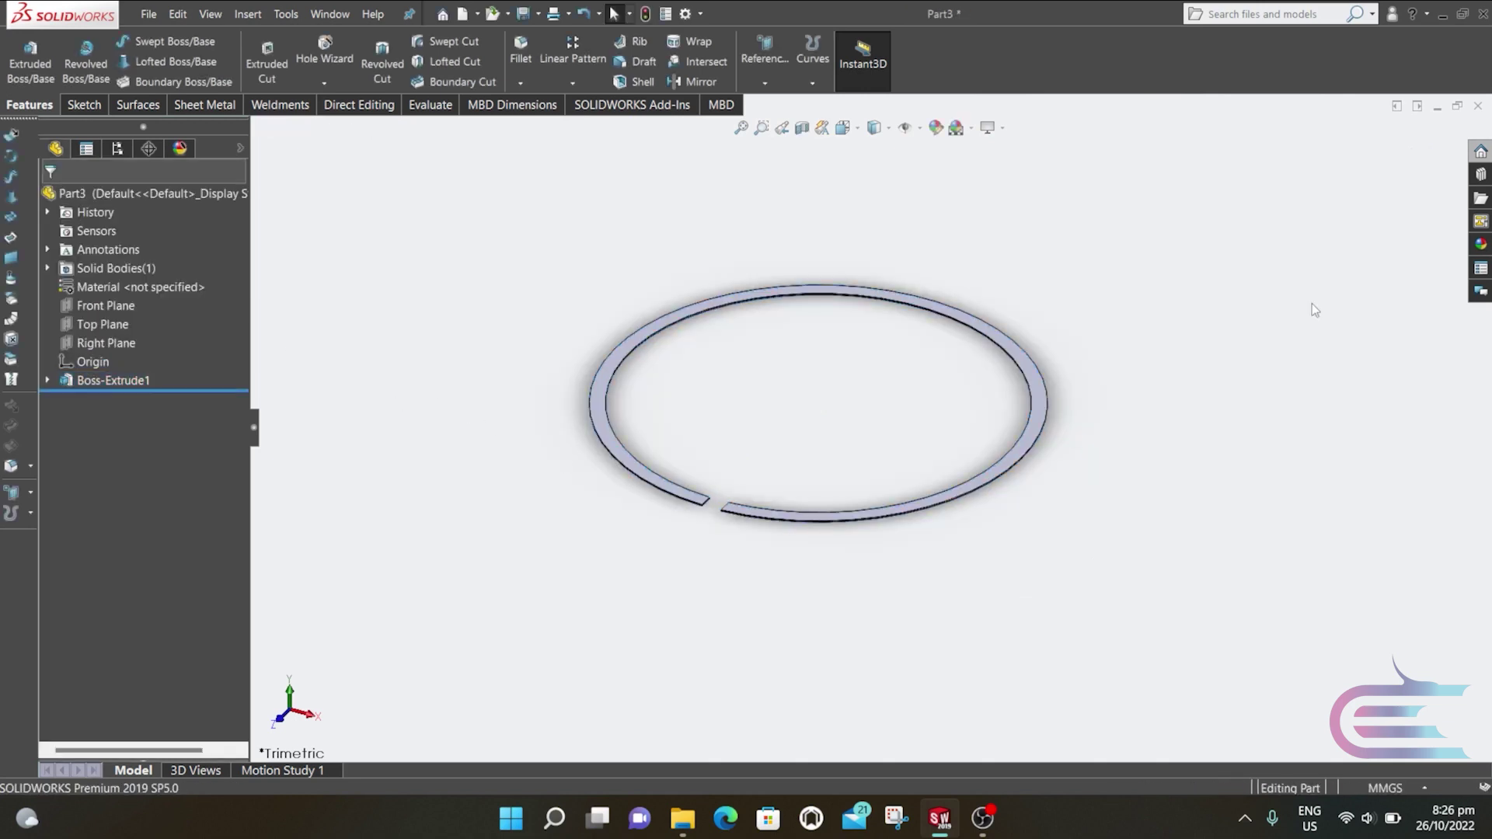
Step: Apply the chromium plate appearance from Metal > Chrome, then bring up Save As
{"action": "left_click", "coordinate": [1482, 246]}
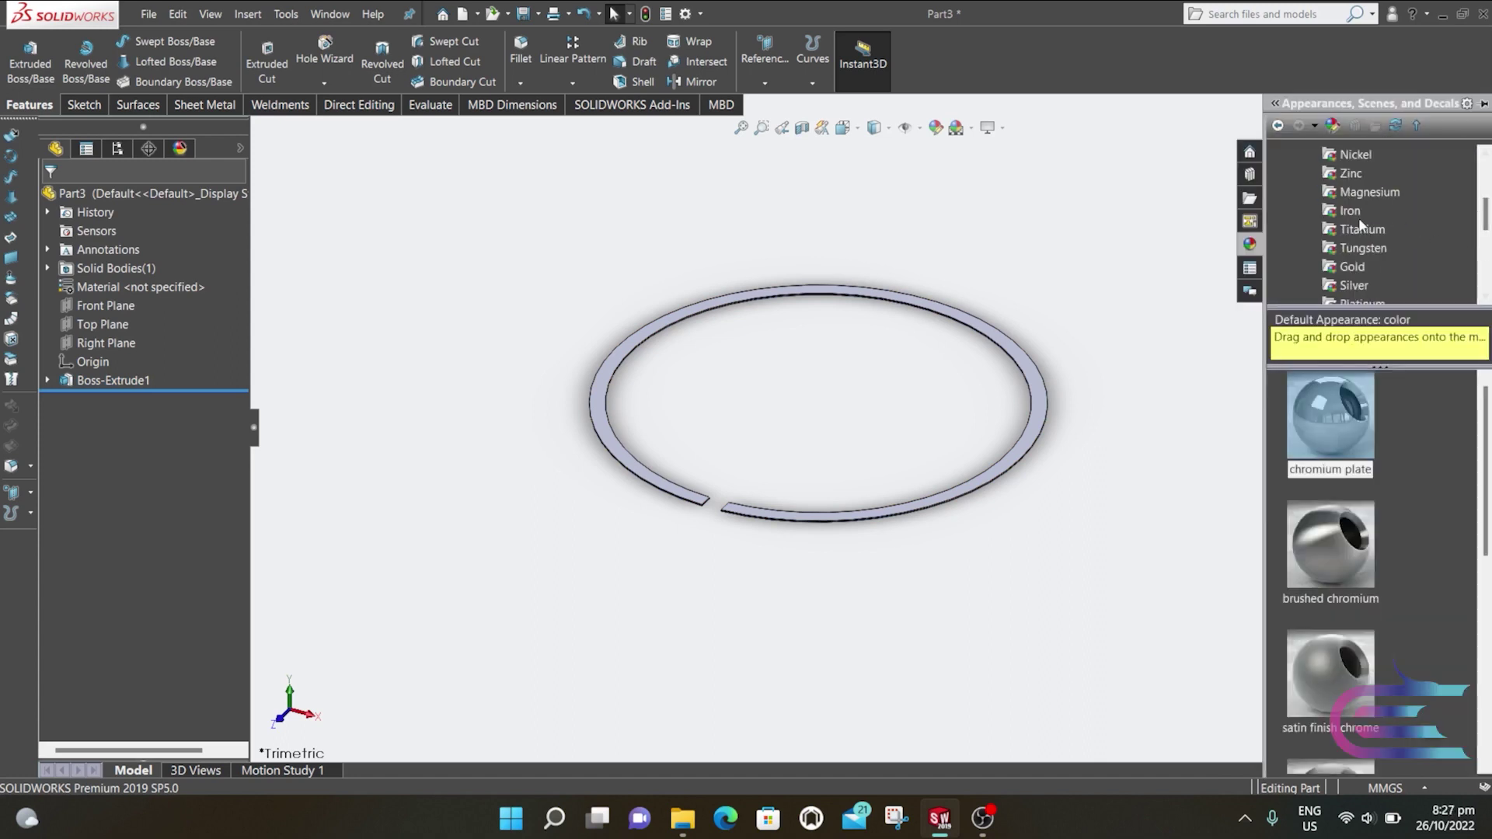
{"action": "scroll", "coordinate": [1356, 225], "scroll_direction": "up", "scroll_amount": 2}
{"action": "left_click", "coordinate": [1359, 174]}
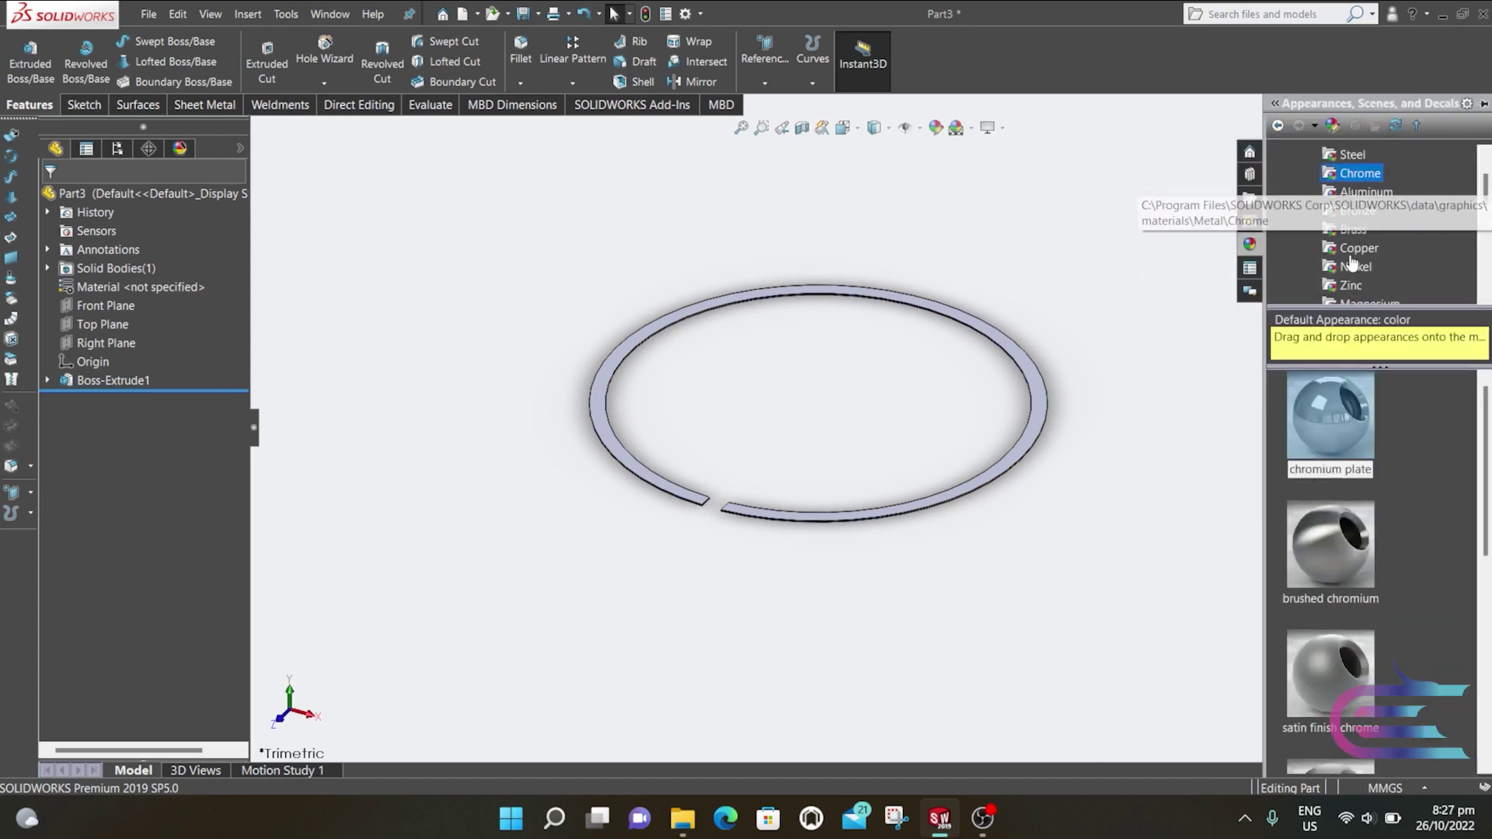
{"action": "double_click", "coordinate": [1350, 426]}
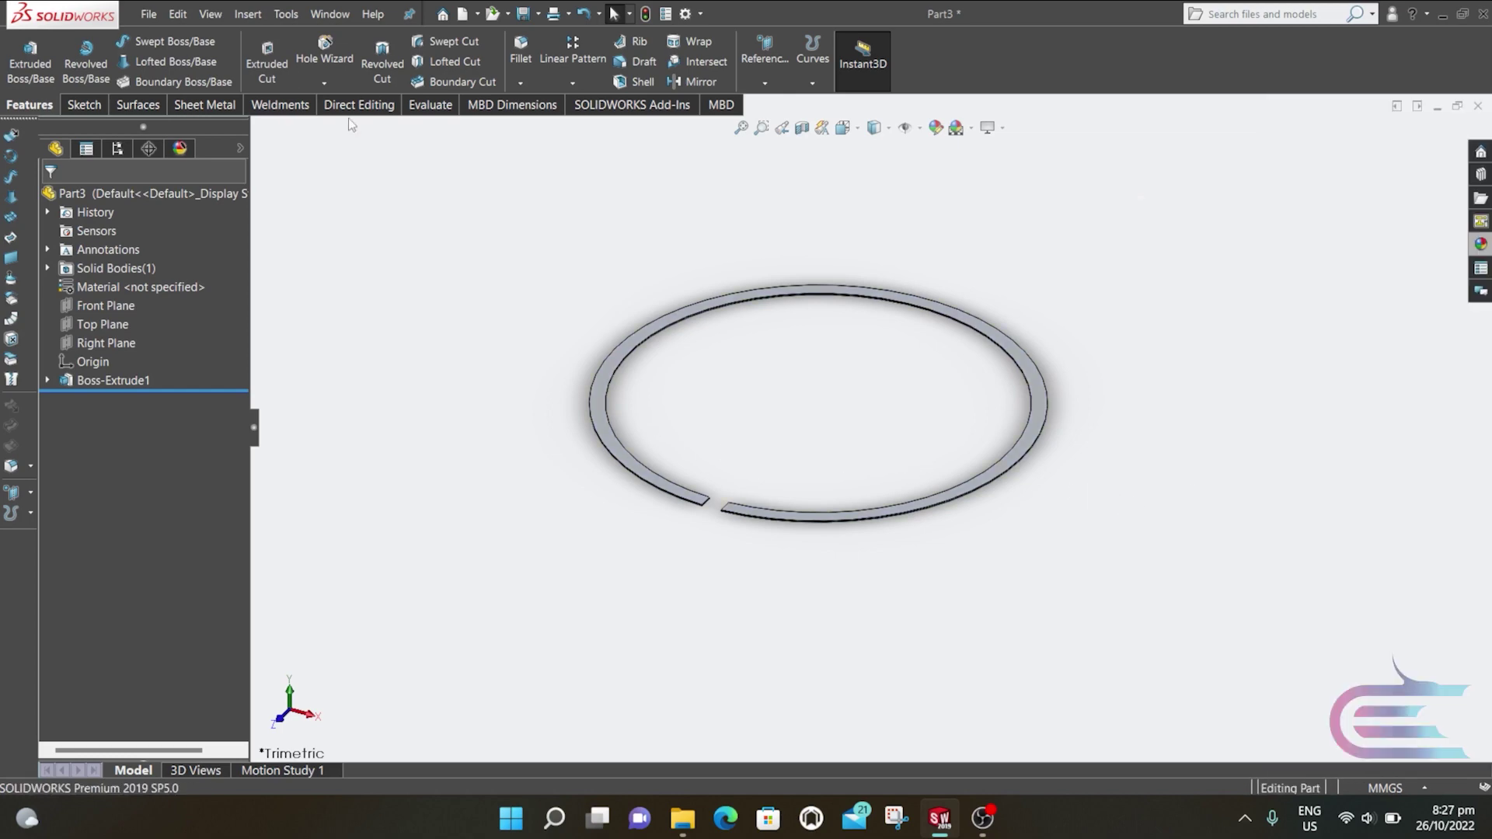
{"action": "left_click", "coordinate": [149, 14]}
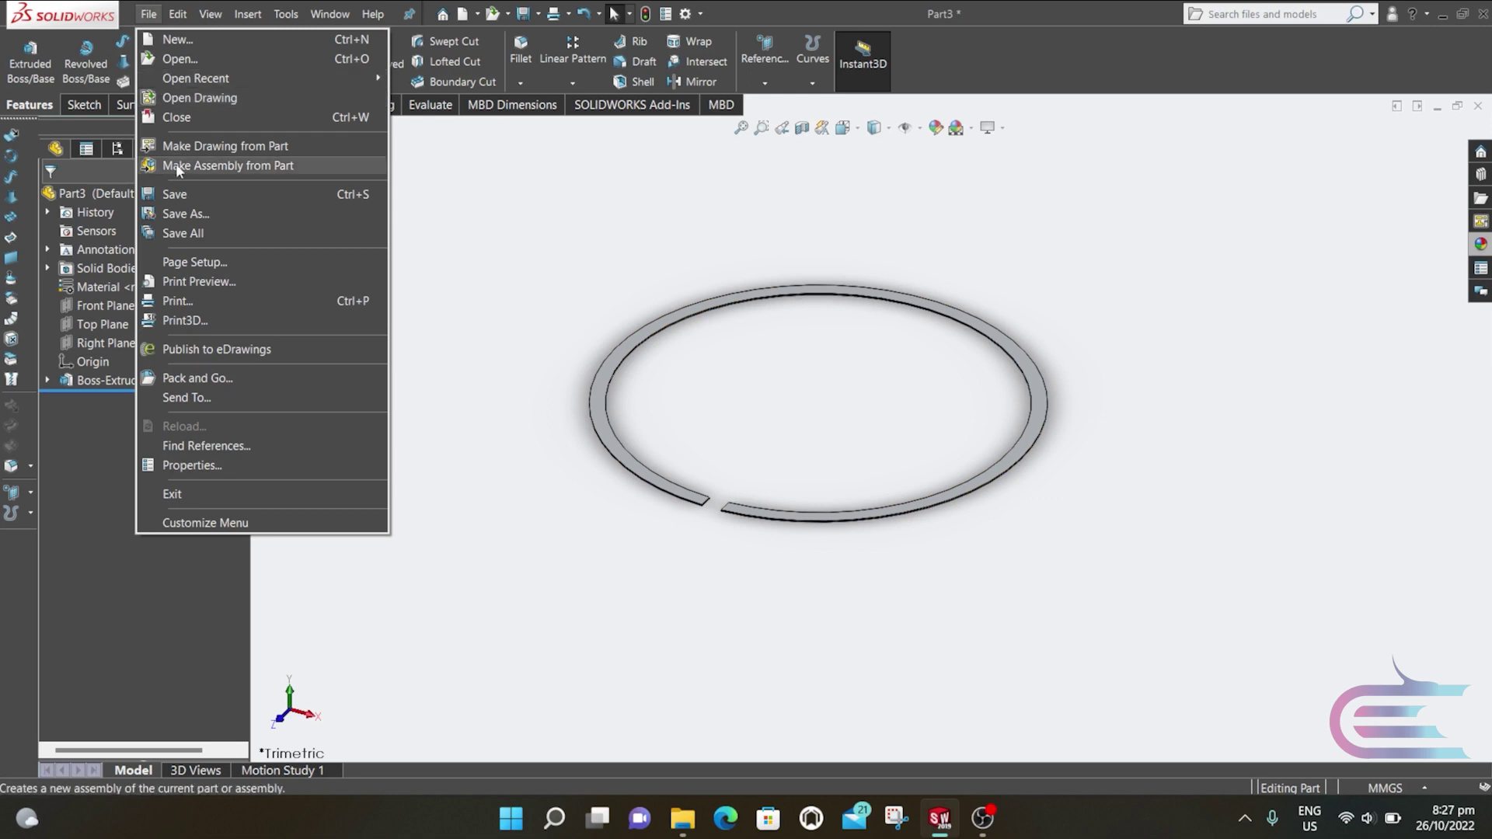
{"action": "left_click", "coordinate": [190, 213]}
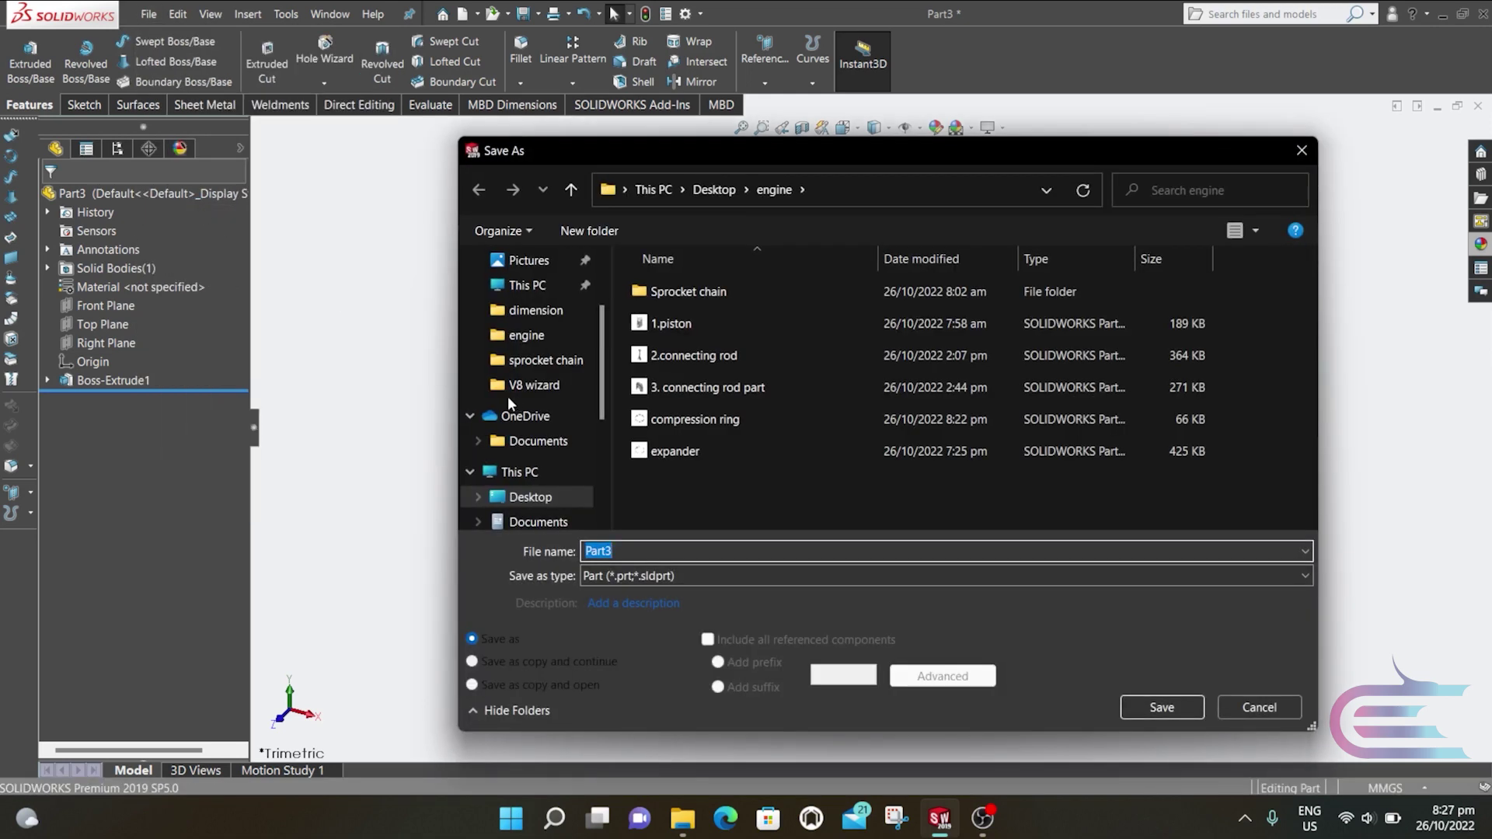